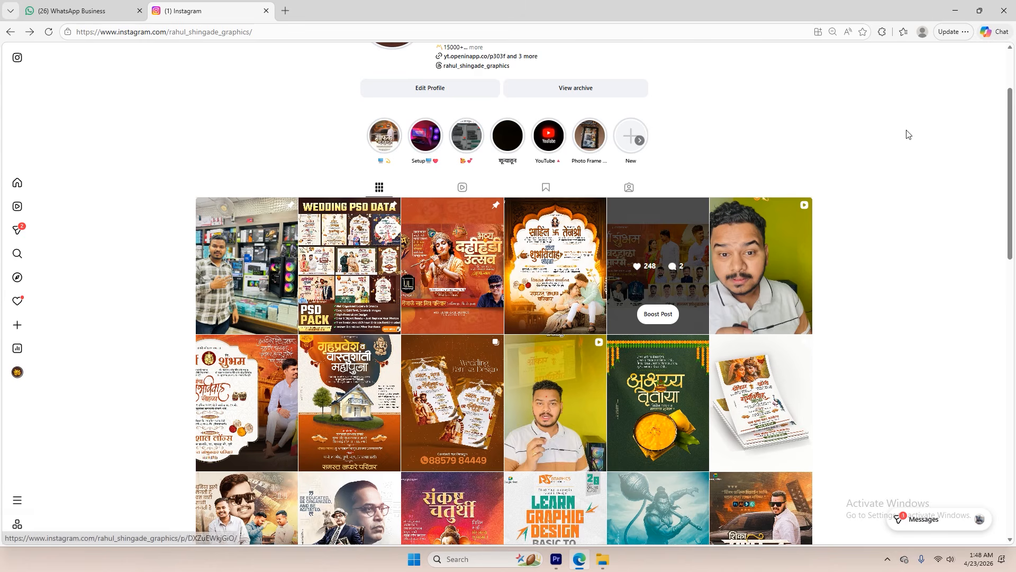
Browse the Instagram profile's grid of Marathi wedding, festival and birthday design posts
scroll(516, 351, up, 8)
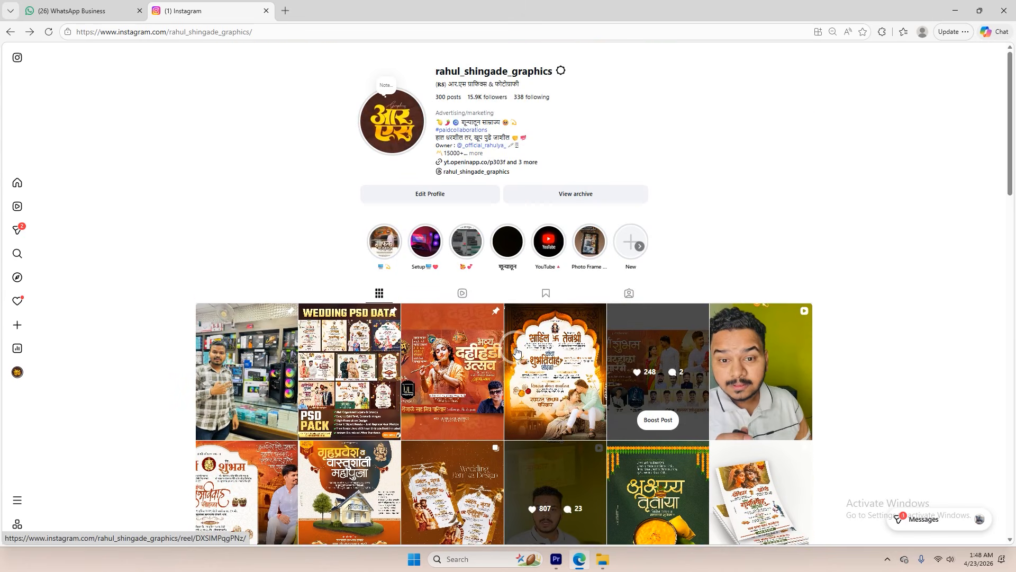
scroll(520, 349, down, 10)
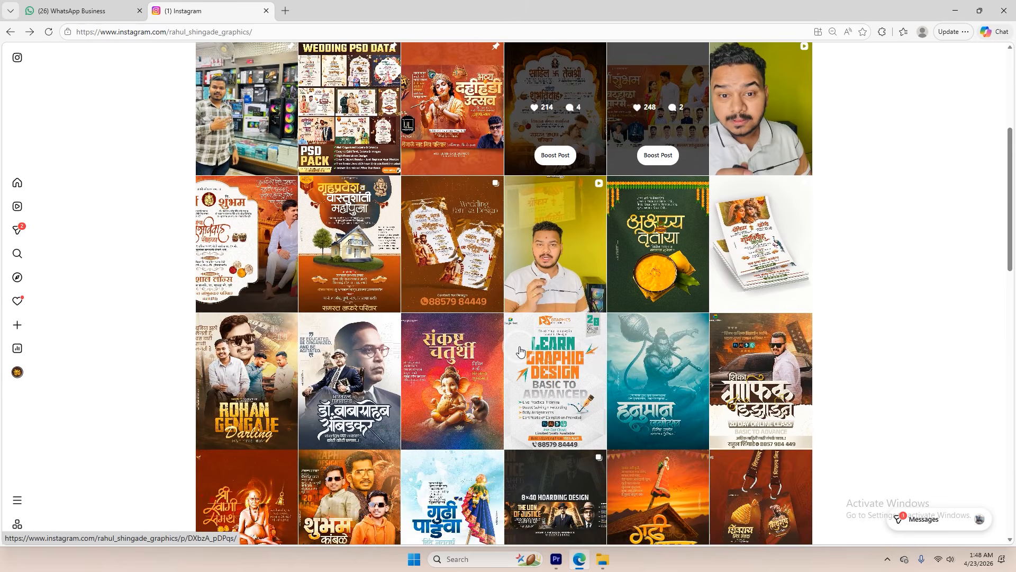
scroll(520, 349, down, 8)
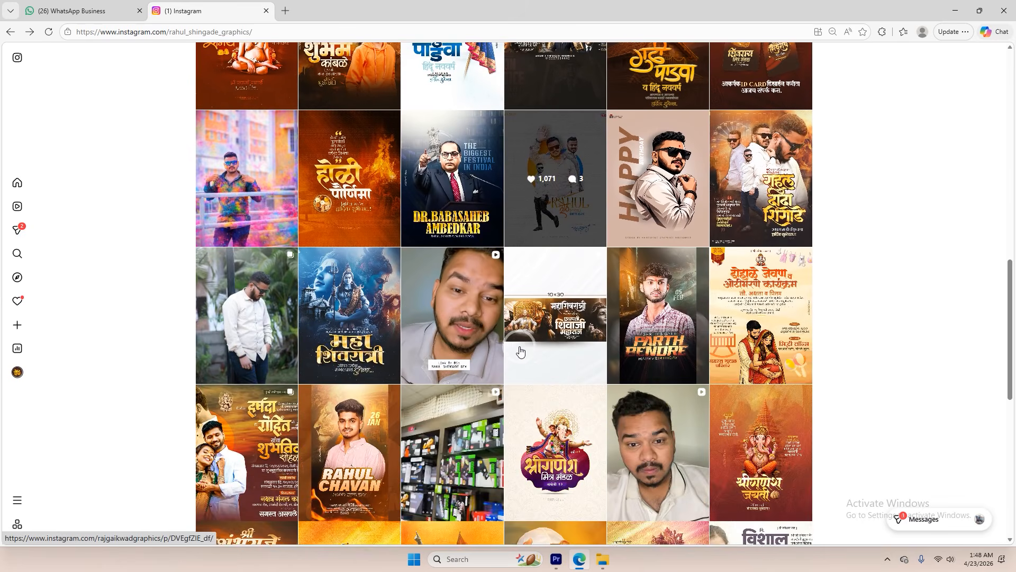
scroll(520, 350, down, 9)
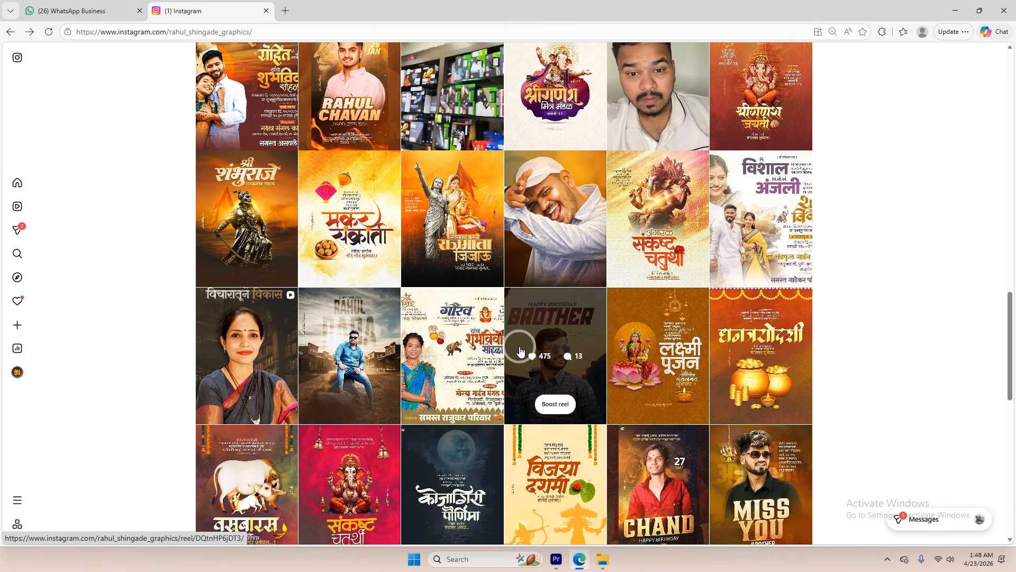
scroll(520, 350, down, 4)
scroll(519, 350, up, 13)
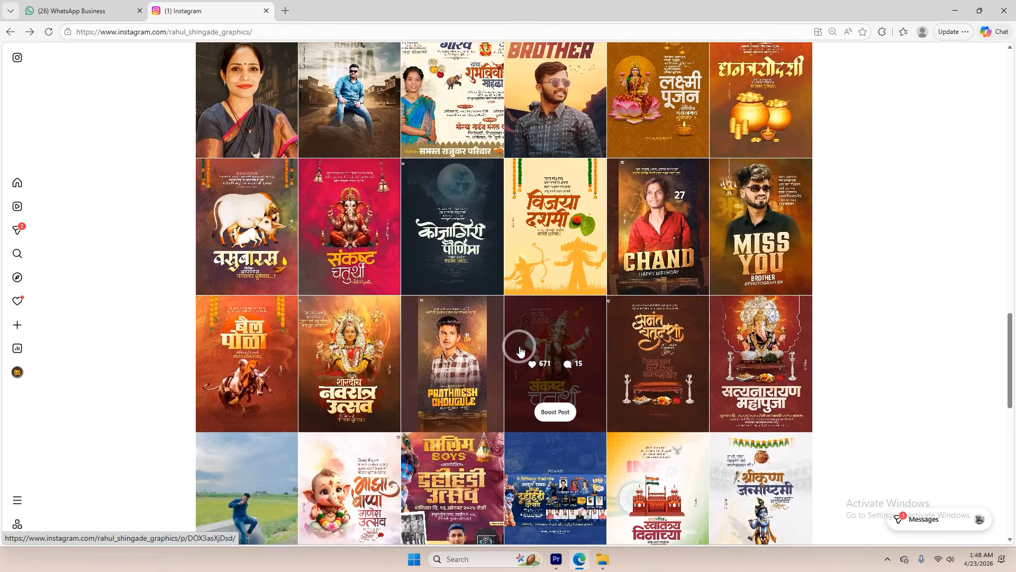
scroll(519, 349, up, 20)
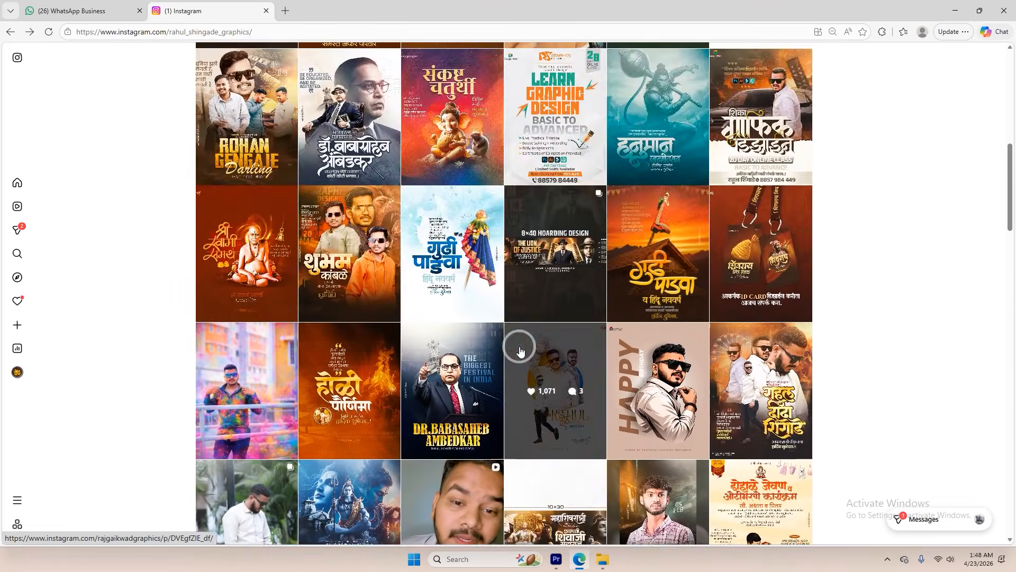
scroll(520, 350, up, 2)
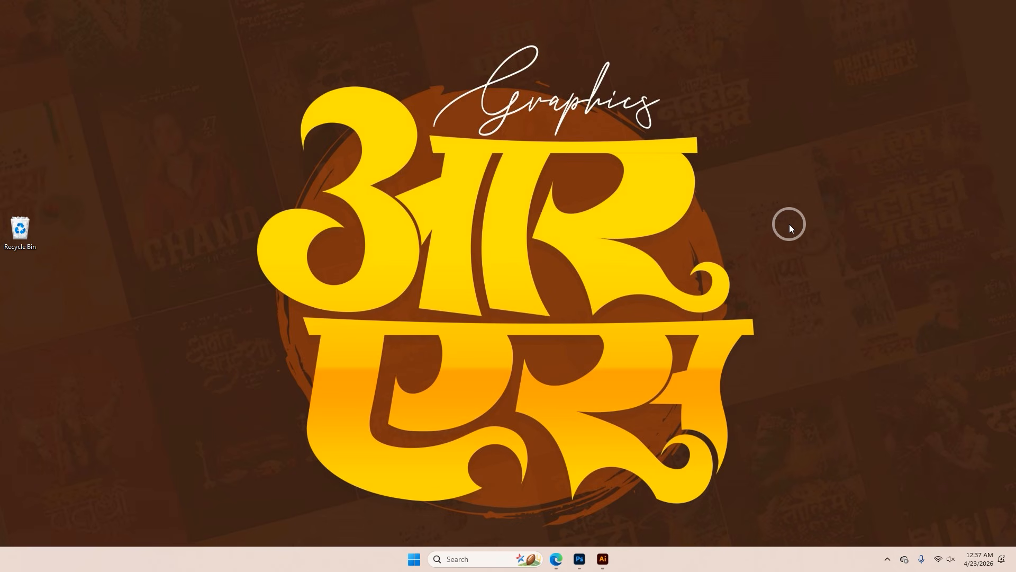
Switch to Photoshop and examine the overall layout of wedding patrikaaa shri krishnaa.psd
click(579, 559)
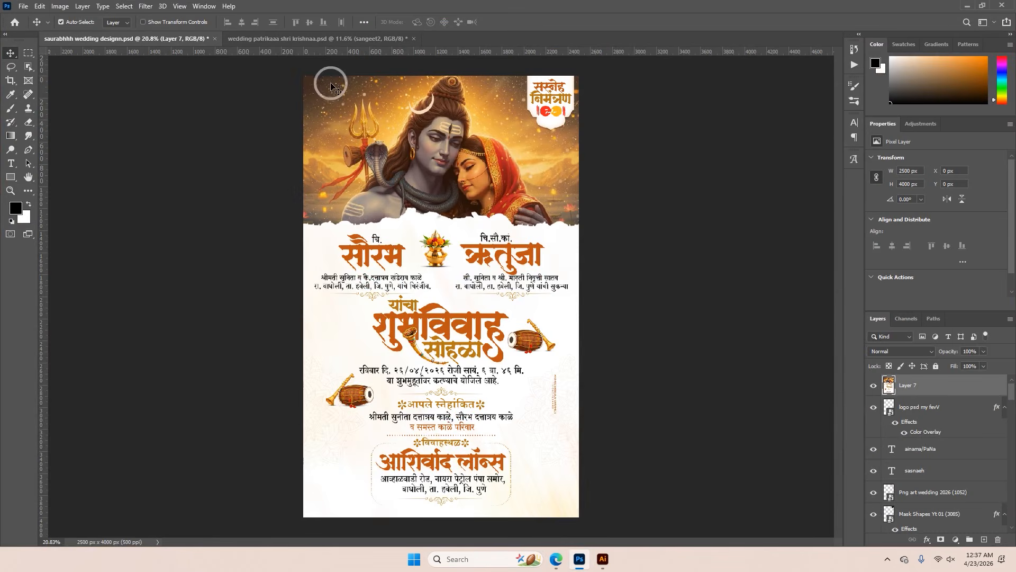
click(312, 39)
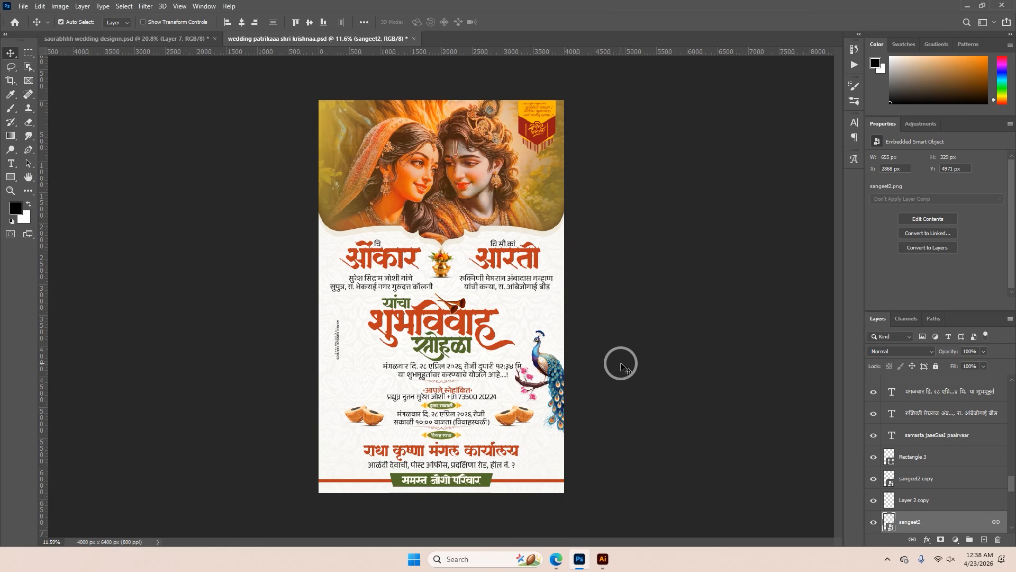
scroll(580, 359, up, 3)
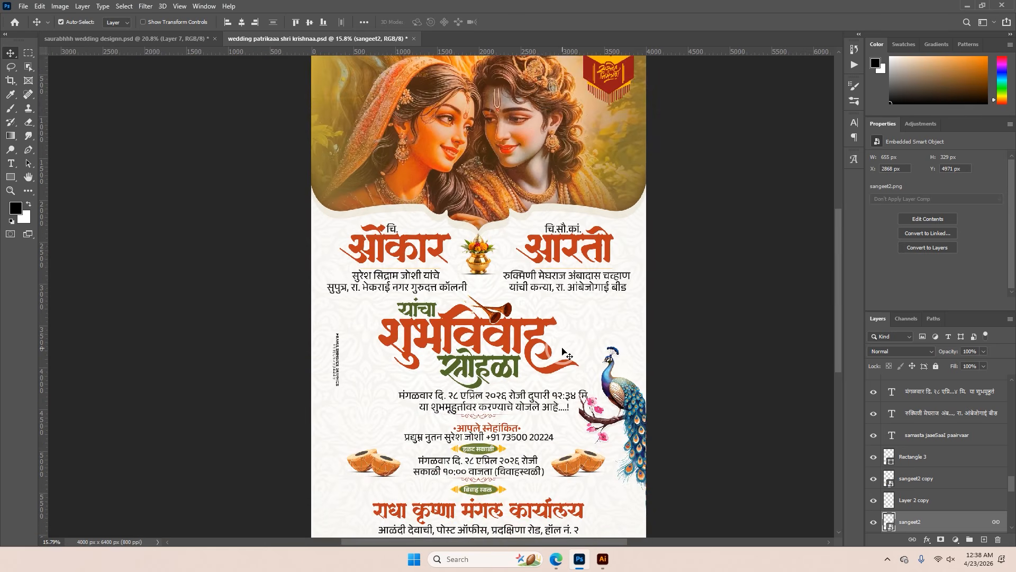
scroll(564, 353, down, 2)
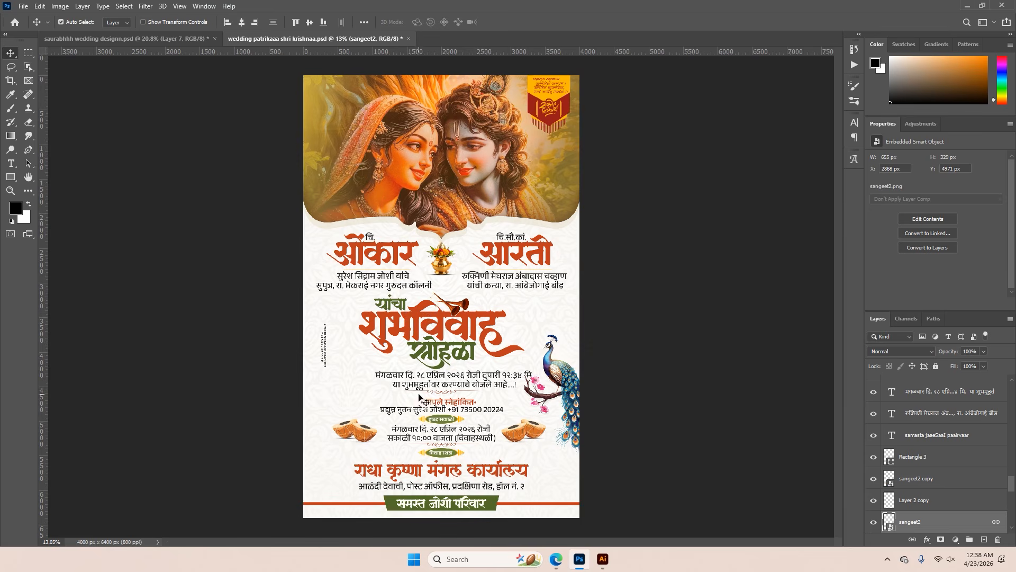
scroll(420, 398, up, 4)
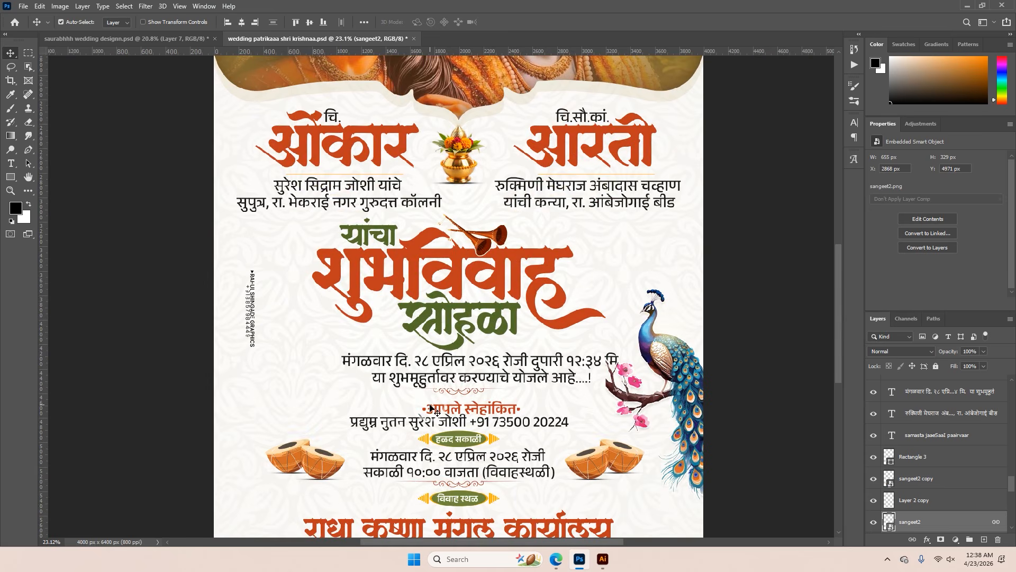
Check the fonts of the bride's family details and the bride's name in the Krishna invitation
scroll(572, 209, up, 2)
click(573, 209)
double_click(574, 209)
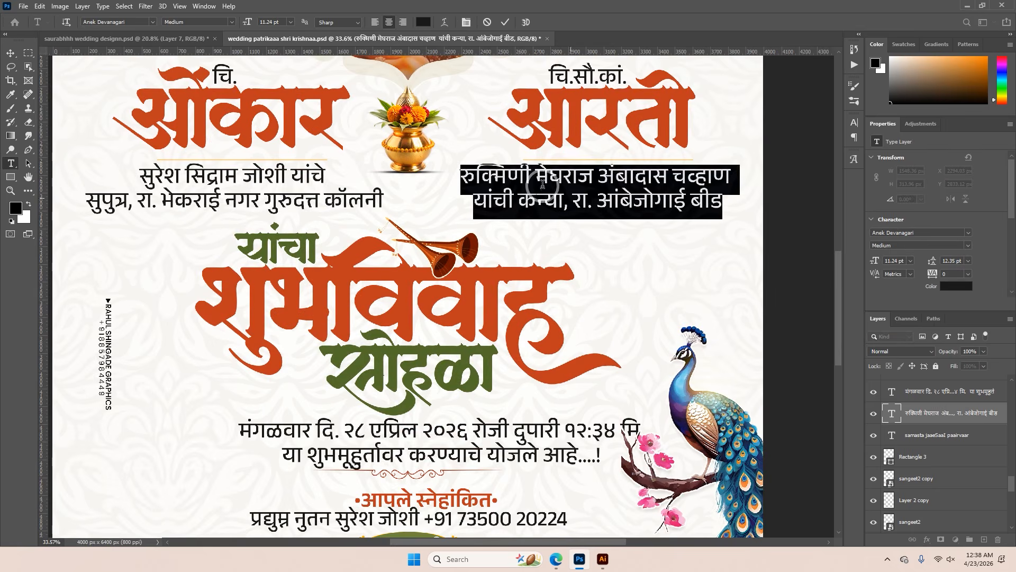
click(572, 95)
double_click(571, 96)
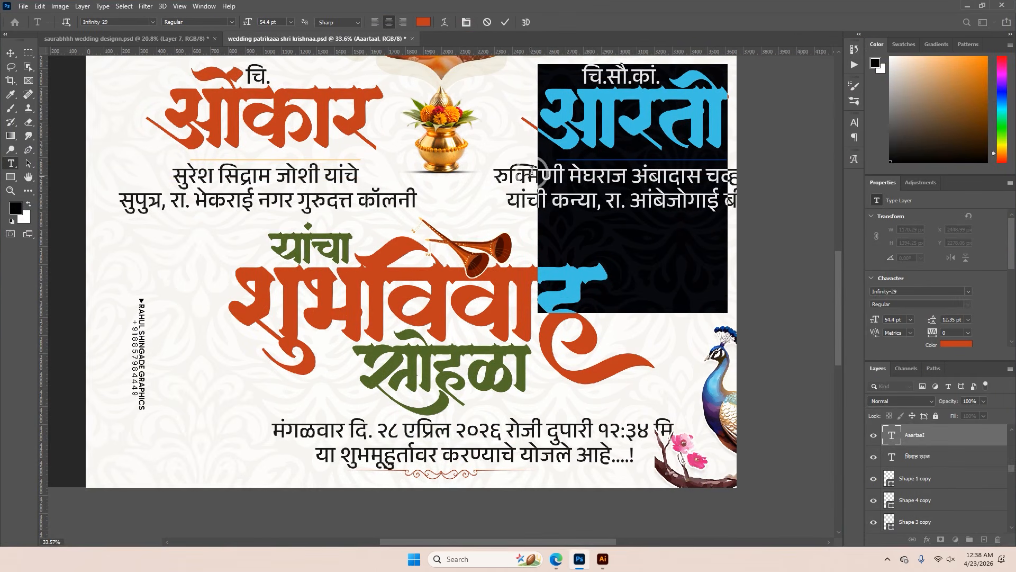
click(506, 21)
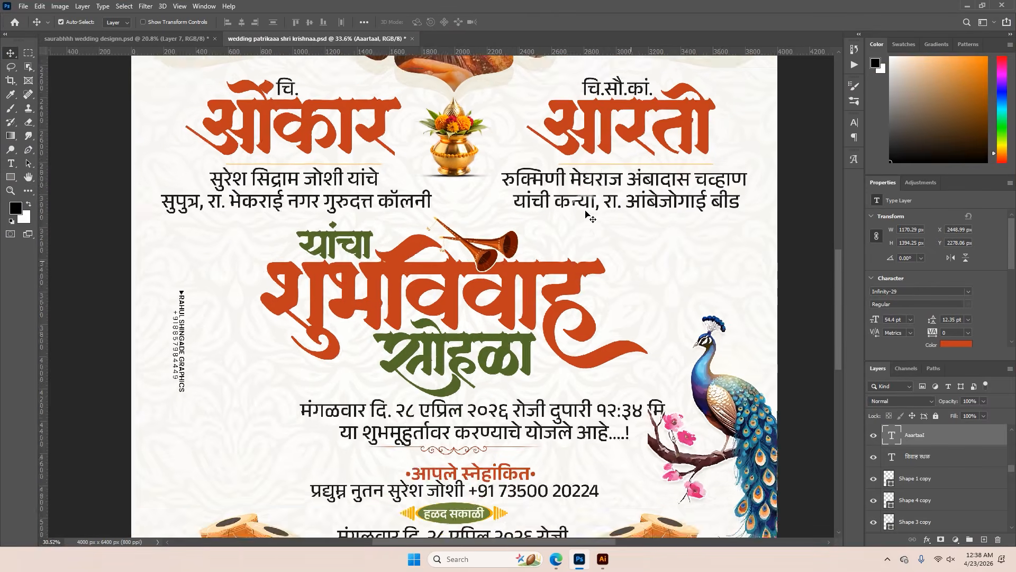
scroll(587, 214, down, 3)
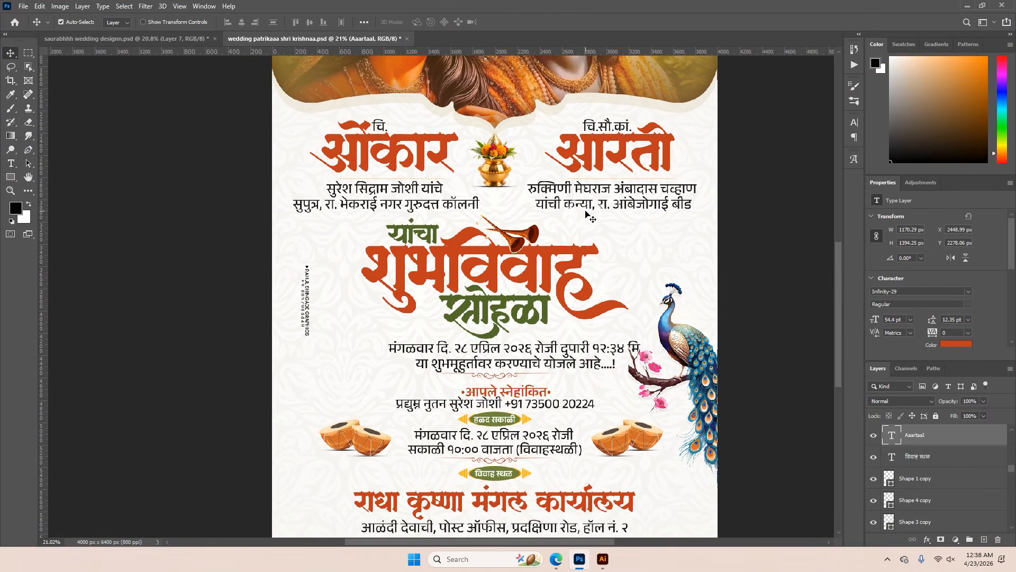
scroll(587, 214, down, 2)
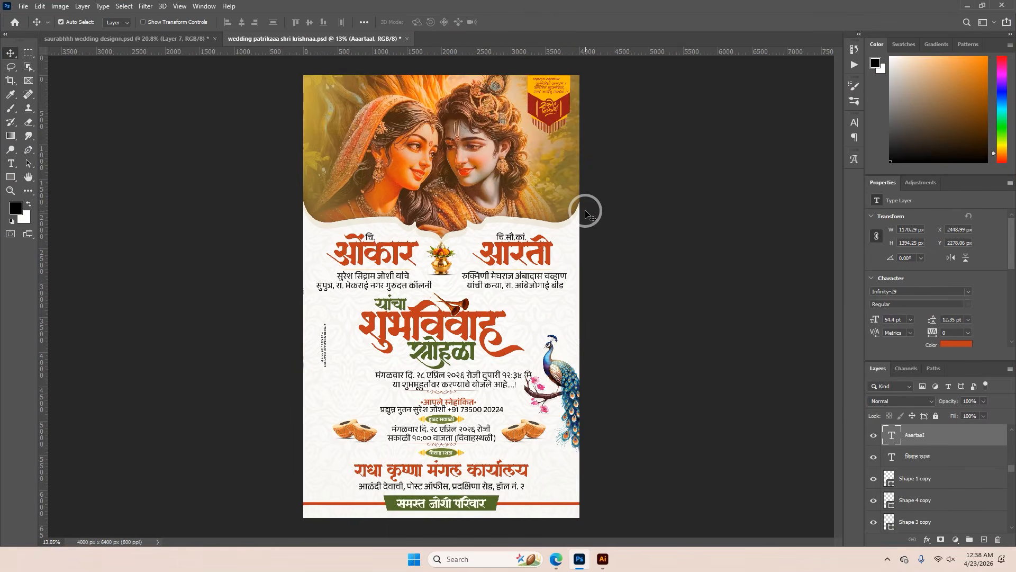
scroll(587, 214, down, 1)
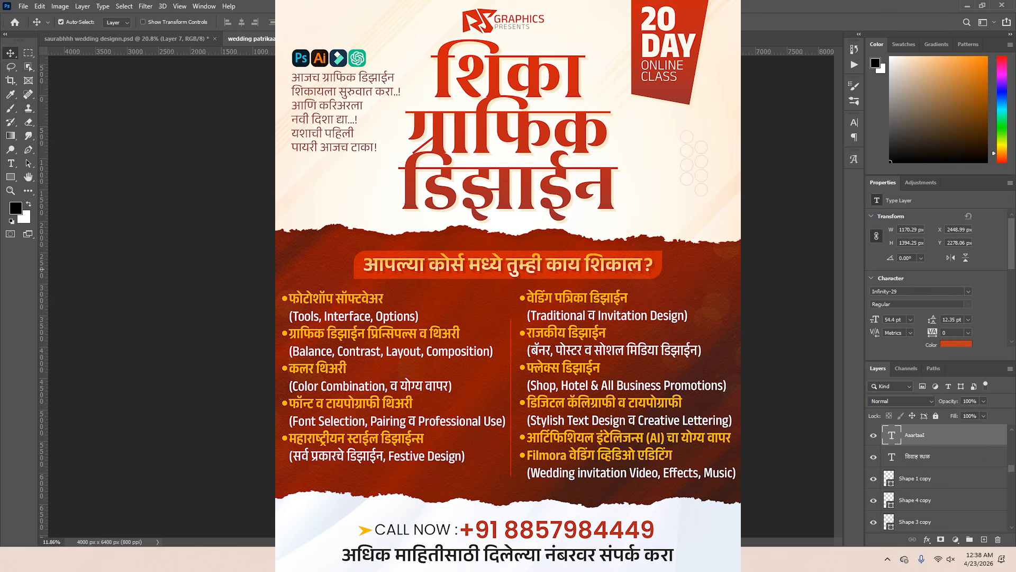
scroll(389, 296, up, 1)
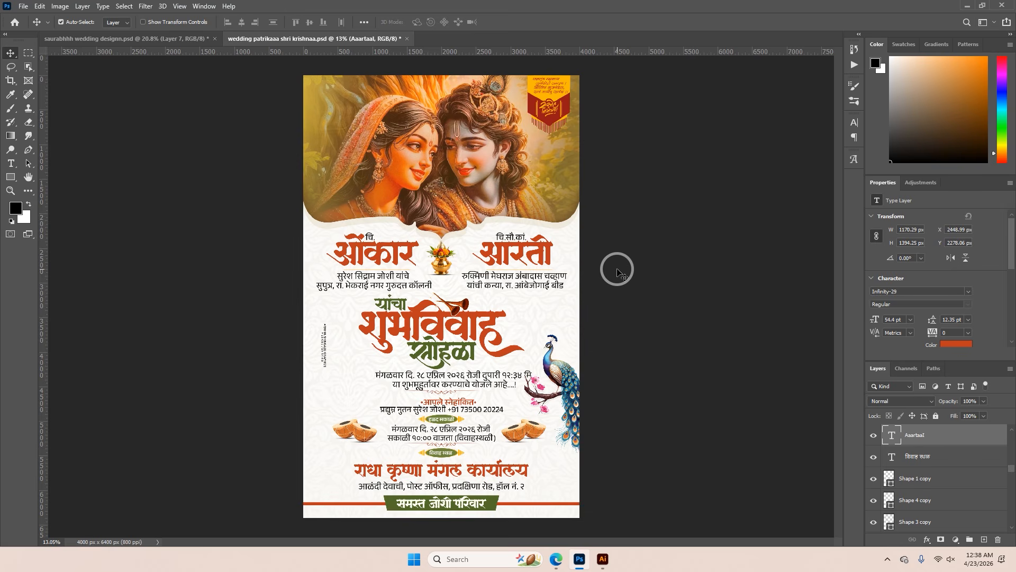
scroll(497, 312, up, 5)
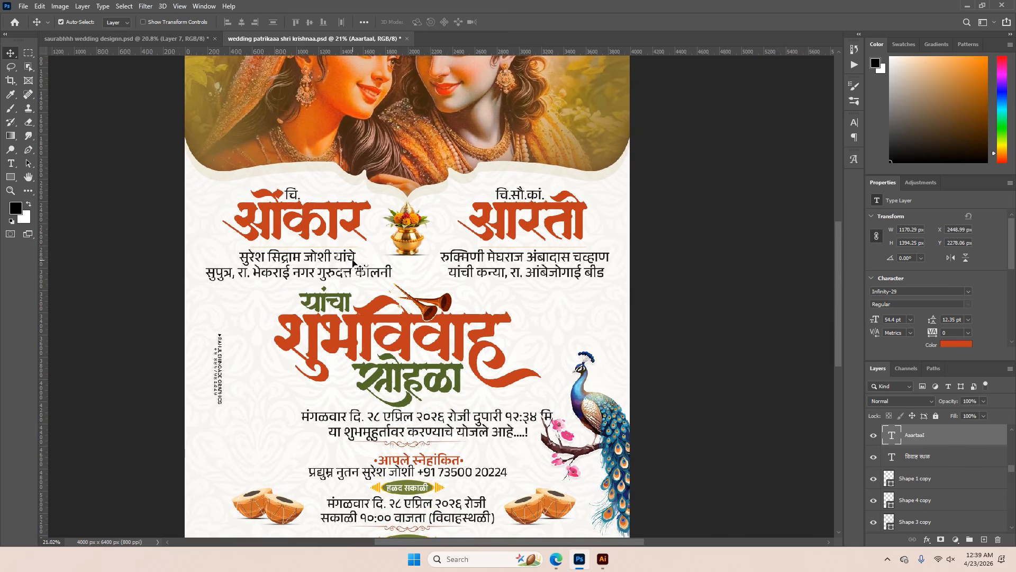
Switch to the Shiva-Parvati wedding design and check the font of the groom's family details
click(143, 39)
scroll(405, 281, up, 4)
scroll(404, 281, up, 1)
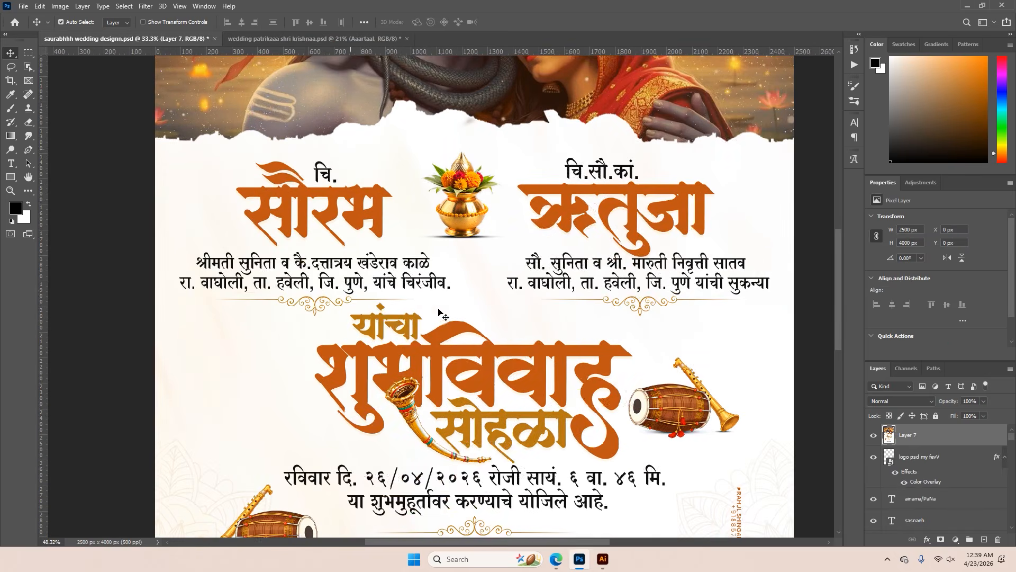
scroll(442, 284, up, 3)
drag(392, 288, 479, 285)
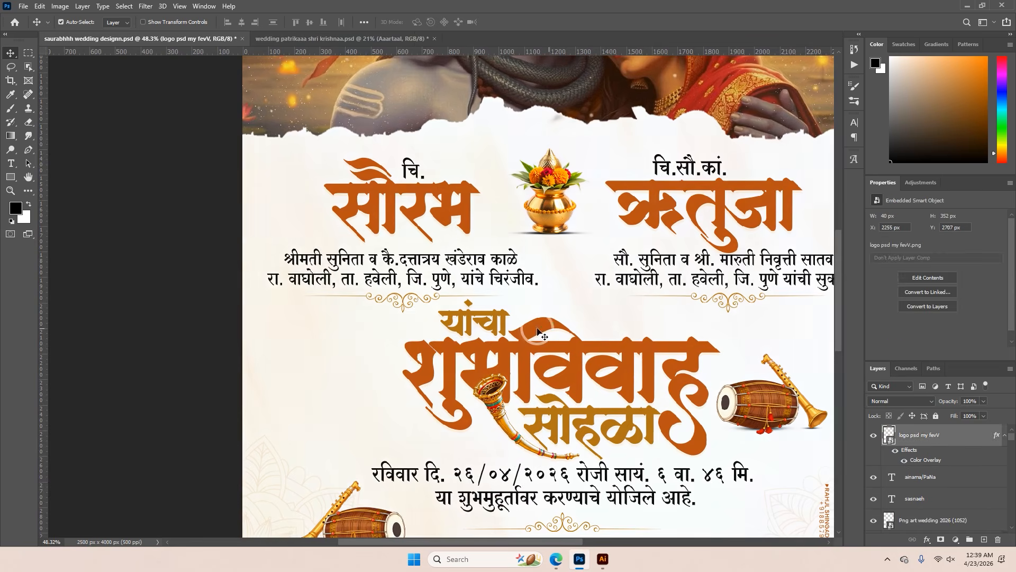
scroll(488, 331, up, 2)
double_click(441, 264)
click(134, 24)
click(503, 23)
Check the fonts of the groom's name and the "चि." prefix above it
key(v)
double_click(475, 143)
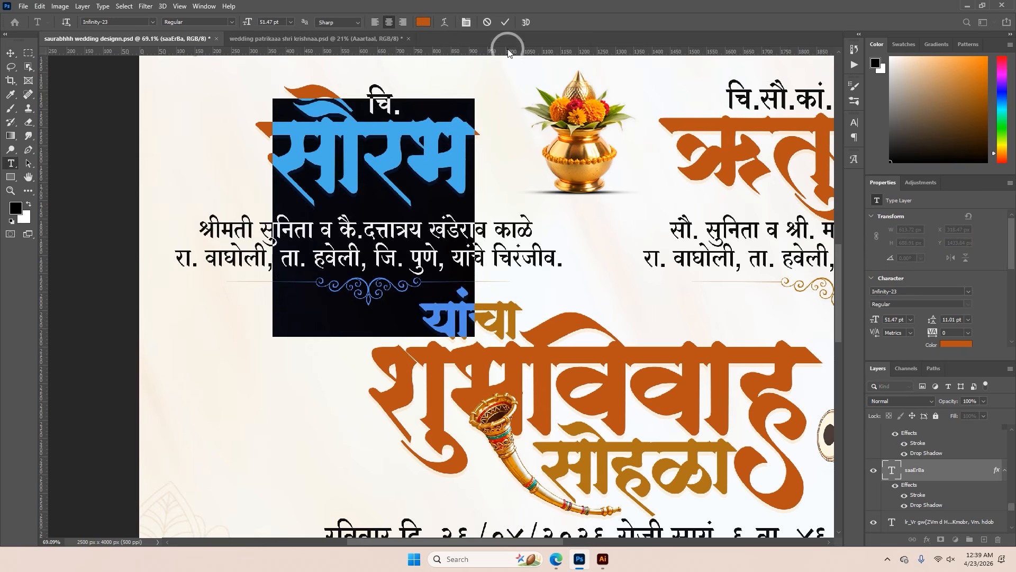
click(503, 24)
double_click(389, 100)
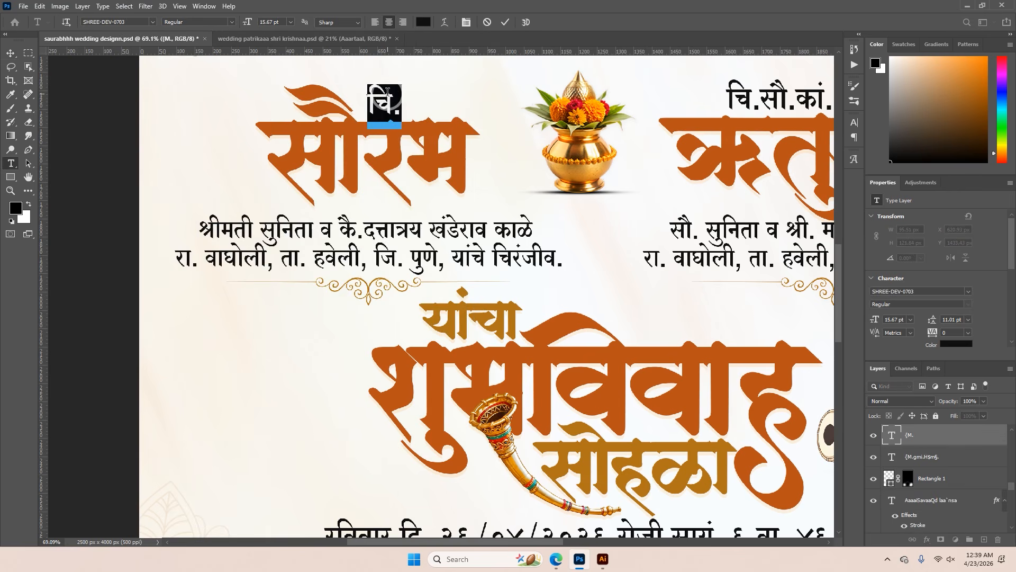
click(508, 23)
Check the fonts of the "आपले स्नेहांकित" heading and the venue name in the invitation's lower half
scroll(568, 169, down, 3)
drag(632, 351, 573, 244)
scroll(573, 244, down, 4)
scroll(534, 274, up, 2)
double_click(534, 274)
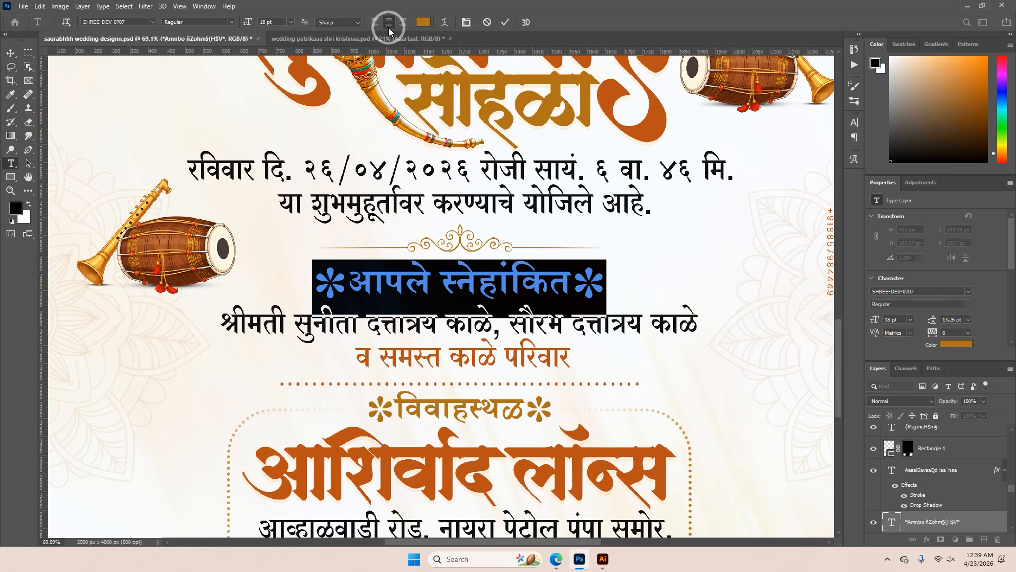
click(504, 29)
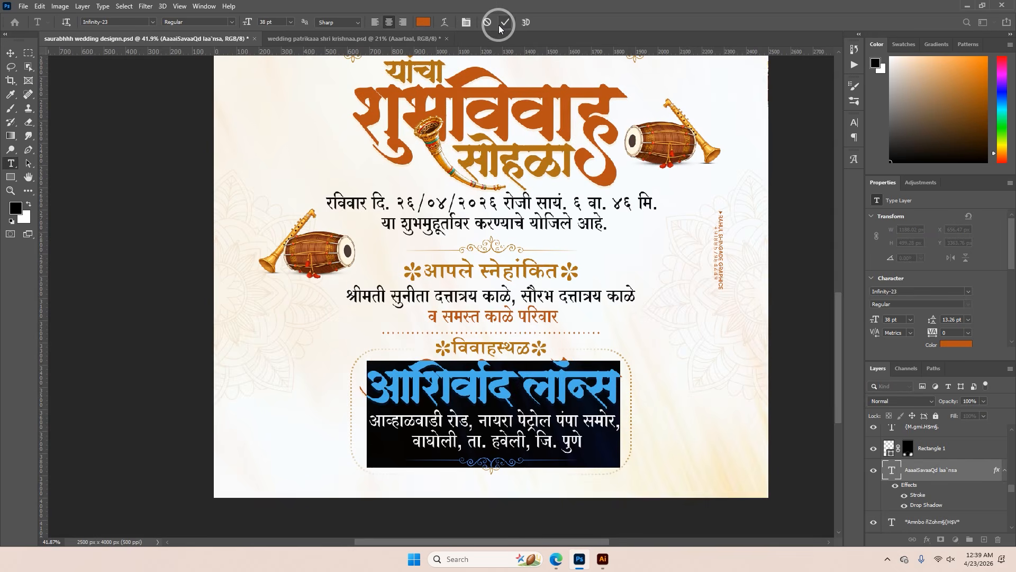
click(502, 27)
key(v)
scroll(535, 325, down, 2)
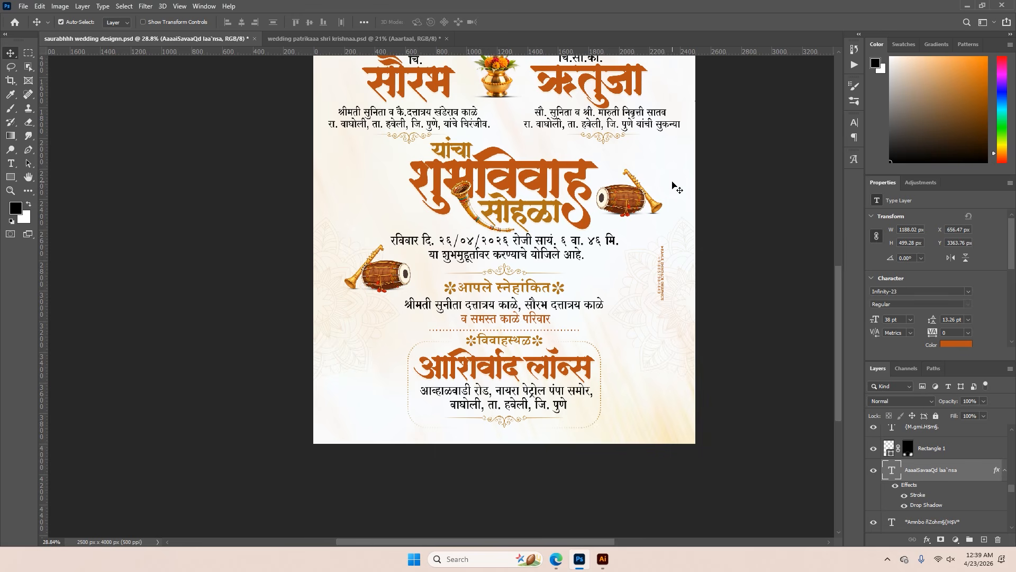
Recheck the bride's family text in the Krishna invitation and return to the Shiva-Parvati design
click(397, 38)
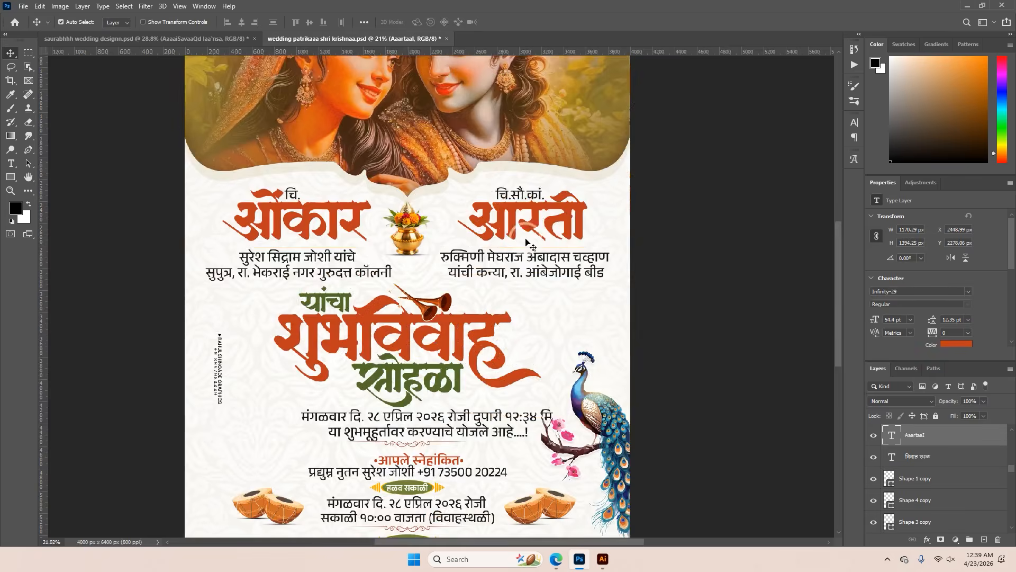
click(506, 22)
click(229, 39)
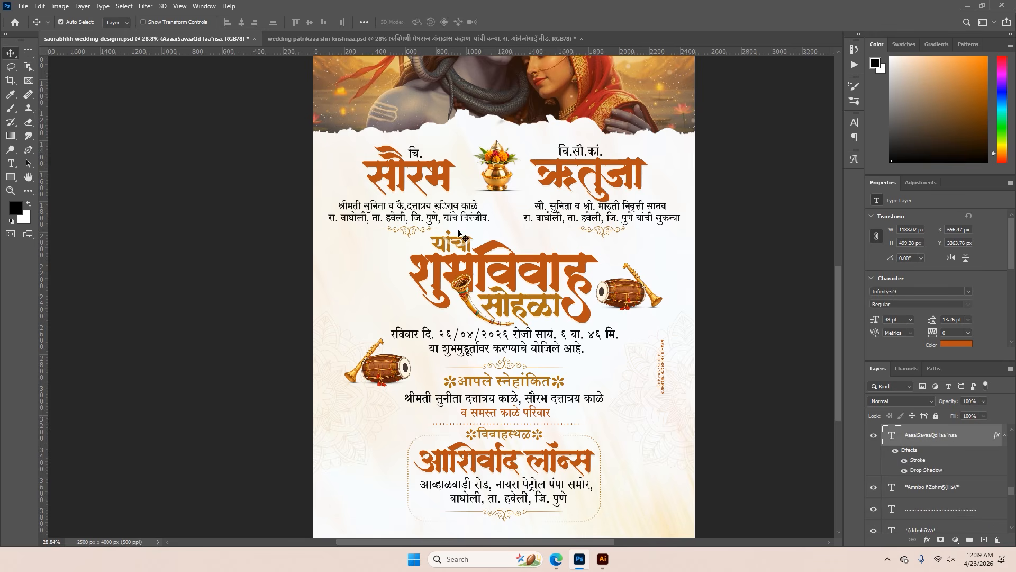
Examine the typography of the names, title, date and venue across the Shiva-Parvati invitation
scroll(460, 234, up, 2)
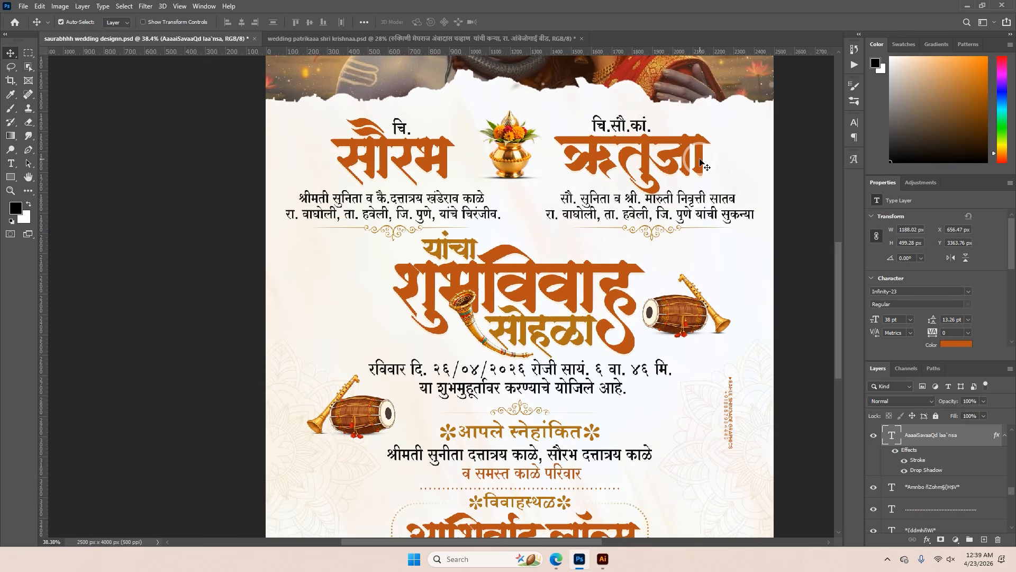
scroll(702, 163, down, 3)
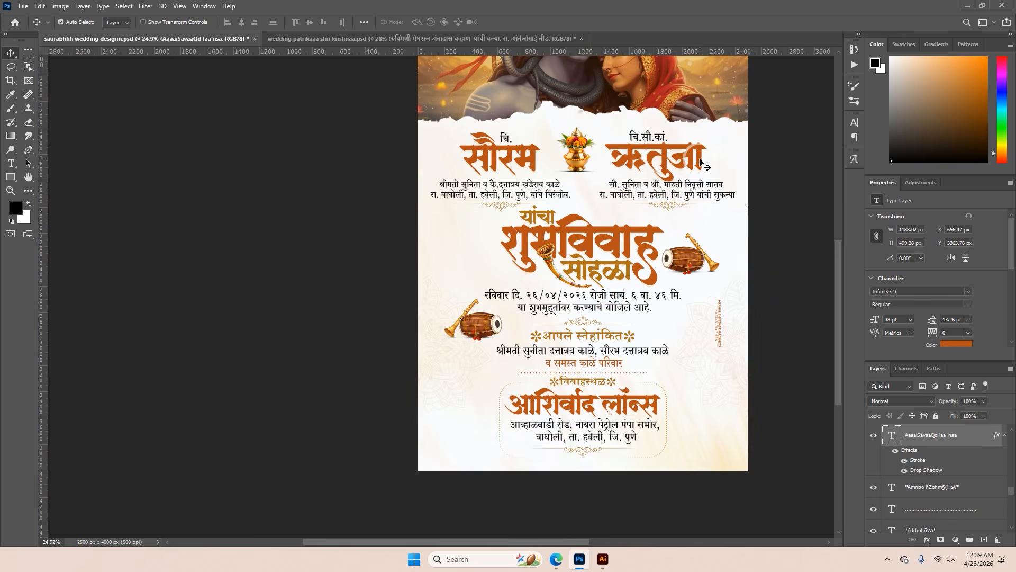
scroll(662, 227, up, 2)
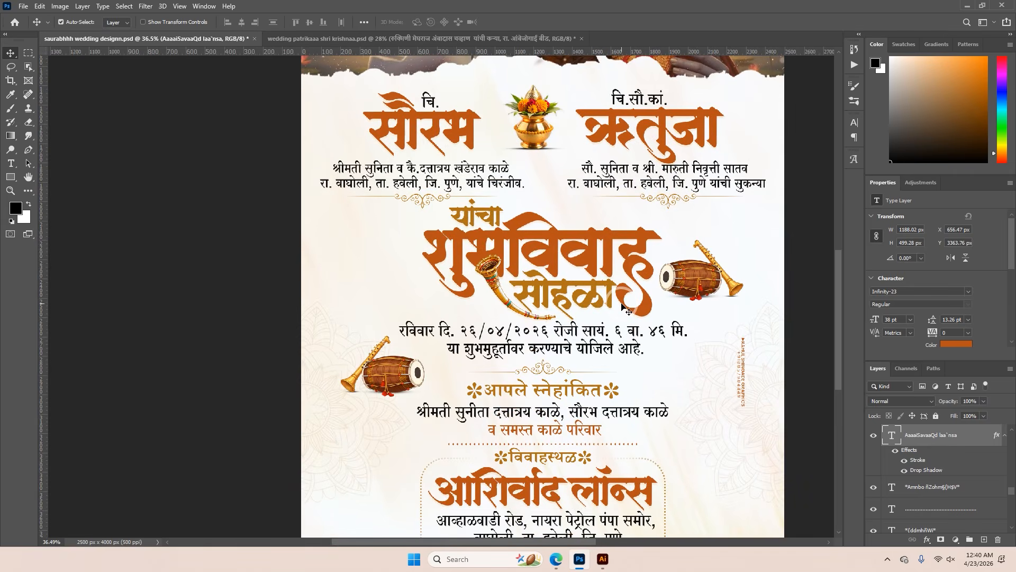
scroll(628, 312, up, 2)
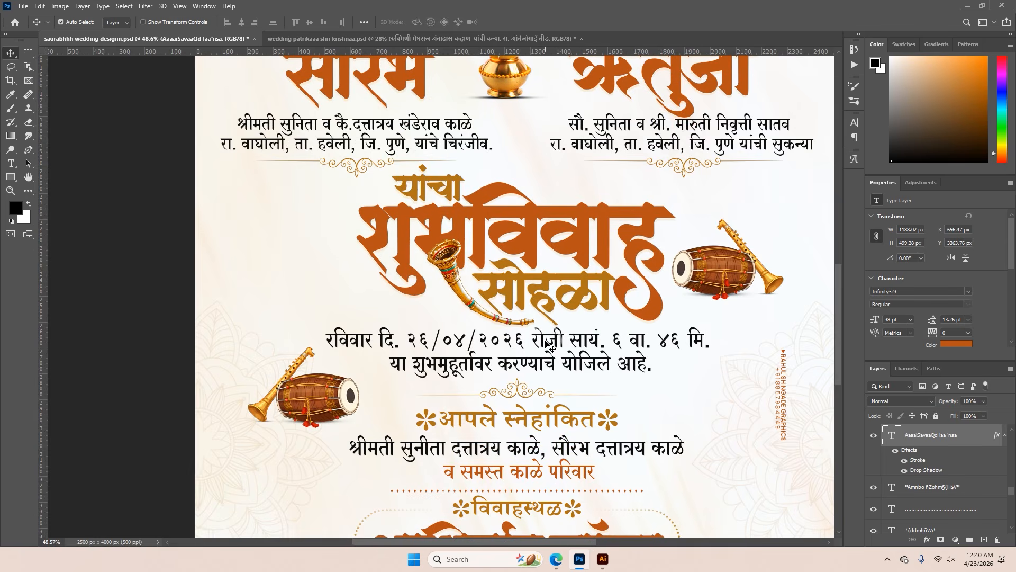
scroll(551, 347, down, 1)
scroll(551, 346, down, 2)
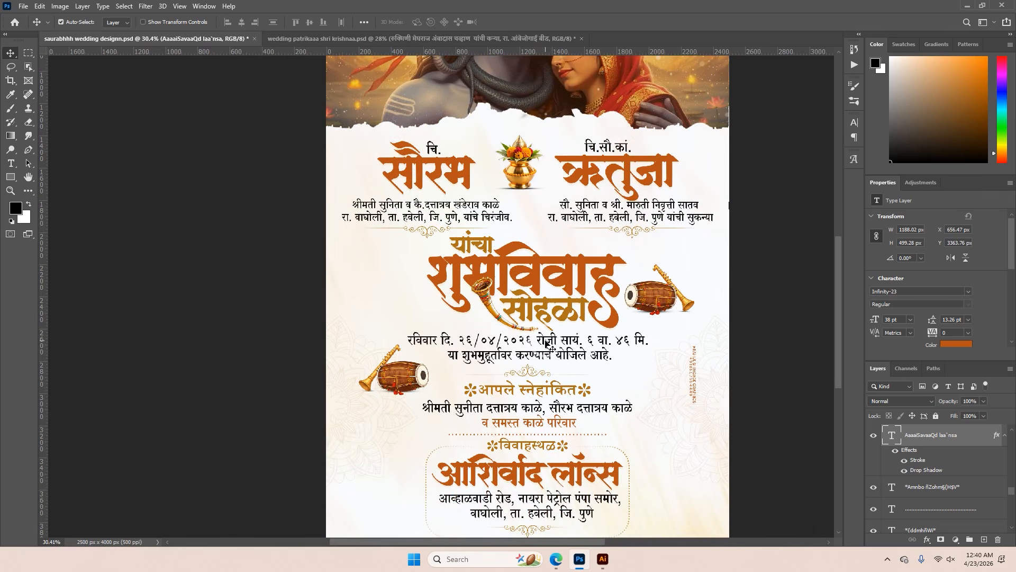
scroll(549, 344, down, 3)
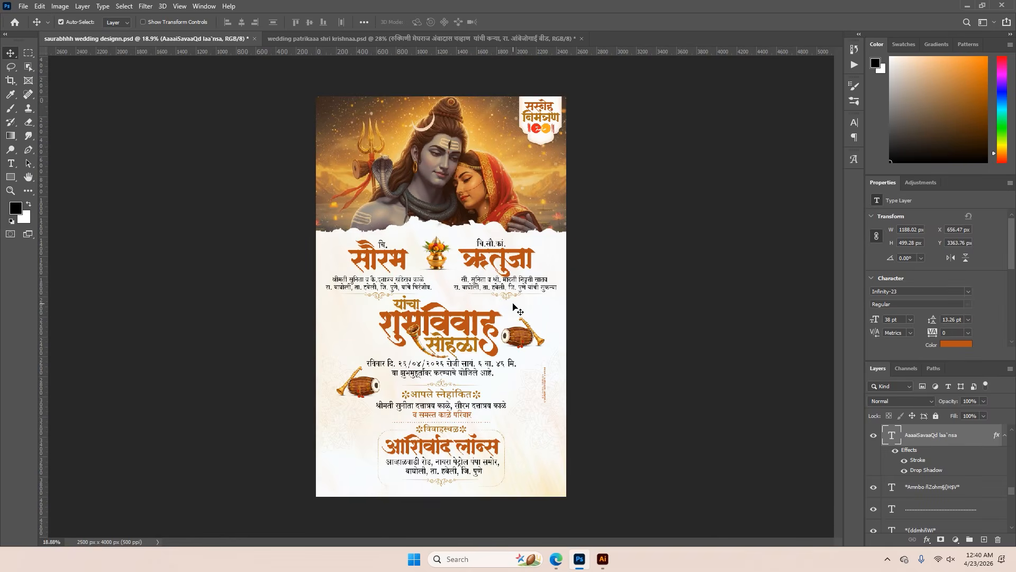
Check the font of the "निमंत्रण" text in the badge over the Shiva-Parvati picture
scroll(588, 119, up, 6)
double_click(546, 92)
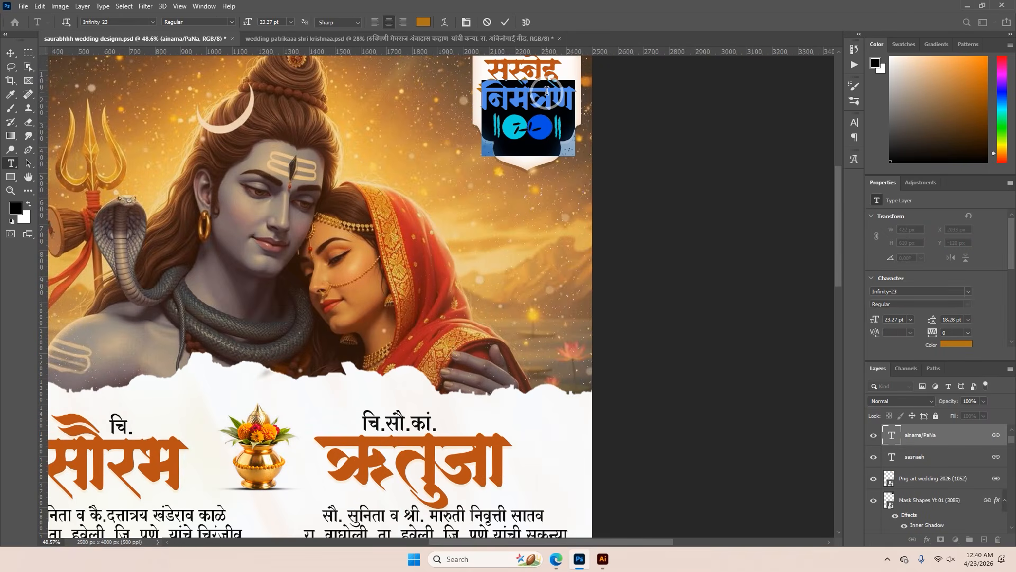
click(505, 22)
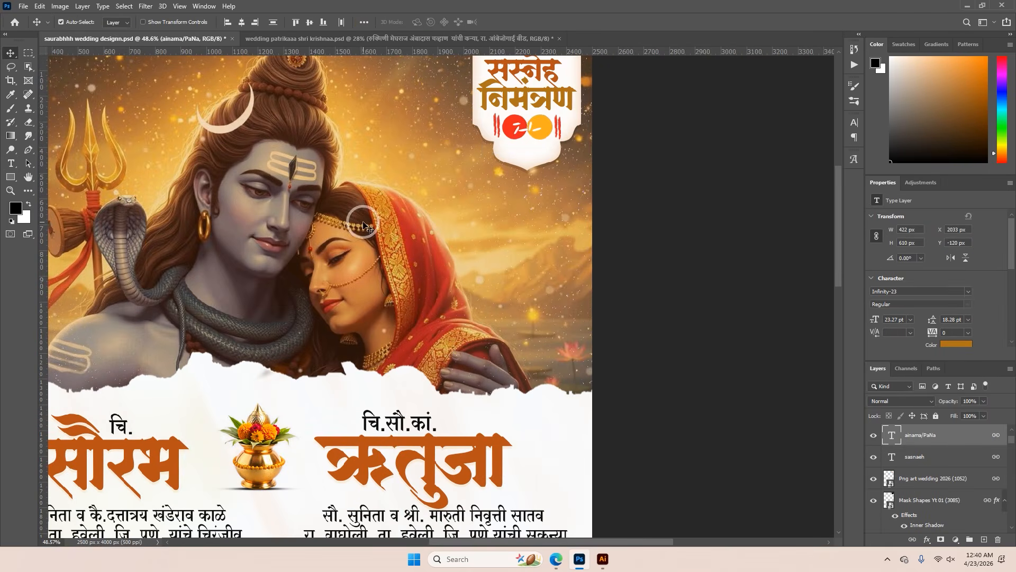
Create a new portrait document of 5 x 8 inches at 300 pixels/inch, RGB Color, 8 bit, with a white background
scroll(307, 217, down, 1)
scroll(307, 217, down, 2)
click(16, 11)
click(32, 25)
click(695, 182)
click(699, 214)
click(663, 211)
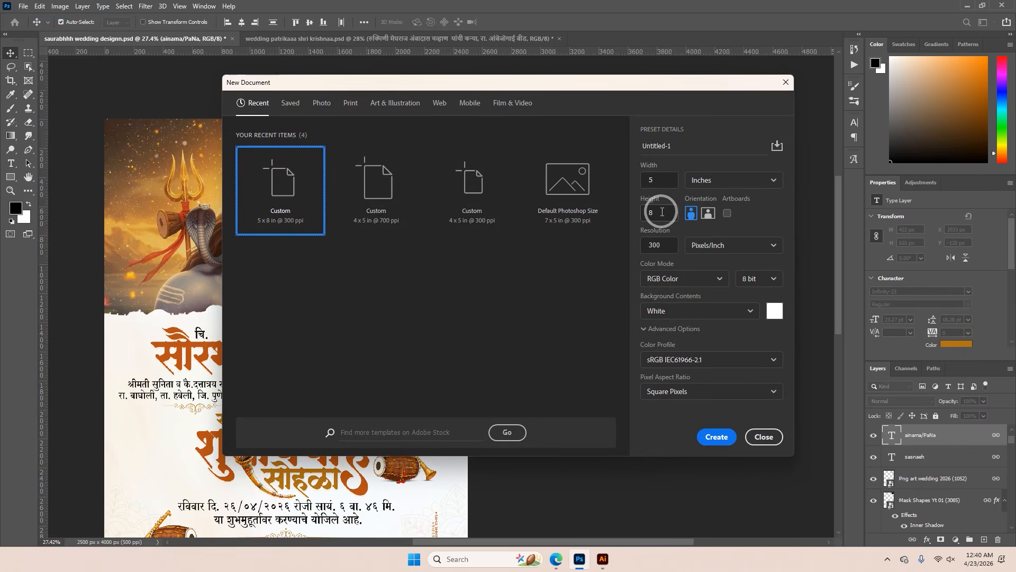
double_click(644, 185)
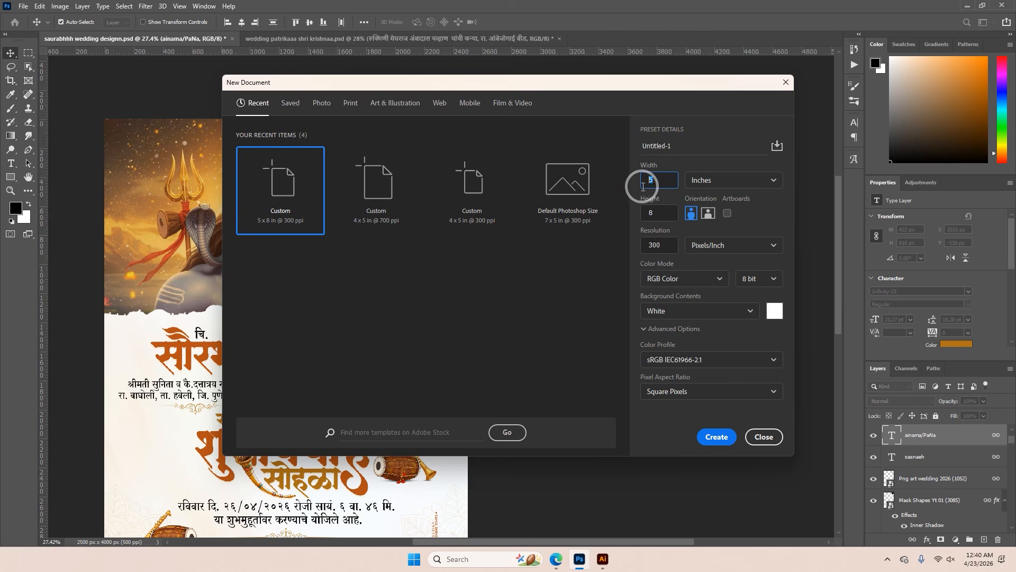
click(694, 217)
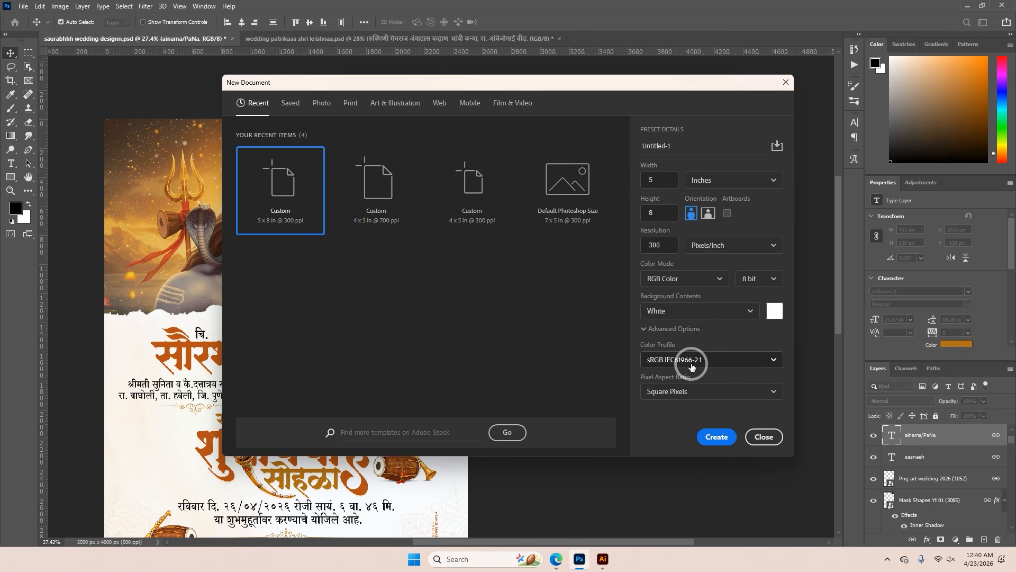
click(717, 437)
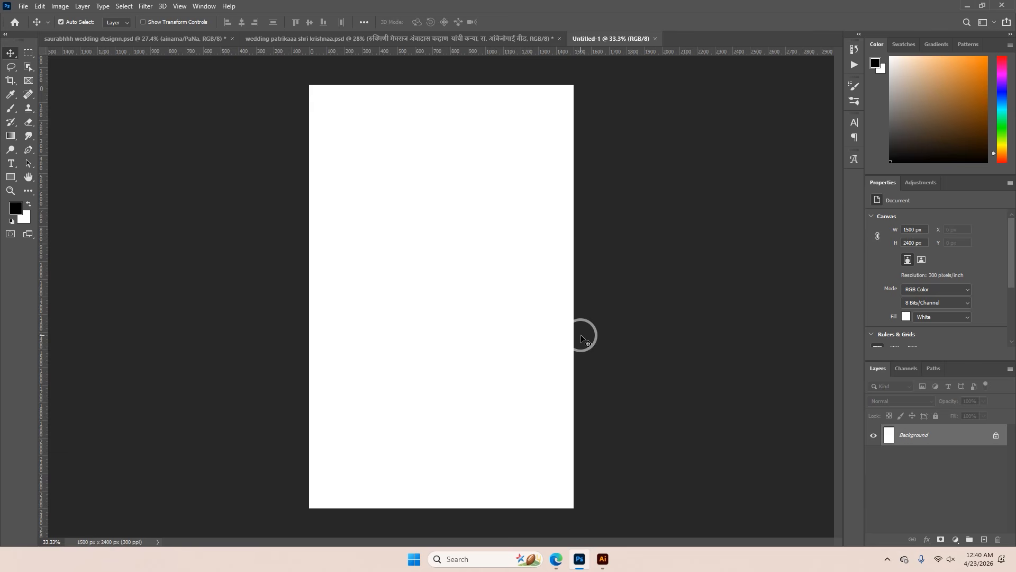
Open the contents of the Mask Shapes Yt 01 (326) smart object from the Shiva-Parvati invitation
click(184, 39)
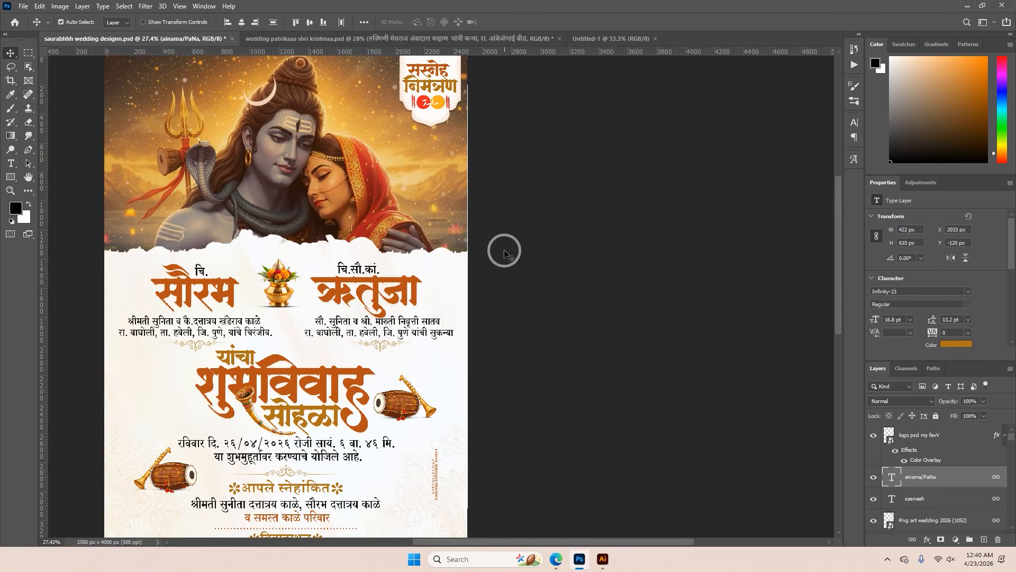
click(341, 238)
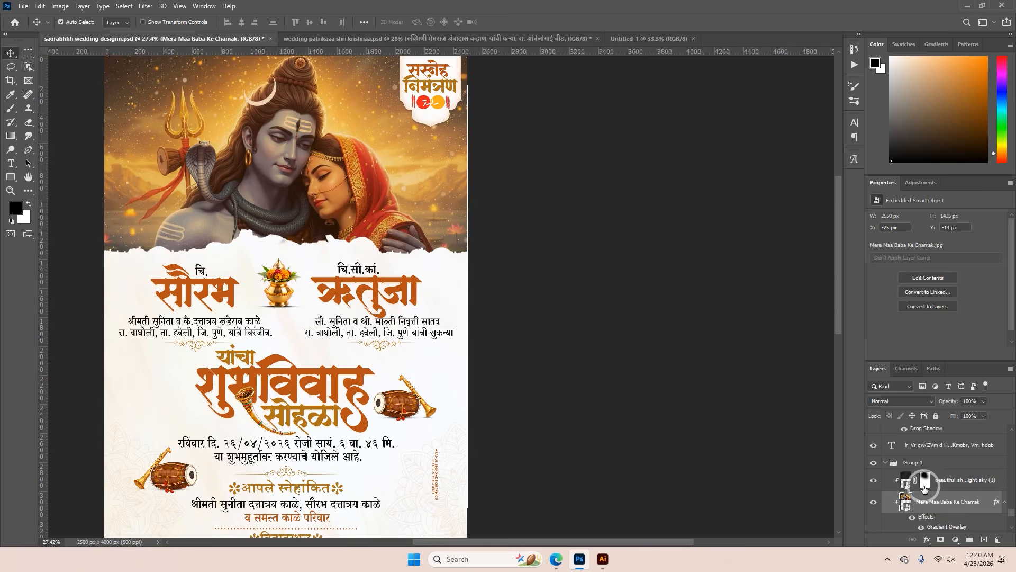
scroll(926, 487, down, 3)
click(906, 461)
double_click(898, 459)
click(517, 215)
scroll(531, 272, up, 5)
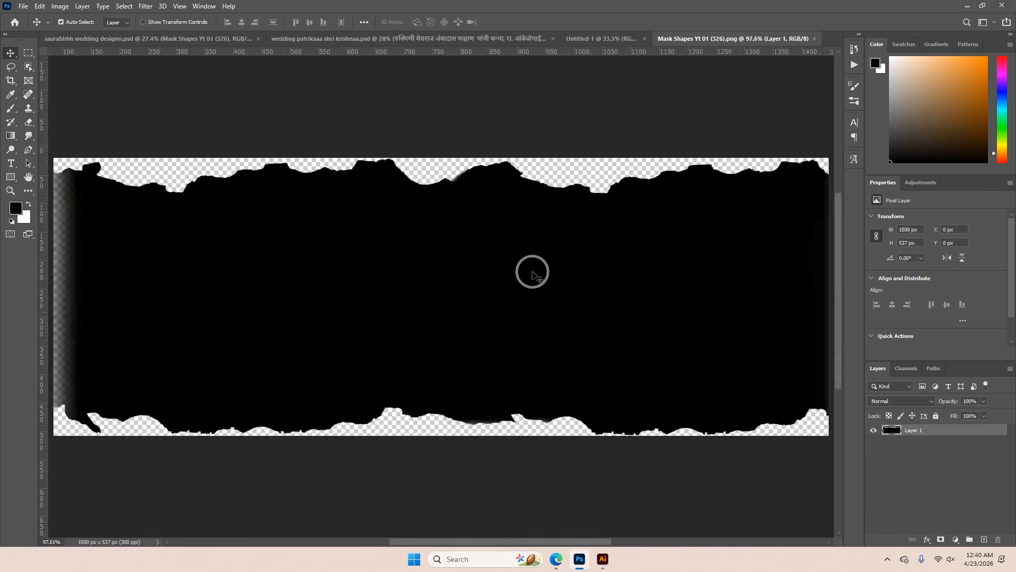
scroll(533, 234, down, 4)
scroll(363, 242, up, 3)
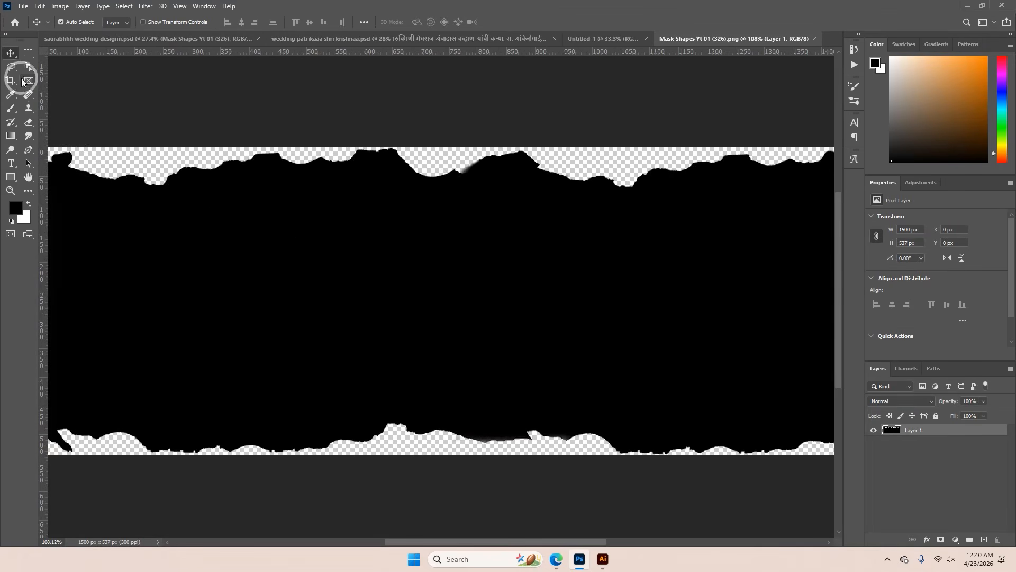
Draw a jagged-edged closed shape about 1059 by 284 px over the black mask with the Freeform Pen tool in Shape mode
click(29, 150)
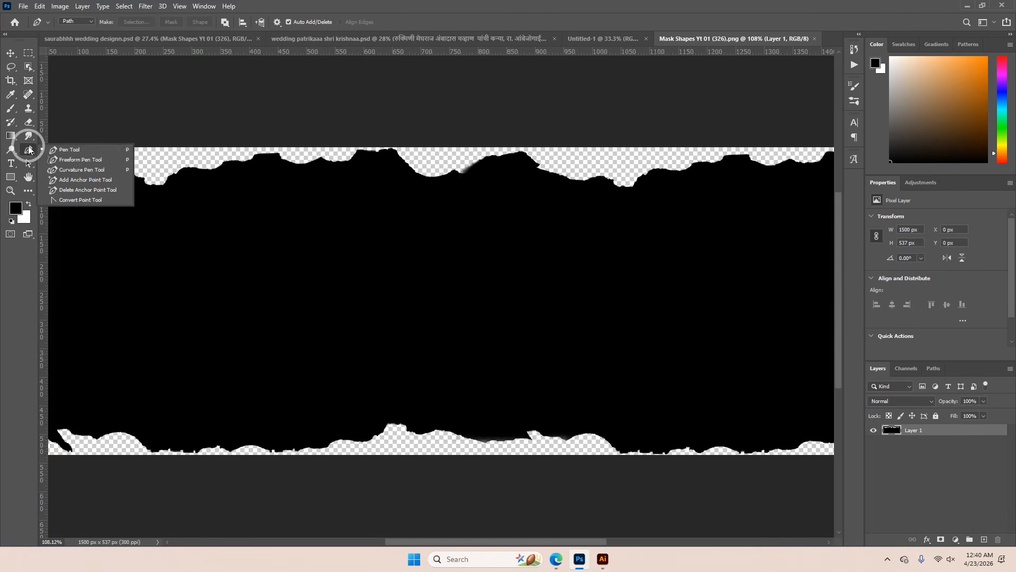
click(69, 161)
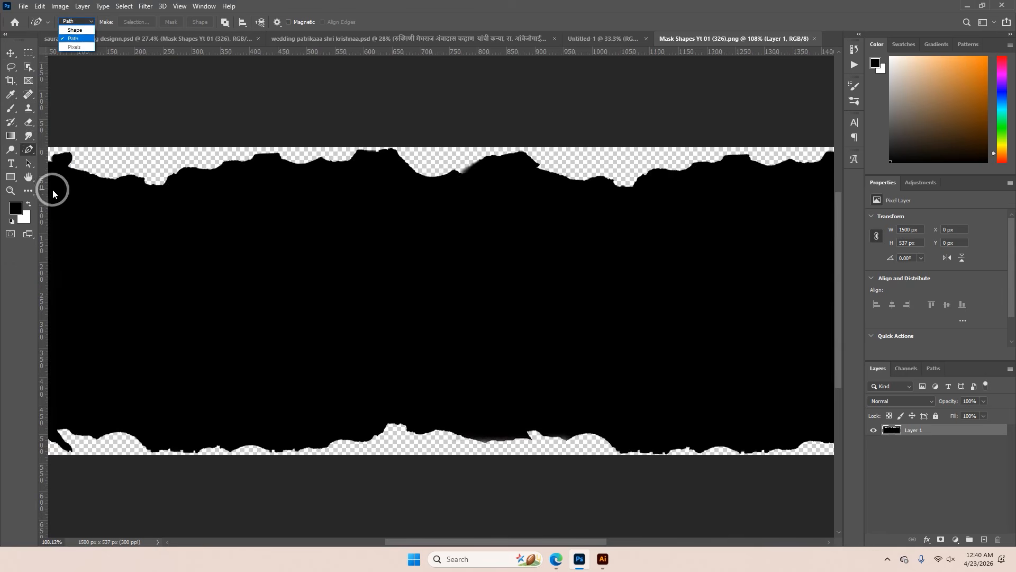
click(31, 153)
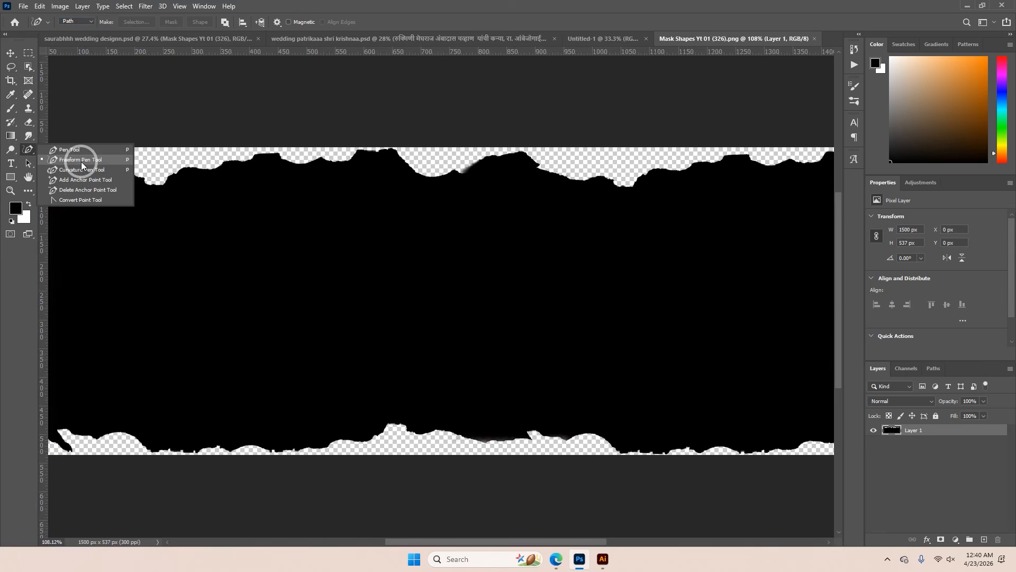
click(81, 161)
click(75, 22)
click(76, 31)
scroll(302, 279, down, 3)
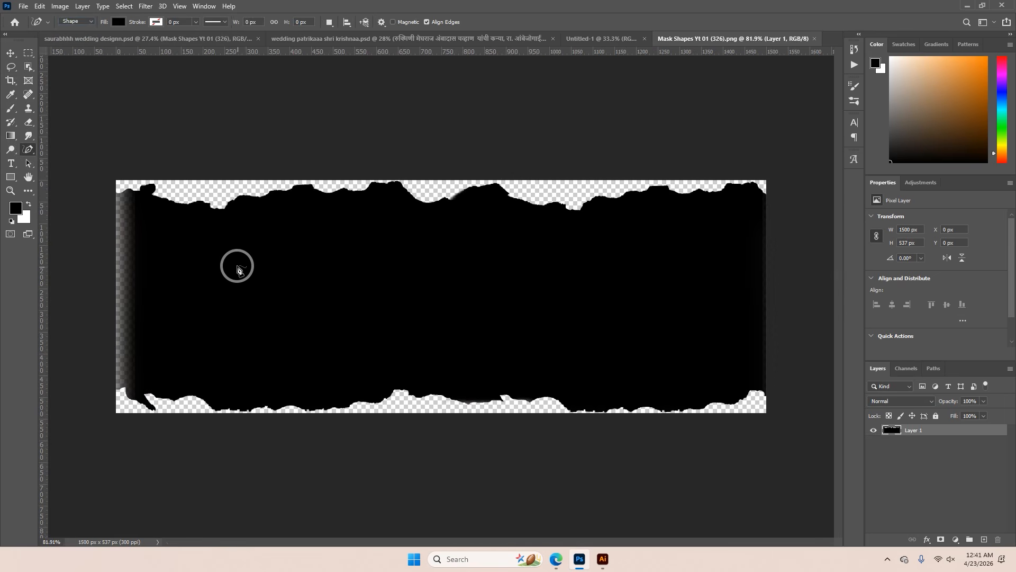
mouse_move(233, 272)
mouse_down()
mouse_move(293, 262)
mouse_move(325, 272)
mouse_move(363, 260)
mouse_move(414, 272)
mouse_move(655, 258)
mouse_move(691, 313)
mouse_move(689, 357)
mouse_move(537, 375)
mouse_move(399, 362)
mouse_move(276, 369)
mouse_move(242, 362)
mouse_move(237, 274)
mouse_up()
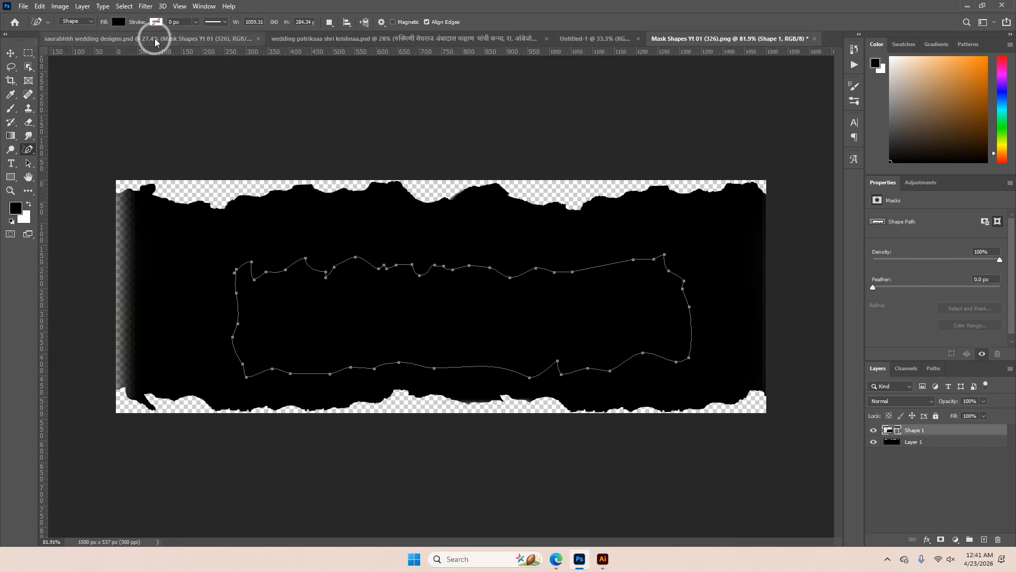
Recolour the freeform shape to red, ff3333
double_click(897, 433)
drag(795, 297, 816, 274)
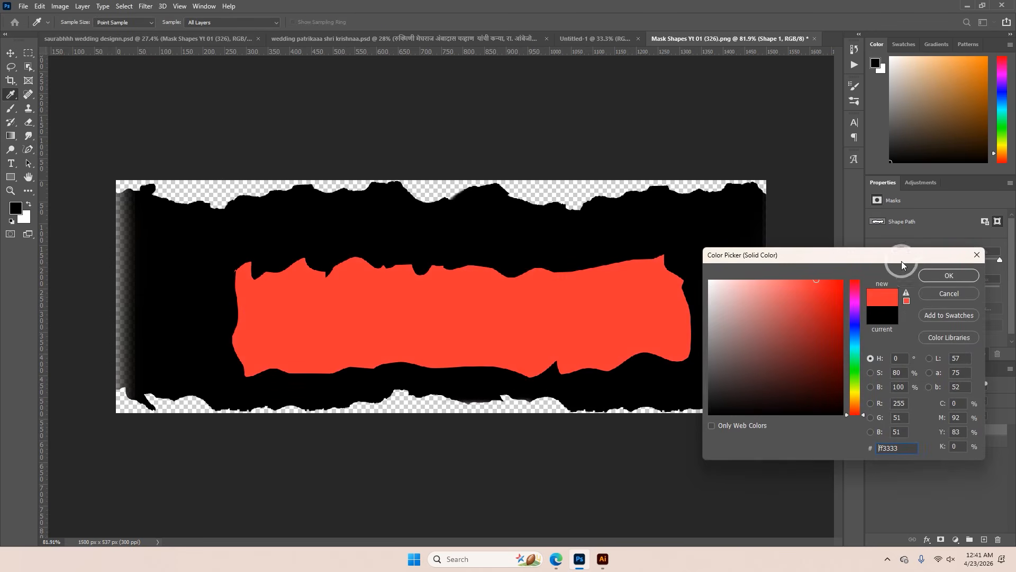
click(926, 274)
scroll(574, 301, up, 3)
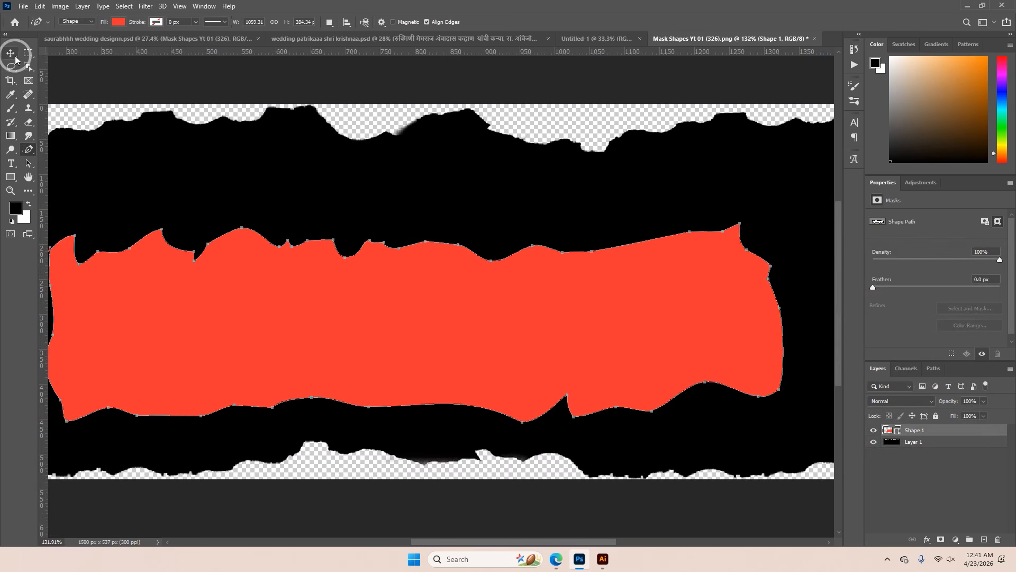
Delete the red freeform shape from the mask document
click(11, 53)
scroll(516, 292, down, 2)
key(Delete)
scroll(516, 293, down, 3)
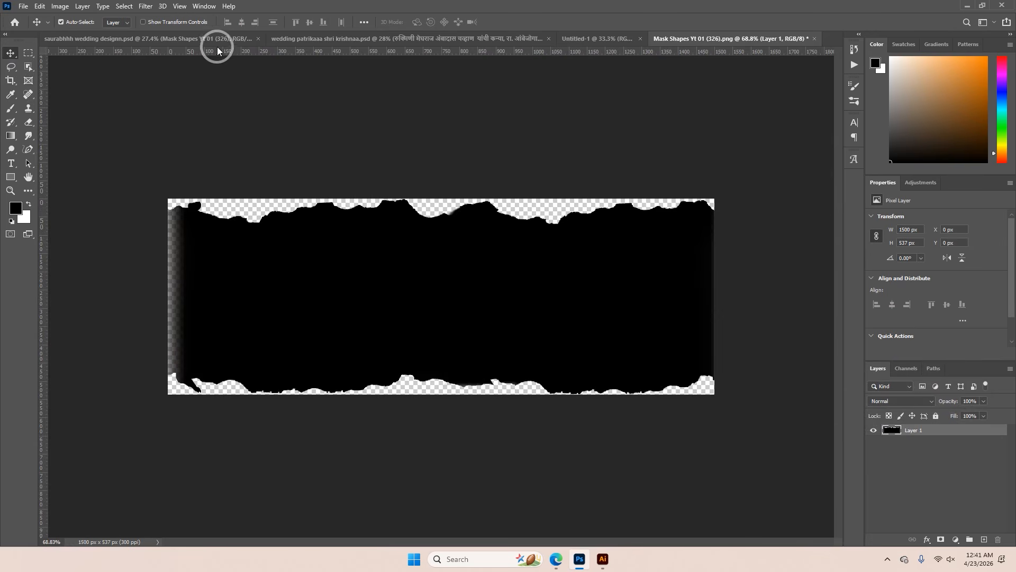
Convert the black torn-edge layer to a smart object and bring it into the blank 5 x 8 inch document
right_click(952, 430)
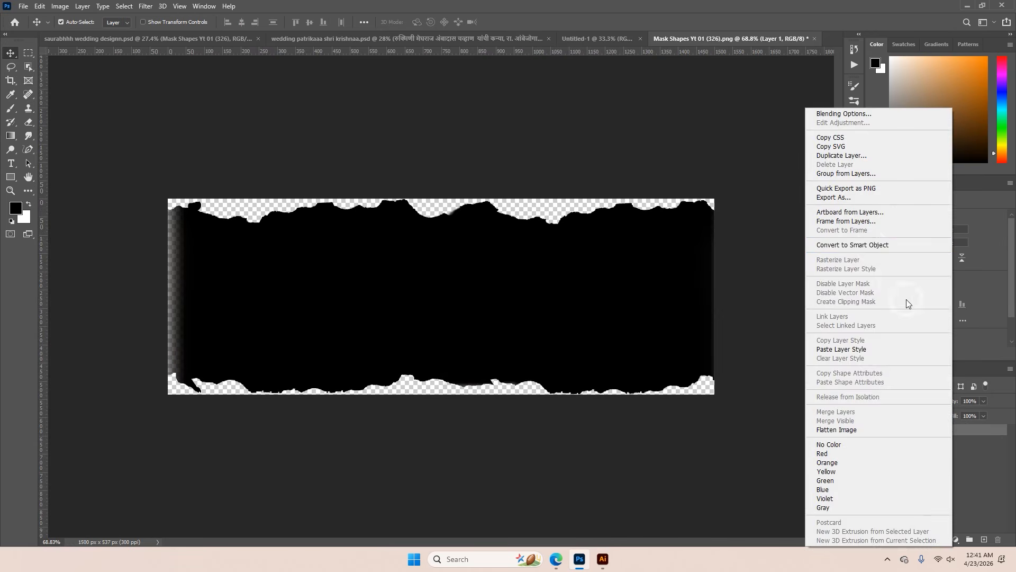
click(874, 243)
drag(721, 244, 523, 211)
Enlarge the torn-edge shape to about 2798 by 1002 px and place it across the upper third of the page
key(ctrl+t)
drag(465, 289, 618, 208)
drag(528, 210, 528, 141)
drag(438, 208, 445, 232)
click(507, 23)
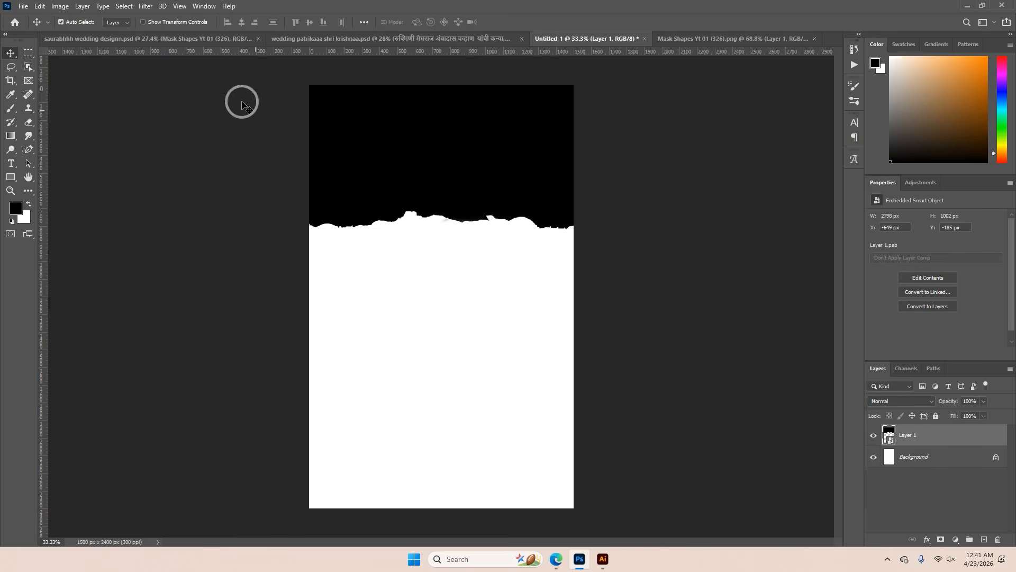
Compare the header pictures and their lower edges in the Shiva-Parvati and Krishna invitations
click(208, 39)
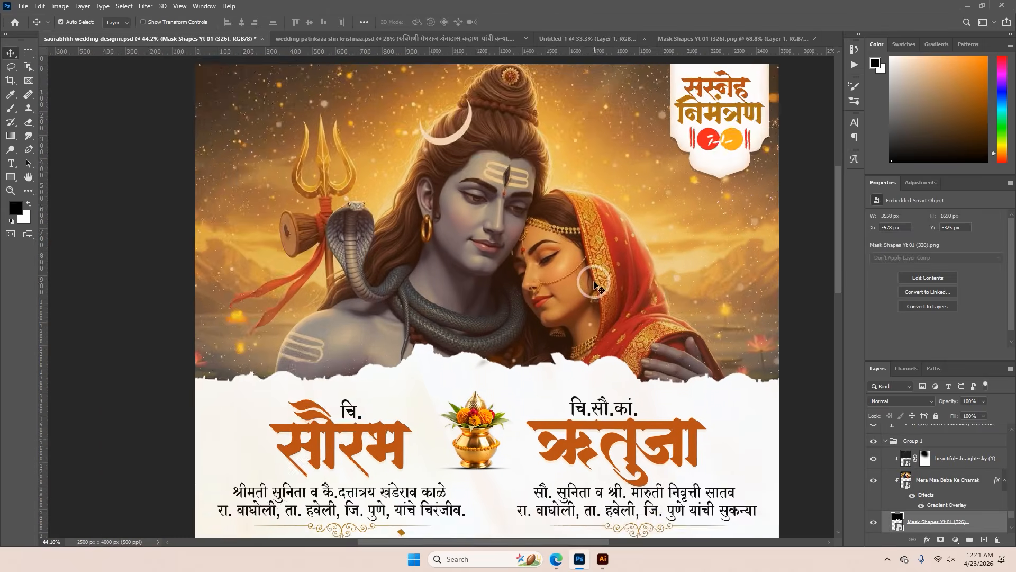
scroll(571, 281, down, 2)
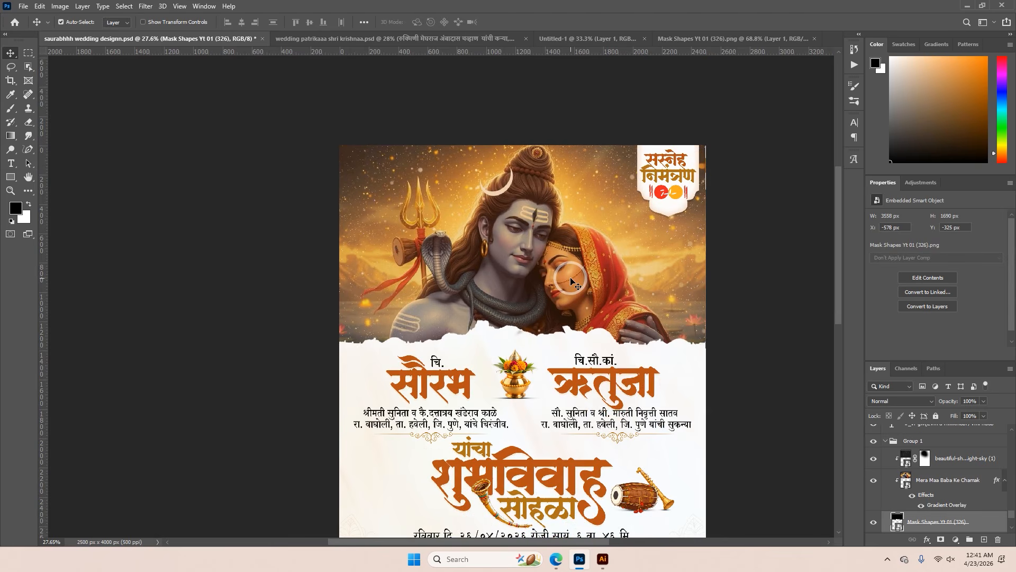
click(571, 281)
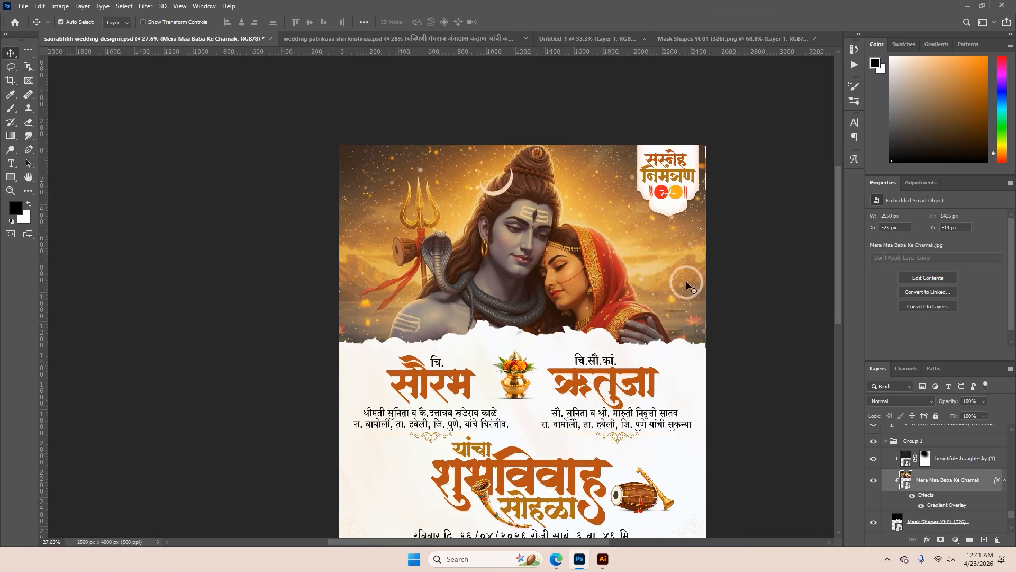
click(412, 39)
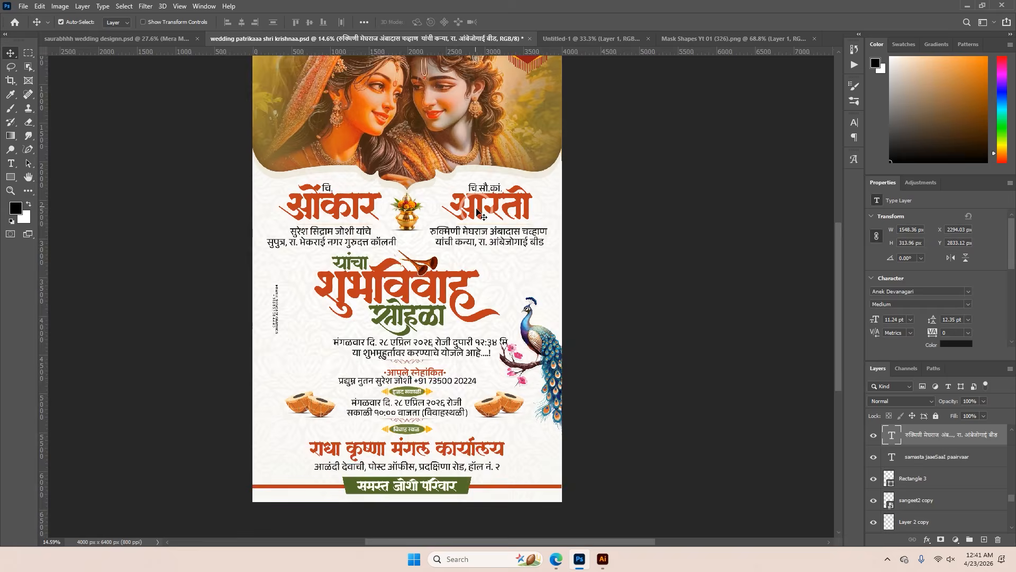
scroll(476, 201, down, 2)
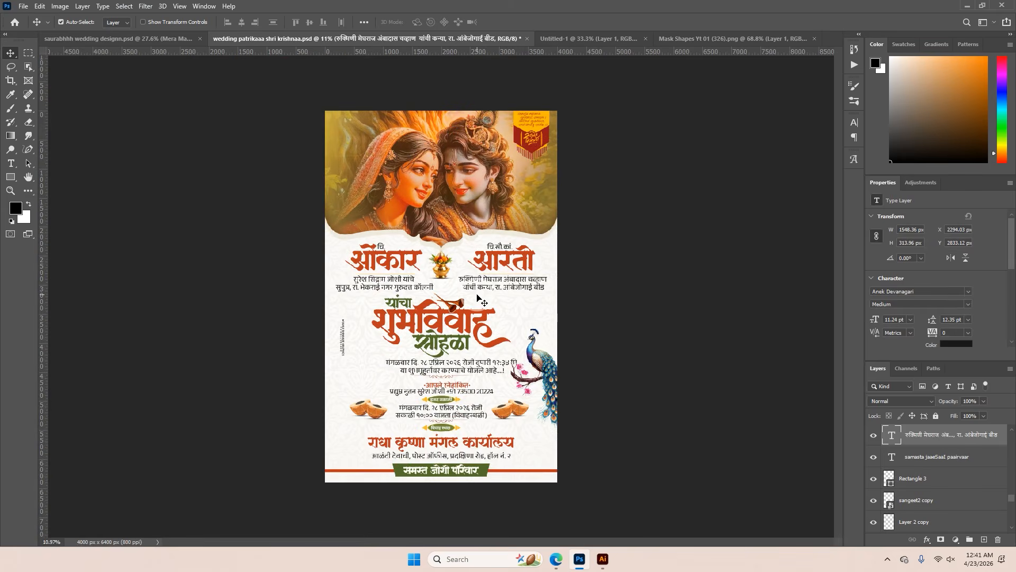
click(173, 40)
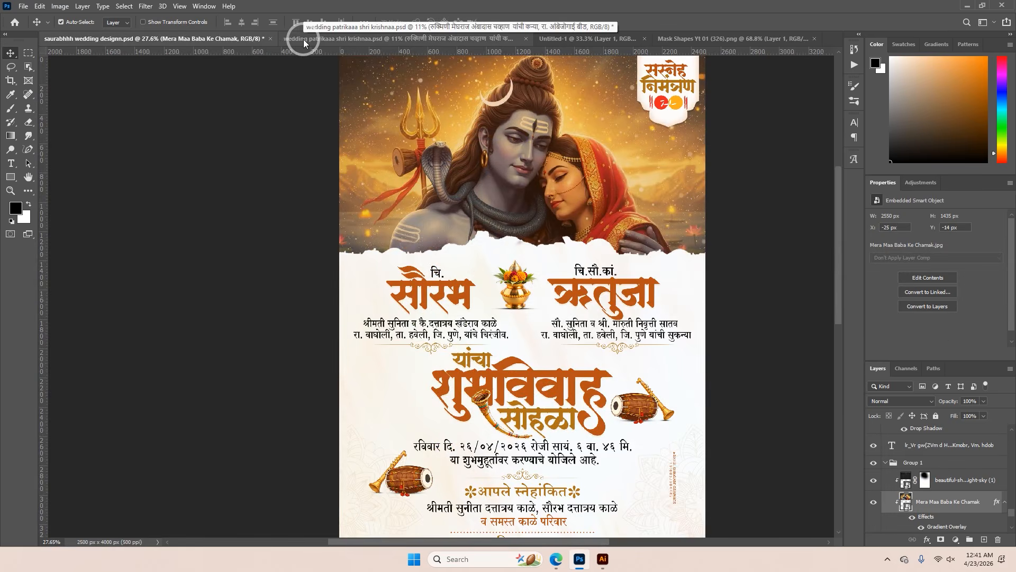
click(304, 40)
scroll(500, 209, up, 2)
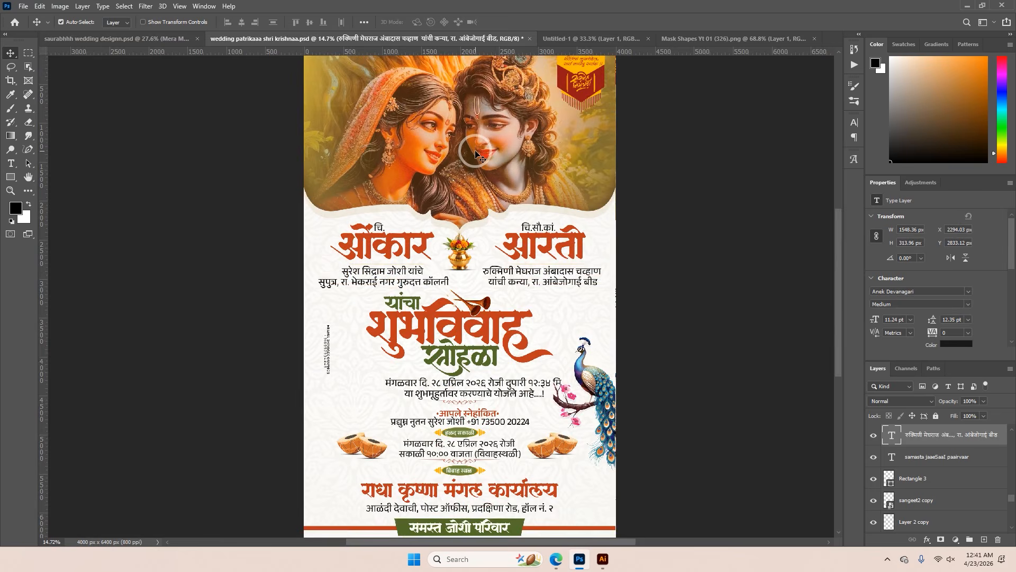
scroll(490, 186, down, 1)
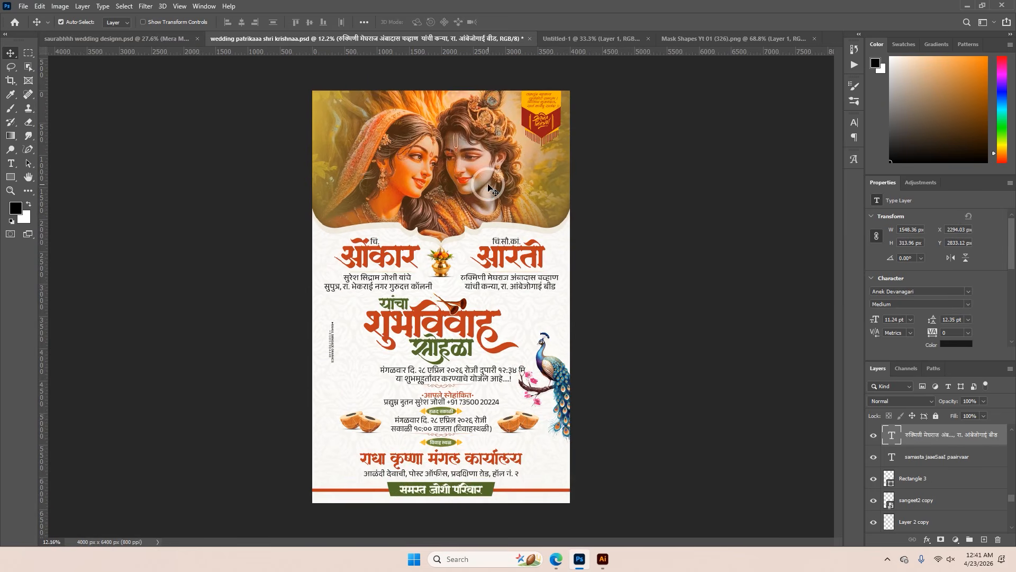
Copy the Shiva-Parvati picture from its invitation into the new document, above the torn-edge layer
click(173, 40)
scroll(494, 191, down, 2)
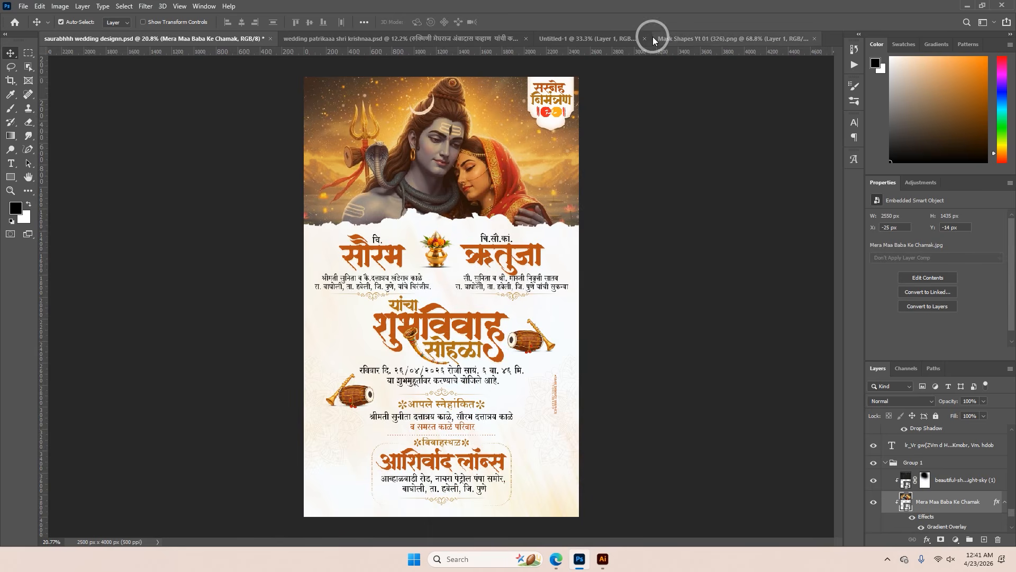
click(689, 37)
click(578, 37)
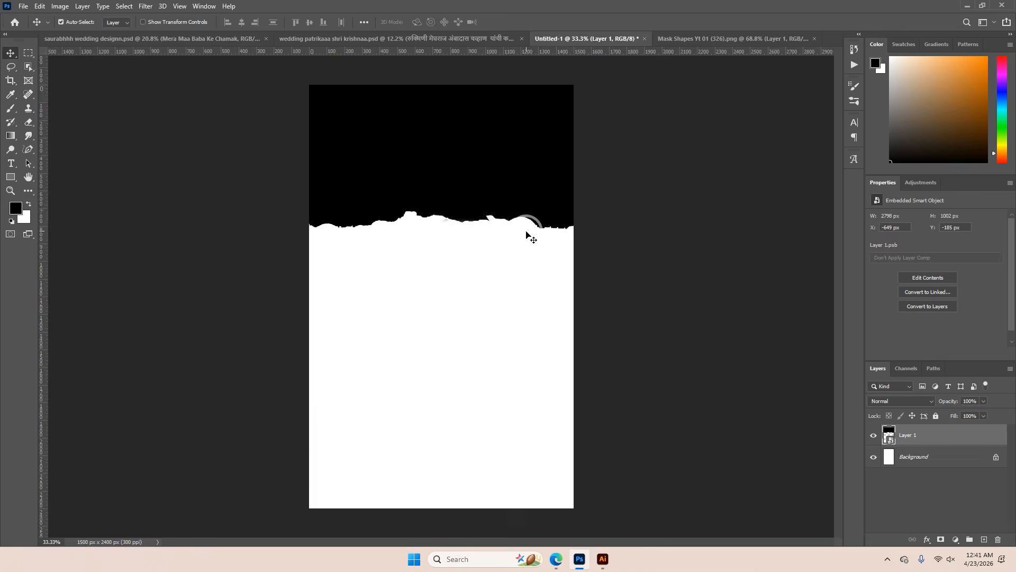
key(ctrl+v)
drag(557, 338, 449, 218)
Scale the Shiva-Parvati picture to about 1748 by 983 px and position it over the torn-edge shape at the page's upper end
key(ctrl+t)
mouse_move(644, 191)
mouse_down()
mouse_move(626, 182)
mouse_move(638, 186)
mouse_up()
drag(441, 302, 441, 247)
click(506, 22)
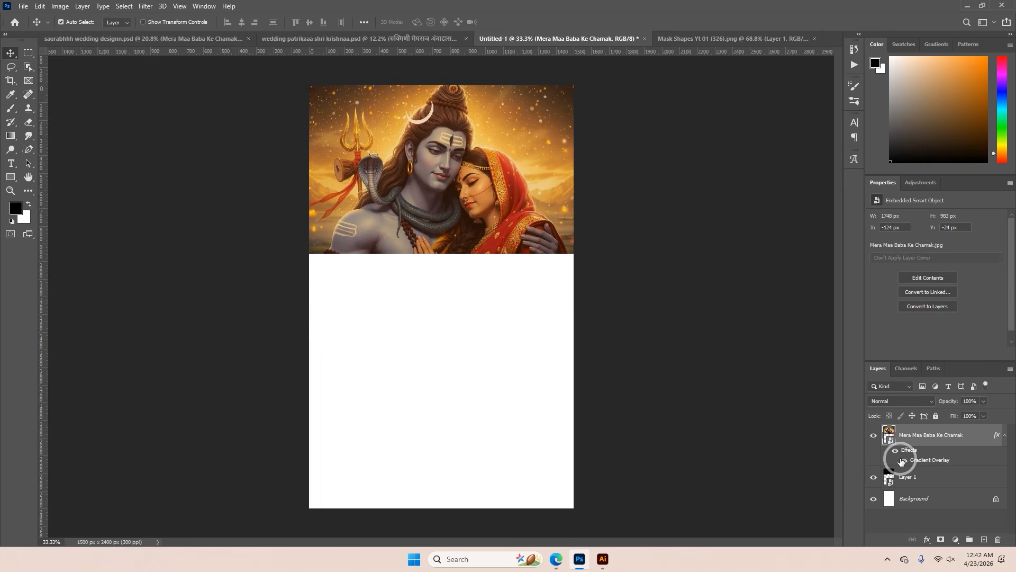
drag(901, 461, 899, 464)
alt+click(891, 465)
key(ctrl+z)
Create a clipping mask that confines the Shiva-Parvati picture to the torn-edge layer beneath it
right_click(907, 438)
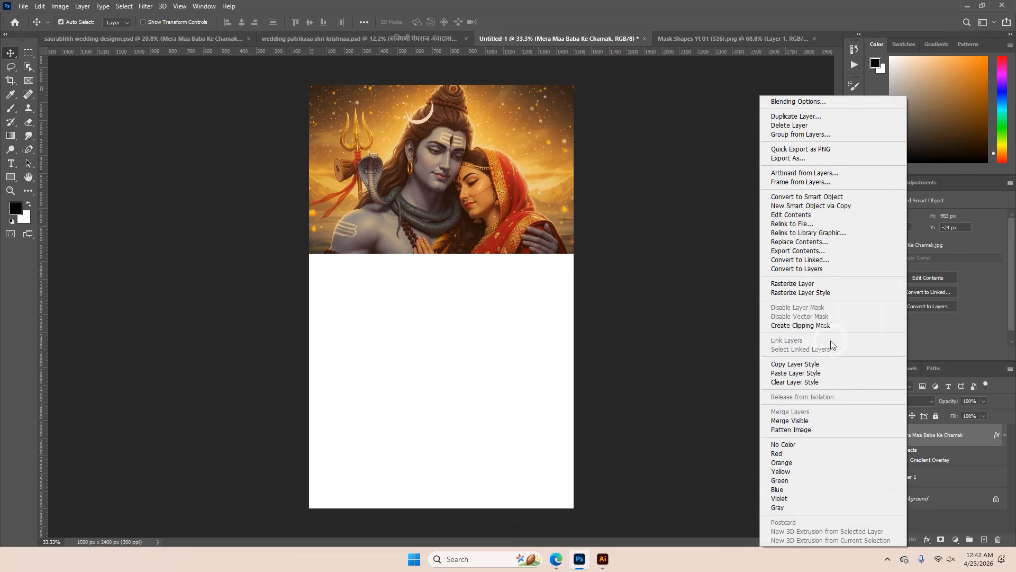
click(805, 326)
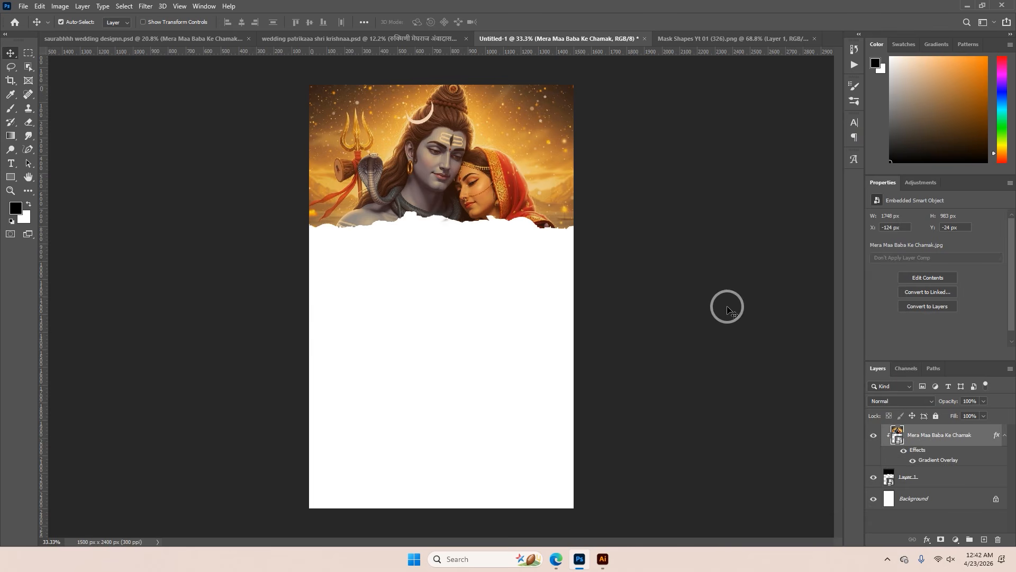
Scale the Shiva-Parvati picture down to about 1550 by 872 px so it just covers the page width
key(ctrl+t)
scroll(464, 204, up, 4)
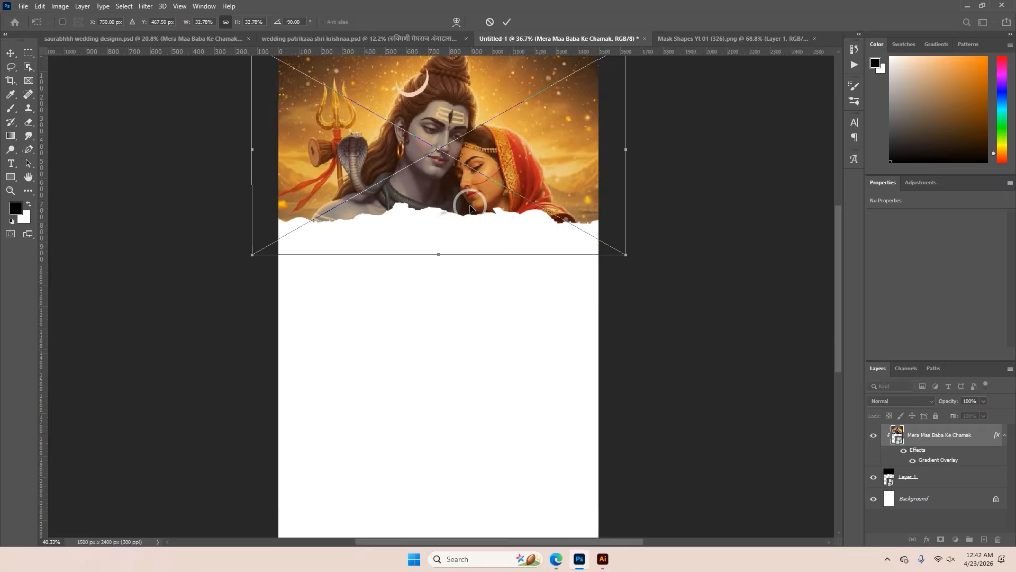
drag(428, 269, 429, 243)
key(space)
drag(461, 199, 463, 318)
drag(434, 129, 449, 150)
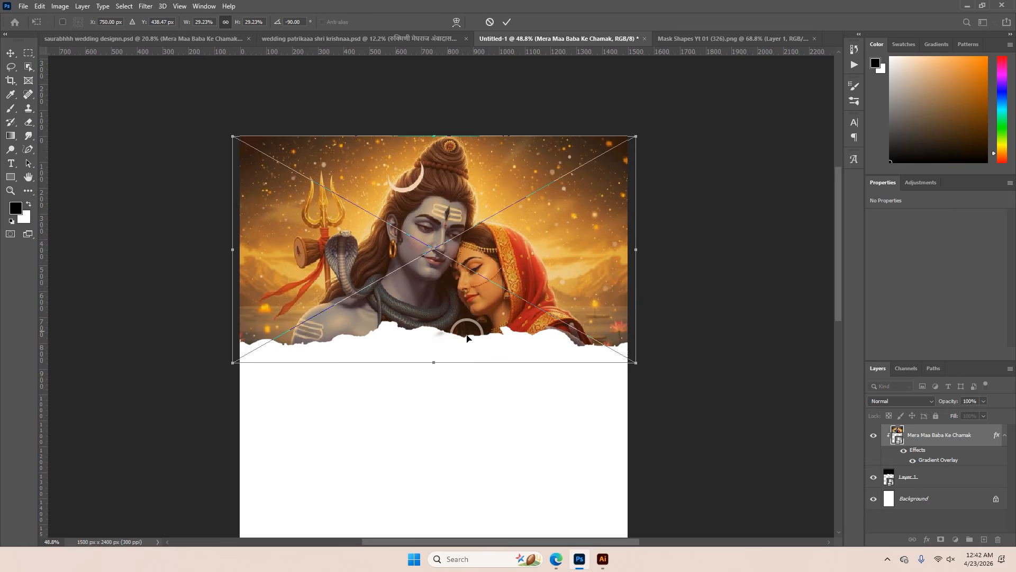
drag(434, 362, 433, 352)
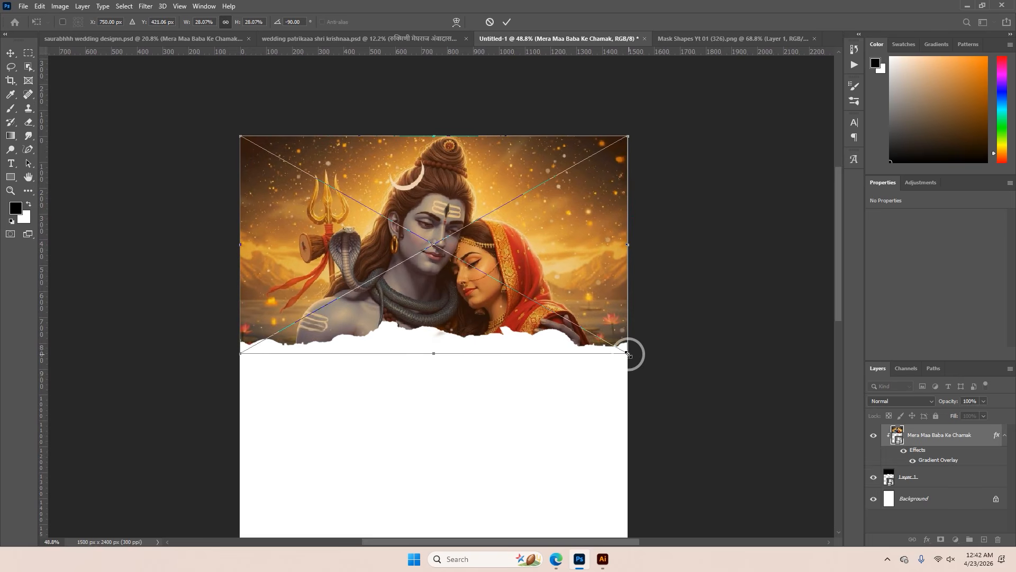
click(507, 21)
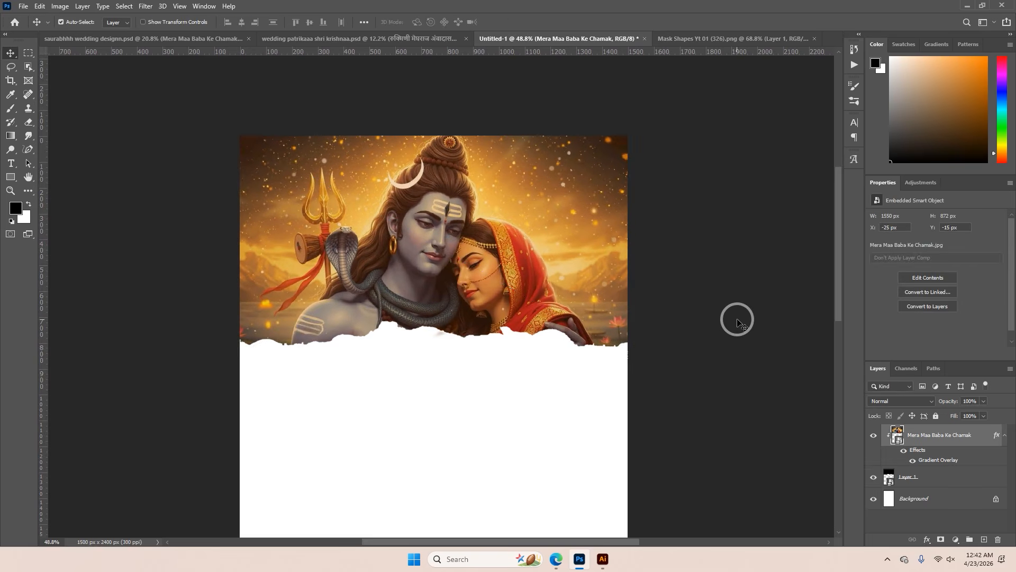
Apply a Camera Raw filter to the Shiva-Parvati picture with Exposure +0.25, Contrast +18 and Whites +12
scroll(446, 260, up, 4)
scroll(444, 254, down, 3)
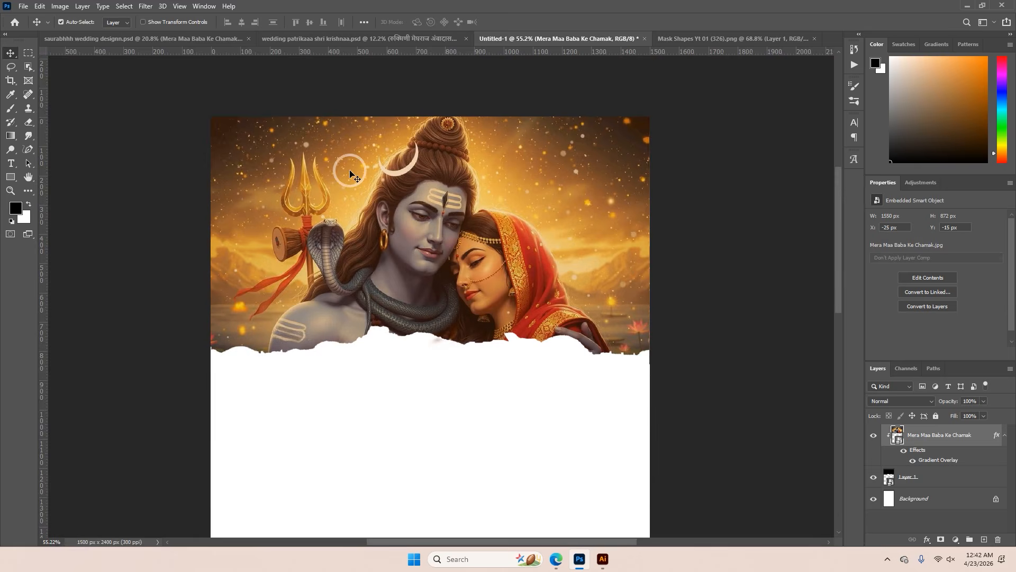
click(146, 6)
click(175, 69)
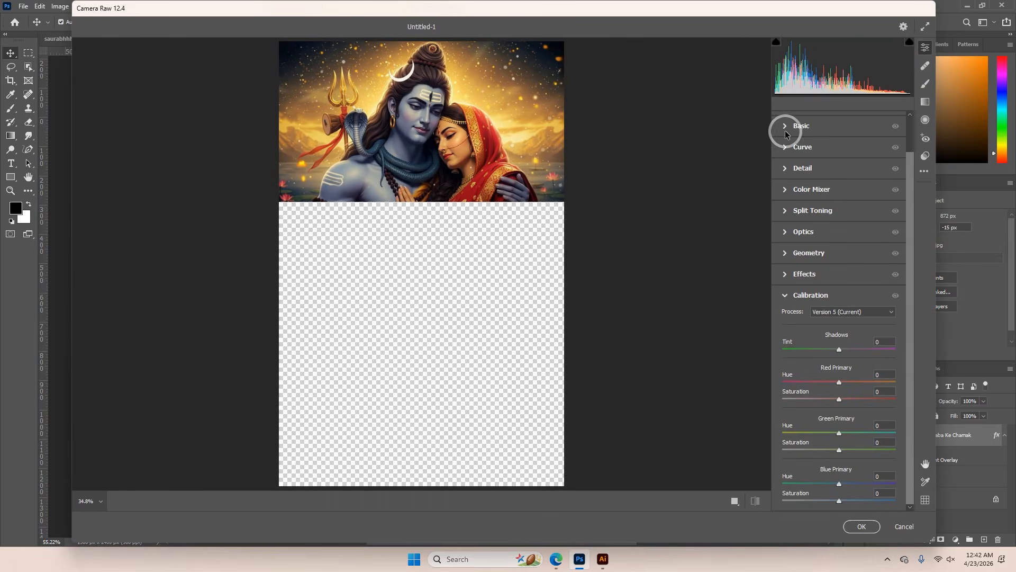
click(785, 128)
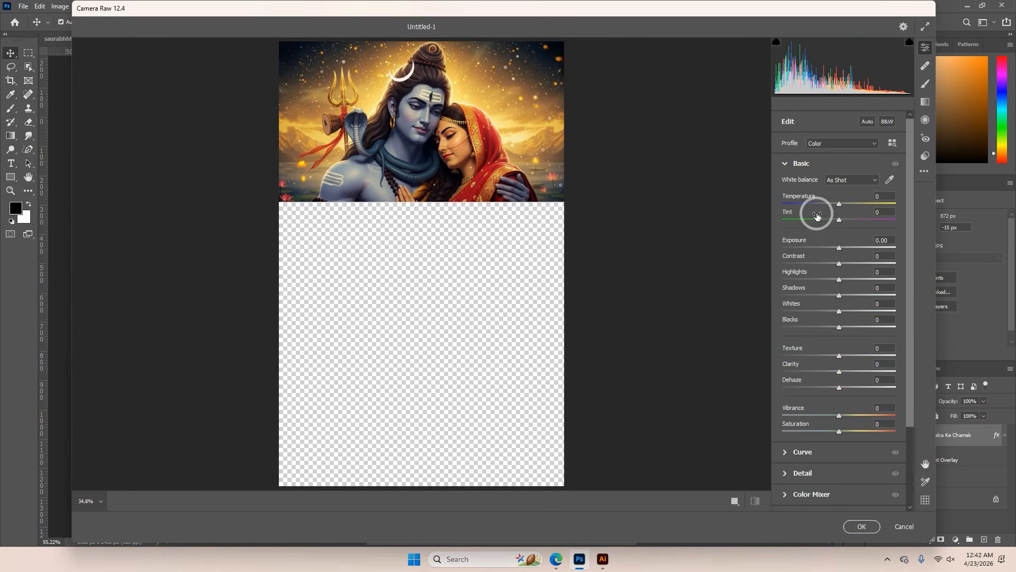
click(850, 263)
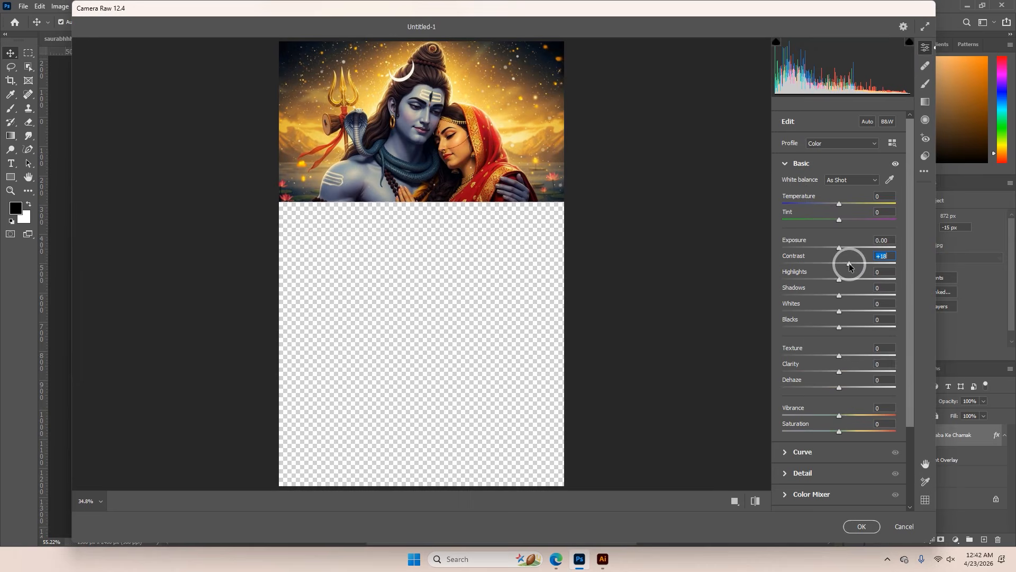
drag(838, 249, 841, 244)
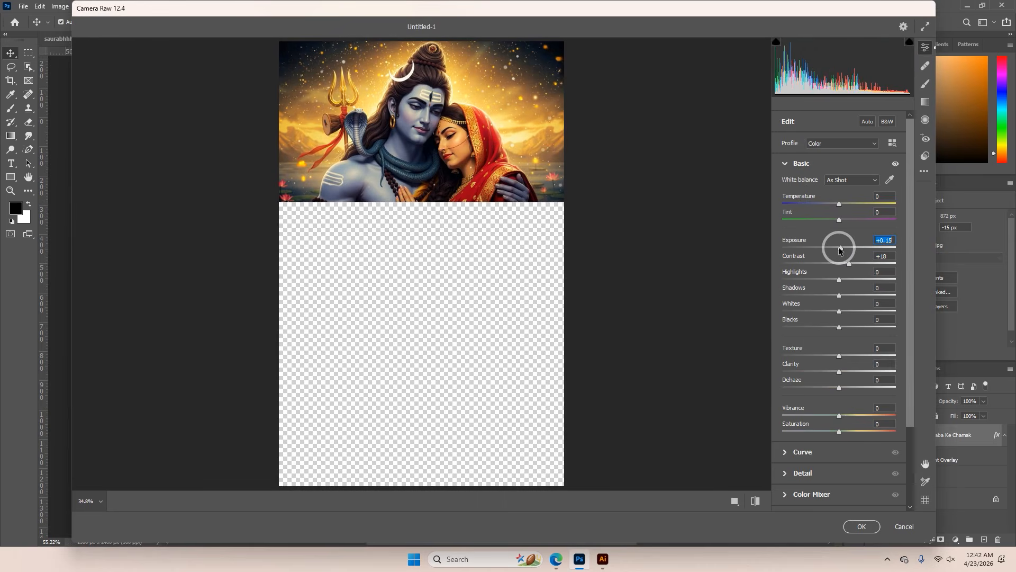
click(846, 312)
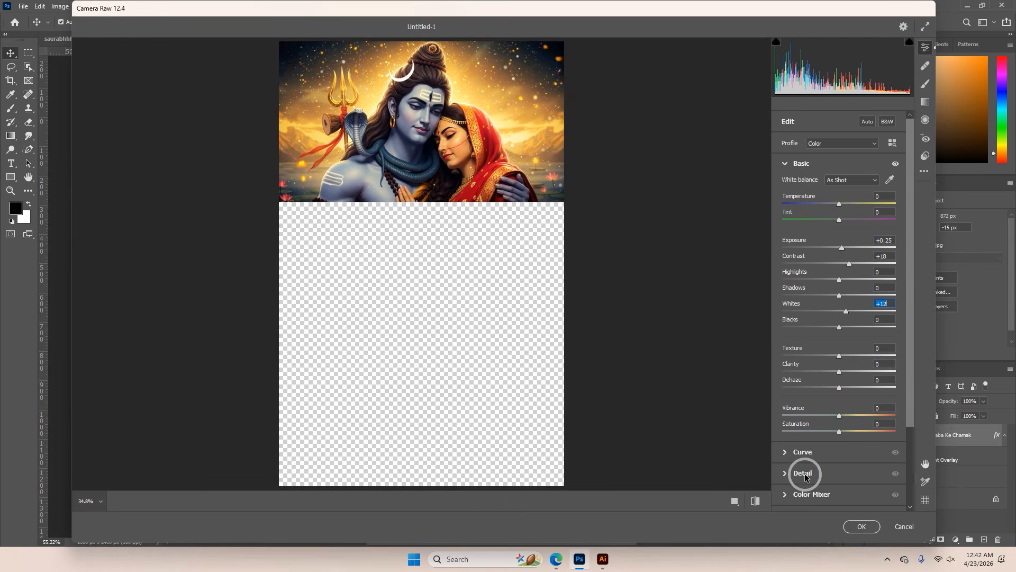
click(848, 526)
Clear the layer style with the copied Gradient Overlay from the Shiva-Parvati picture layer
scroll(485, 275, down, 2)
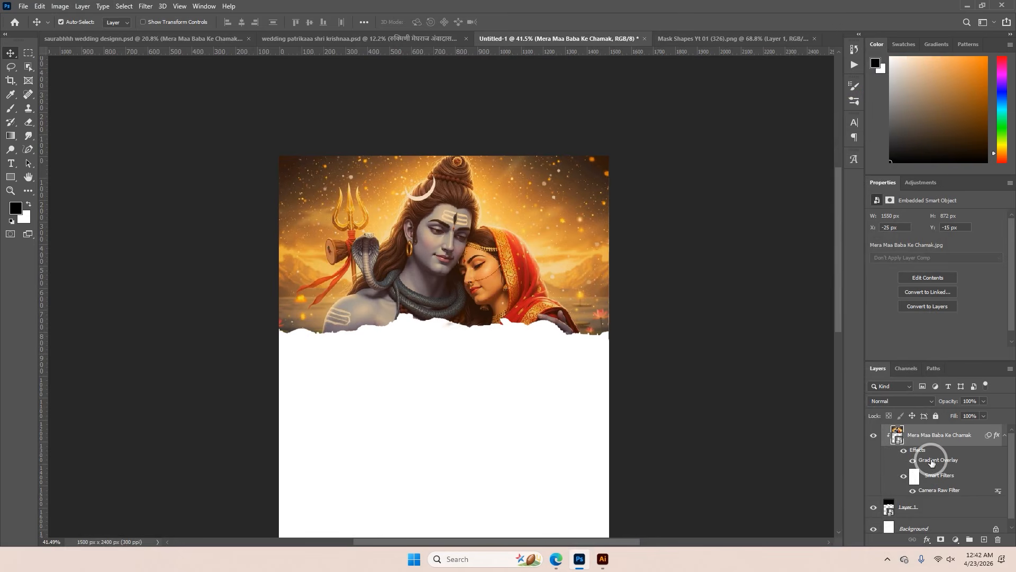
right_click(932, 464)
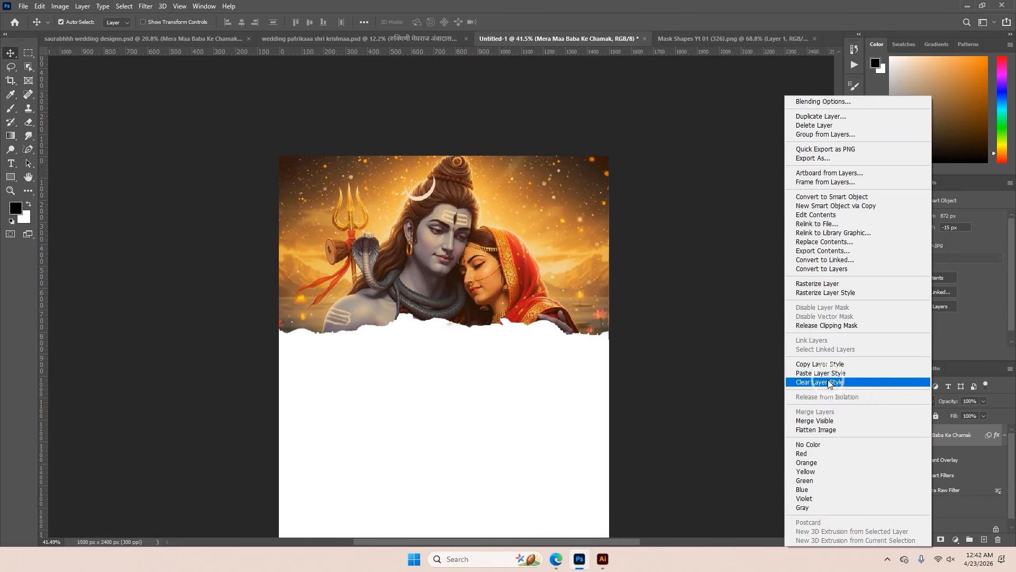
click(829, 382)
scroll(476, 265, up, 2)
scroll(476, 264, down, 4)
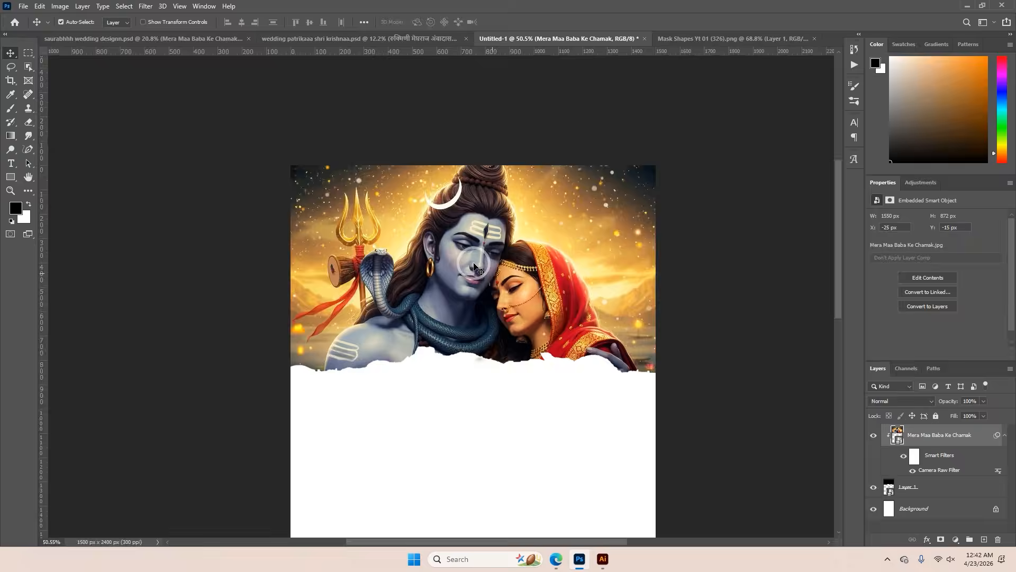
Look over the finished Shiva-Parvati and Krishna invitations, returning to the new document
click(216, 39)
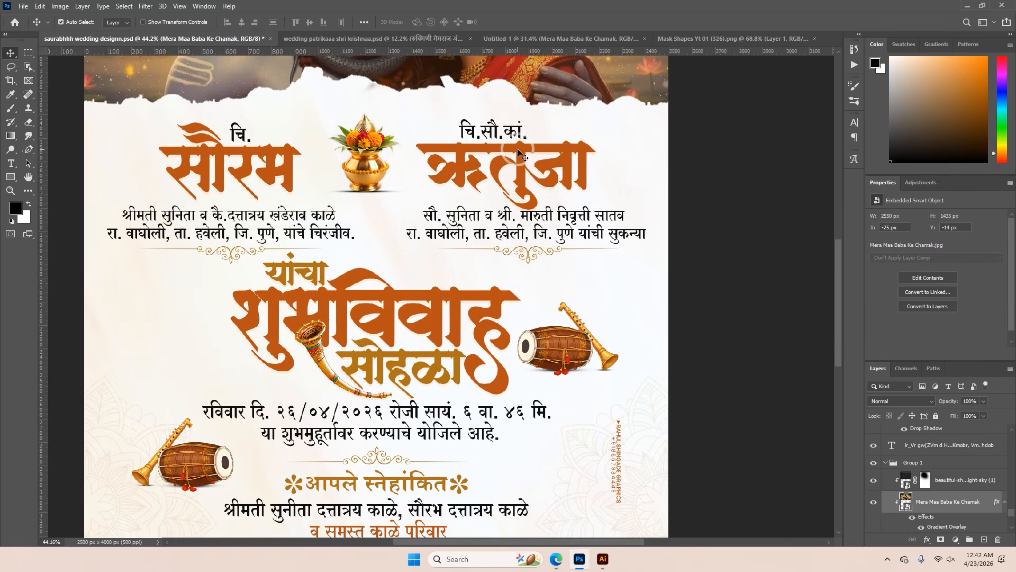
click(289, 38)
click(620, 38)
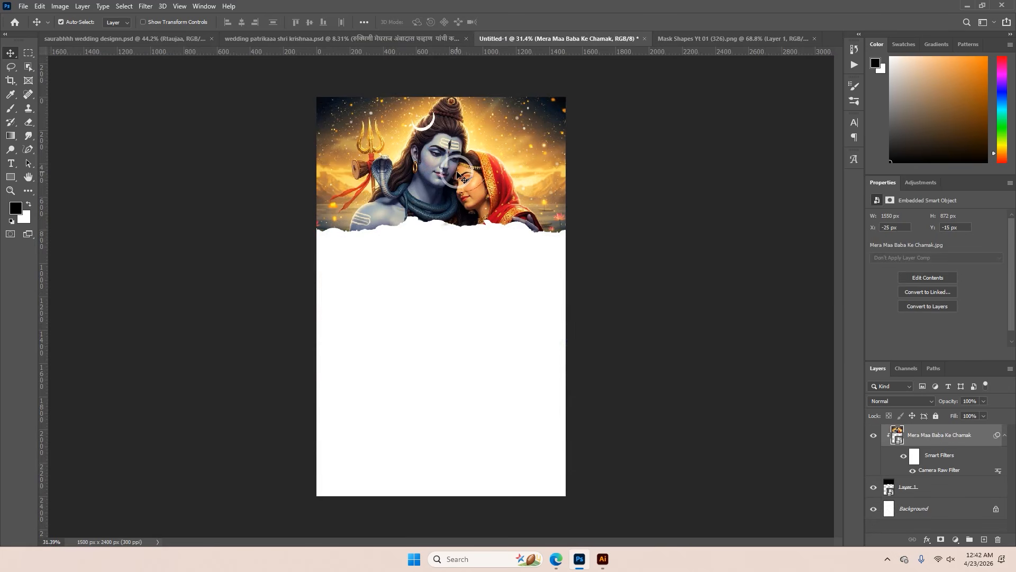
Add a linear Gradient Overlay to the Shiva-Parvati picture using the light-to-dark orange preset
scroll(458, 174, up, 5)
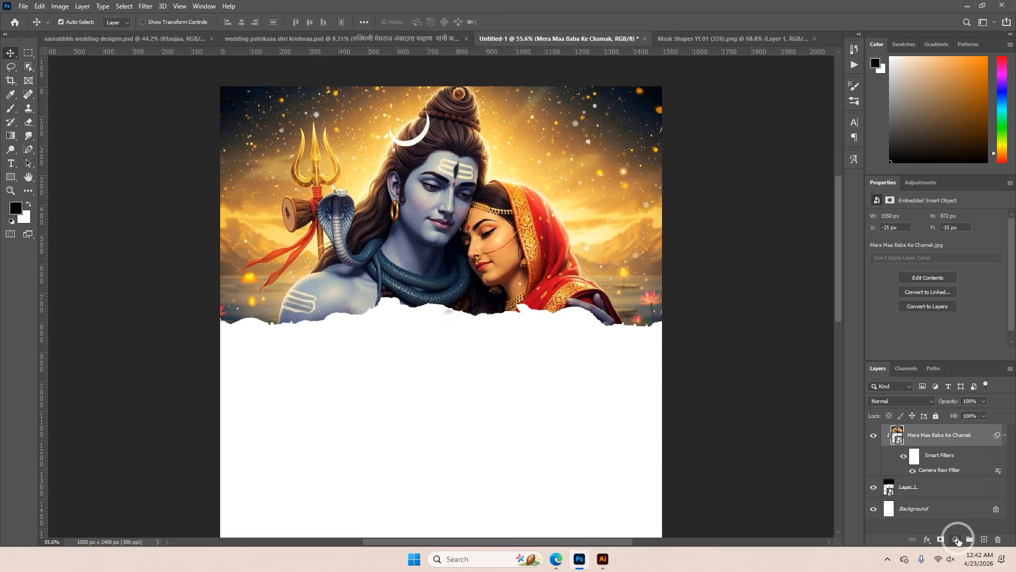
click(957, 539)
right_click(912, 441)
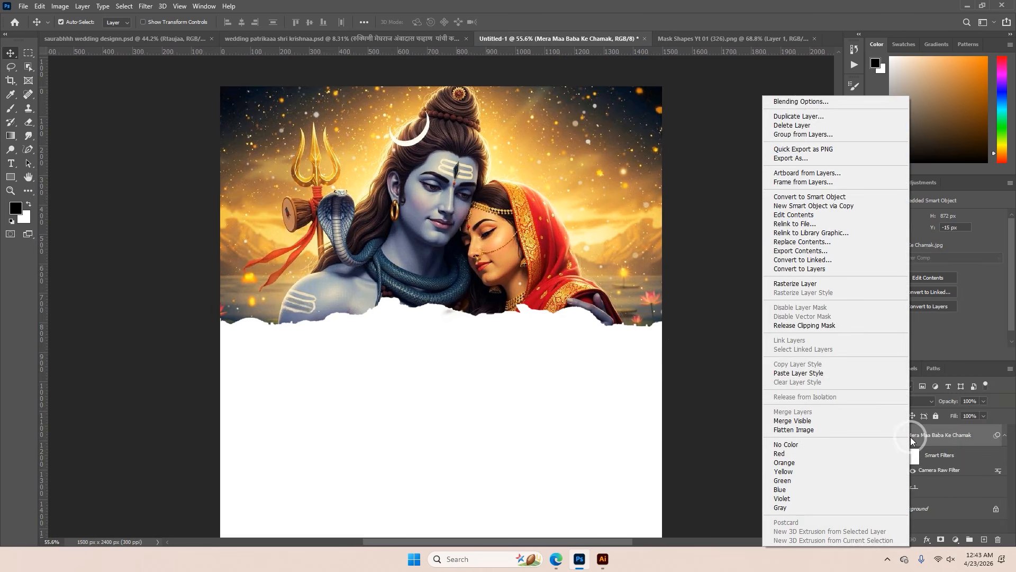
click(805, 102)
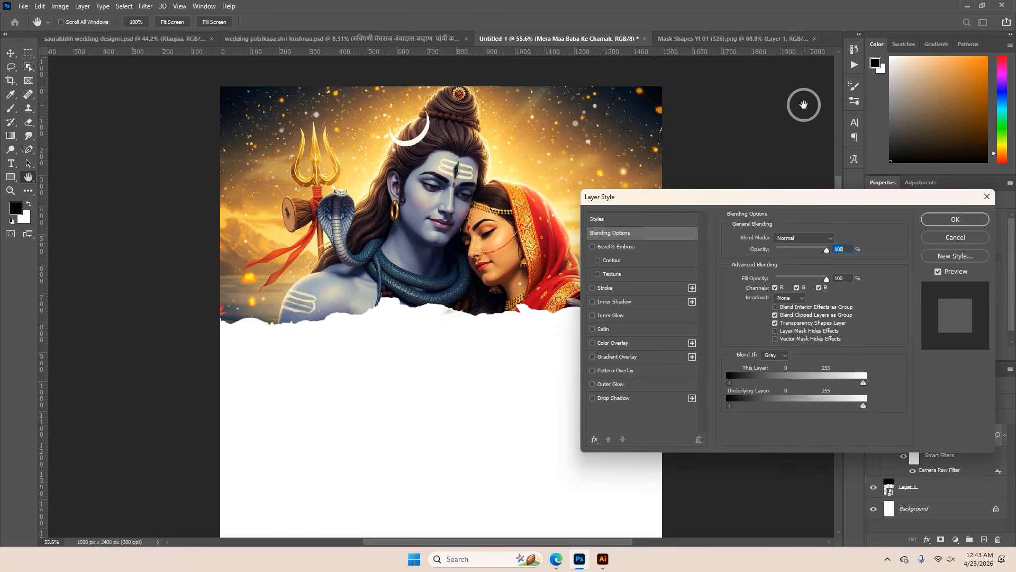
click(628, 358)
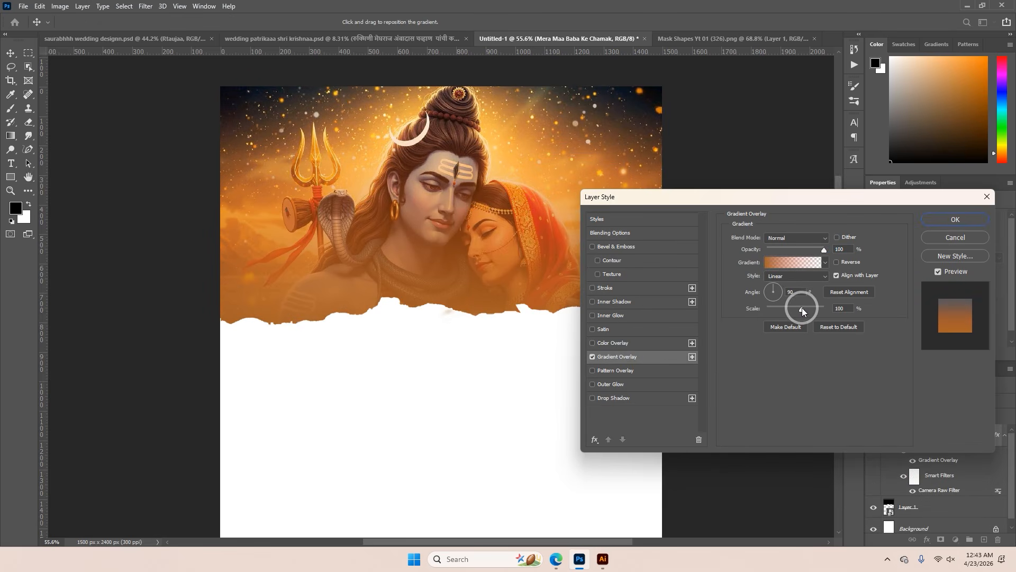
click(825, 262)
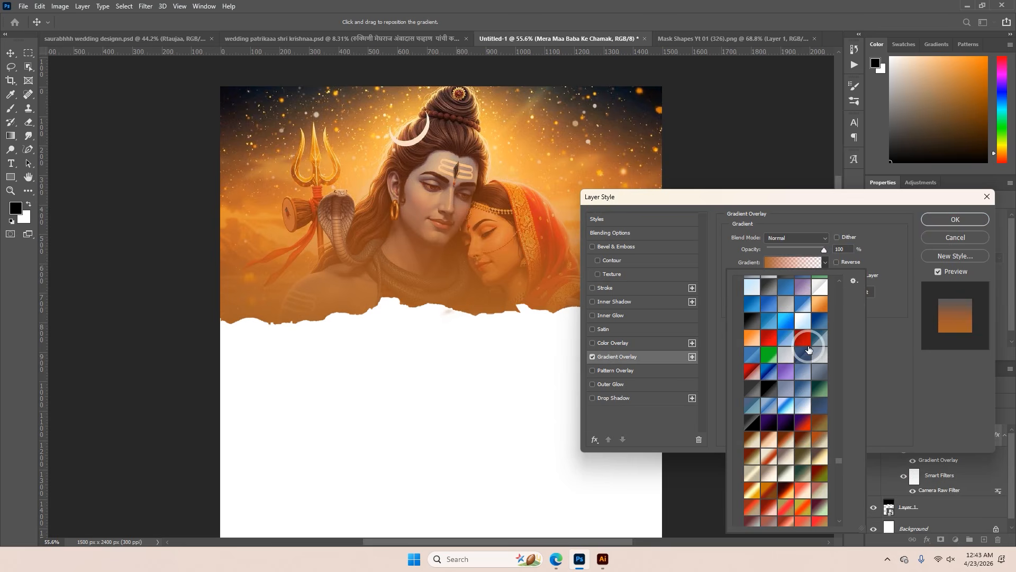
click(820, 305)
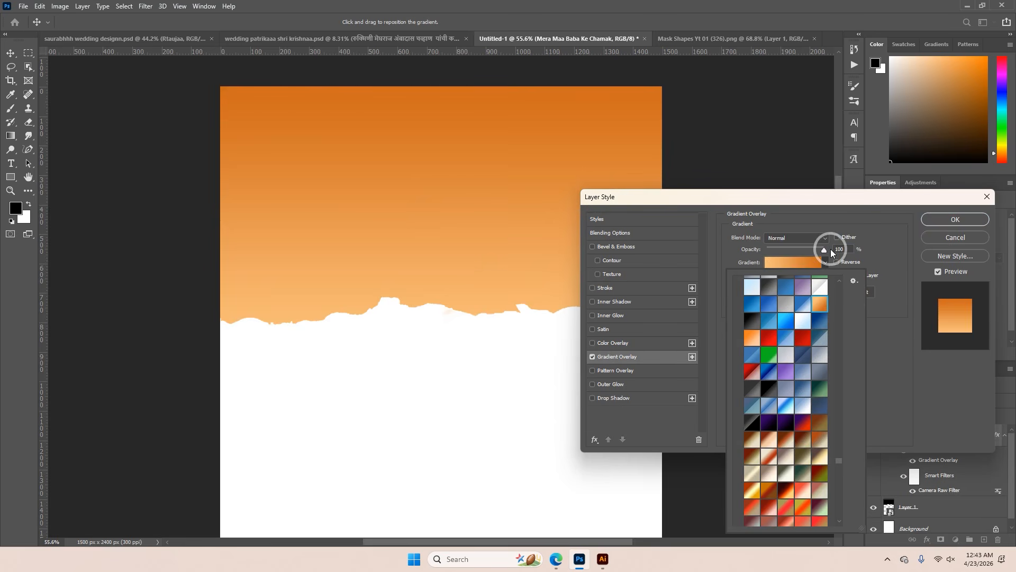
Set the Gradient Overlay's opacity to 38% and apply the layer style
click(831, 249)
drag(823, 253, 676, 253)
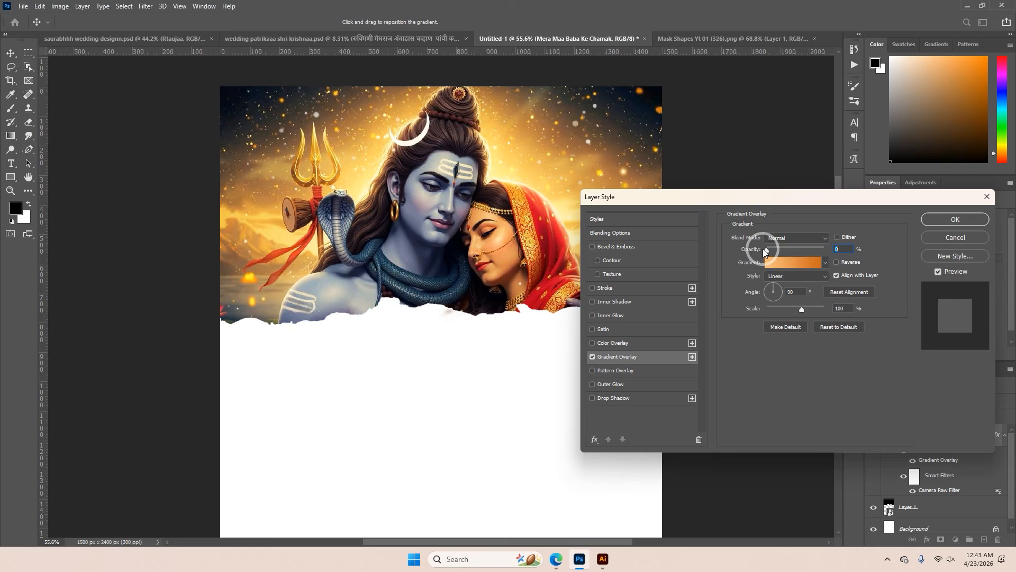
drag(769, 251, 790, 254)
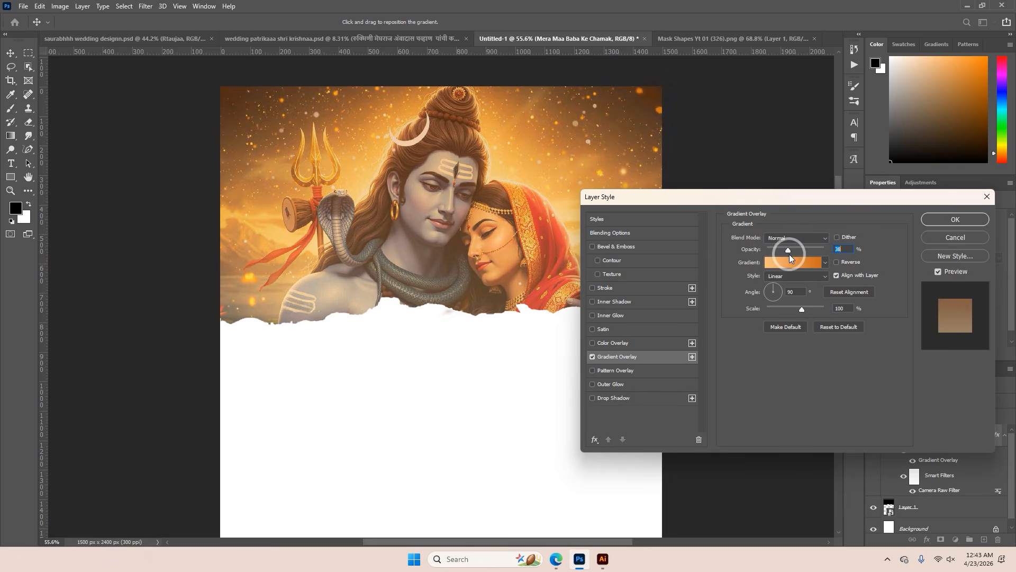
click(956, 219)
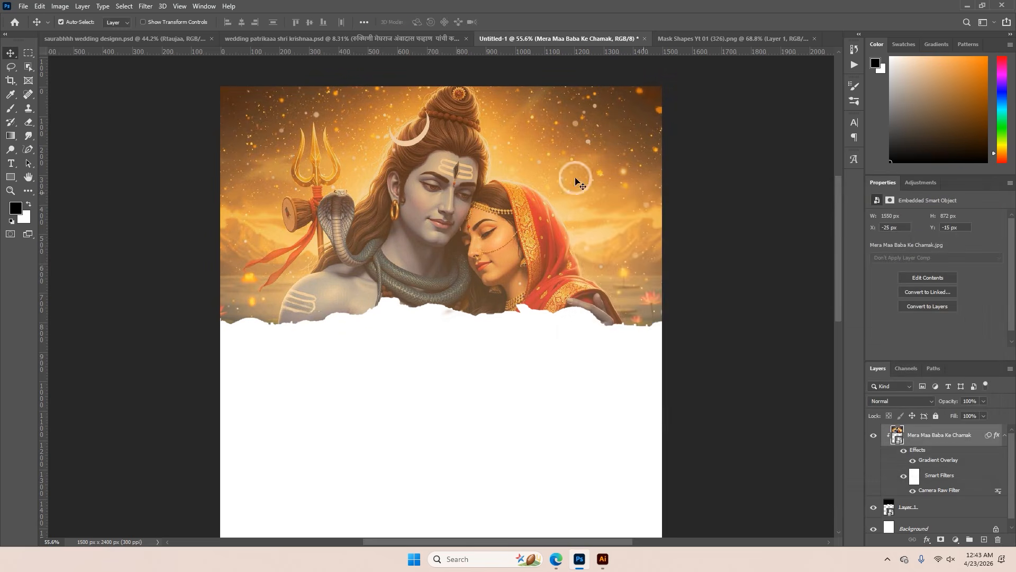
Open the Gradient Overlay settings of the header picture in the finished Shiva-Parvati invitation for reference
click(158, 36)
scroll(412, 160, down, 5)
click(440, 177)
key(ctrl+0)
scroll(445, 185, up, 2)
double_click(940, 528)
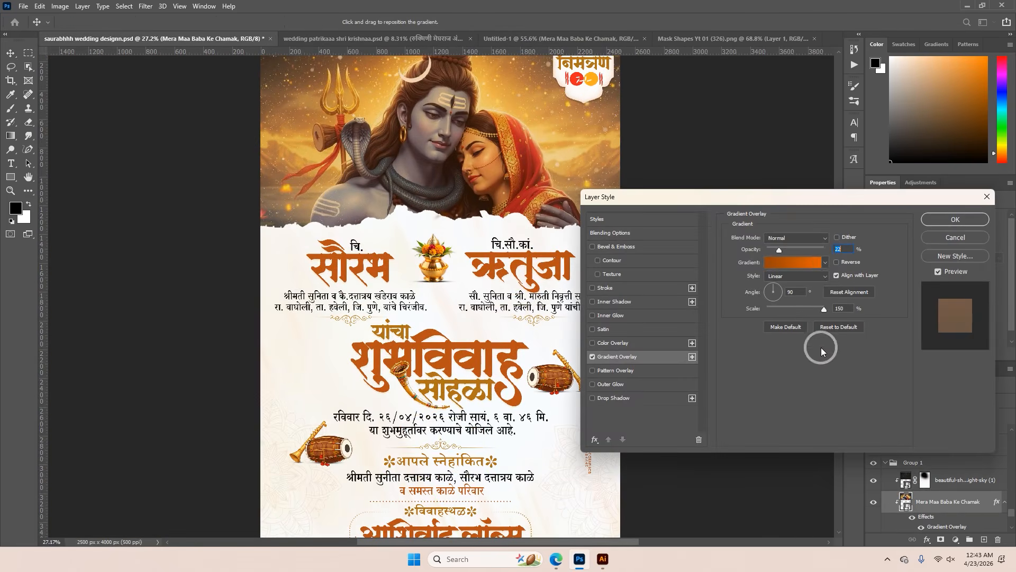
Examine the reference overlay's gradient stop colours, discard the dialogs and glance at the Krishna invitation
click(825, 268)
scroll(824, 408, up, 1)
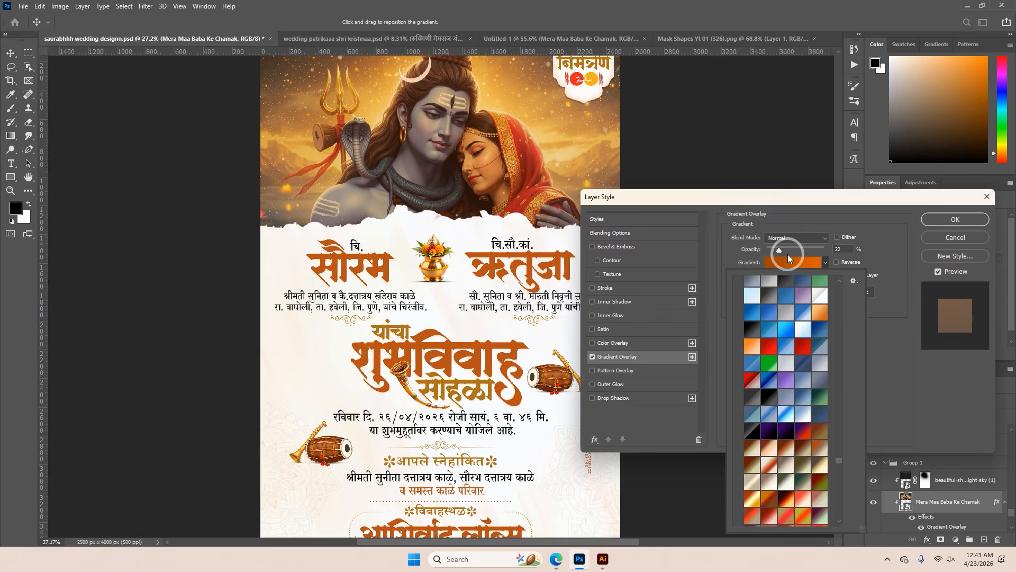
click(789, 262)
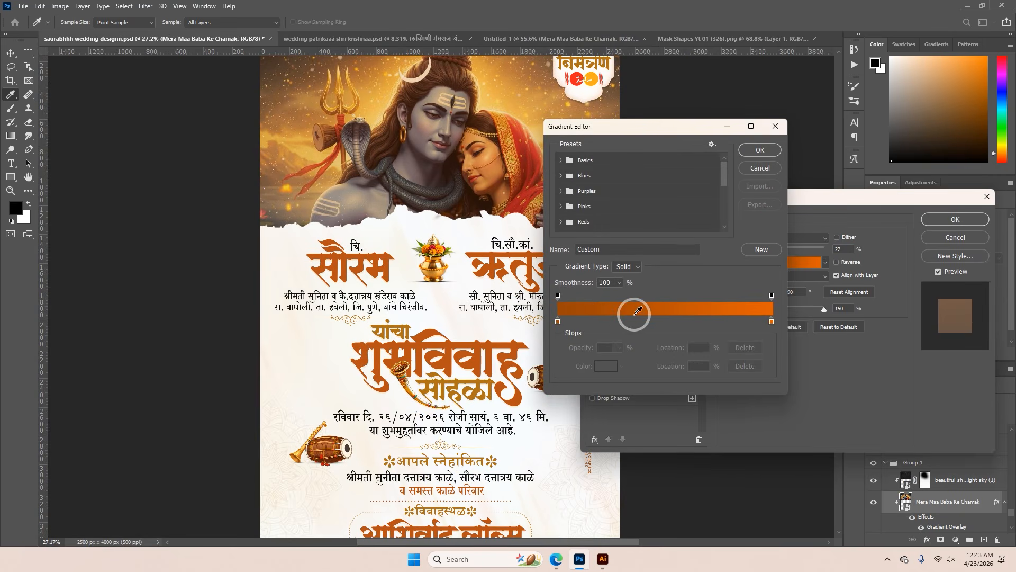
click(771, 322)
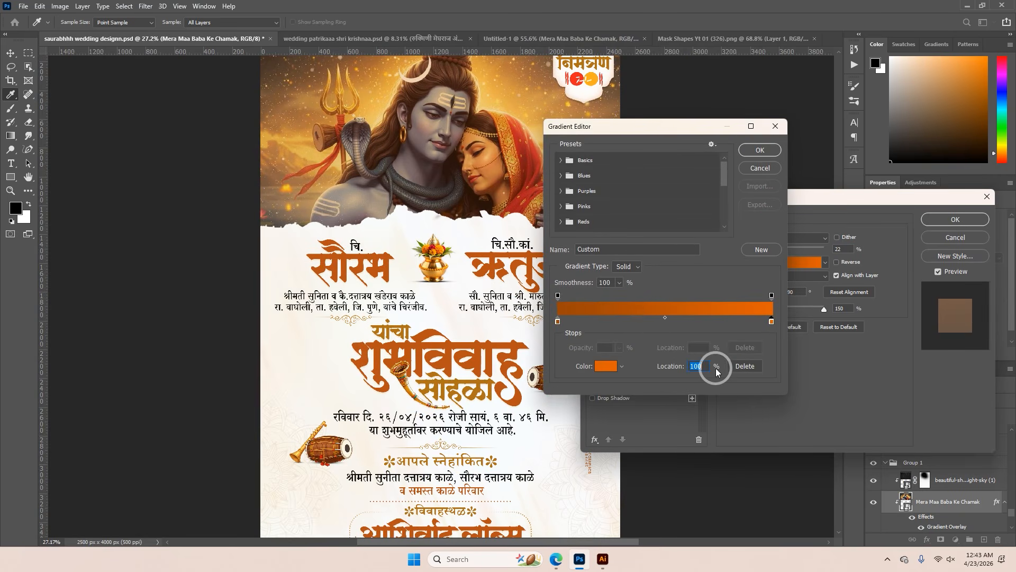
click(770, 168)
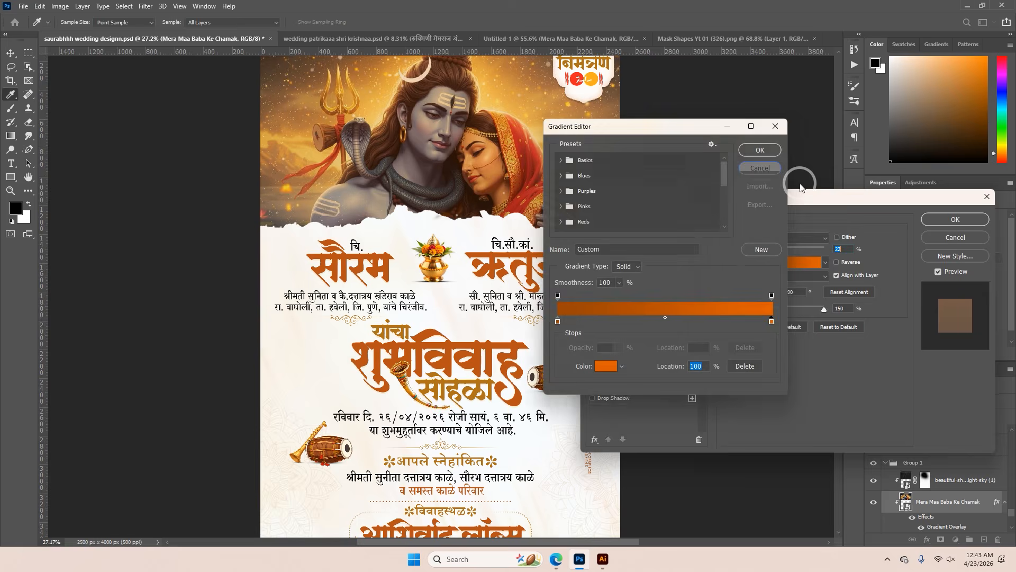
click(966, 240)
click(363, 39)
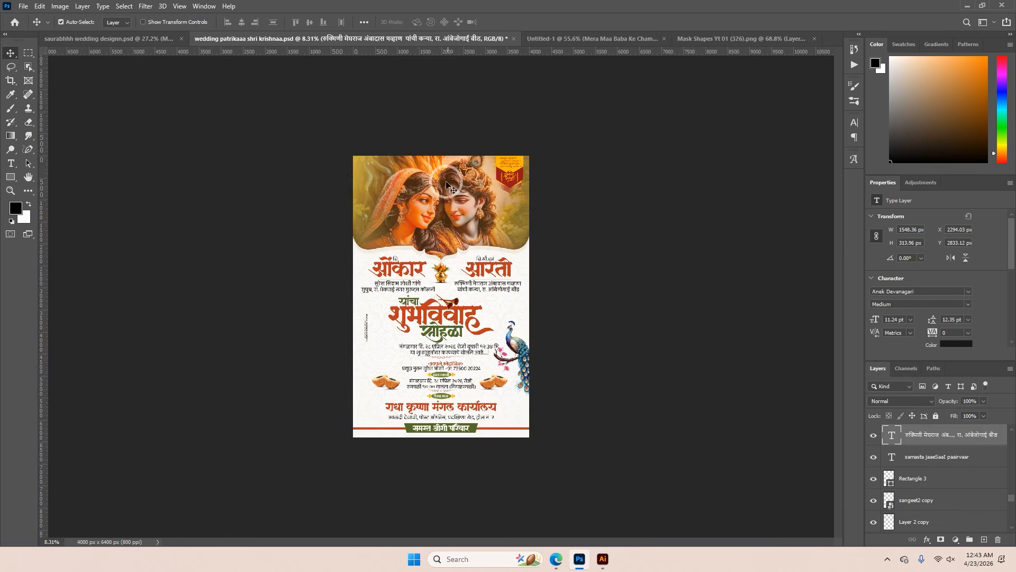
In the new document, set the start colour of the picture's Gradient Overlay to dark orange-brown #894a07
click(586, 42)
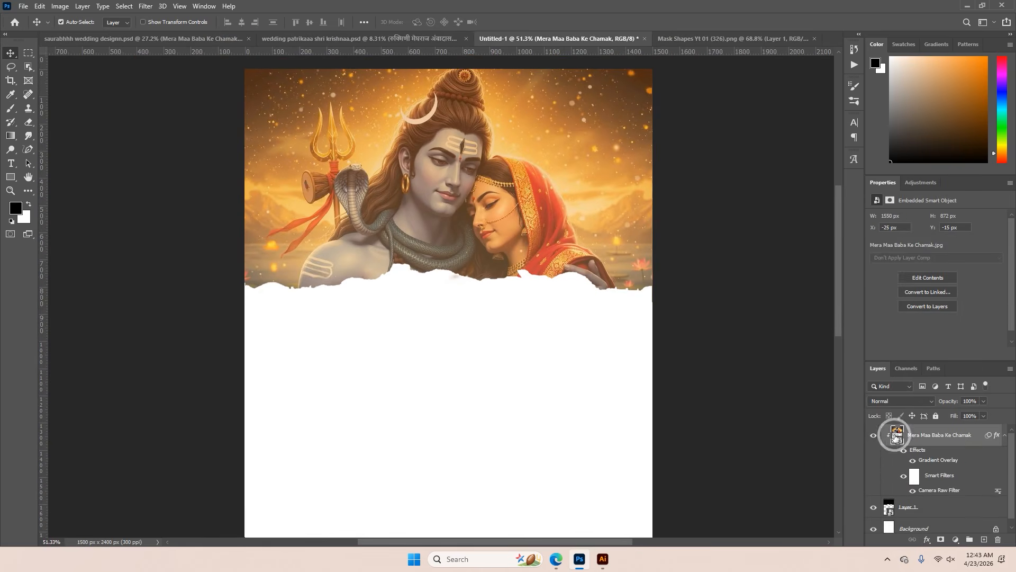
double_click(938, 460)
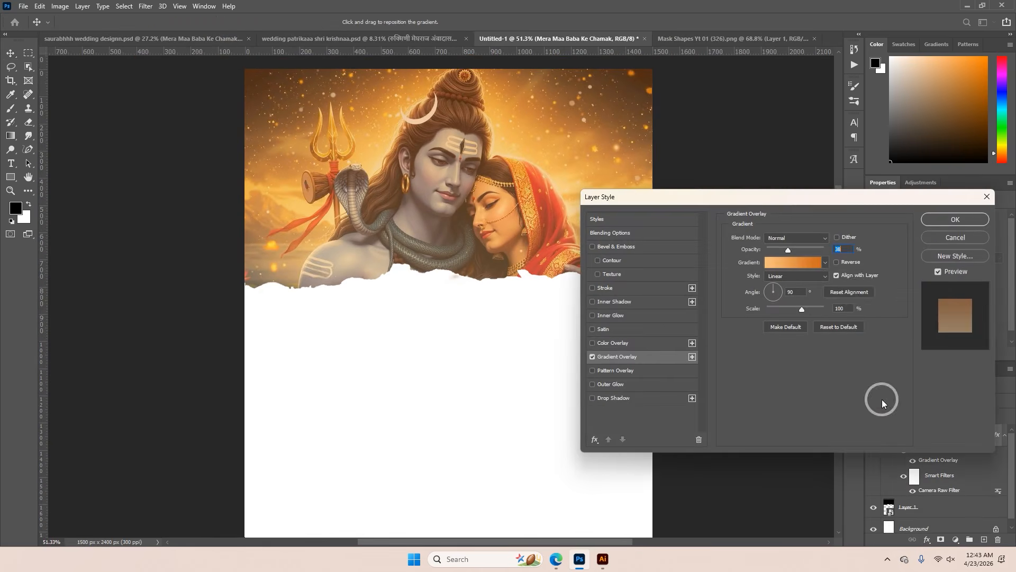
click(809, 268)
click(558, 321)
click(606, 366)
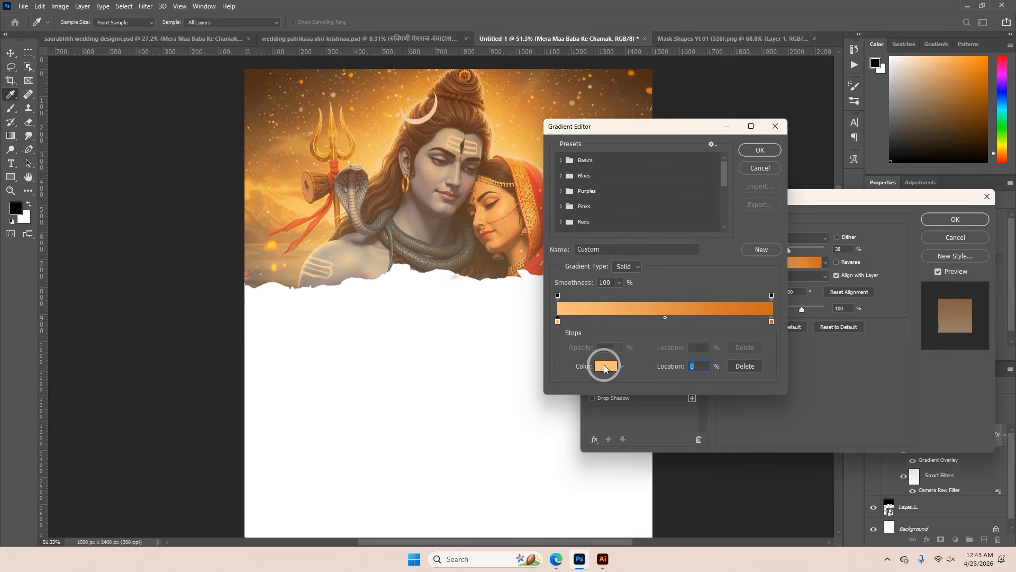
click(803, 311)
click(836, 342)
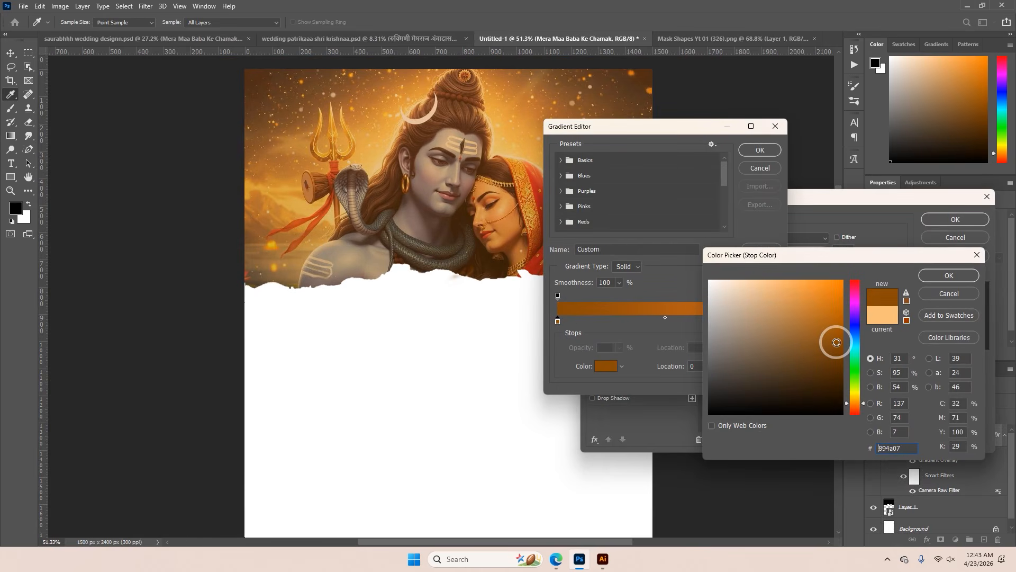
click(936, 276)
Set the end colour of the header picture's Gradient Overlay to light orange #f38e3f and accept the gradient
click(772, 322)
click(607, 366)
click(808, 287)
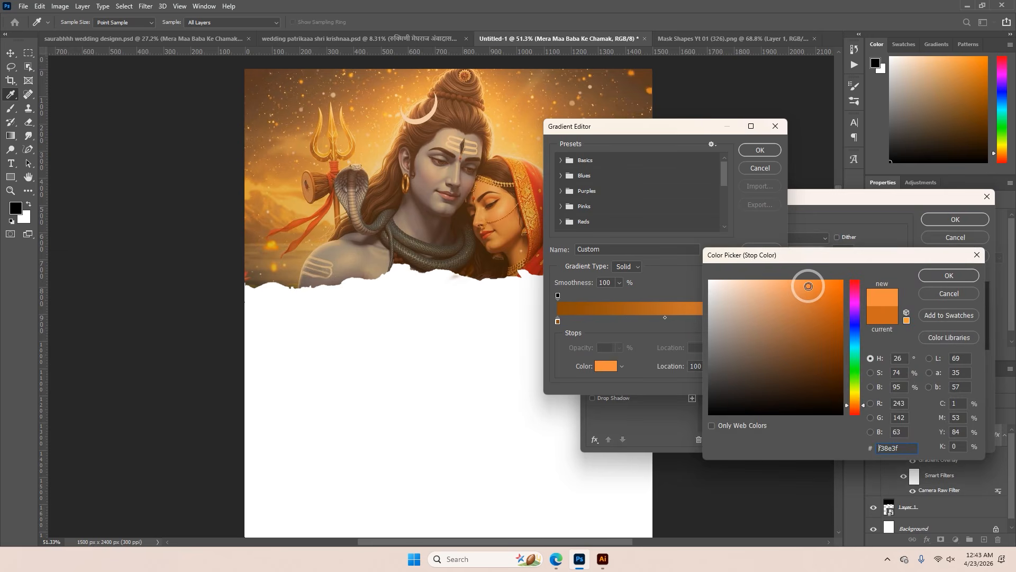
click(948, 276)
click(765, 151)
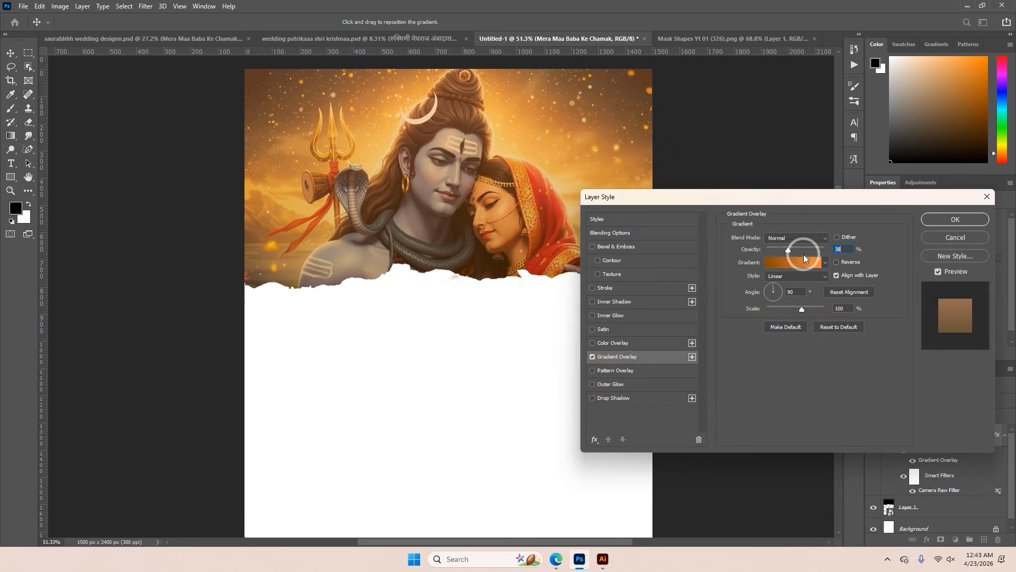
Set the Gradient Overlay's opacity to 32%, increase its scale and close the layer style settings
drag(799, 249, 786, 249)
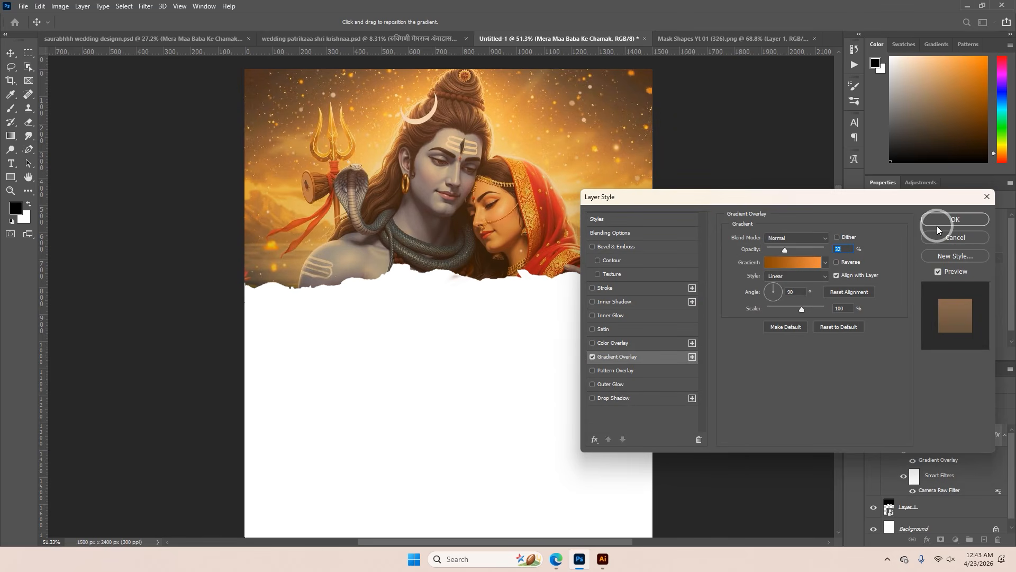
drag(802, 309, 823, 311)
click(923, 232)
scroll(620, 290, down, 2)
click(483, 329)
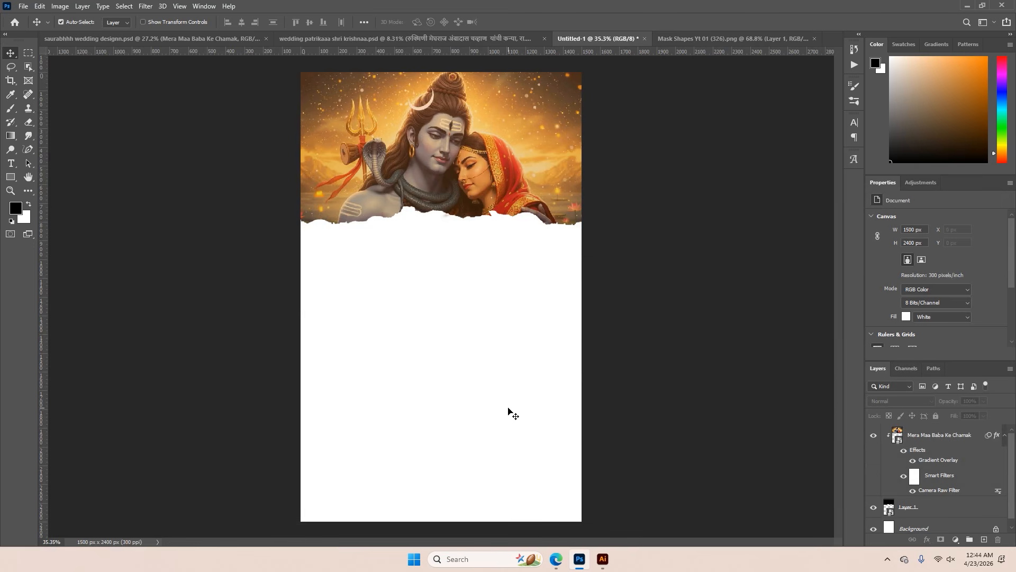
Group the header picture with its torn-edge shape layer, lock the group and select the Background layer
click(901, 433)
shift+click(923, 510)
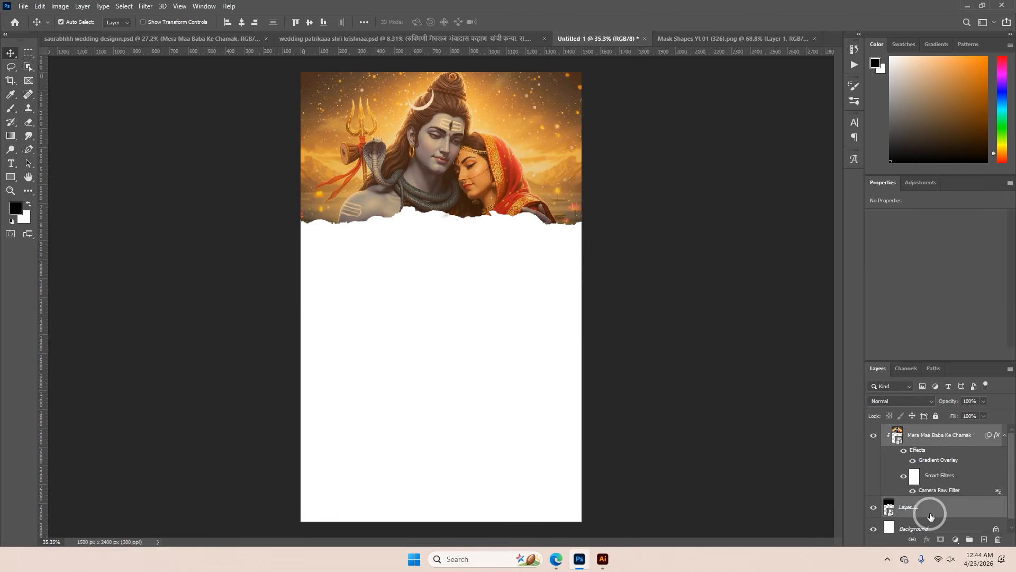
click(969, 539)
click(874, 430)
click(873, 430)
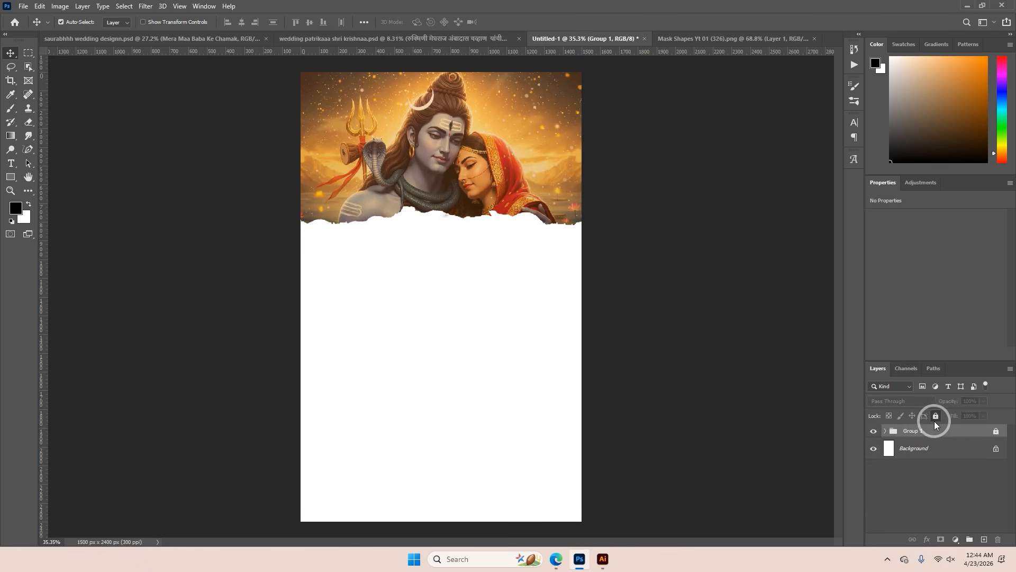
click(933, 449)
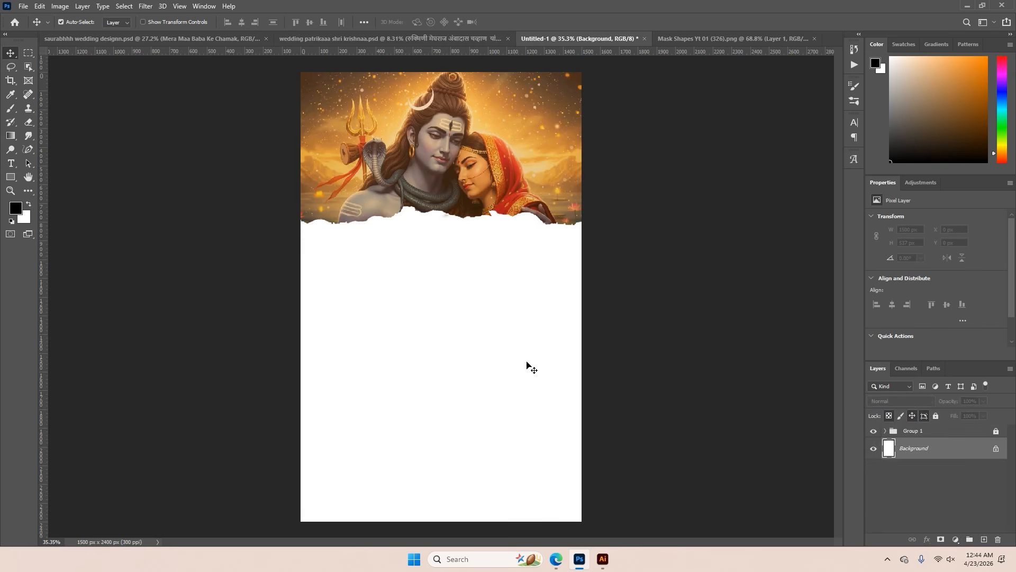
Switch to the Pinterest app and view the cream floral hallway wallpaper pin
click(486, 559)
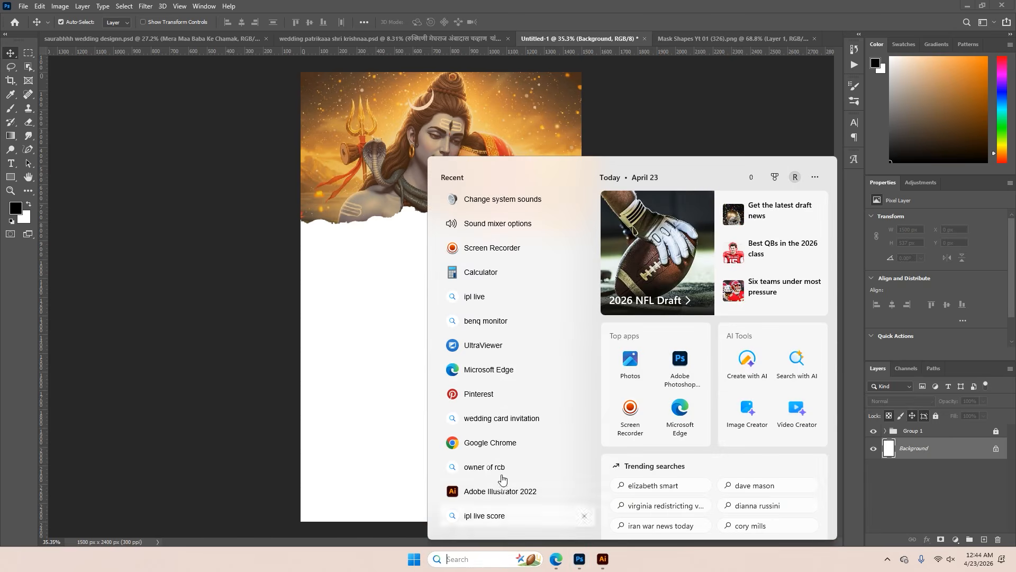
click(479, 394)
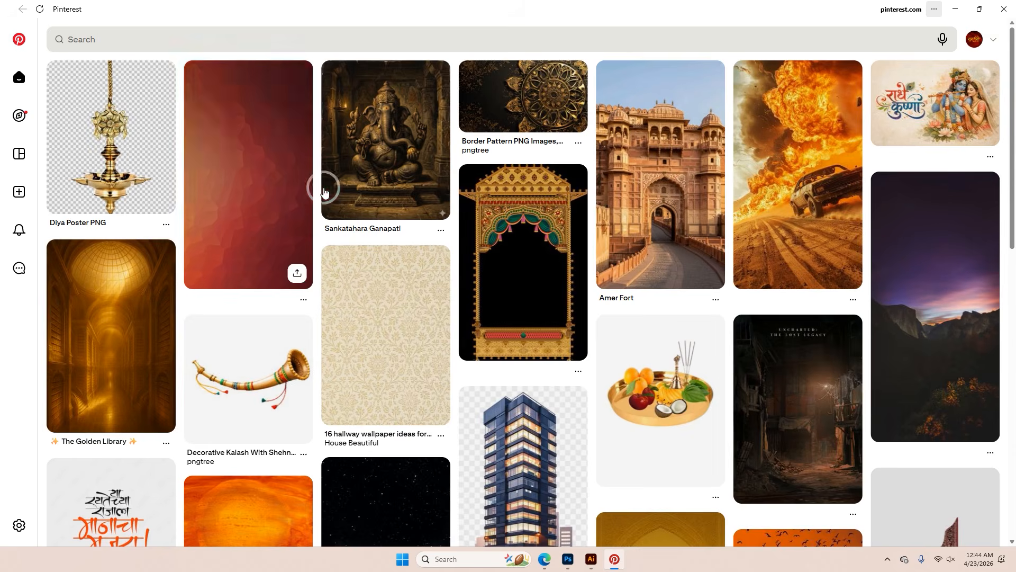
click(371, 294)
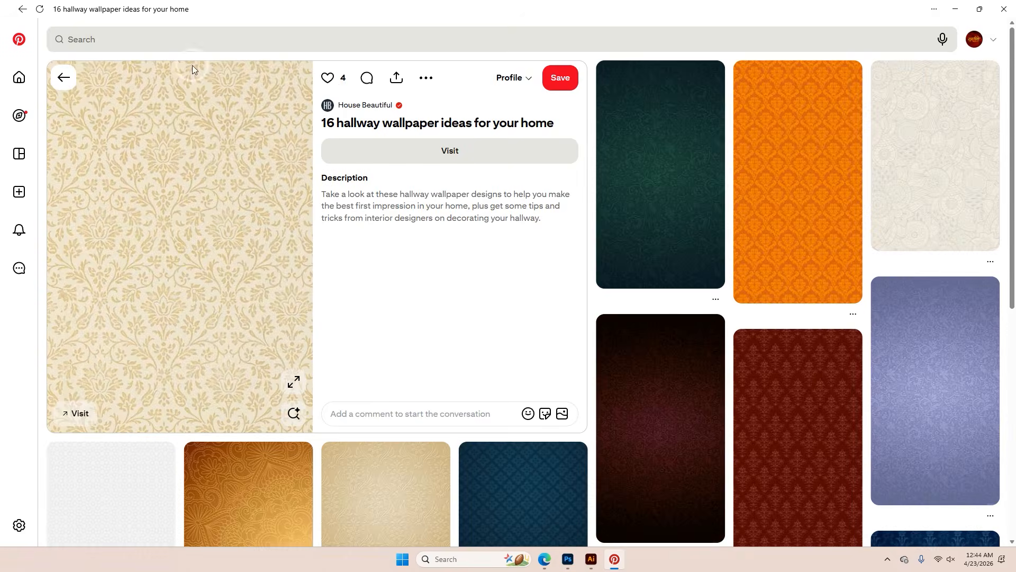
Search Pinterest for "white texture" and browse the results for a page background
click(159, 46)
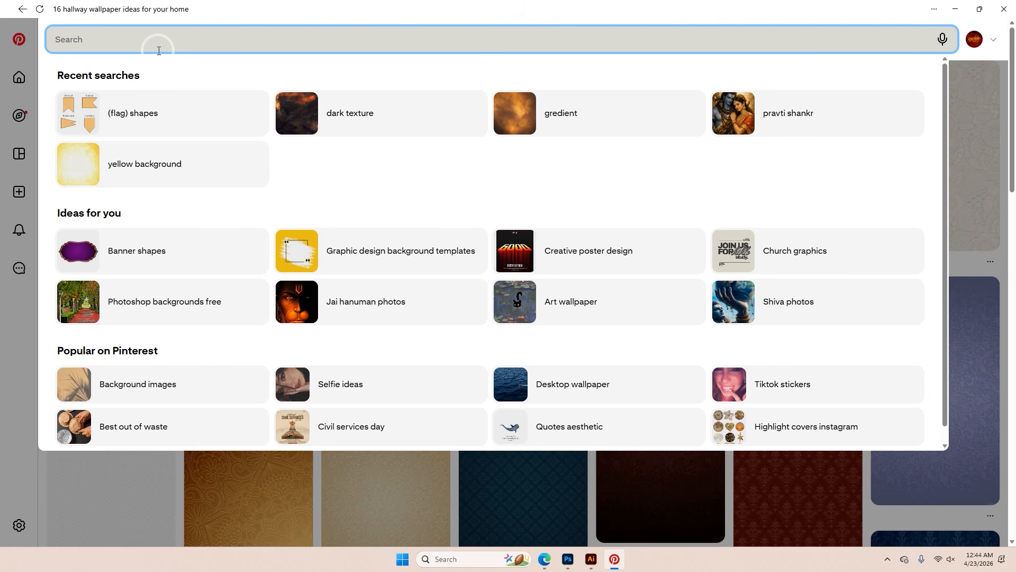
text(whit)
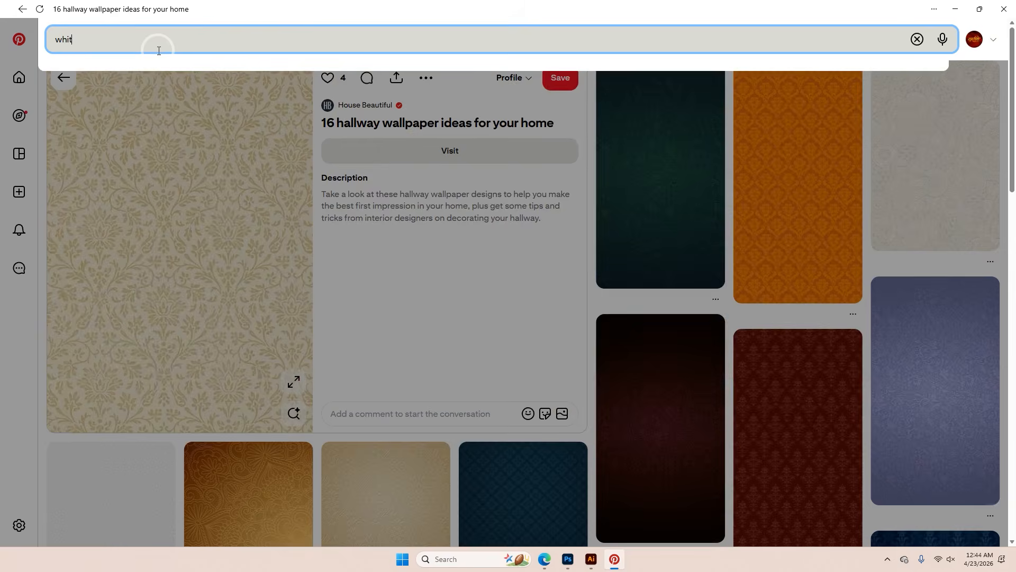
text(e texture)
key(Return)
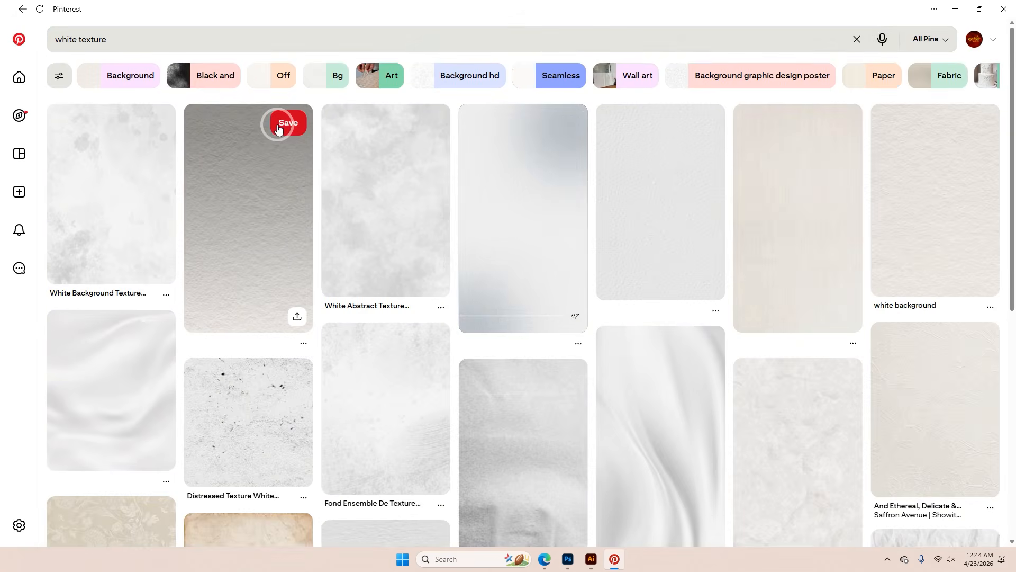
scroll(279, 129, down, 2)
scroll(279, 129, down, 7)
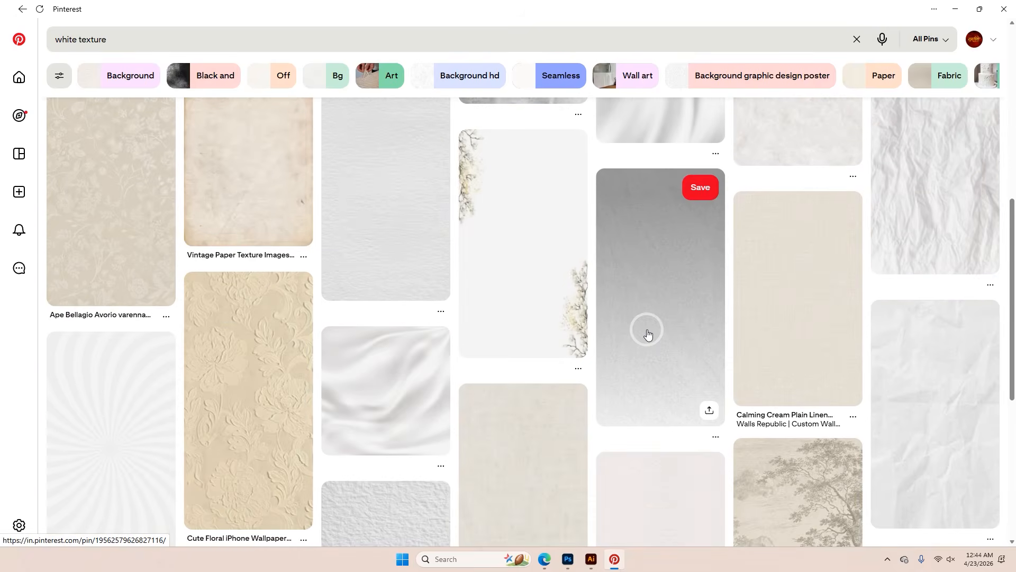
scroll(648, 334, down, 12)
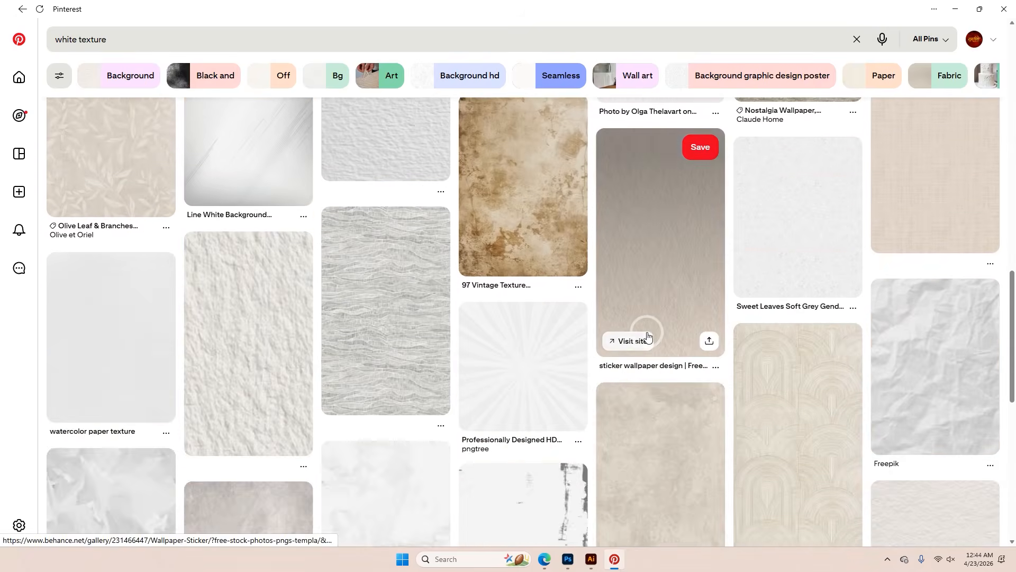
scroll(647, 337, down, 11)
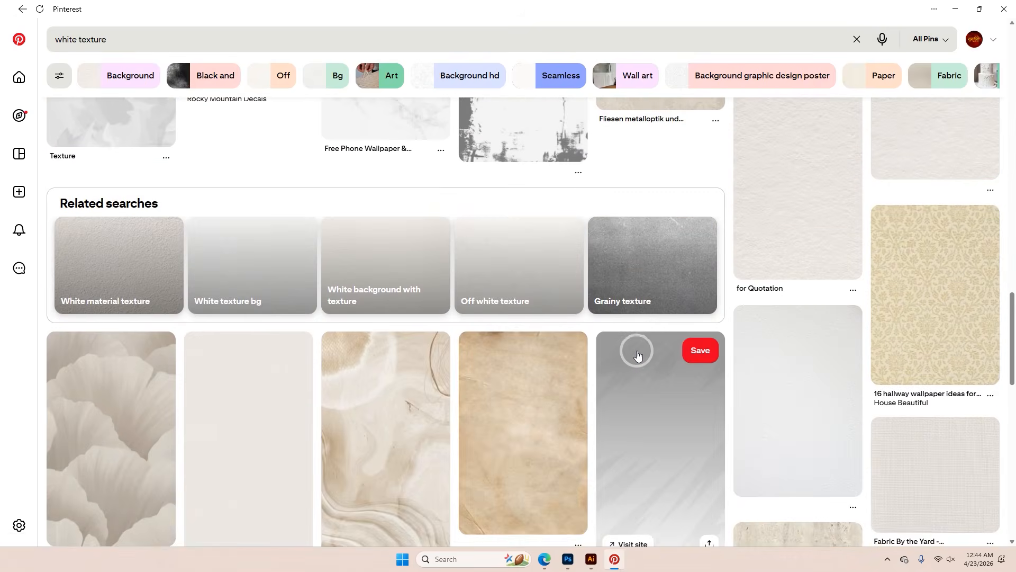
scroll(649, 354, down, 12)
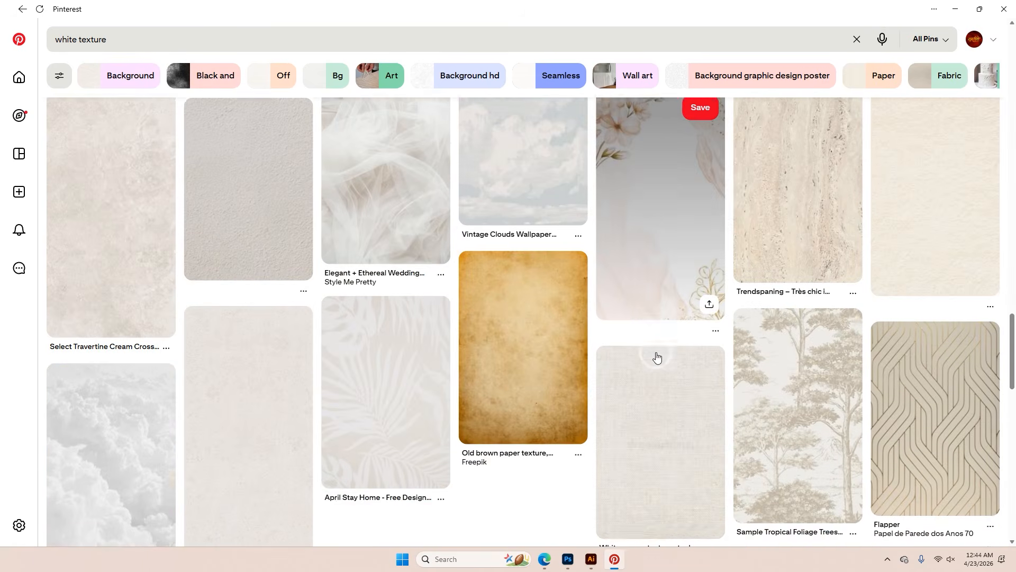
scroll(656, 358, down, 7)
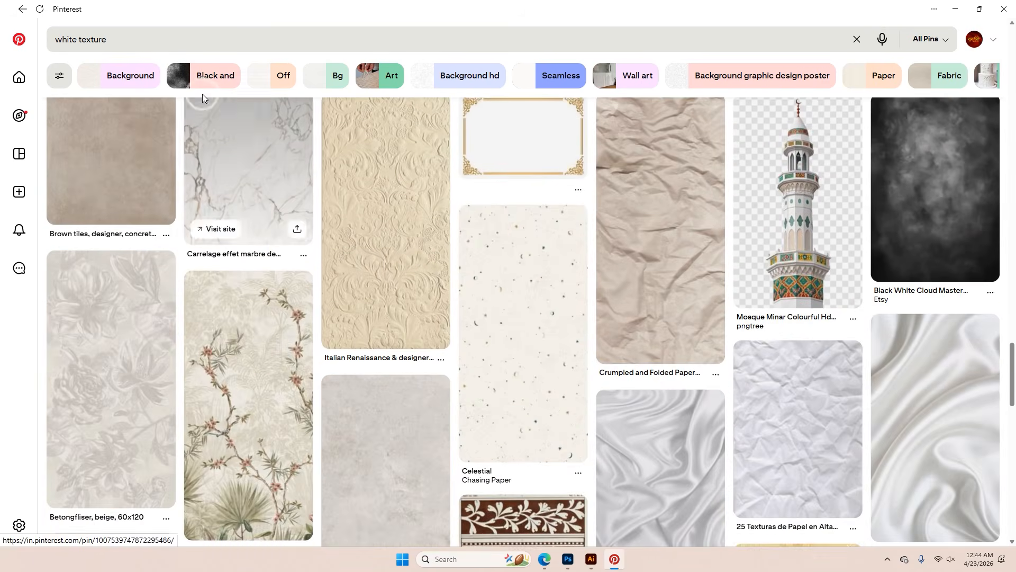
click(137, 32)
text(folc)
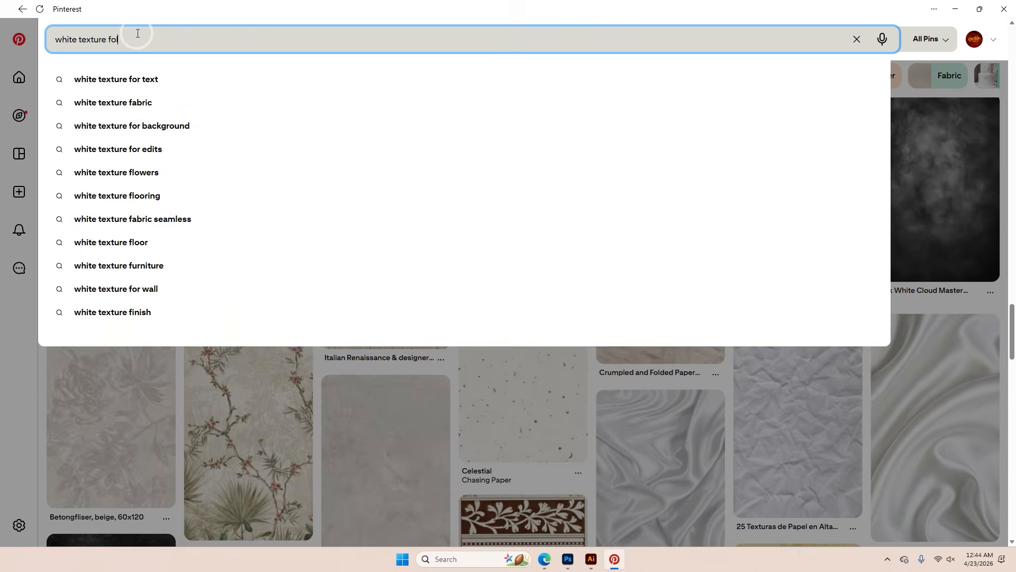
key(BackSpace)
text(lowers)
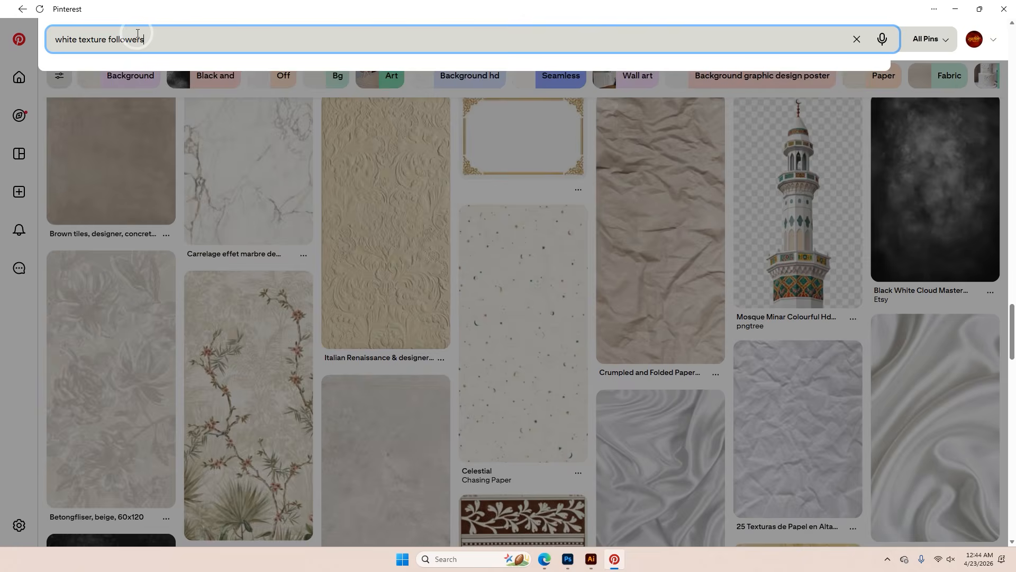
key(Return)
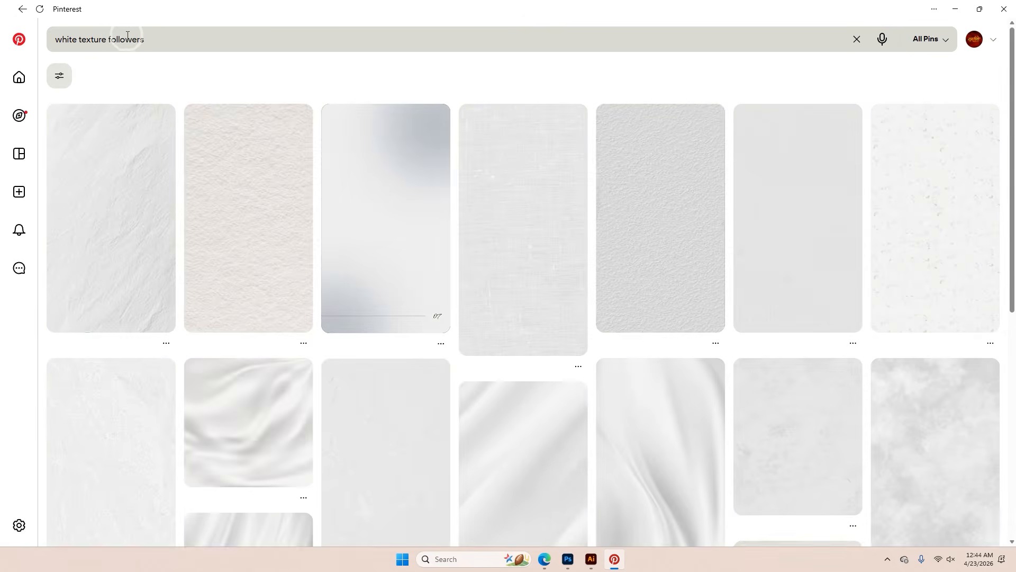
Search Pinterest for "white texture flowers"
double_click(127, 39)
text(fki)
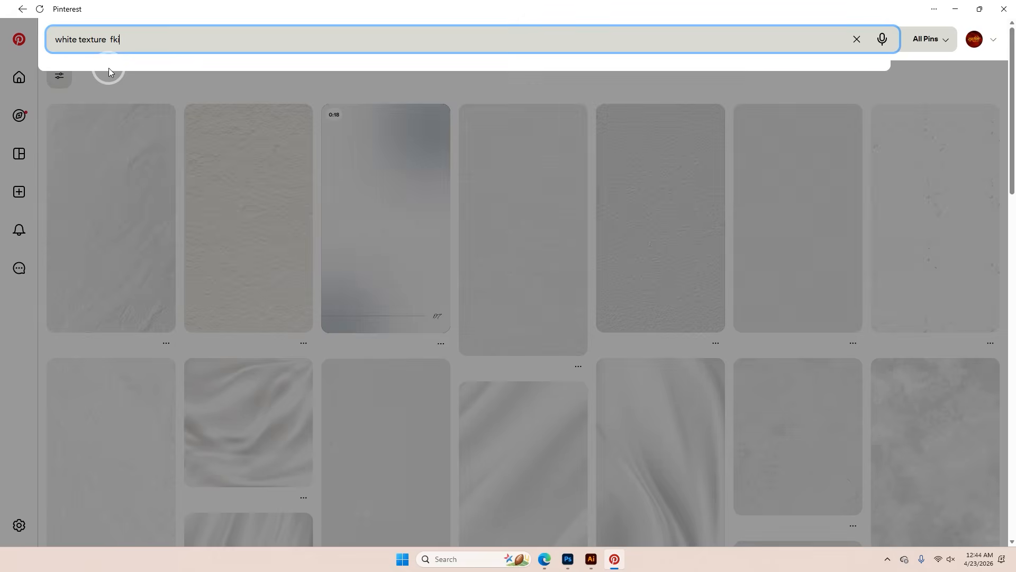
key(BackSpace)
key(BackSpace)
text(lowers)
click(109, 71)
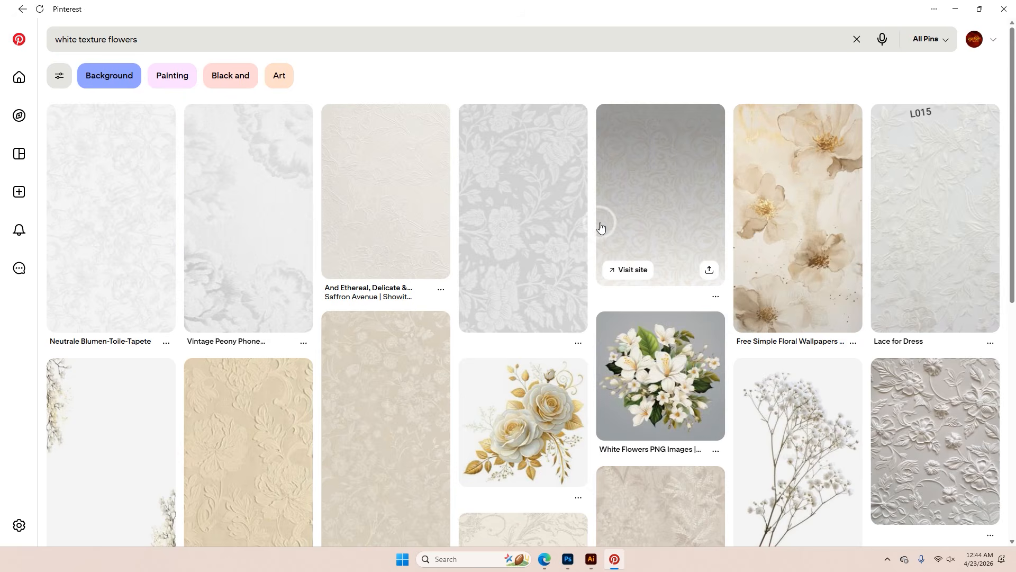
View one of the pale floral texture pins, return to the results and browse the remaining floral textures
click(694, 199)
click(64, 78)
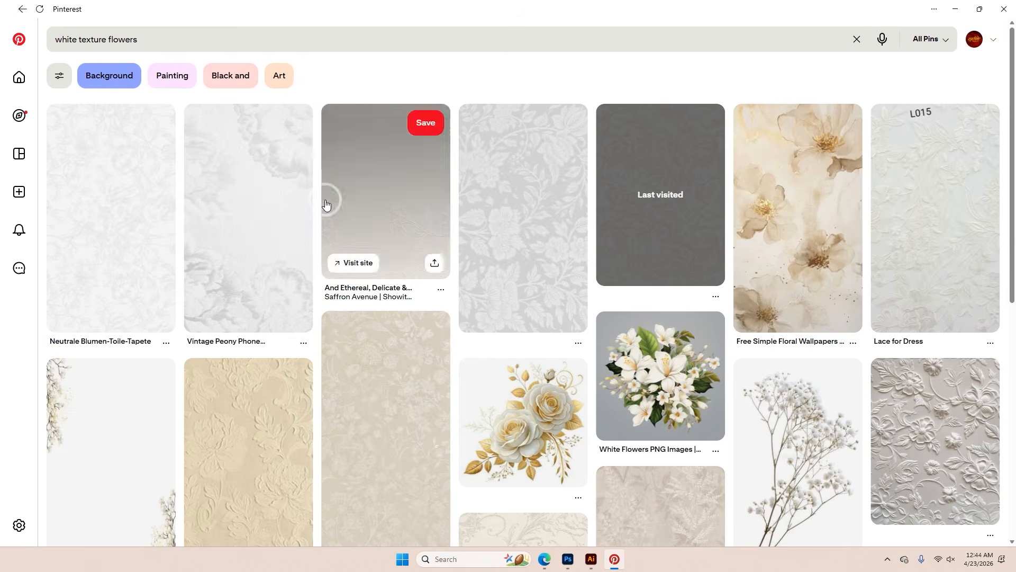
scroll(680, 319, down, 5)
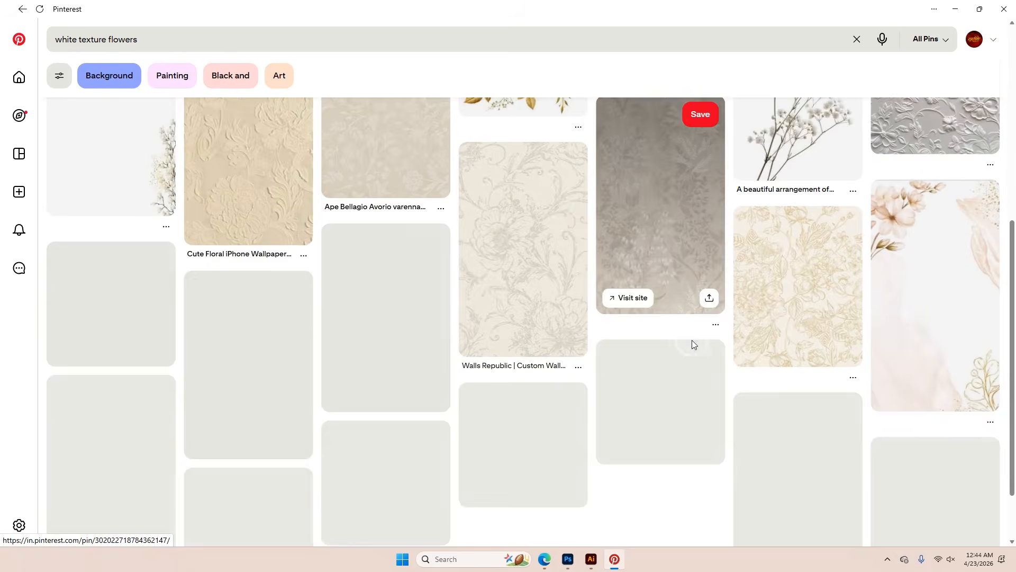
scroll(738, 395, down, 2)
scroll(738, 392, up, 5)
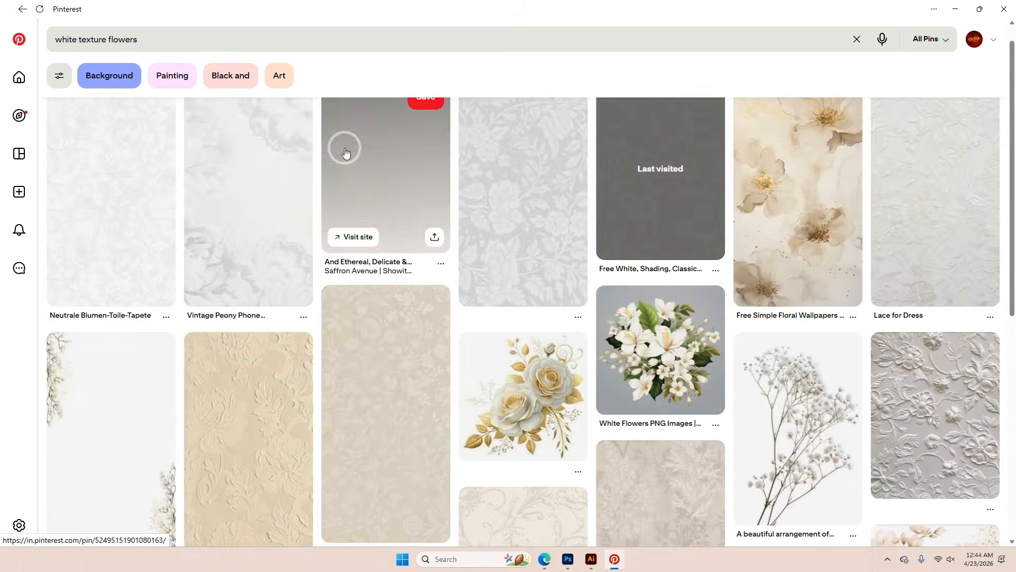
Replace the Pinterest search with "yellow texture"
drag(141, 40, 57, 56)
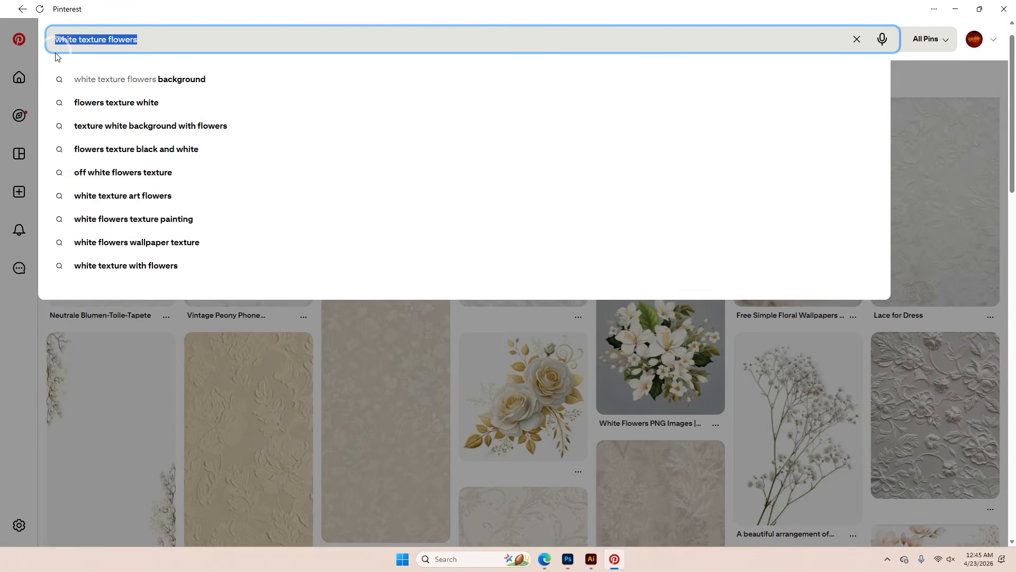
text(yelow te)
key(BackSpace)
key(BackSpace)
key(BackSpace)
key(BackSpace)
key(BackSpace)
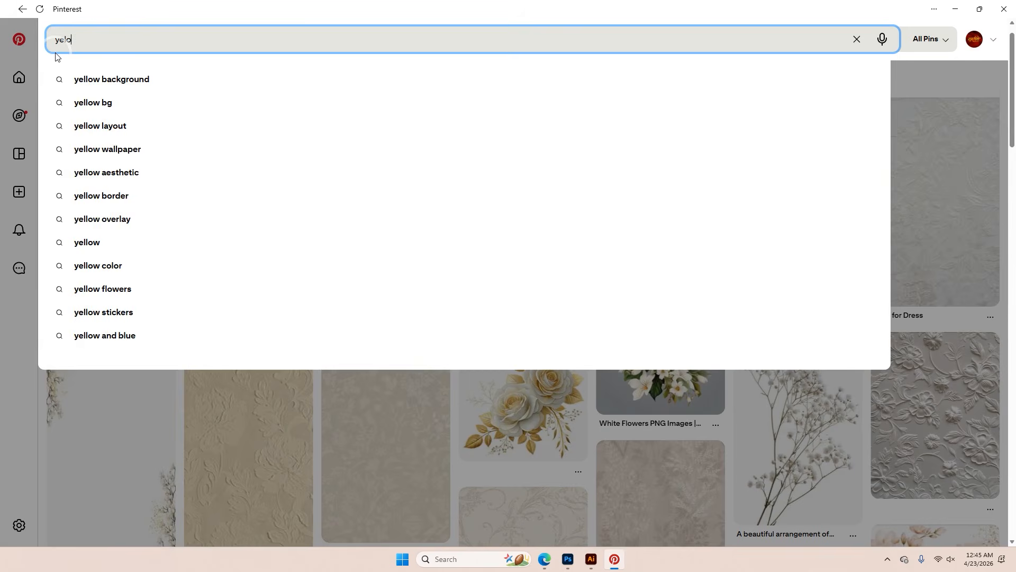
text(low texture)
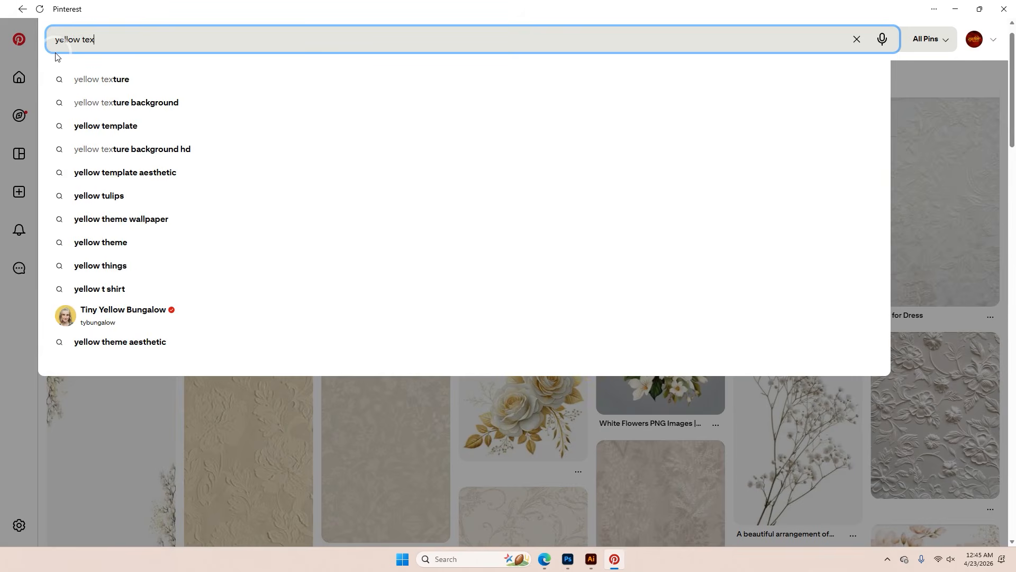
key(Return)
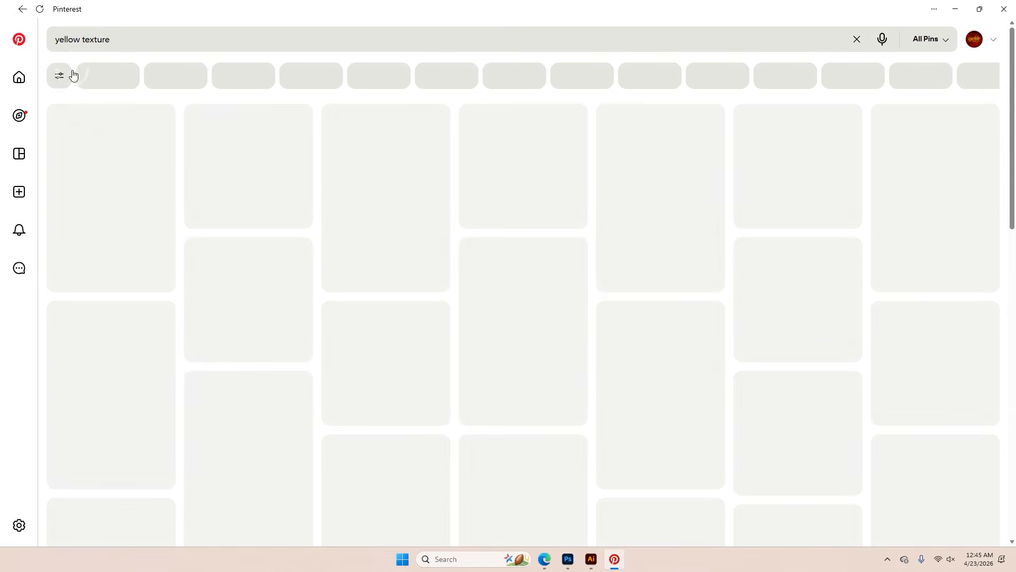
Browse the yellow texture results and open the pngtree yellow watercolor paper pin
scroll(458, 282, down, 1)
scroll(458, 282, down, 9)
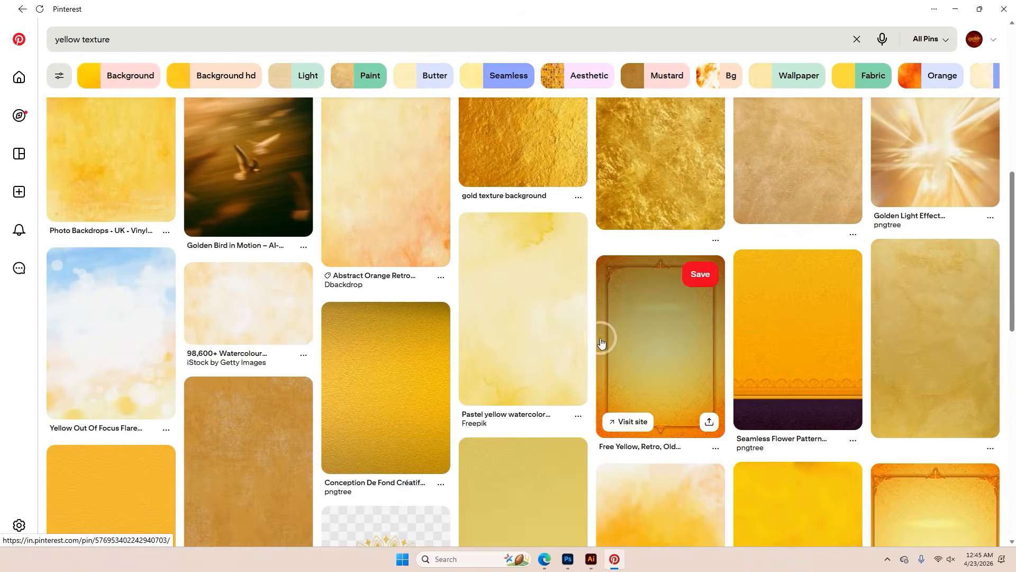
scroll(524, 299, up, 3)
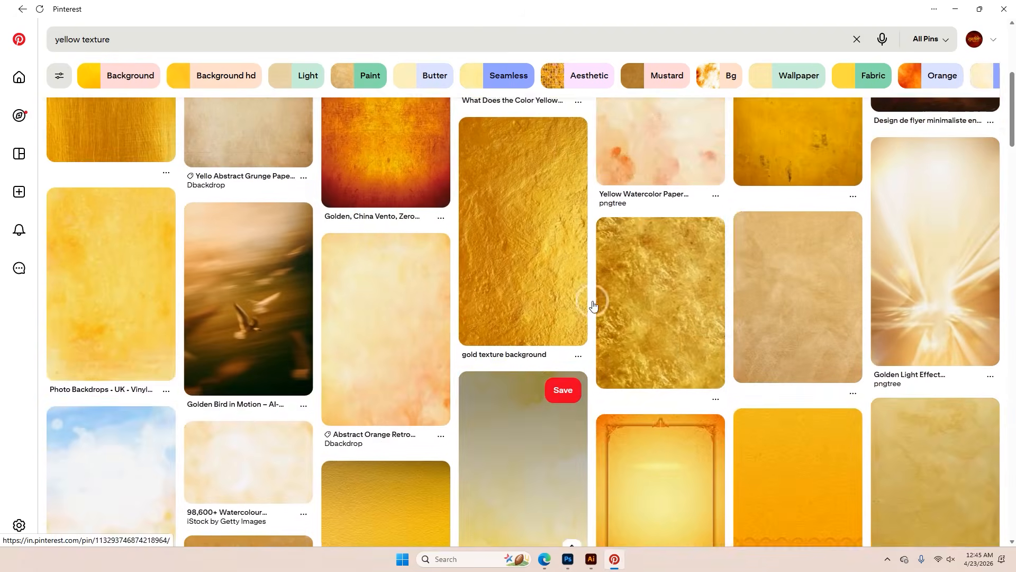
scroll(547, 307, up, 6)
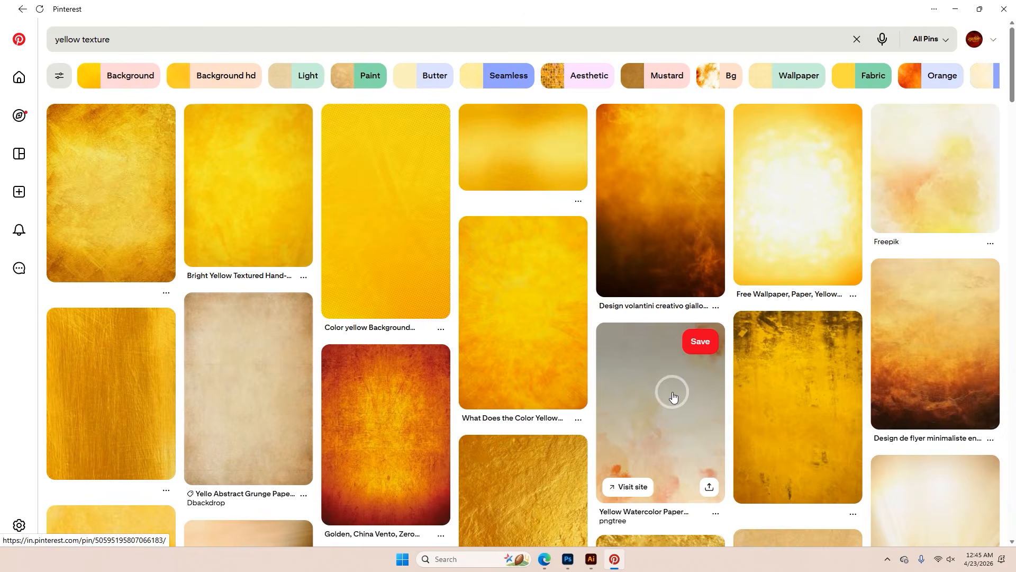
click(681, 398)
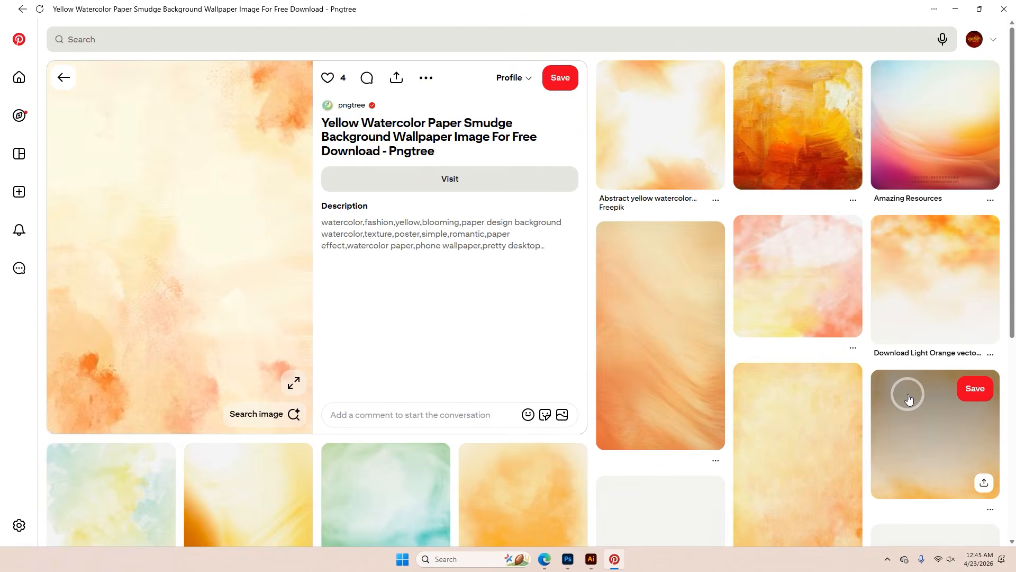
Look over the related pins and copy the yellow watercolor paper image
scroll(909, 398, down, 4)
scroll(908, 398, up, 4)
scroll(733, 381, down, 4)
scroll(733, 381, up, 4)
right_click(130, 239)
click(173, 285)
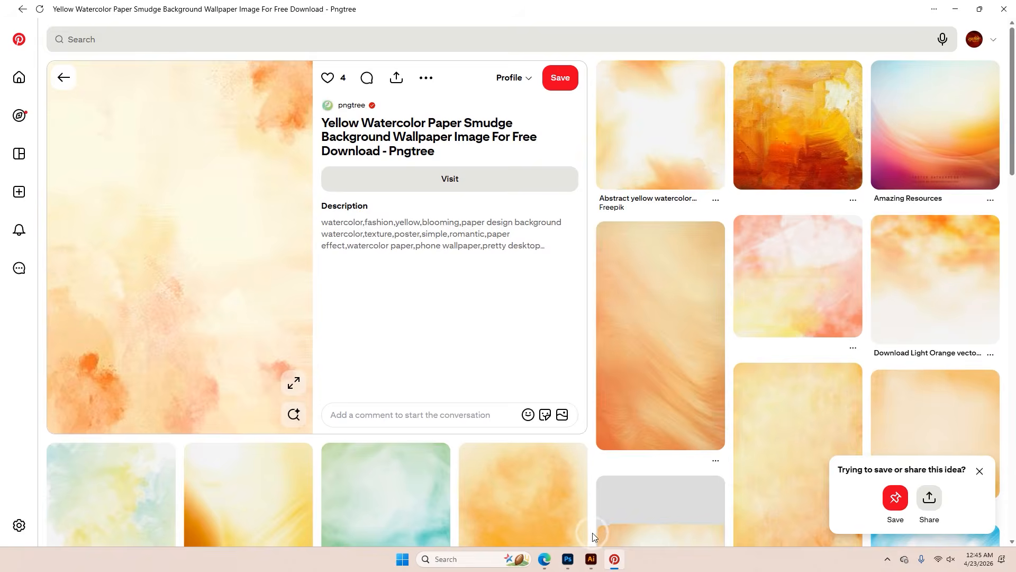
Switch to Photoshop, paste the watercolor texture into Untitled-1 and enlarge it to about 1860 x 2606 px, covering the white area
click(568, 559)
key(ctrl+v)
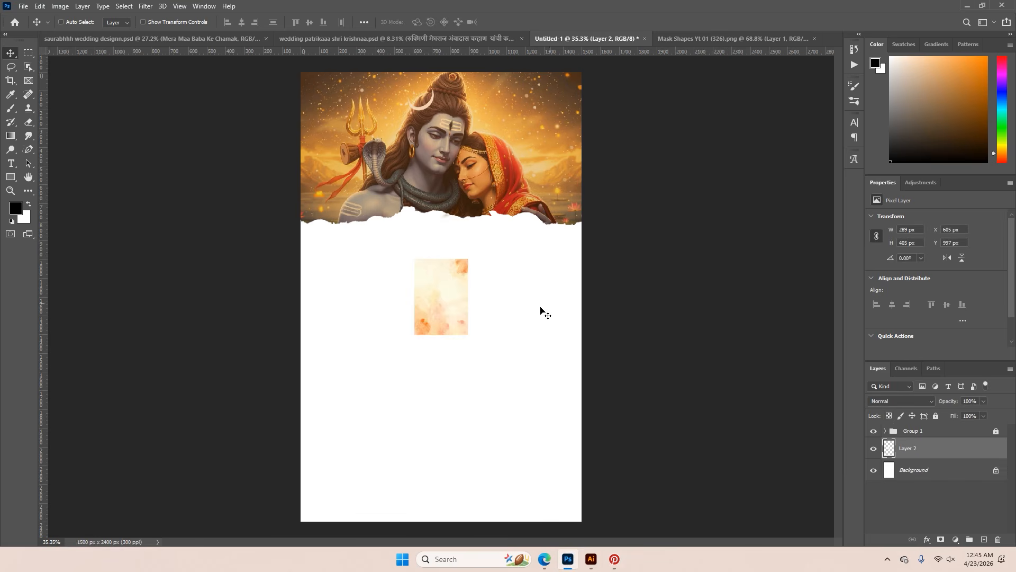
key(ctrl+t)
drag(468, 298, 615, 317)
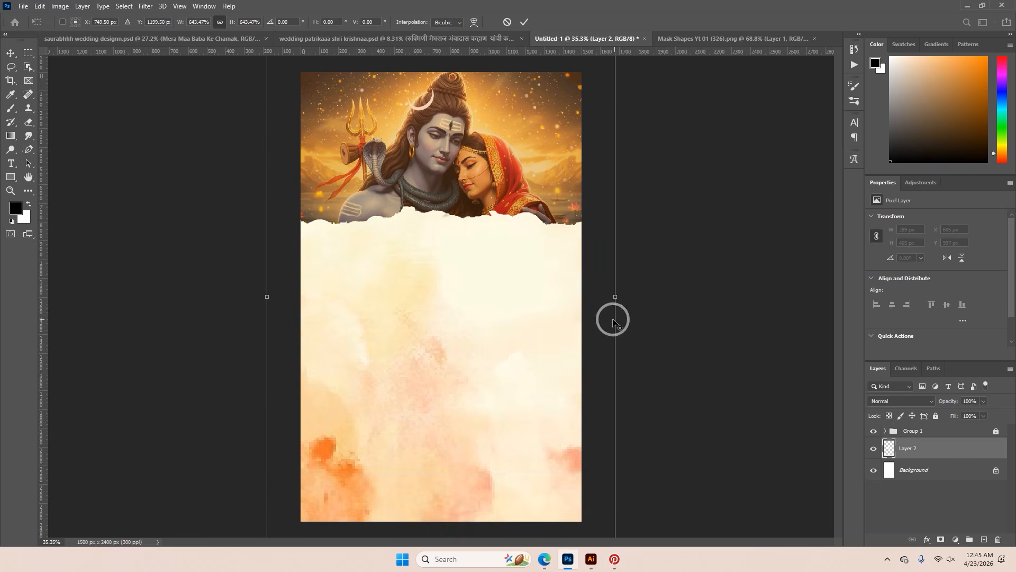
key(Return)
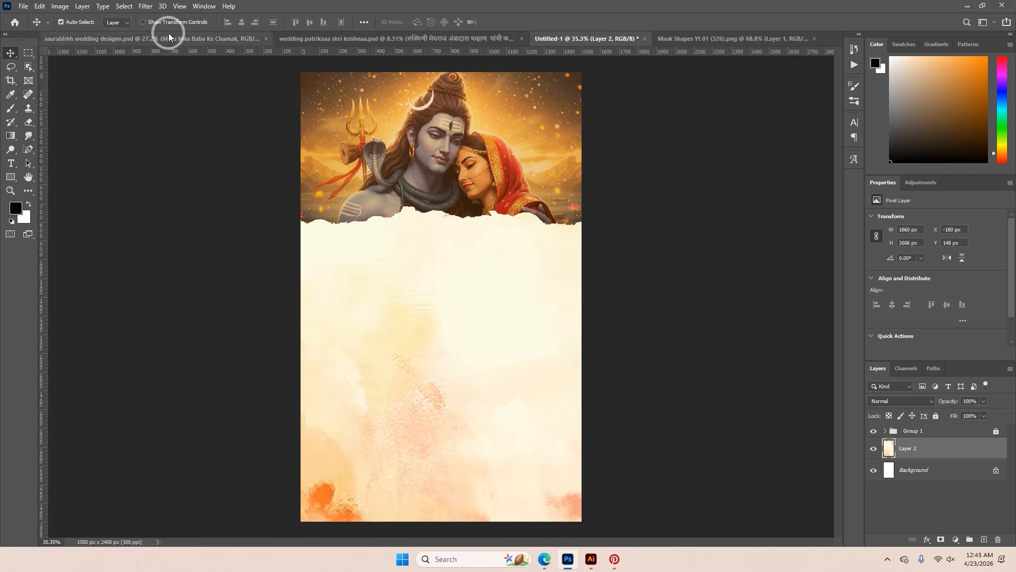
Apply a strong diagonal Motion Blur to the yellow texture layer
click(146, 6)
mouse_move(159, 125)
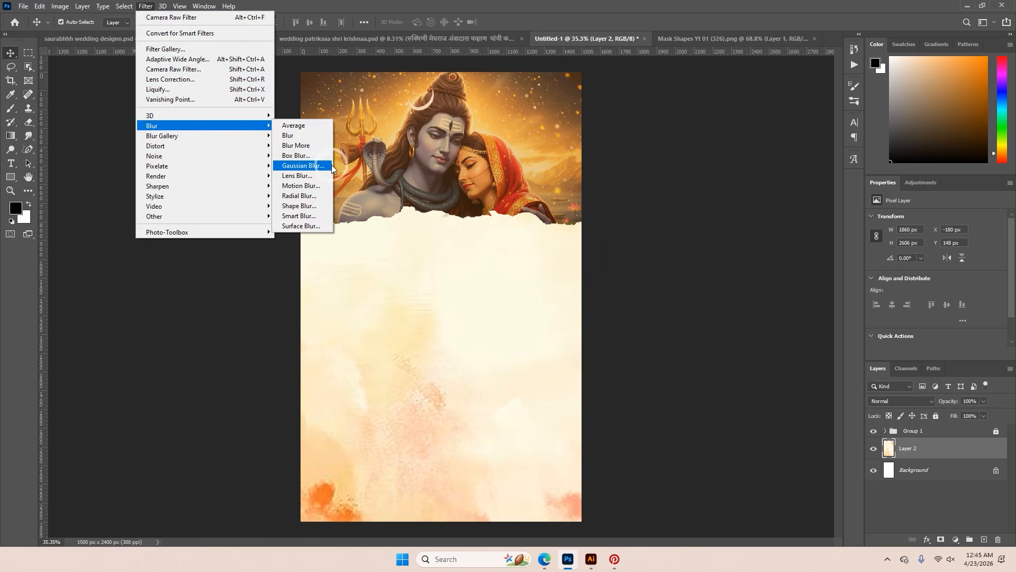
click(309, 188)
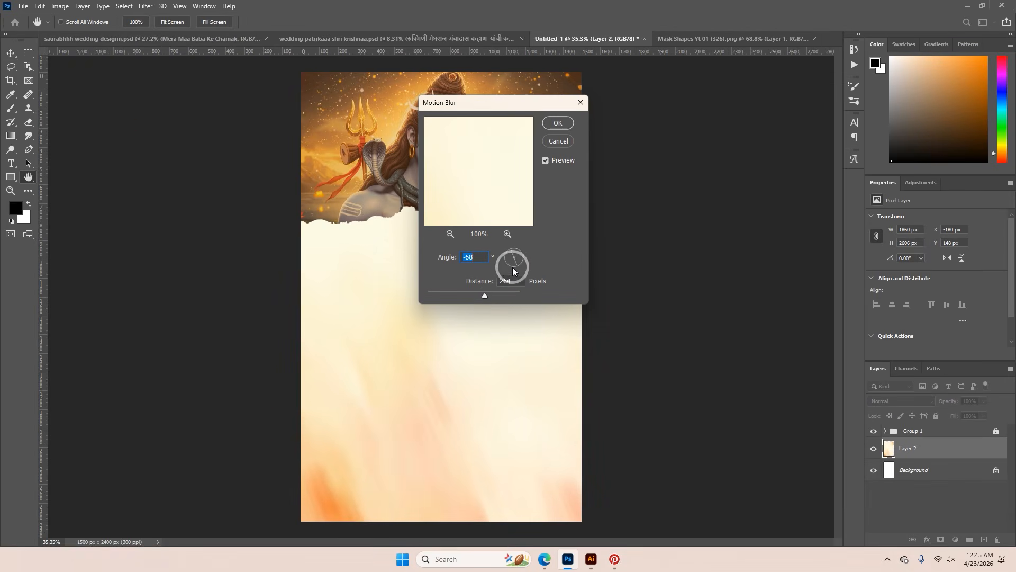
drag(518, 268, 521, 265)
drag(485, 295, 502, 297)
click(561, 125)
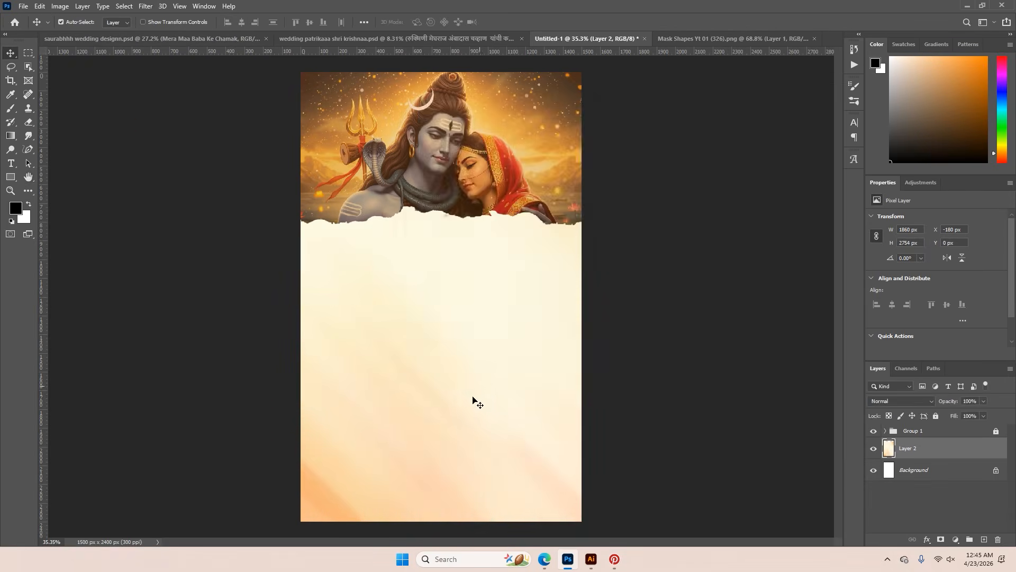
Compare the page with the blurred texture layer hidden and shown, and lock that layer
scroll(464, 406, up, 6)
scroll(465, 410, down, 7)
click(874, 448)
click(874, 449)
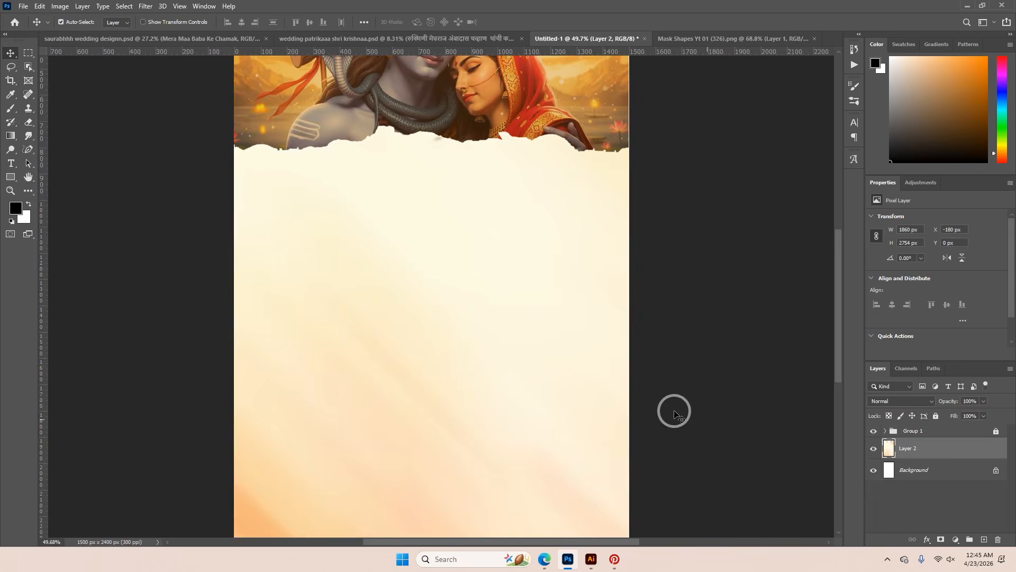
click(935, 430)
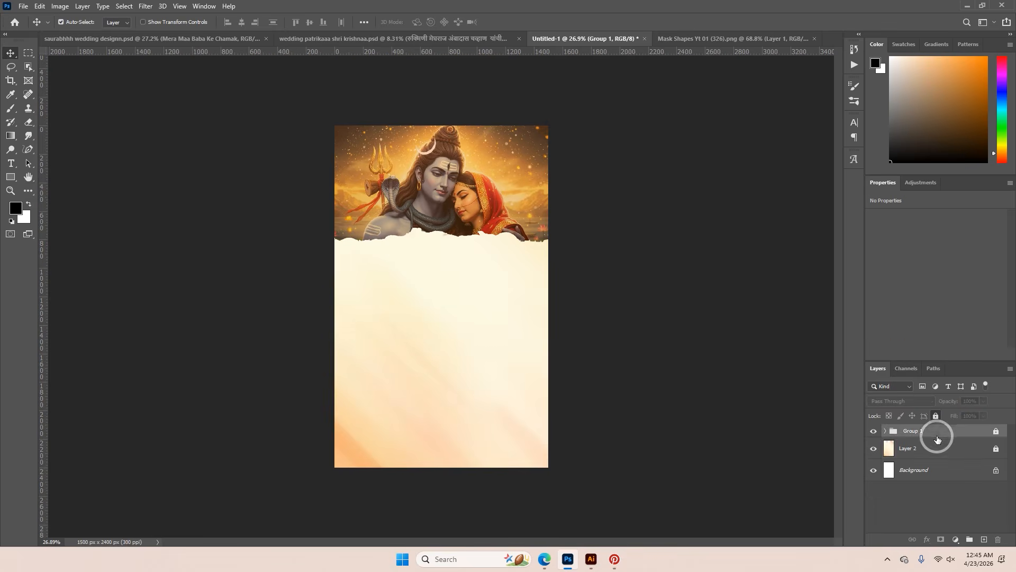
Open the saurabhhh wedding designn.psd reference and examine the font and colour of the honorific above the bride's name
click(191, 37)
scroll(410, 195, up, 1)
scroll(410, 195, up, 2)
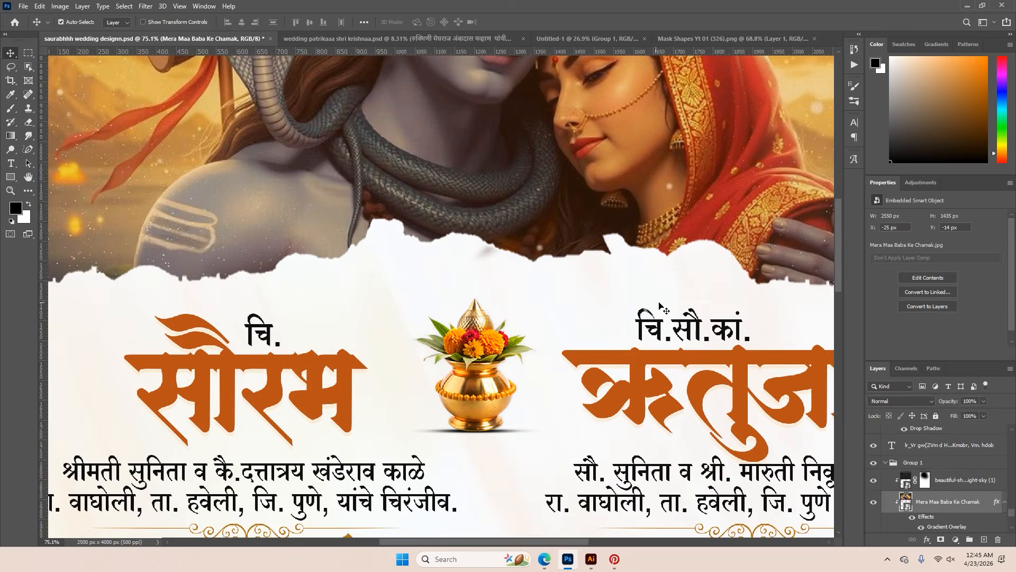
double_click(608, 291)
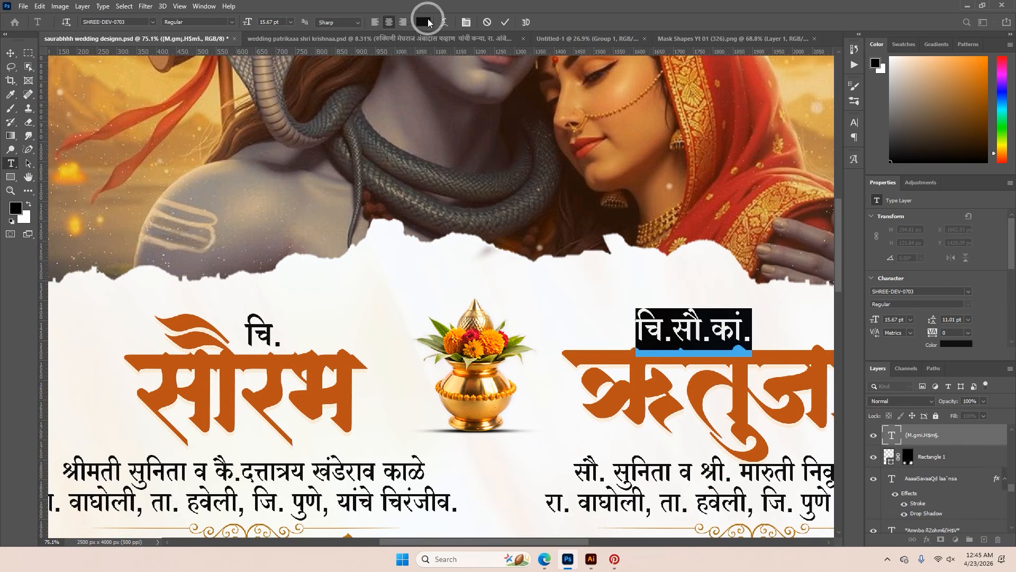
click(506, 21)
key(v)
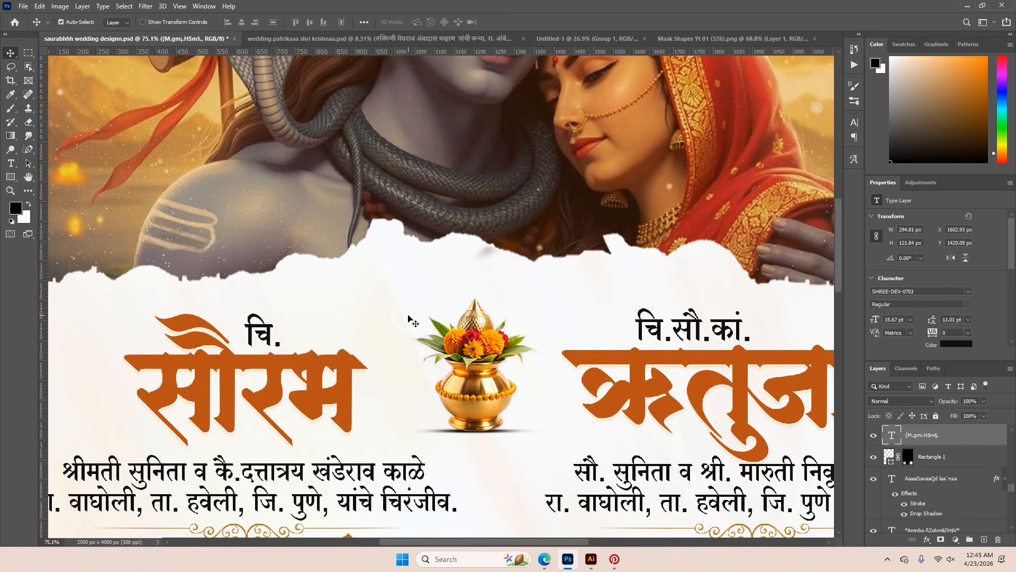
scroll(408, 317, down, 2)
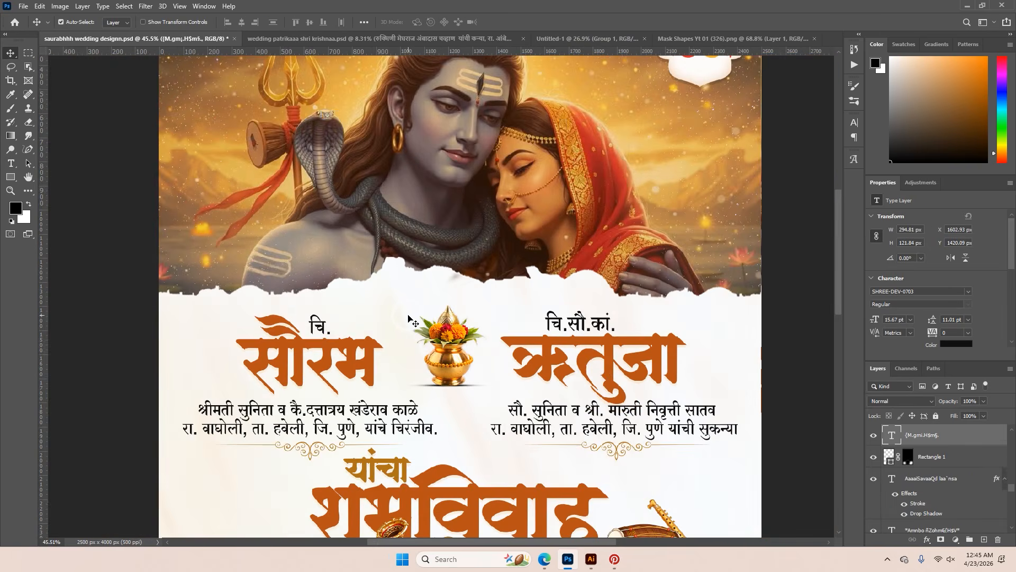
scroll(410, 332, down, 2)
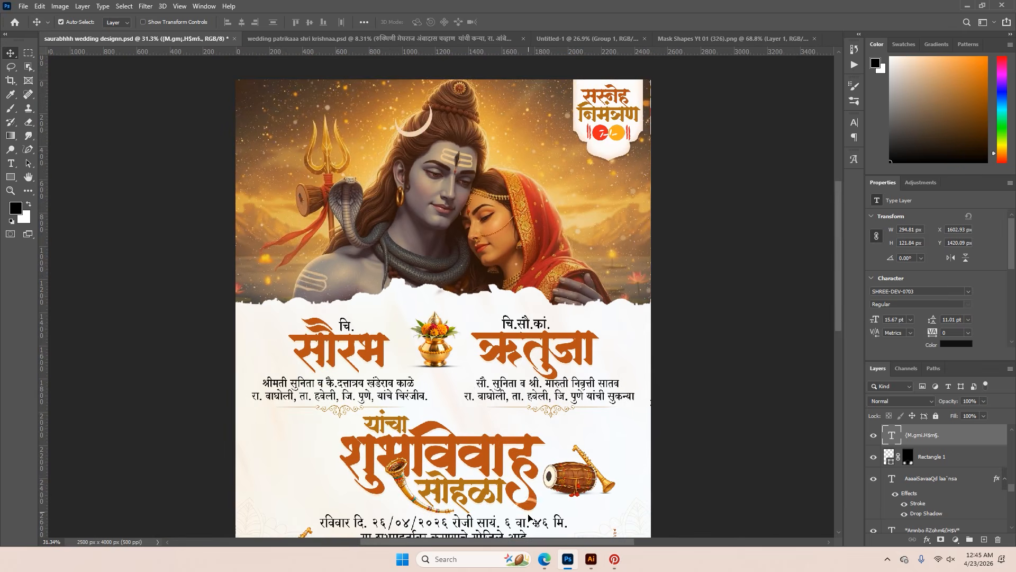
Switch to the Edge browser and copy the groom's family details from the invitation image in the Google visual search
click(543, 561)
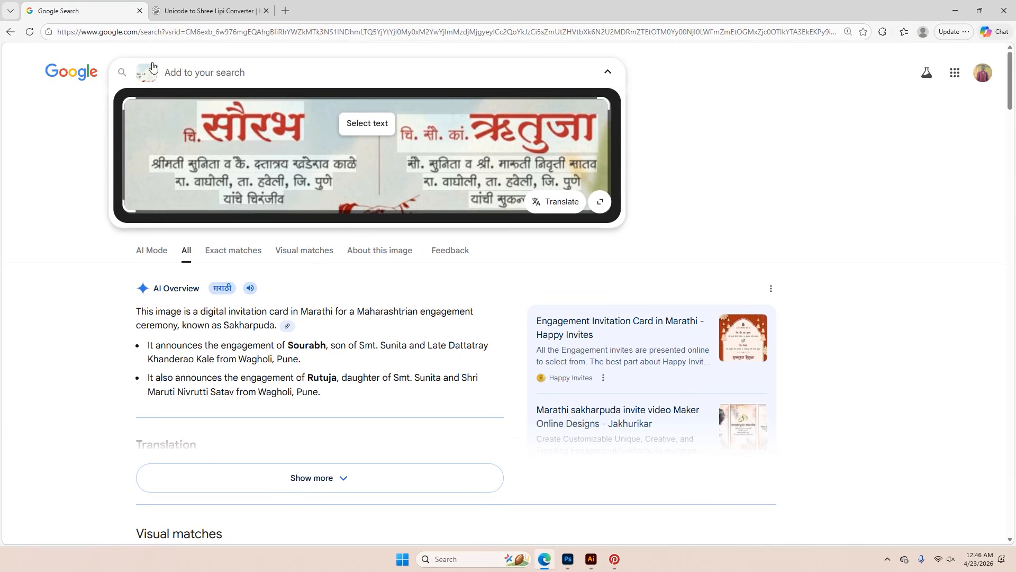
drag(154, 162, 288, 200)
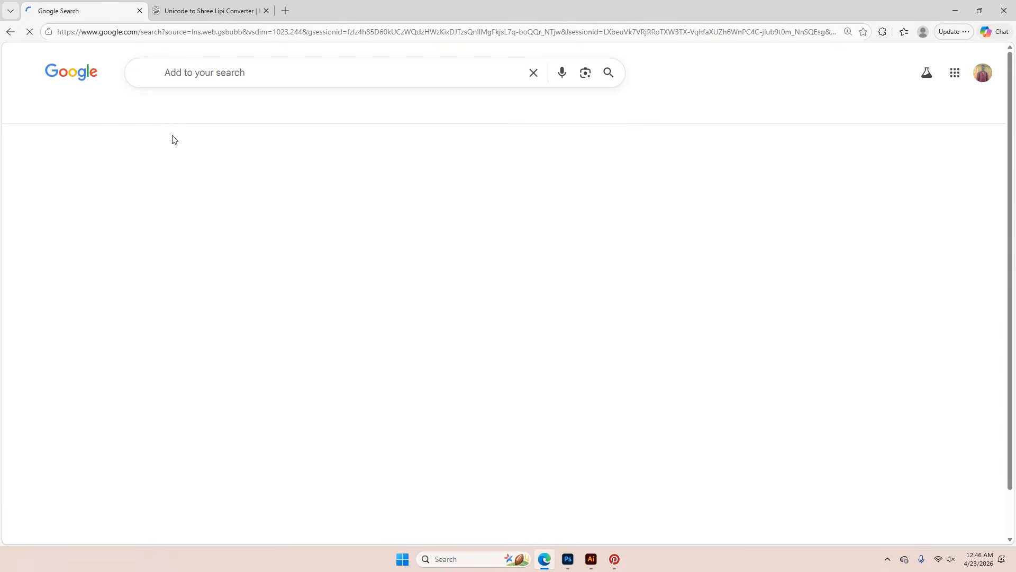
click(143, 73)
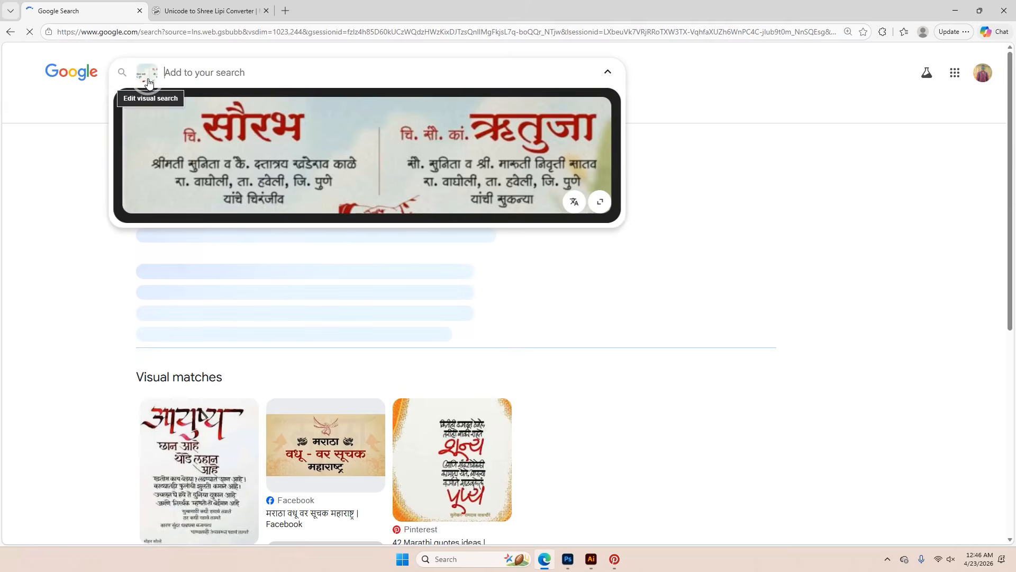
drag(160, 165, 288, 200)
click(205, 137)
Open the Unicode to Shree Lipi Converter in a new browser tab
click(226, 12)
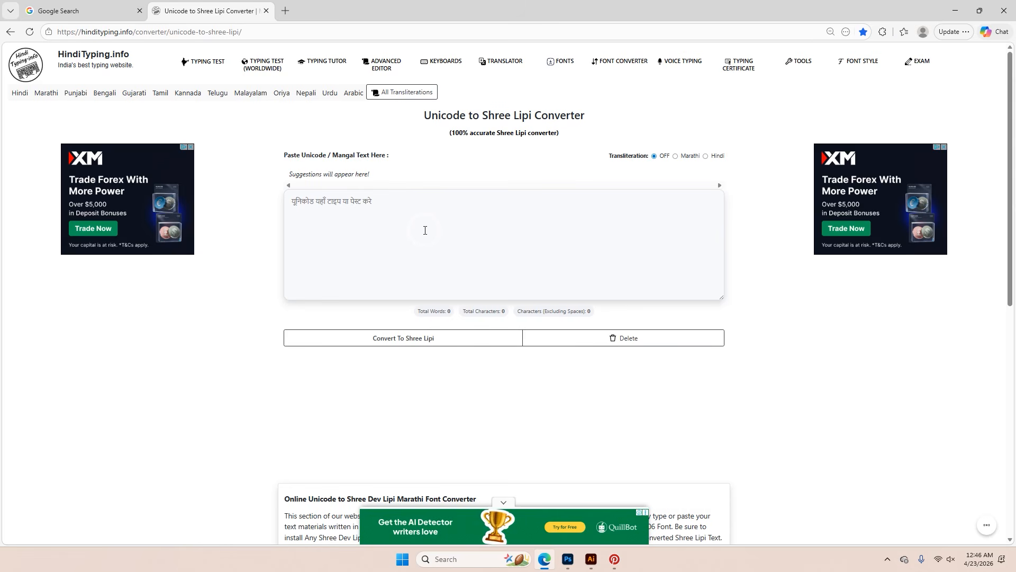
click(285, 11)
text(s)
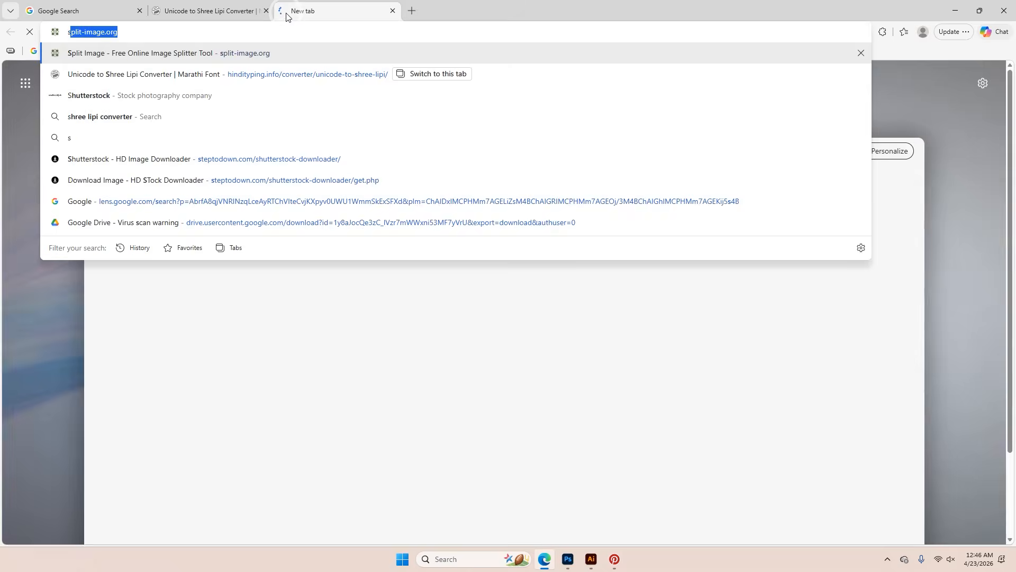
text(h)
click(135, 75)
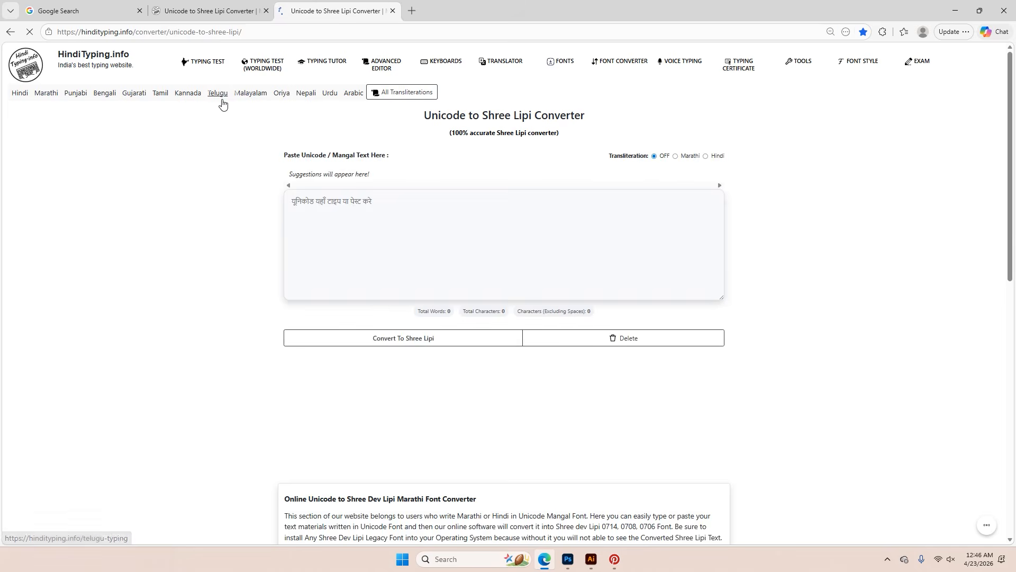
Paste the groom's family details into the converter, convert them to Shree Lipi and select the converted text for copying
click(409, 231)
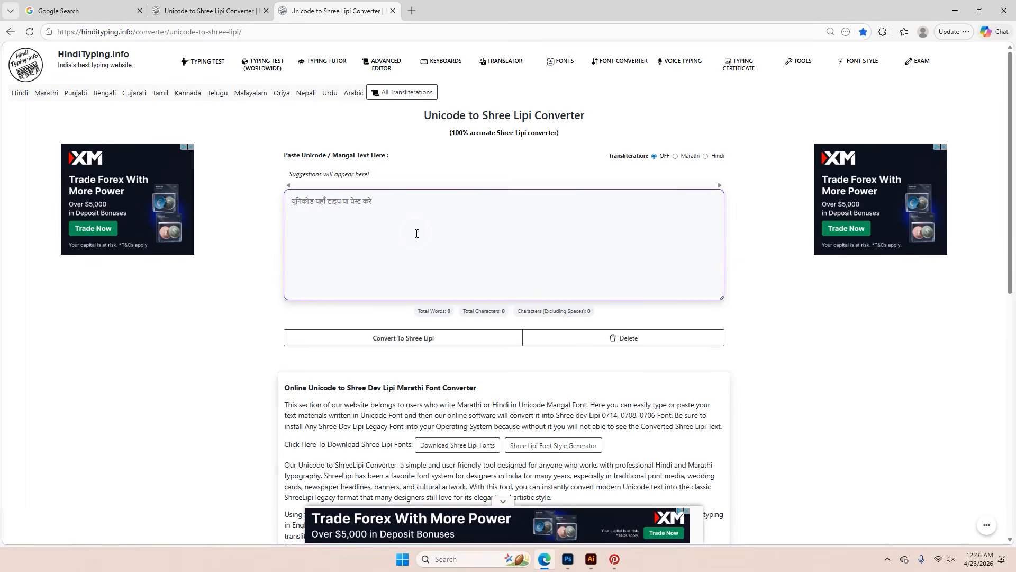
key(ctrl+v)
click(469, 338)
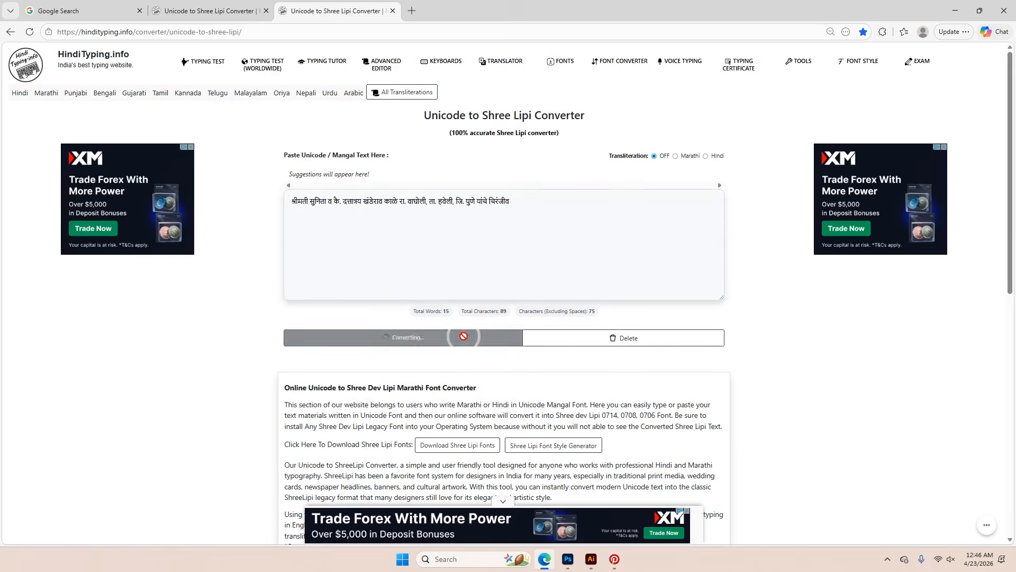
scroll(466, 340, down, 2)
drag(348, 300, 289, 309)
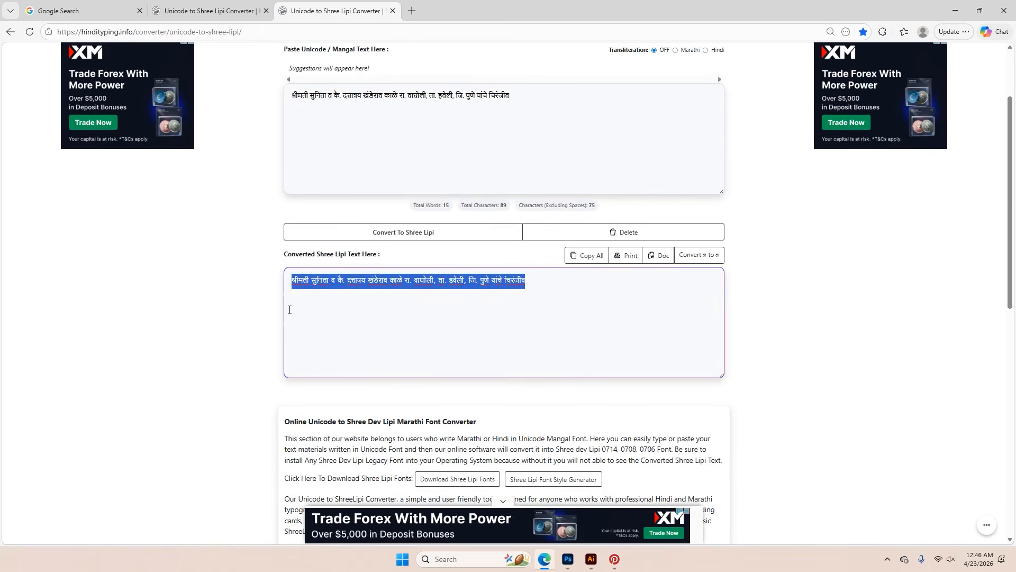
Switch back to Photoshop and place horizontal guides in the reference invitation around the names, family details and ornament rows
click(568, 559)
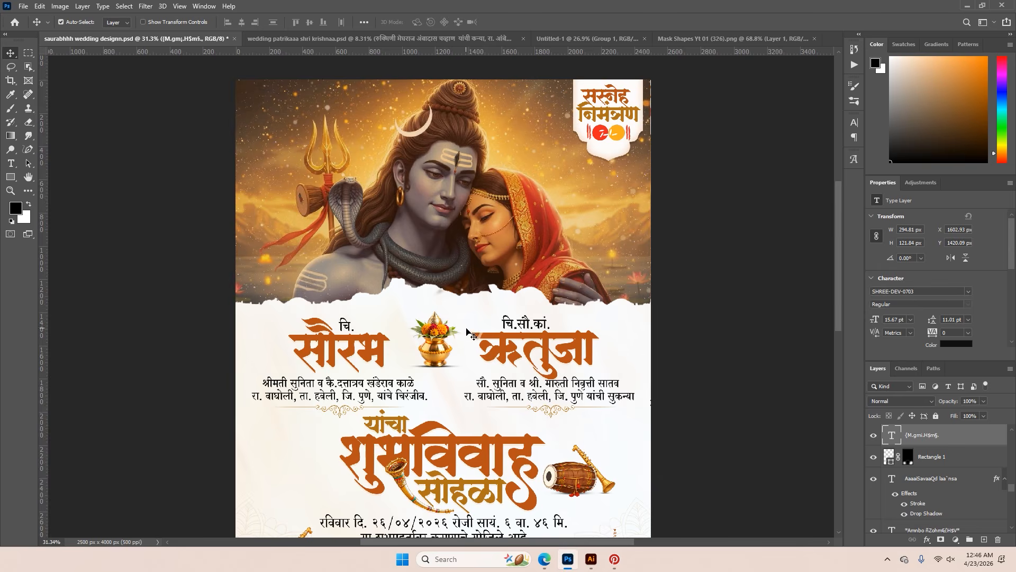
scroll(467, 330, up, 1)
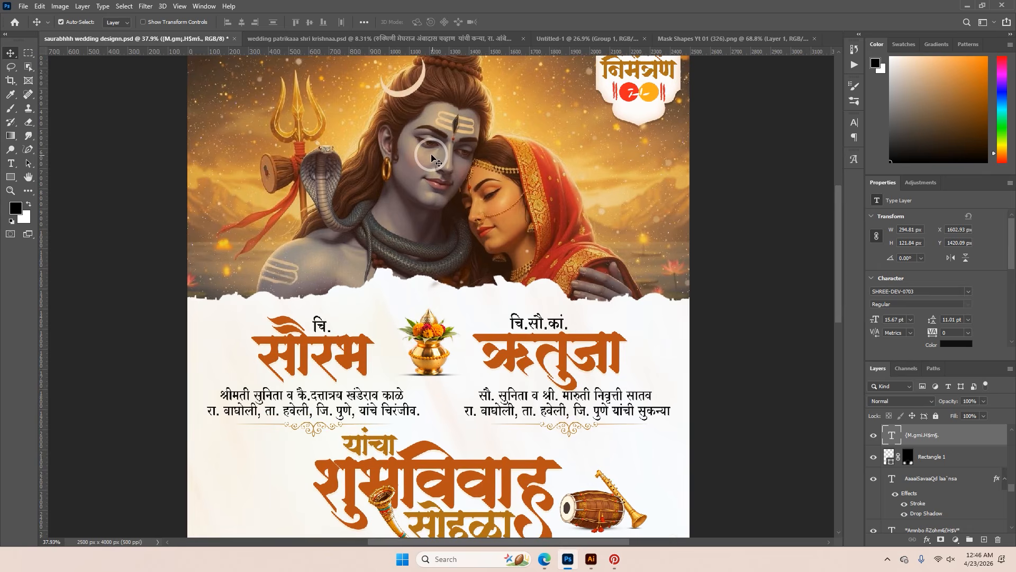
scroll(432, 157, down, 1)
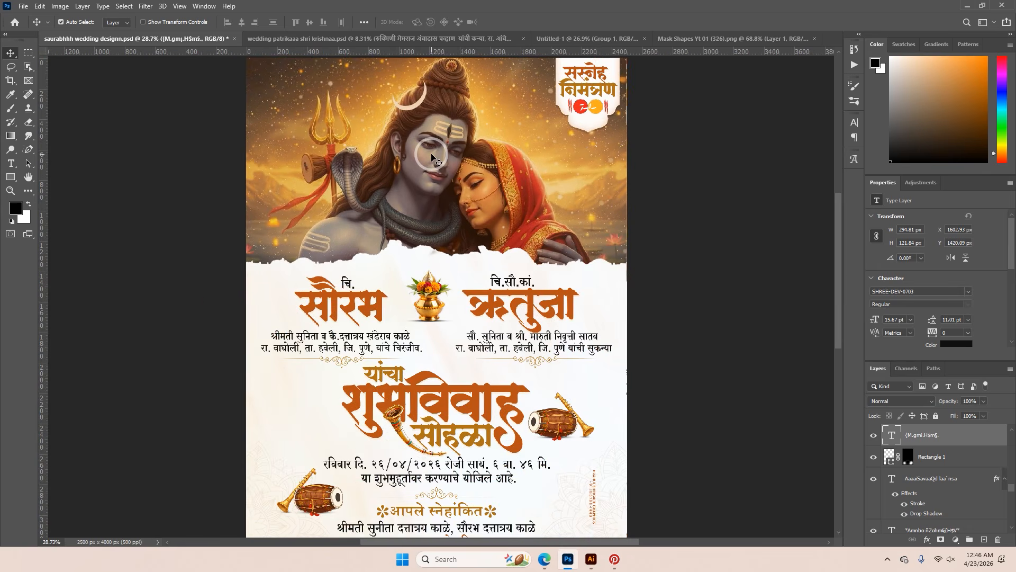
scroll(431, 157, down, 1)
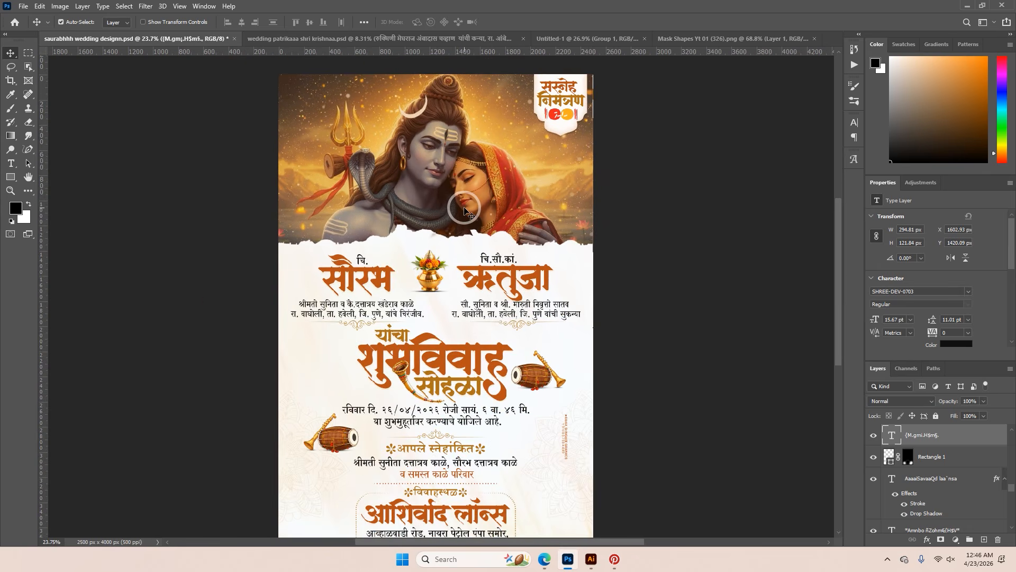
scroll(469, 245, up, 1)
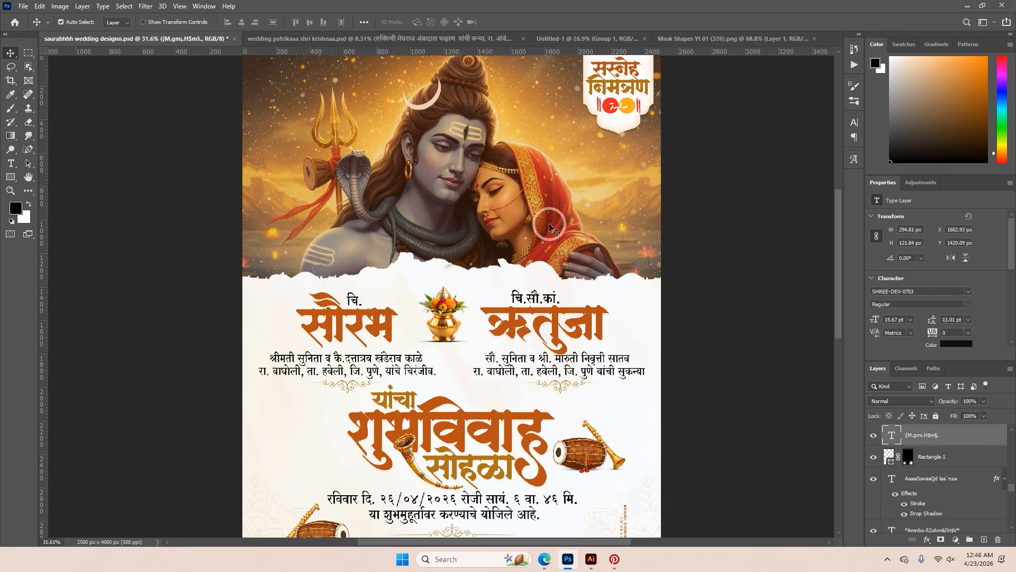
drag(442, 51, 441, 308)
scroll(441, 309, up, 2)
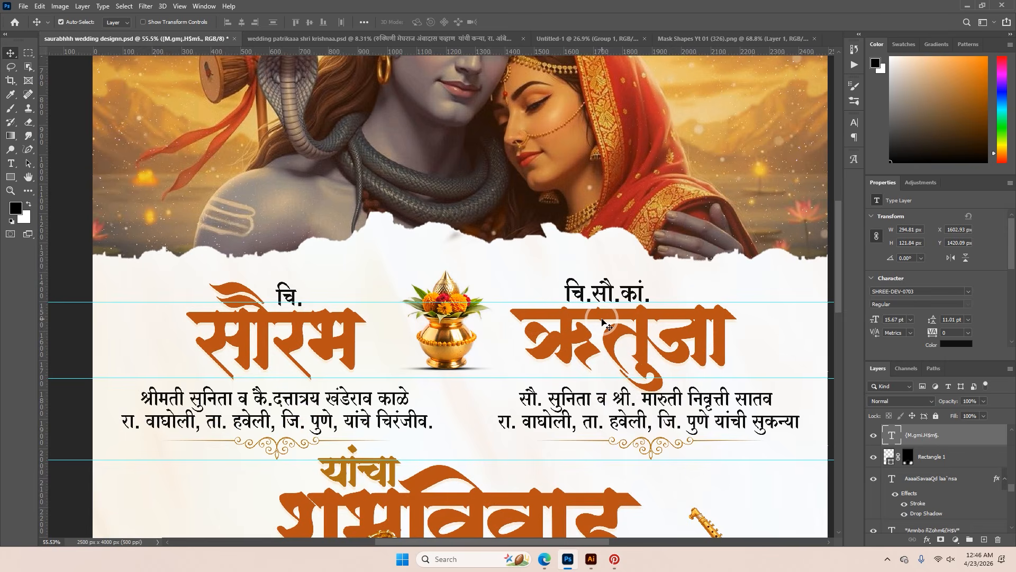
scroll(604, 322, up, 1)
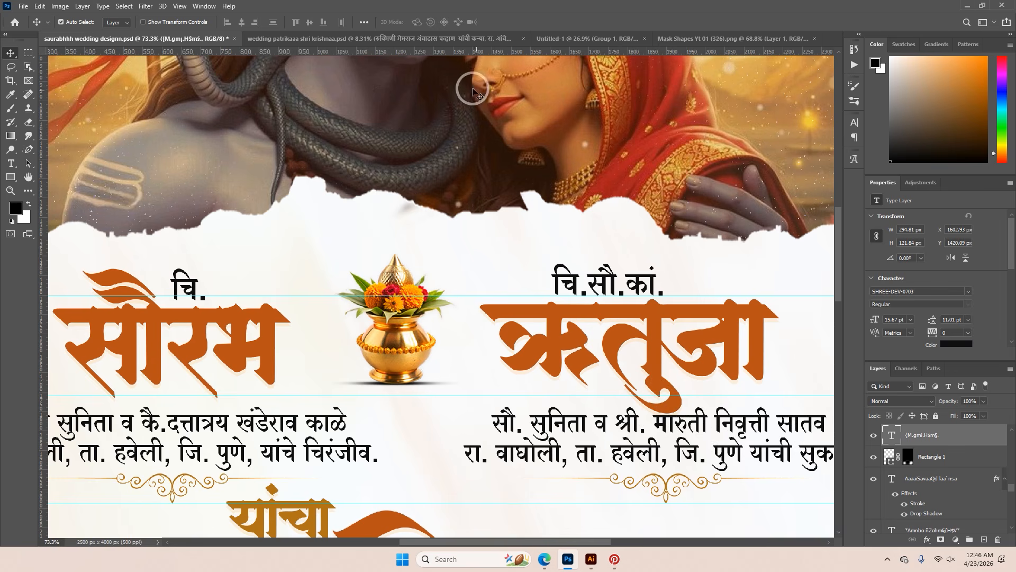
drag(460, 51, 506, 462)
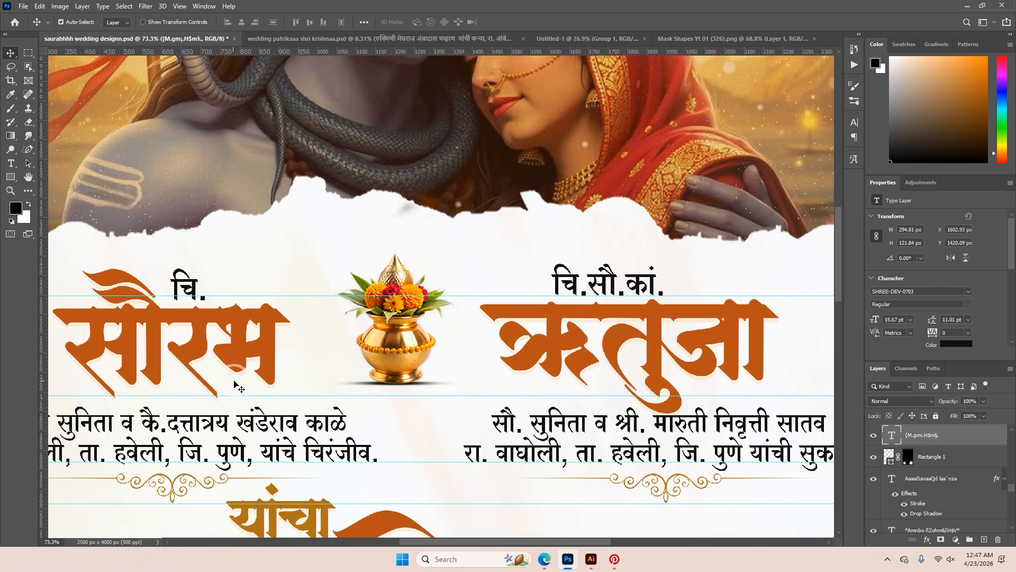
key(ctrl)
Examine the font, size, alignment and leading of the bride's family details text in the reference invitation
scroll(427, 339, down, 5)
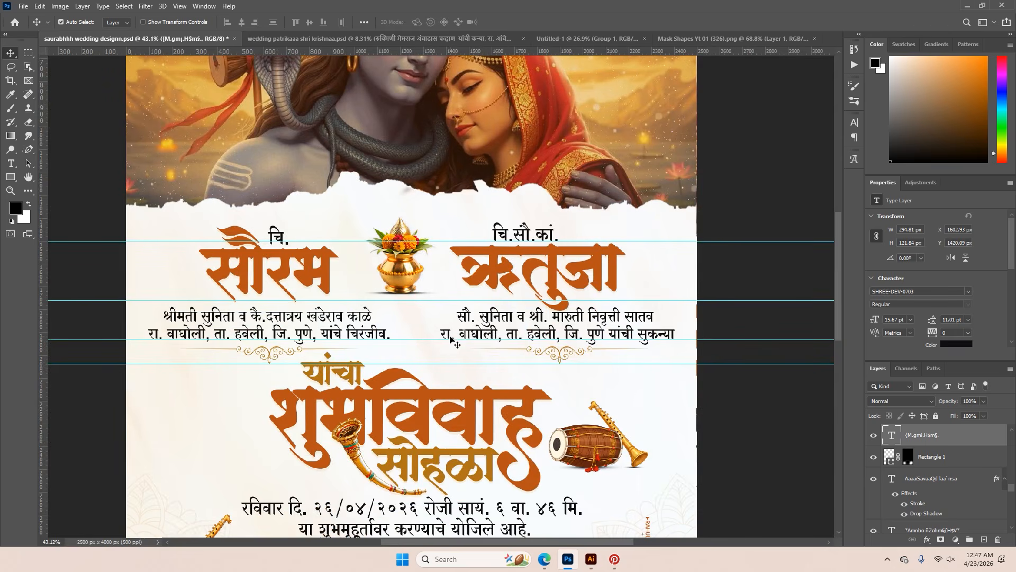
scroll(450, 339, up, 3)
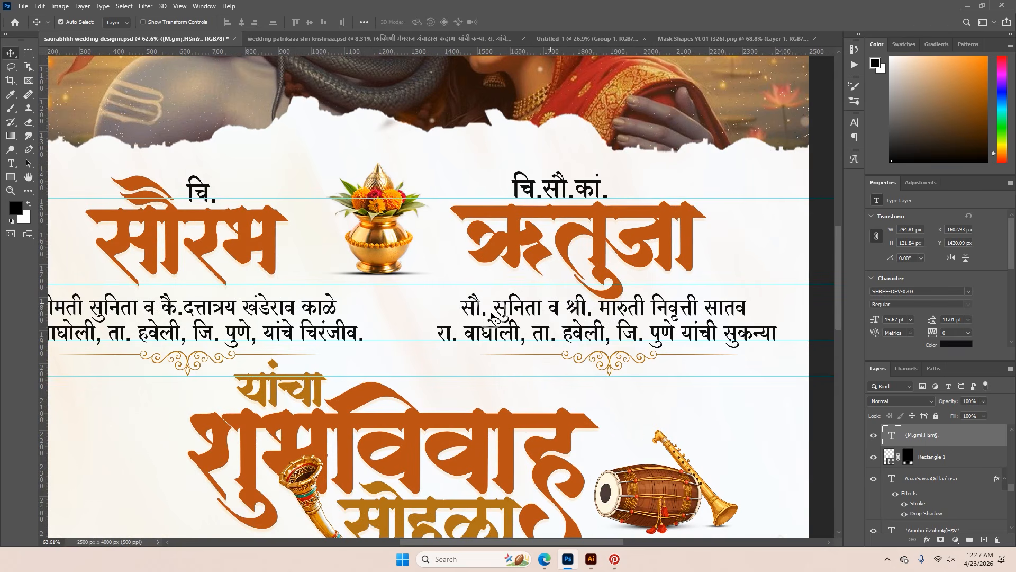
double_click(501, 319)
click(394, 23)
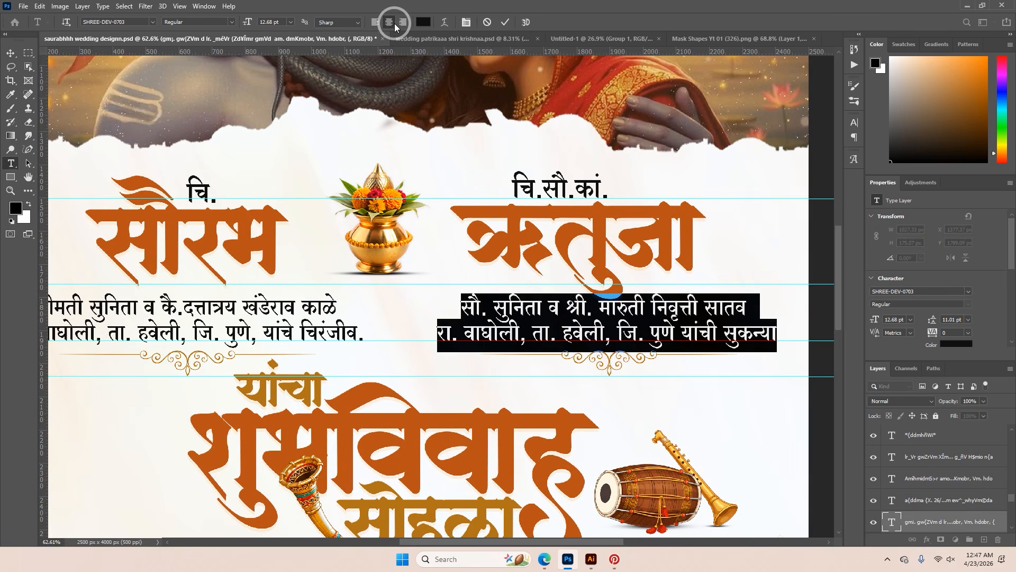
click(853, 122)
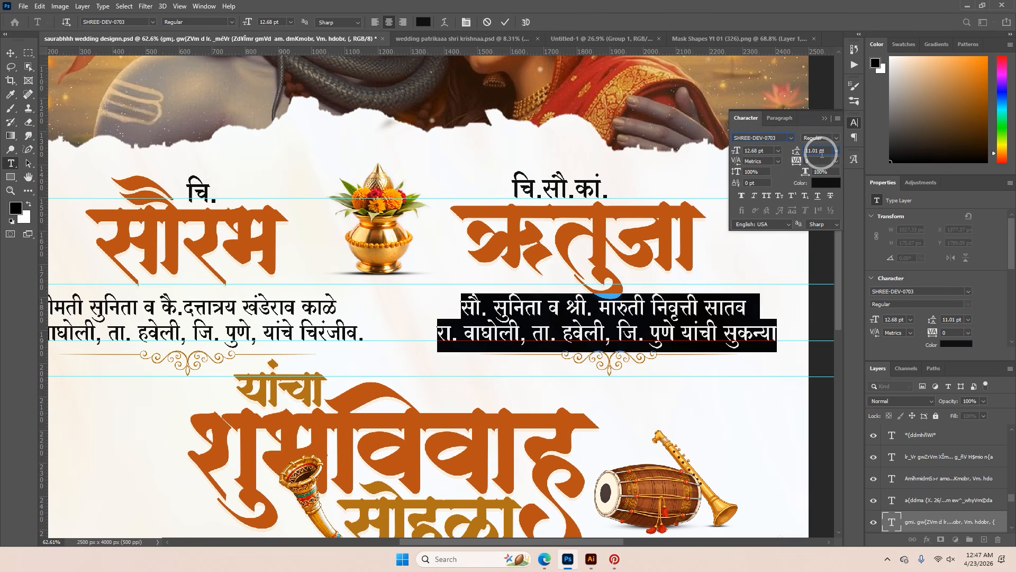
click(824, 117)
click(503, 24)
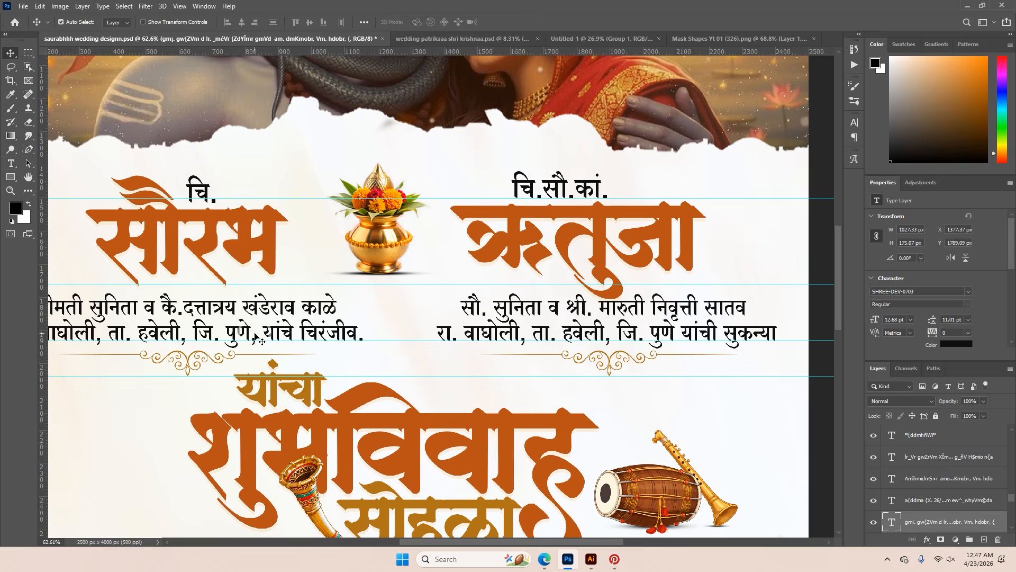
Examine the font, size and leading of the groom's and bride's family details texts in the reference invitation
double_click(254, 315)
click(855, 122)
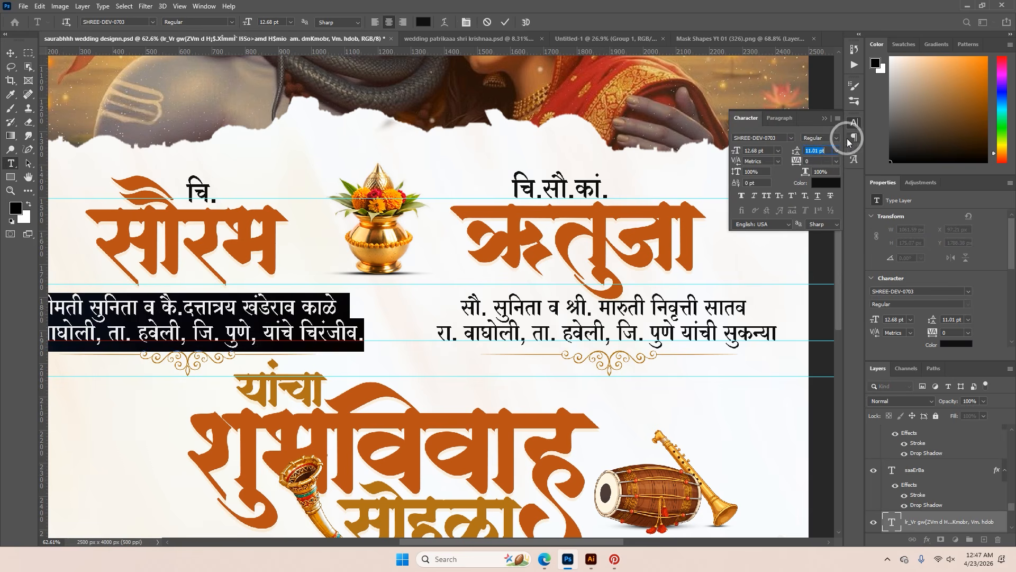
click(825, 118)
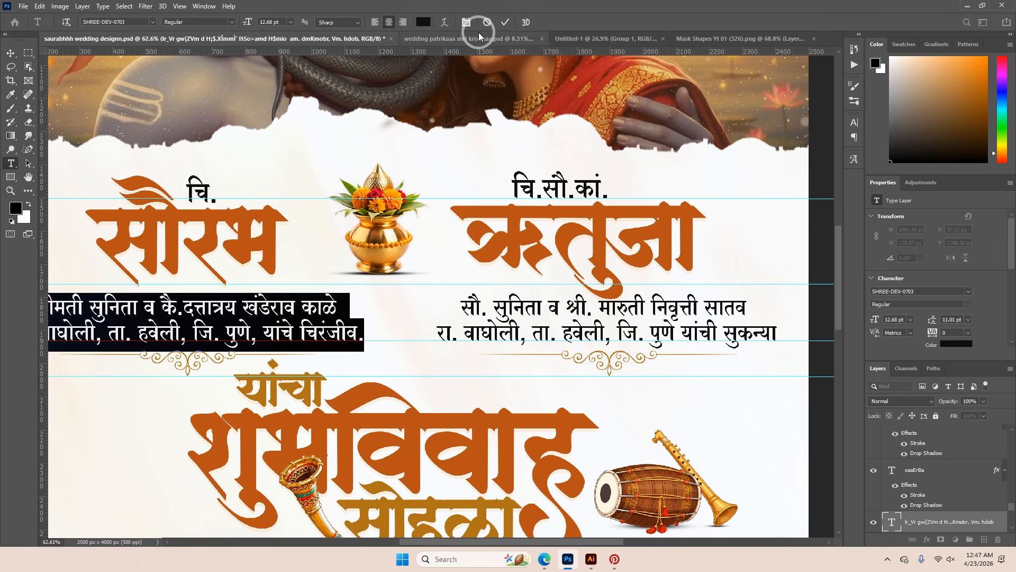
click(505, 22)
click(569, 315)
key(ctrl+a)
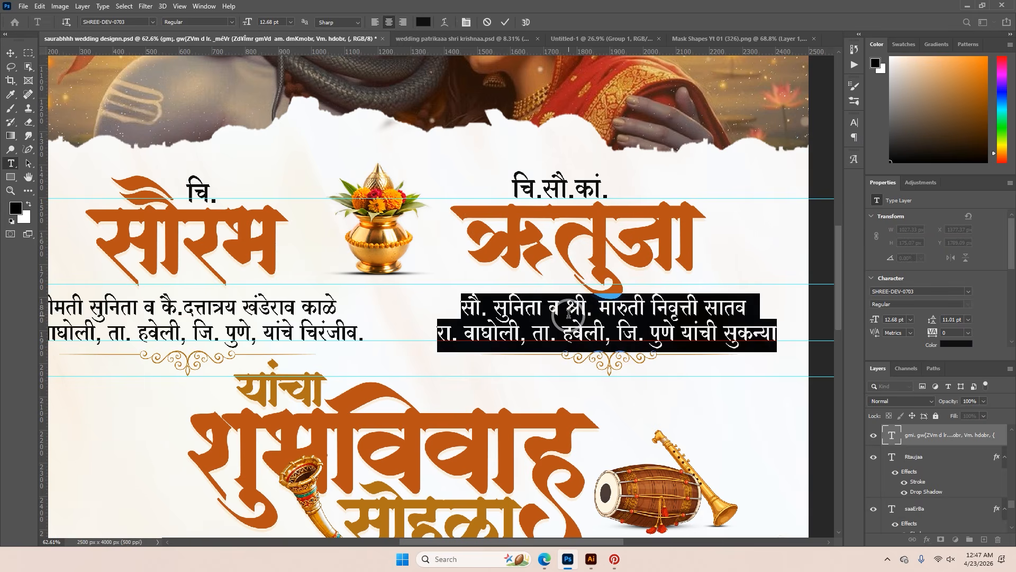
click(497, 26)
Examine the font, size and leading of the wedding date and muhurat text in the reference invitation
key(v)
scroll(492, 270, down, 2)
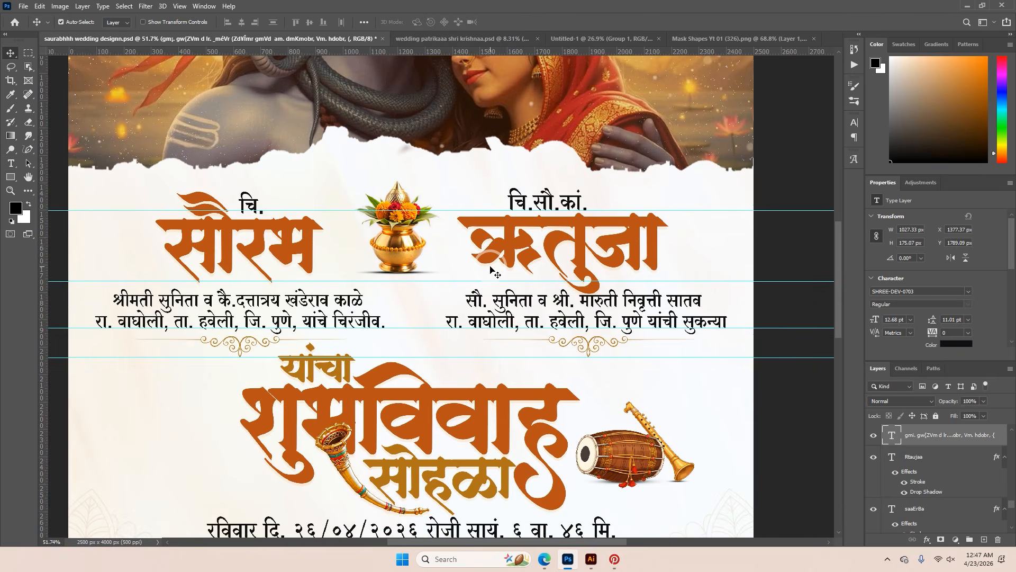
scroll(493, 272, down, 2)
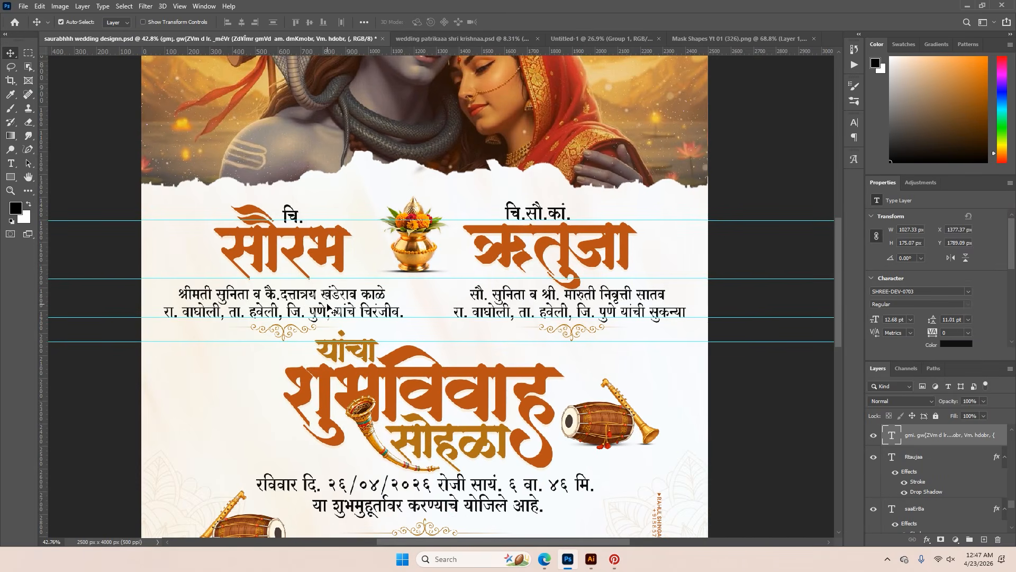
scroll(414, 306, down, 2)
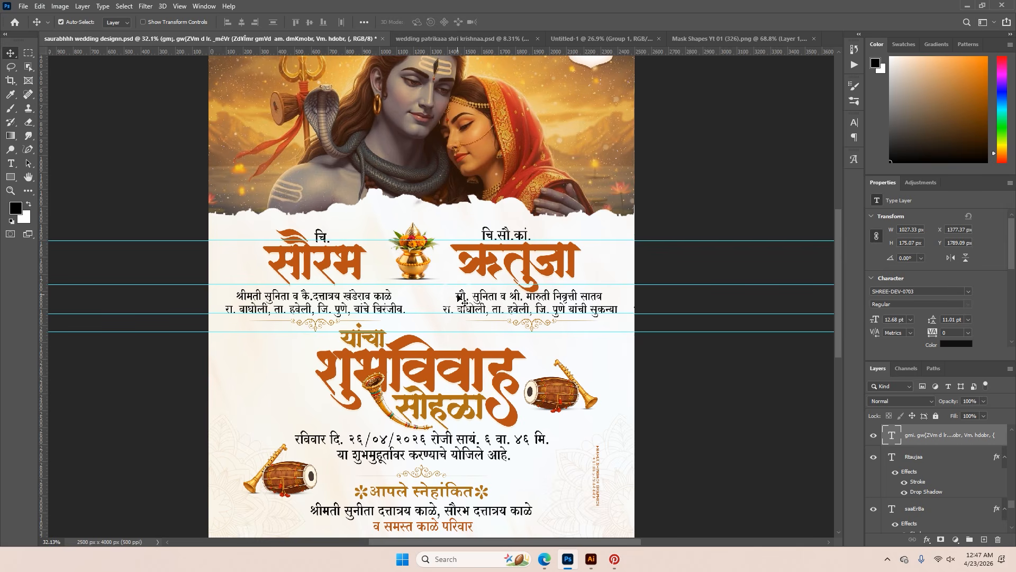
scroll(458, 298, down, 3)
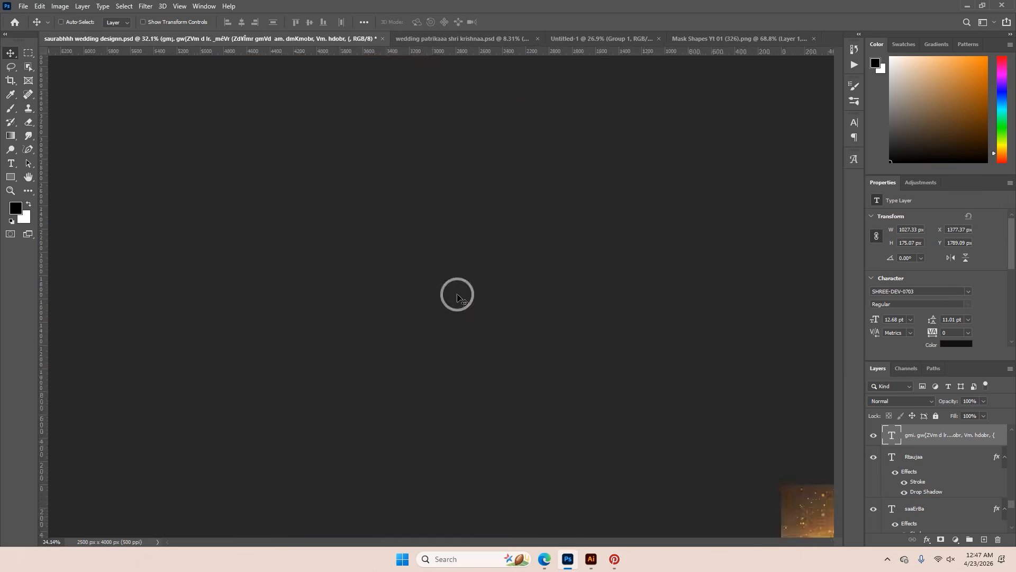
scroll(449, 441, up, 2)
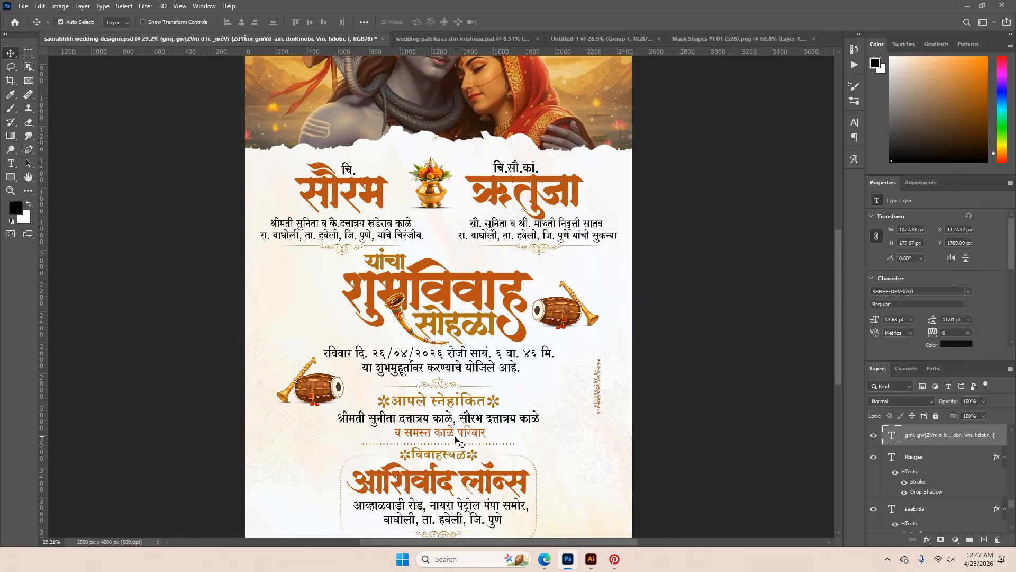
scroll(493, 322, up, 2)
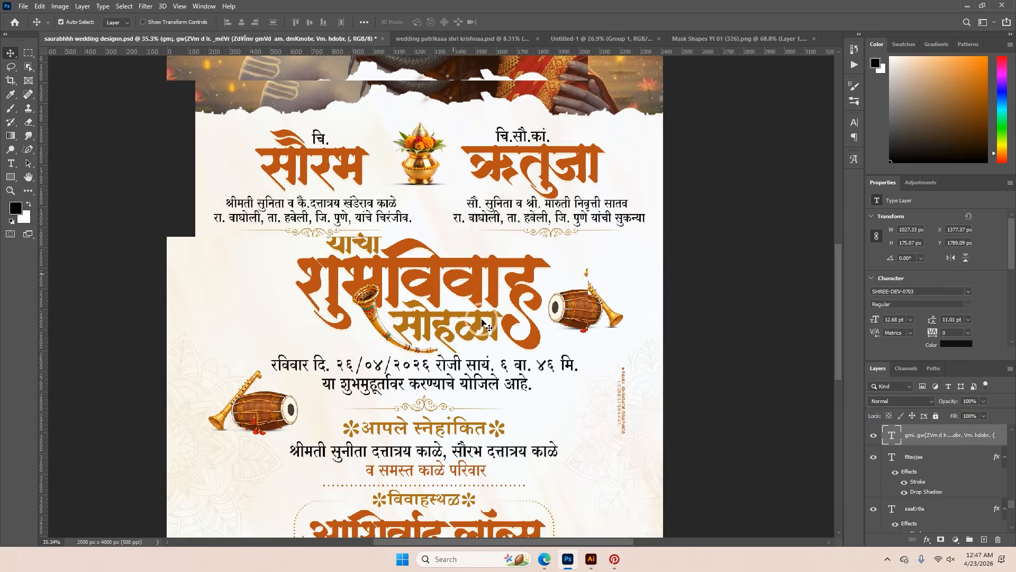
double_click(454, 356)
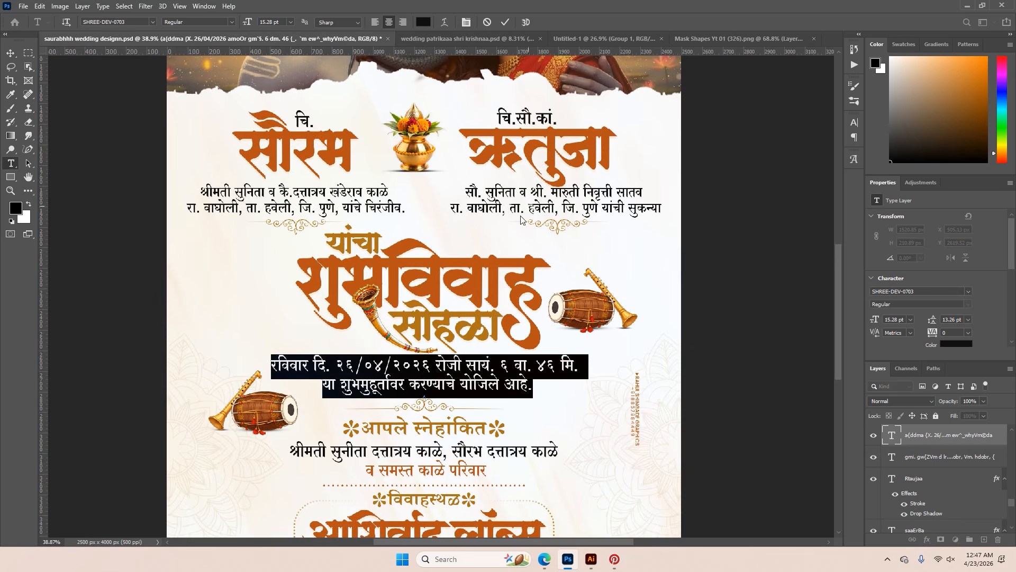
click(505, 22)
key(v)
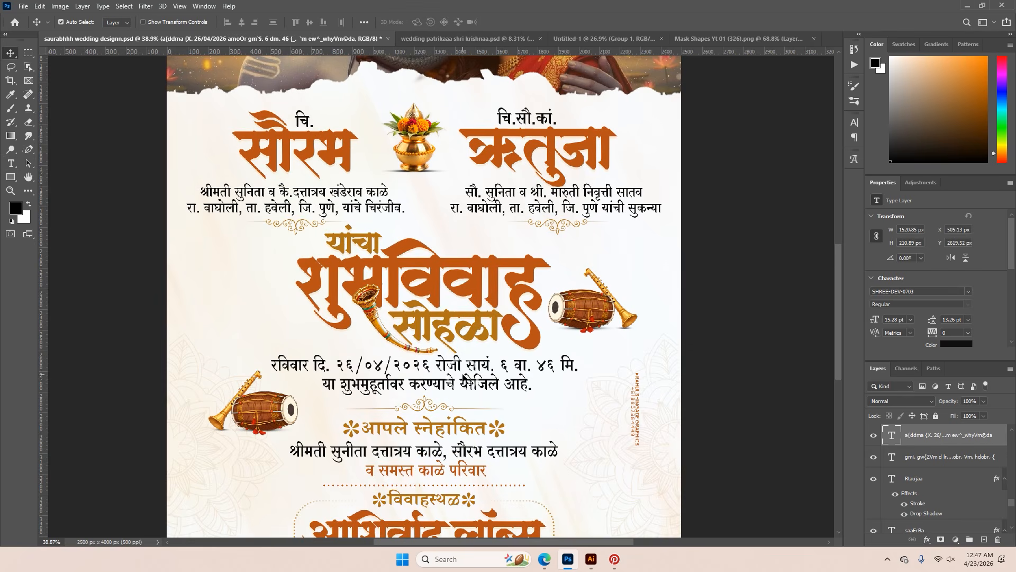
mouse_move(461, 368)
mouse_down()
mouse_move(512, 368)
mouse_move(459, 364)
mouse_up()
key(ctrl+z)
key(ctrl+z)
key(ctrl+a)
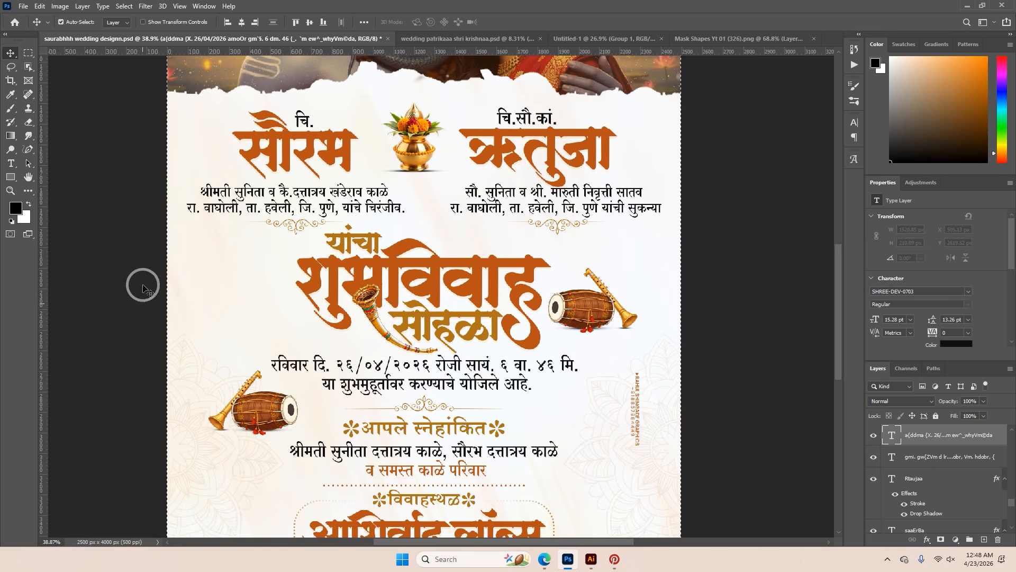
key(ctrl+d)
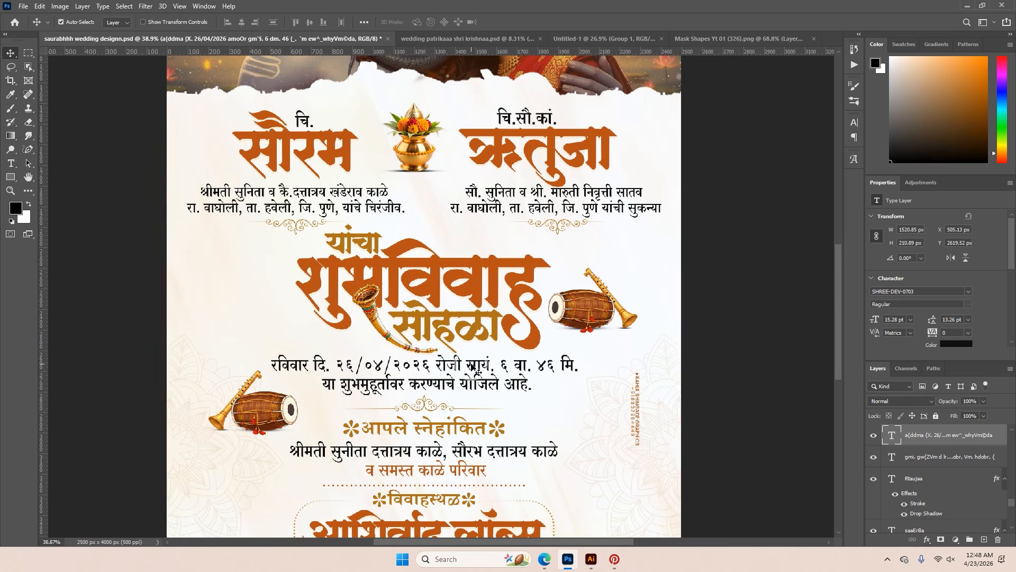
Try centring the wedding date text horizontally with alignment relative to the canvas, and undo the changes
click(364, 22)
click(408, 118)
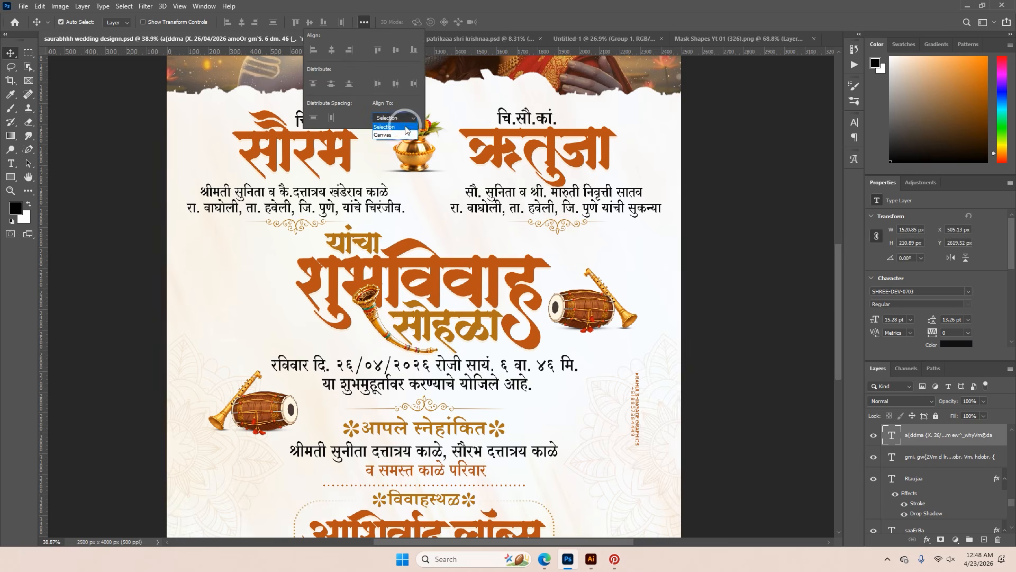
click(402, 137)
click(331, 51)
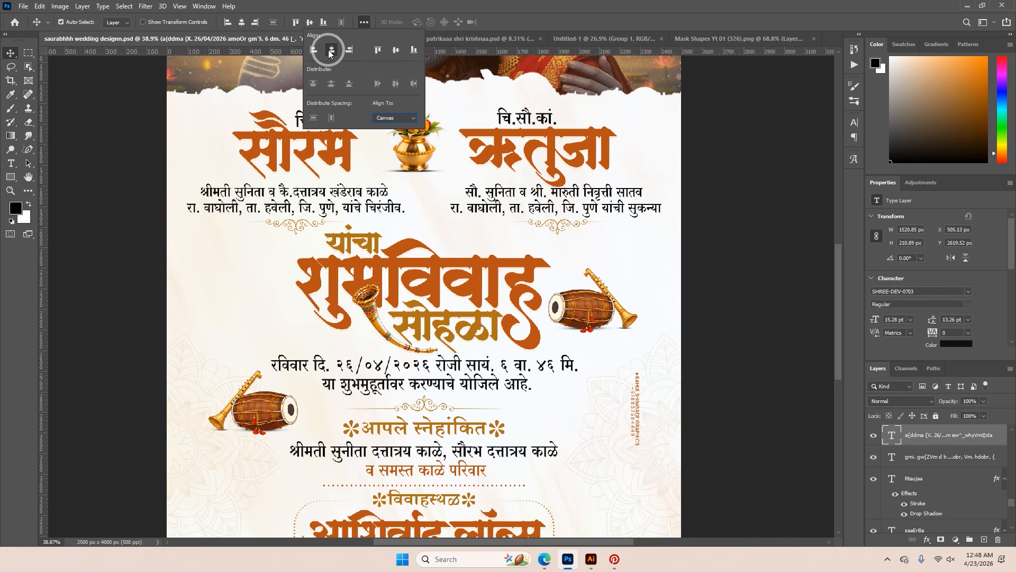
drag(460, 366, 492, 377)
click(364, 22)
click(396, 118)
click(390, 136)
click(335, 51)
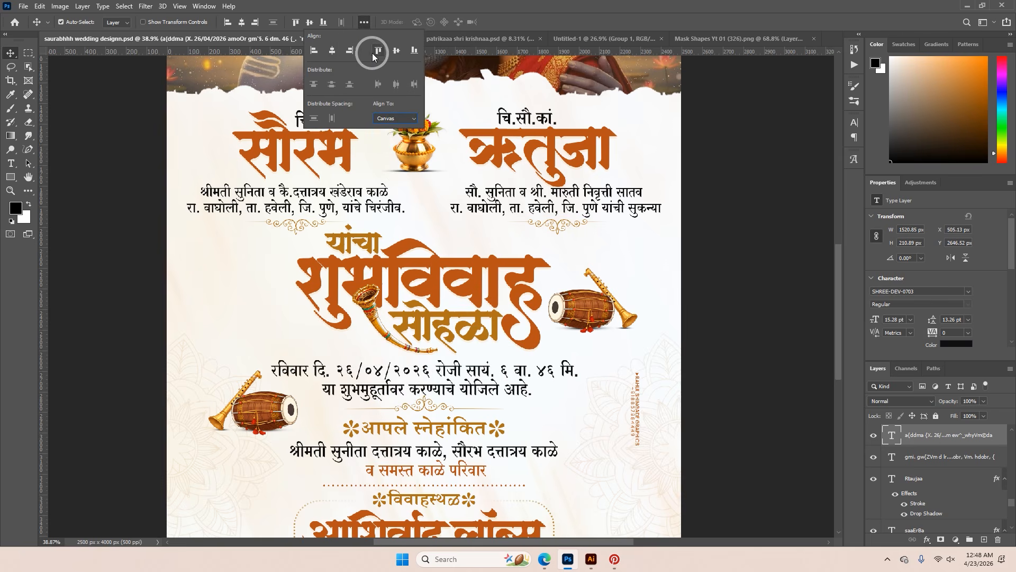
click(456, 405)
key(ctrl+z)
key(ctrl+z)
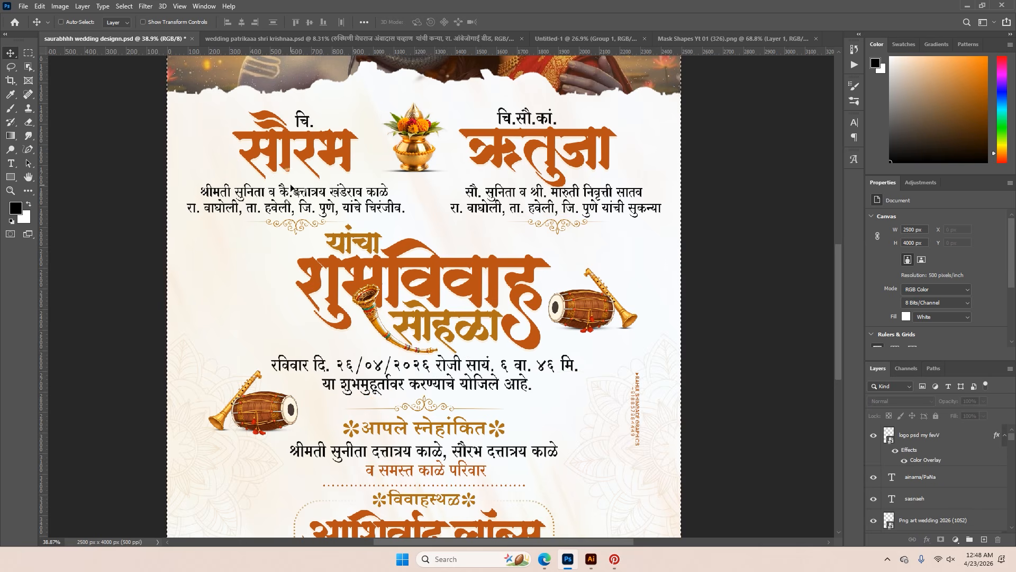
Examine the bride's name heading in the reference invitation, including its font and the available Infinity-23 glyphs
scroll(412, 304, down, 4)
scroll(493, 241, up, 6)
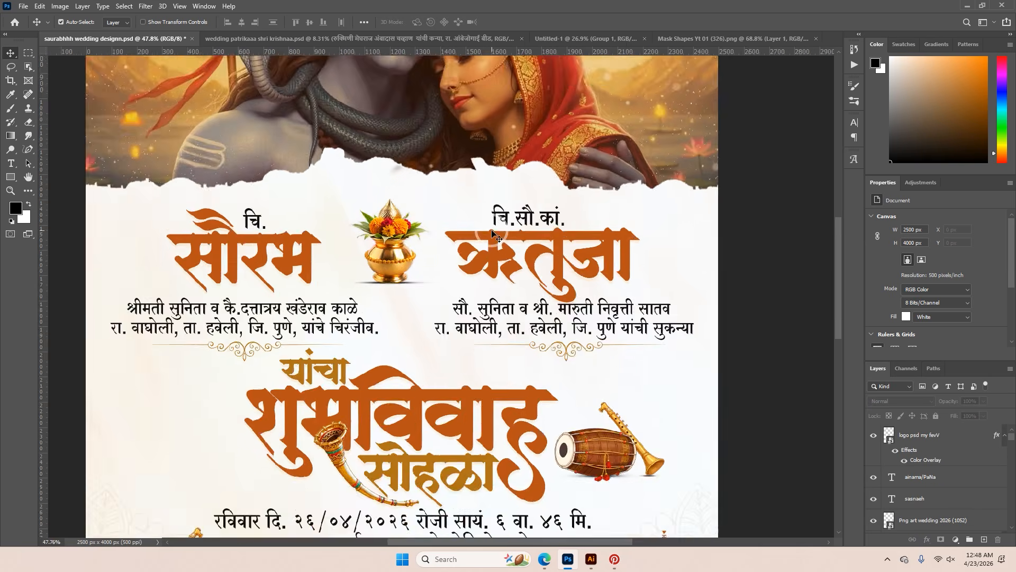
ctrl+double_click(493, 238)
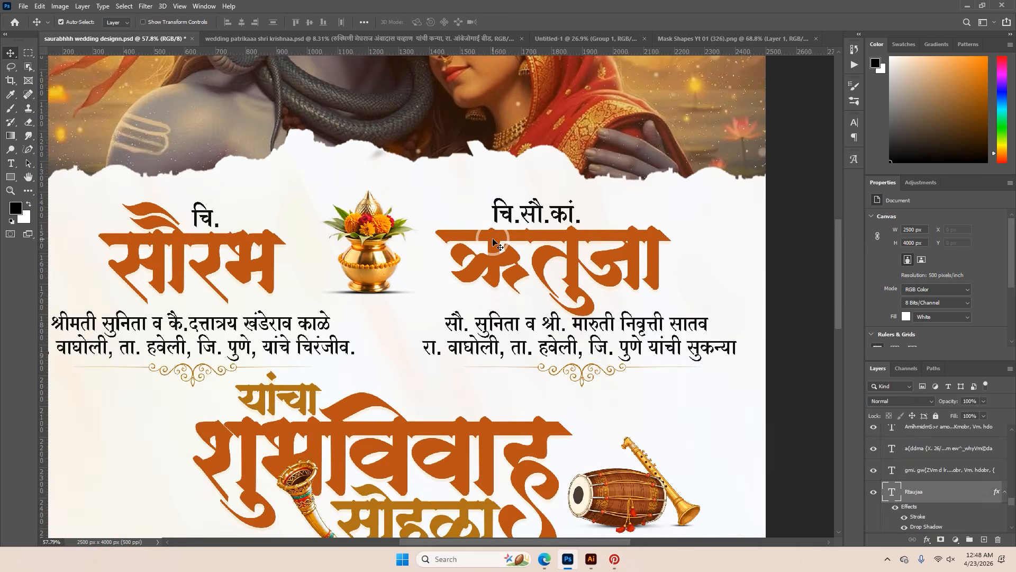
click(204, 6)
click(240, 170)
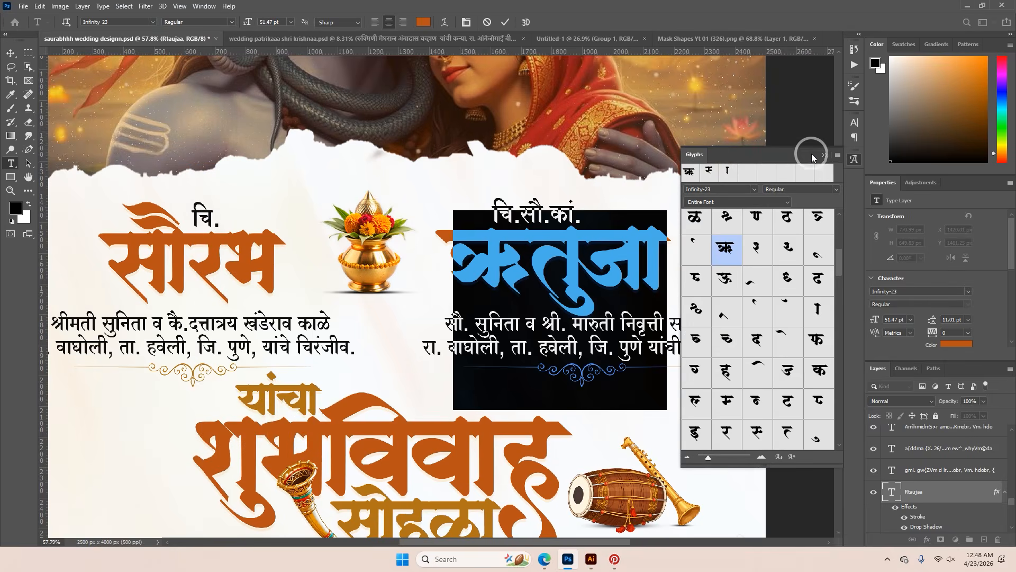
click(835, 148)
click(506, 22)
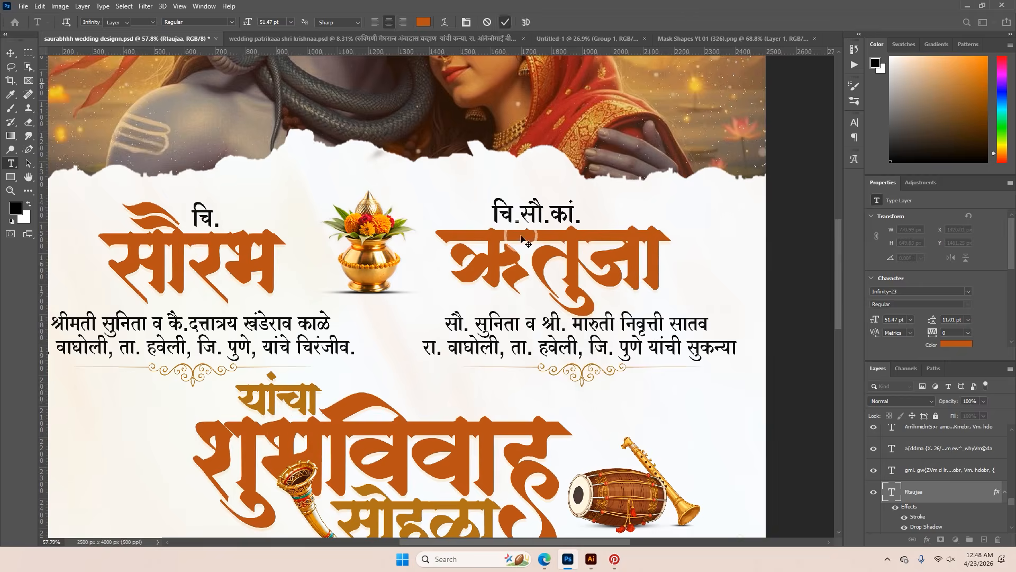
key(v)
scroll(522, 244, down, 2)
click(532, 226)
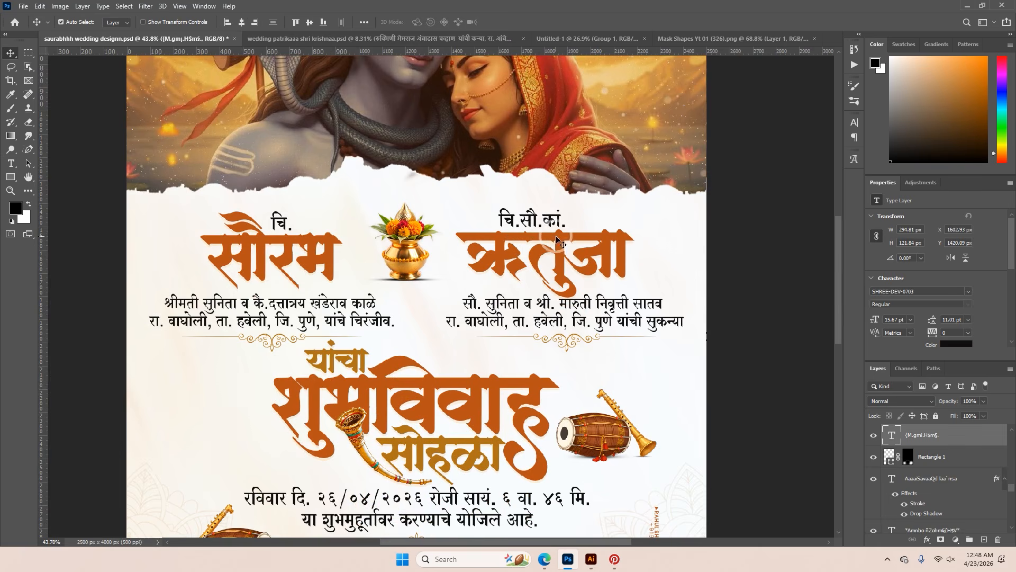
shift+click(551, 246)
scroll(569, 314, up, 1)
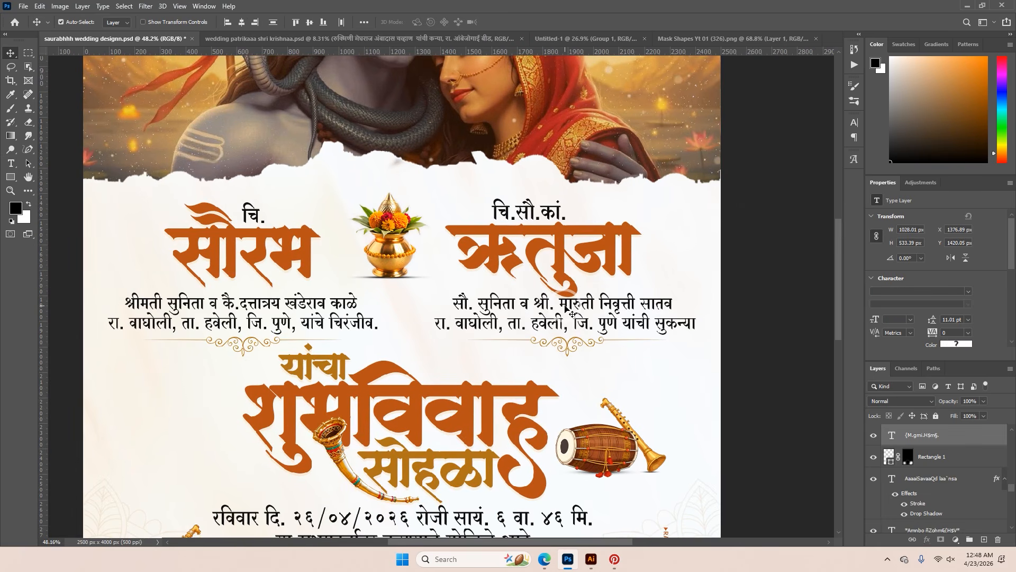
scroll(567, 309, down, 3)
drag(392, 283, 350, 250)
key(ctrl+z)
shift+click(450, 271)
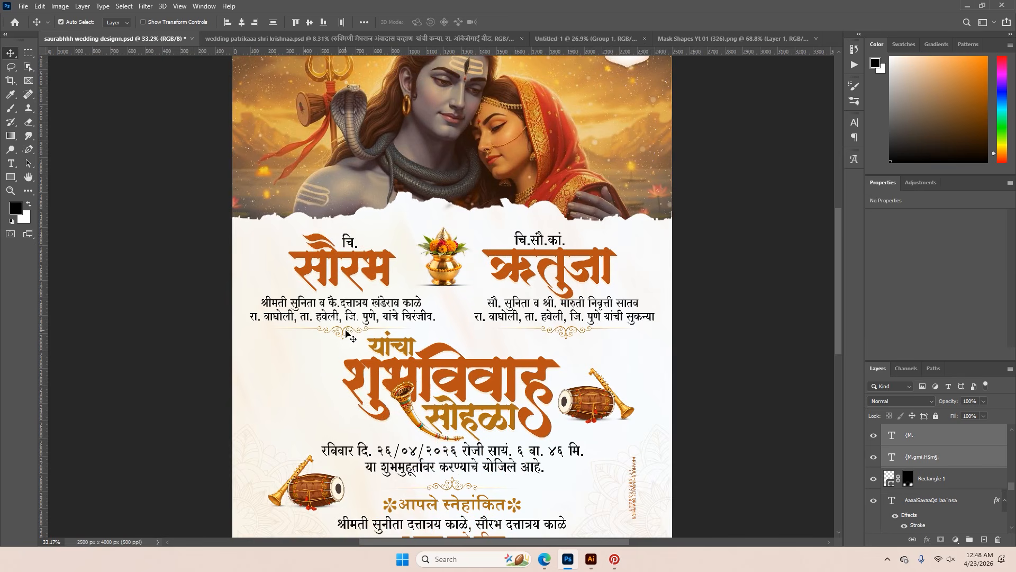
scroll(567, 333, up, 5)
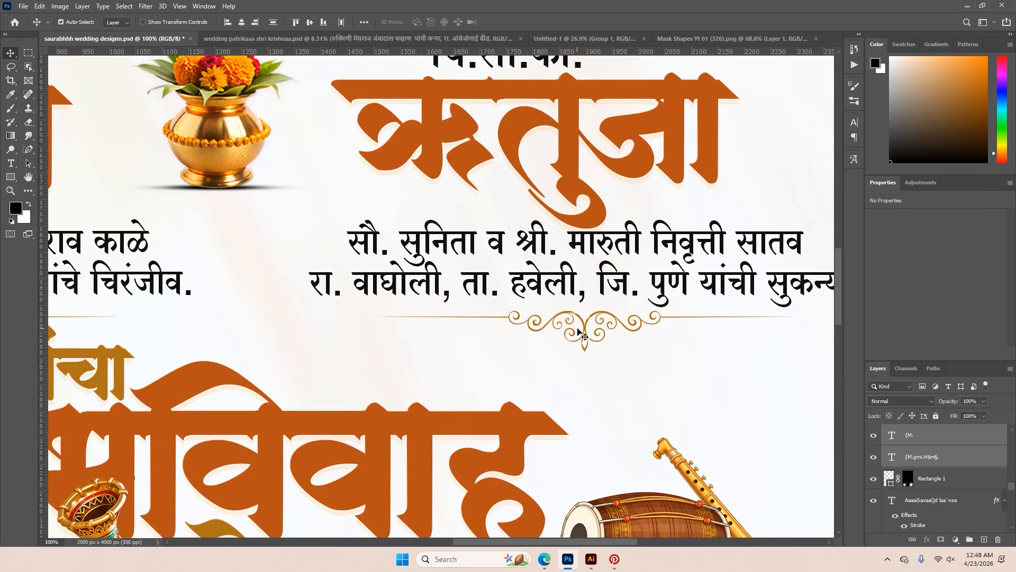
scroll(593, 342, down, 5)
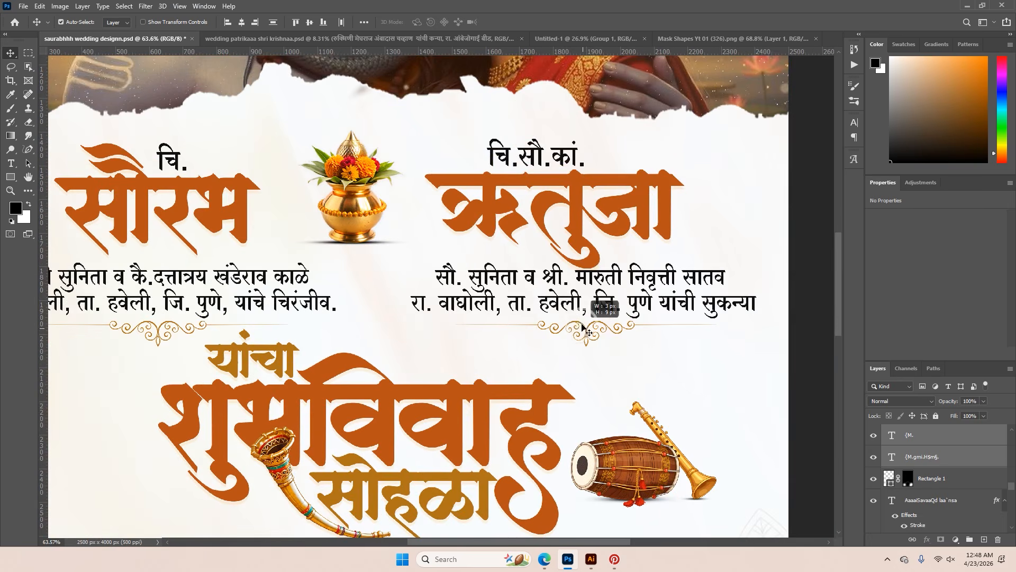
click(588, 328)
scroll(586, 325, down, 2)
click(723, 331)
scroll(583, 375, up, 5)
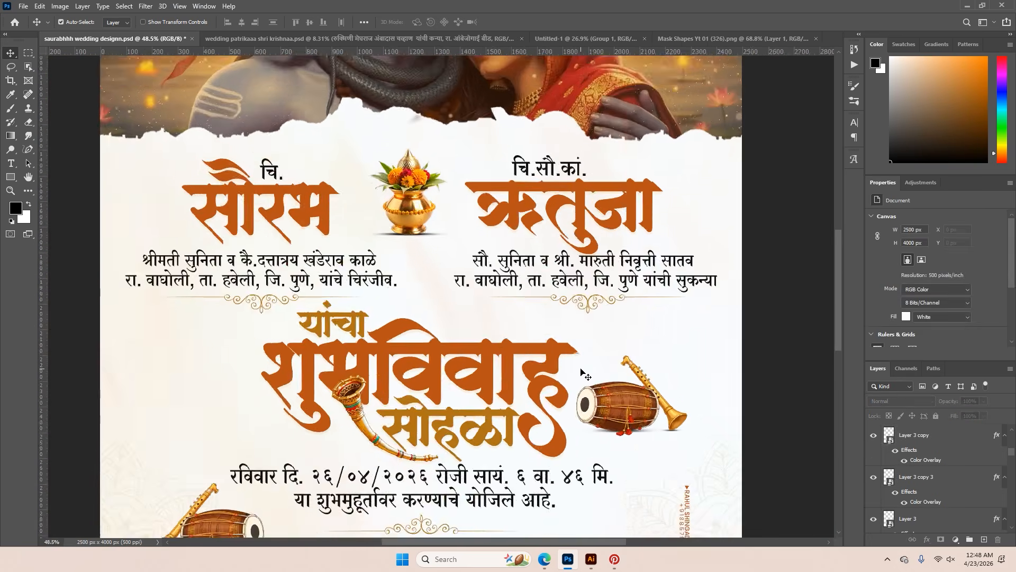
Copy the couple's honorifics, names, family details, kalash and ornaments from the reference invitation into the Untitled-1 document
drag(529, 354, 531, 294)
scroll(531, 297, down, 4)
scroll(531, 297, down, 3)
scroll(453, 229, up, 6)
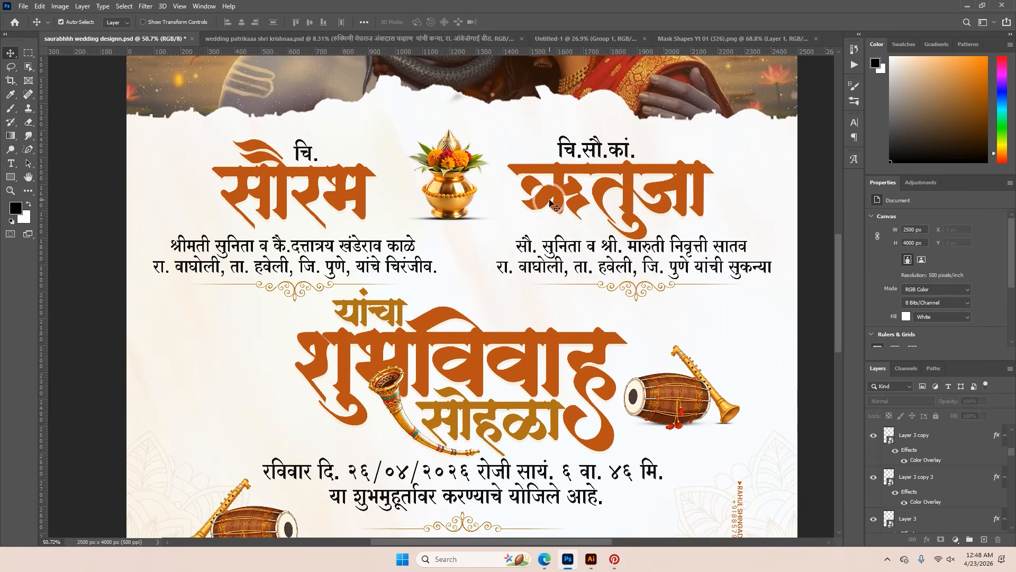
drag(549, 200, 554, 179)
key(ctrl+z)
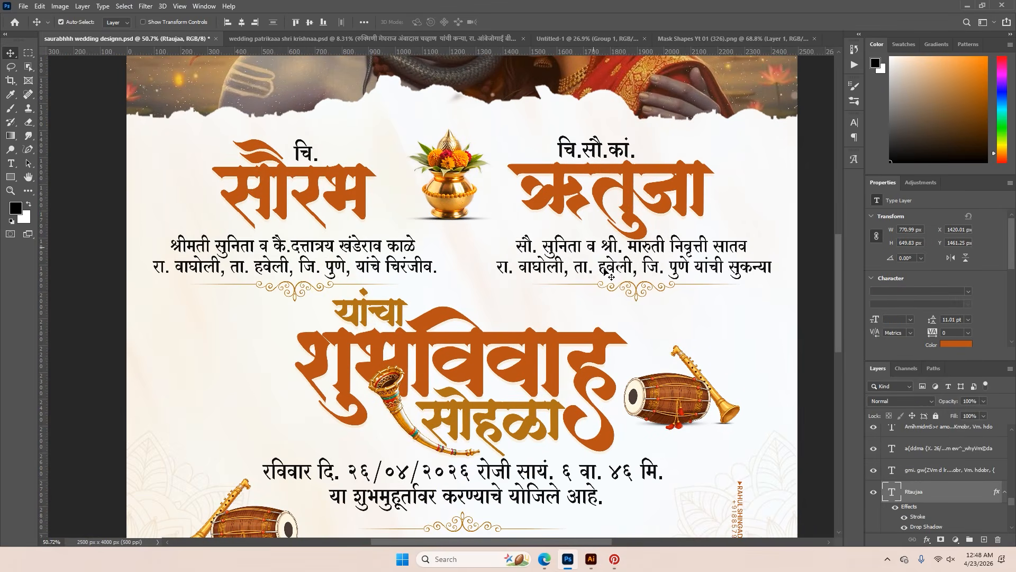
shift+click(596, 258)
scroll(637, 293, up, 4)
scroll(642, 293, down, 4)
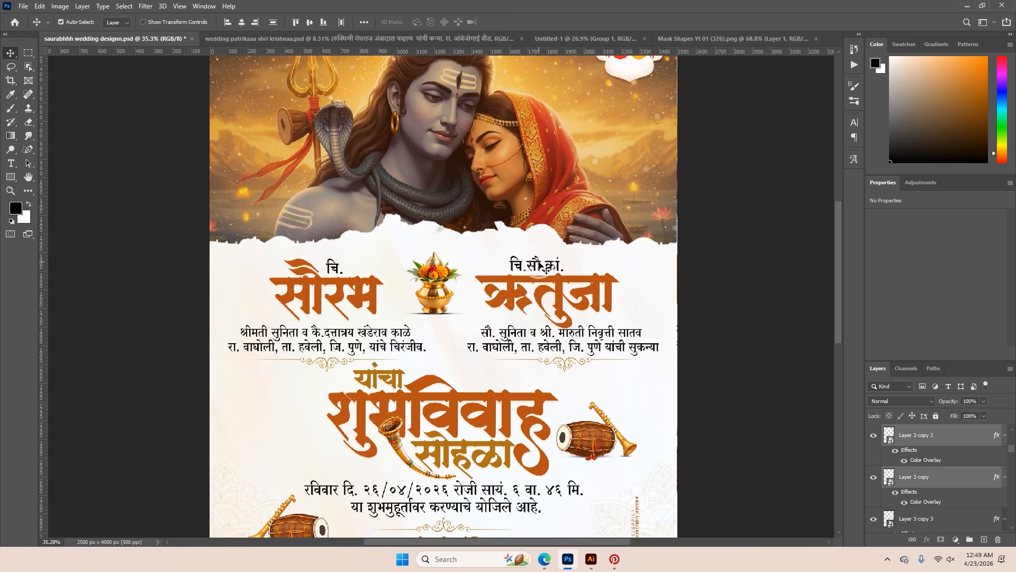
mouse_move(453, 282)
mouse_down()
mouse_move(457, 290)
mouse_move(563, 63)
mouse_move(617, 41)
mouse_move(441, 289)
mouse_up()
Scale down the copied names block to fit the page width and place it just below the torn-paper edge
key(ctrl+t)
key(ctrl+0)
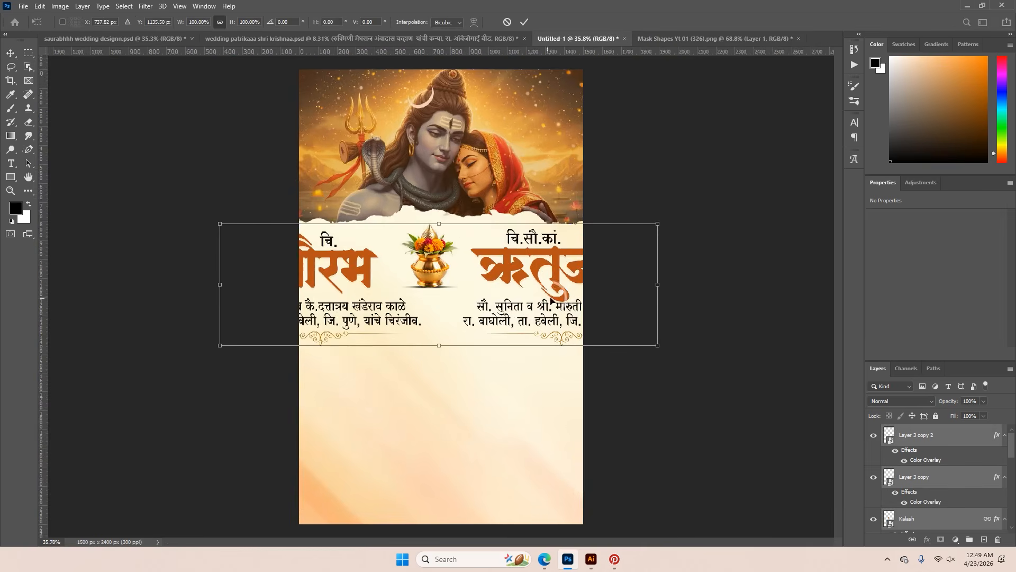
drag(651, 285, 512, 261)
scroll(516, 273, up, 4)
click(523, 23)
click(460, 243)
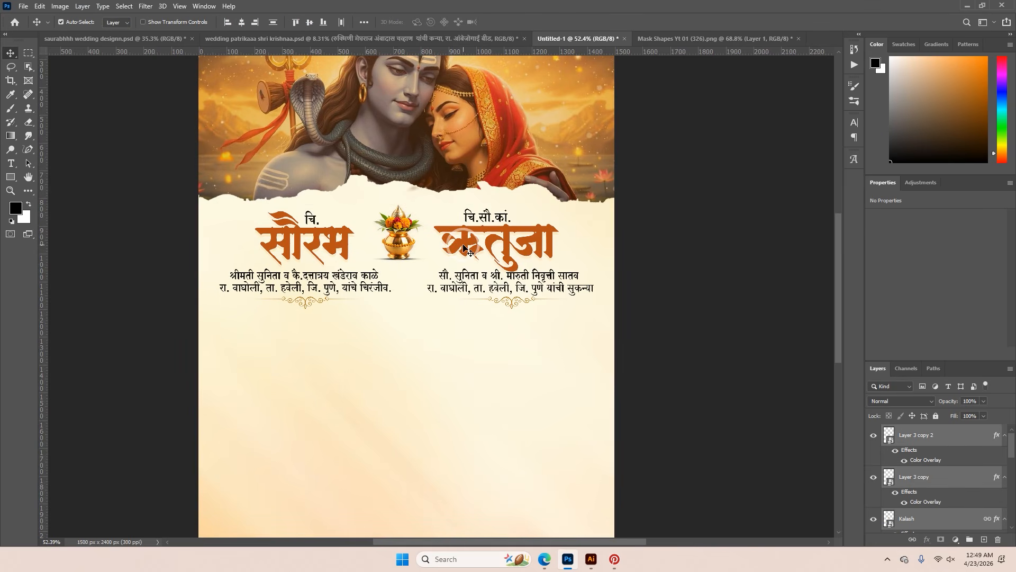
Link the layers of the copied names block and nudge the block slightly upward
click(913, 539)
key(shift+Up)
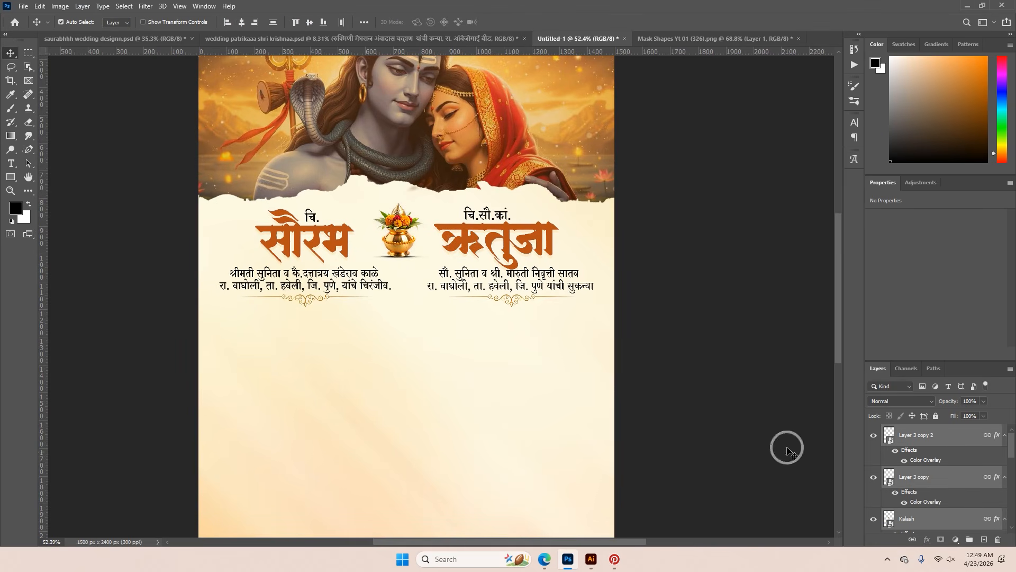
click(710, 397)
Unlock Layer 2, the cream background texture of the invitation
scroll(465, 444, down, 4)
scroll(946, 451, down, 8)
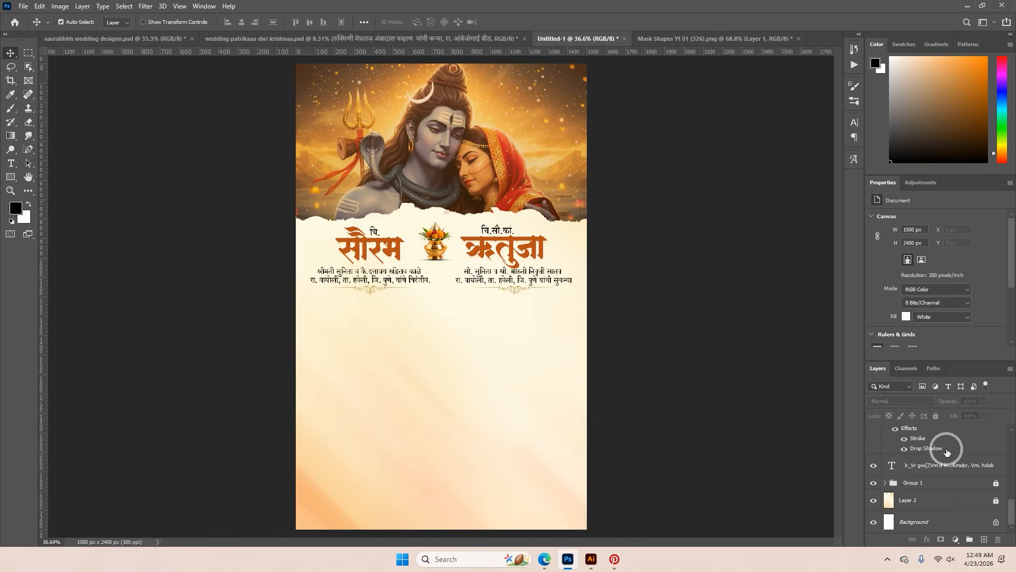
click(964, 493)
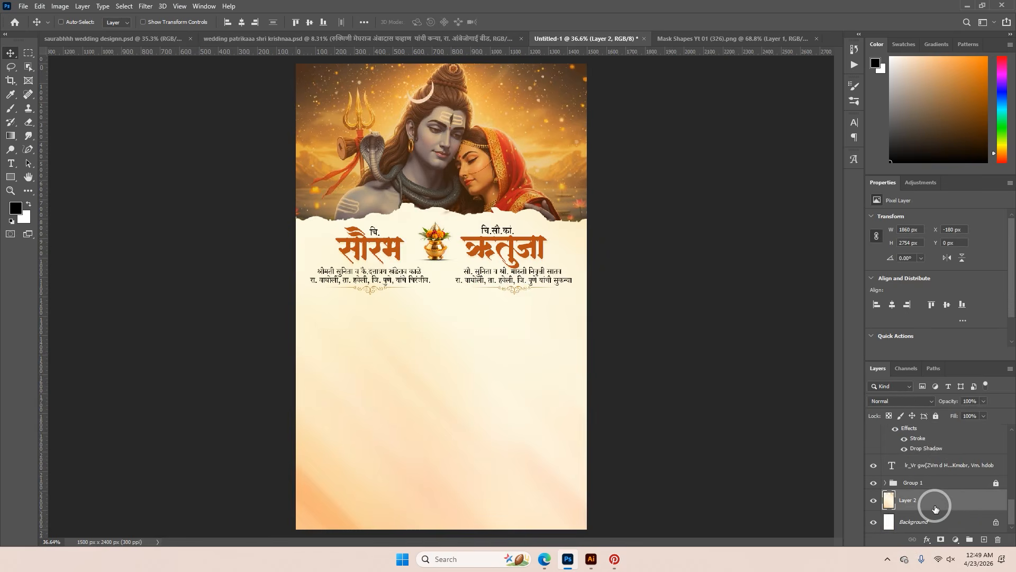
Brighten the Layer 2 background texture with Levels, setting the midtone input to 1.13 and the white input to 252
key(ctrl+l)
drag(531, 114, 713, 195)
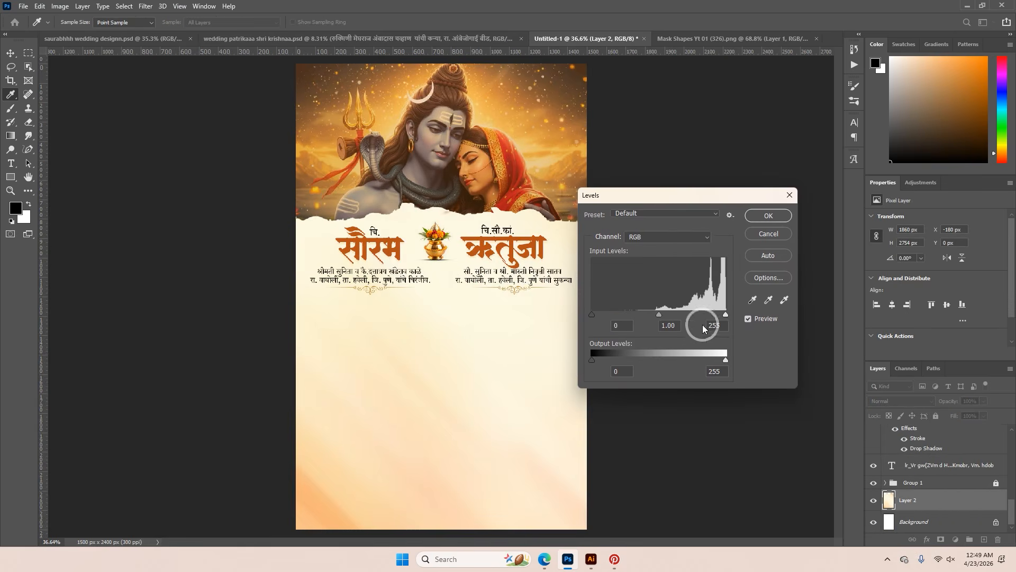
mouse_move(726, 317)
mouse_down()
mouse_move(710, 317)
mouse_move(725, 321)
mouse_up()
mouse_move(659, 314)
mouse_down()
mouse_move(669, 316)
mouse_move(656, 317)
mouse_up()
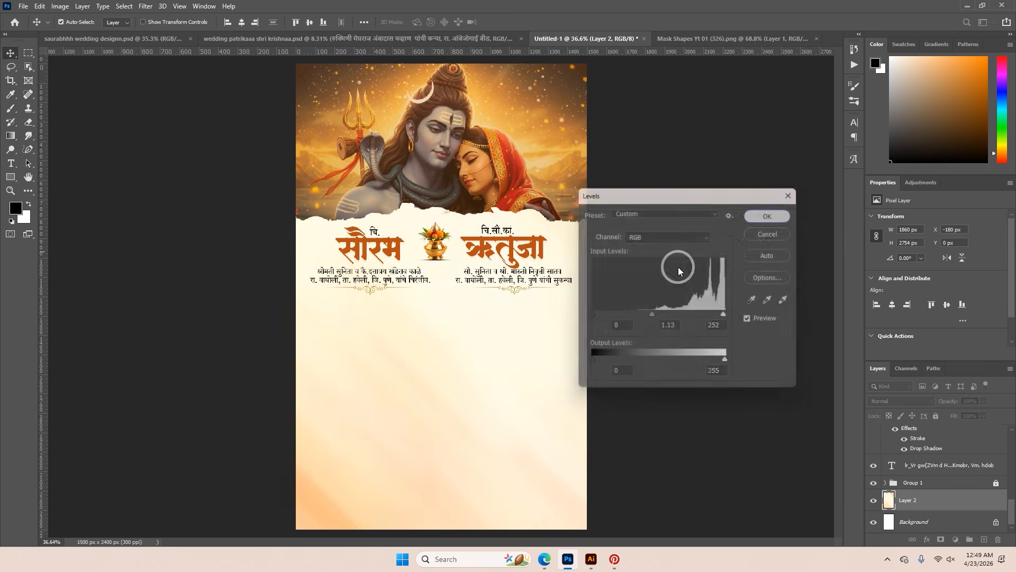
click(768, 215)
key(v)
scroll(557, 330, up, 2)
scroll(557, 331, down, 5)
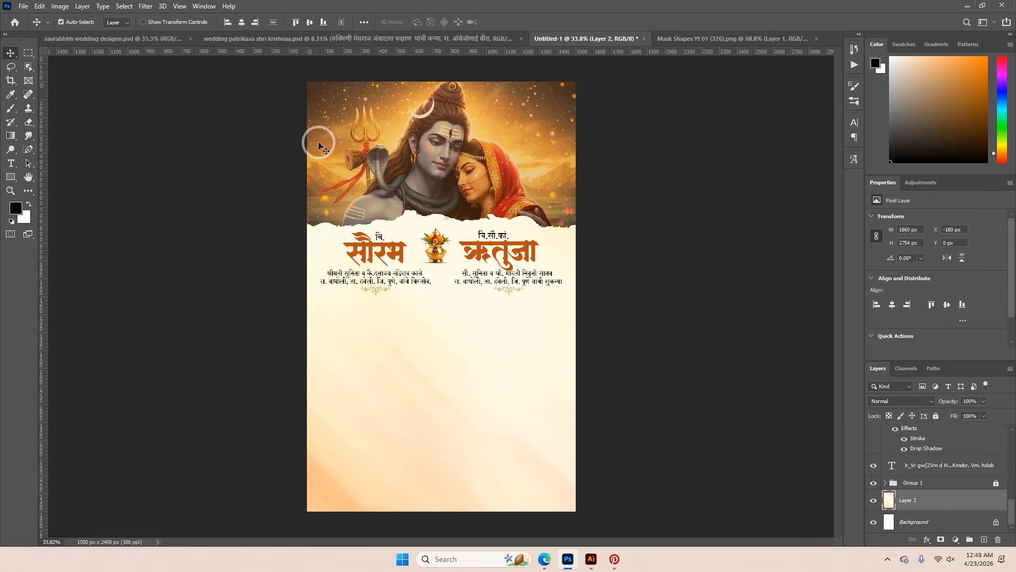
scroll(477, 283, up, 5)
scroll(539, 358, down, 1)
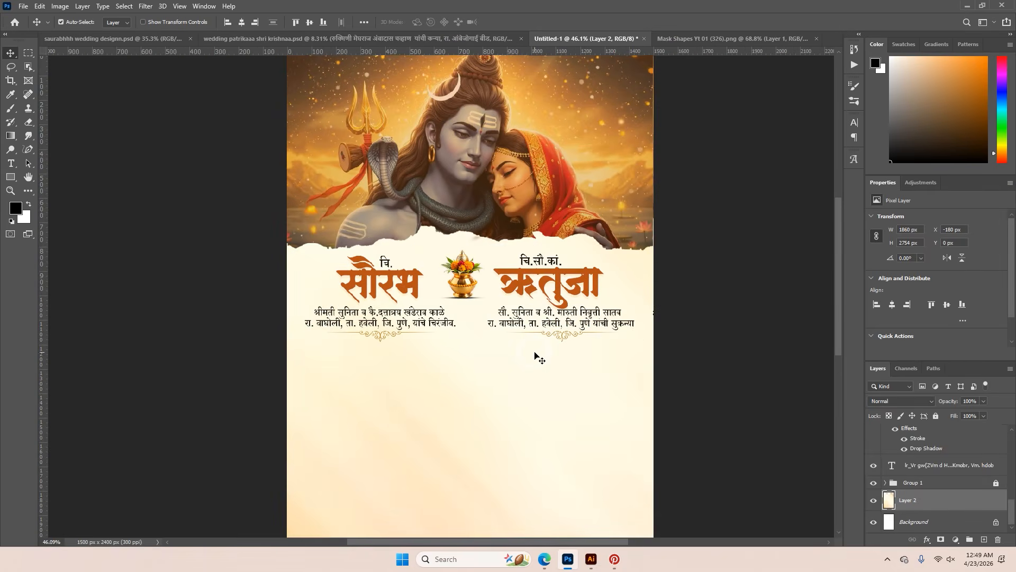
Close the wedding patrikaaa shri krishnaa.psd and Mask Shapes Yt 01 (326).png documents without saving their changes
click(124, 38)
click(363, 38)
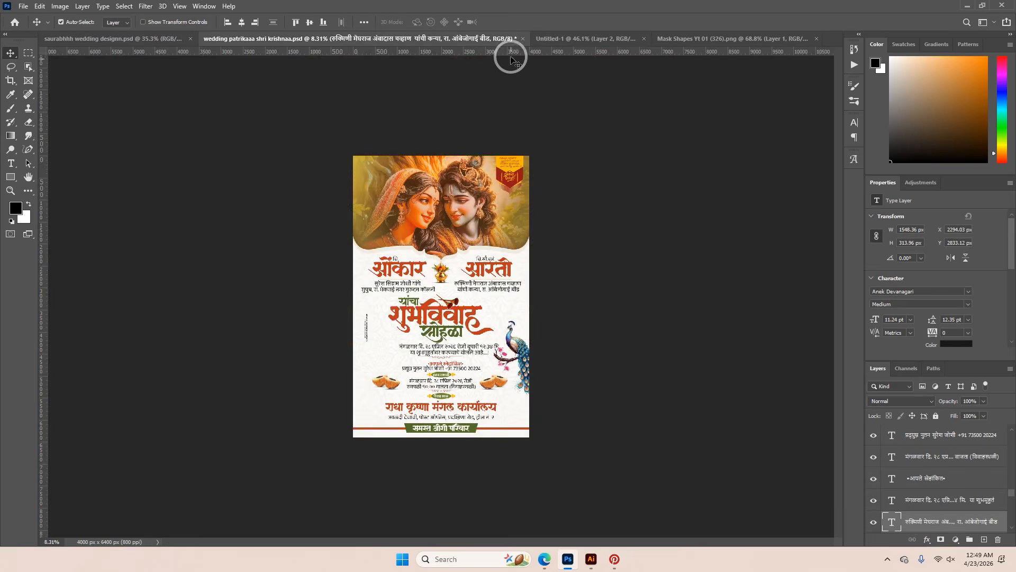
click(523, 40)
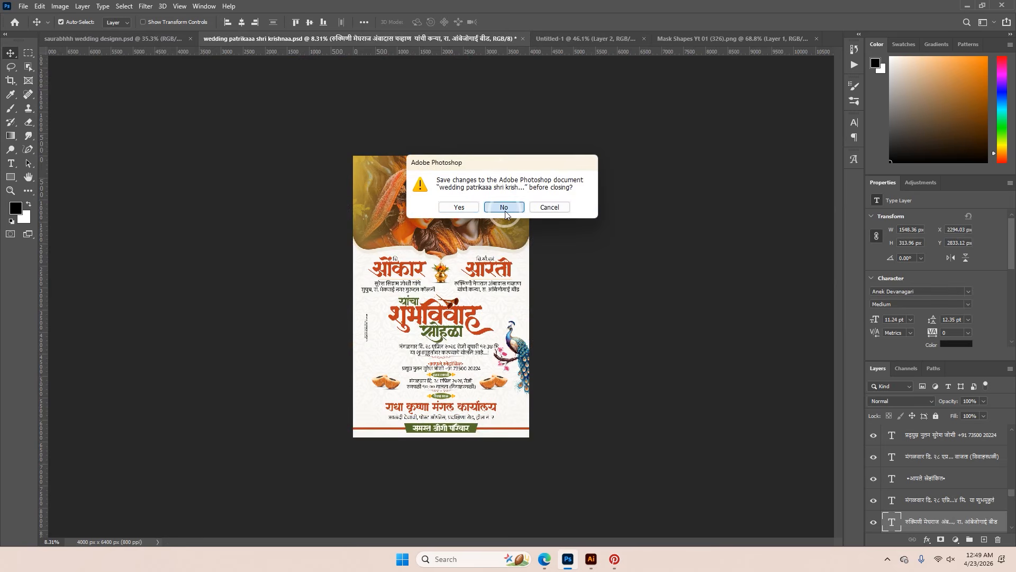
click(505, 210)
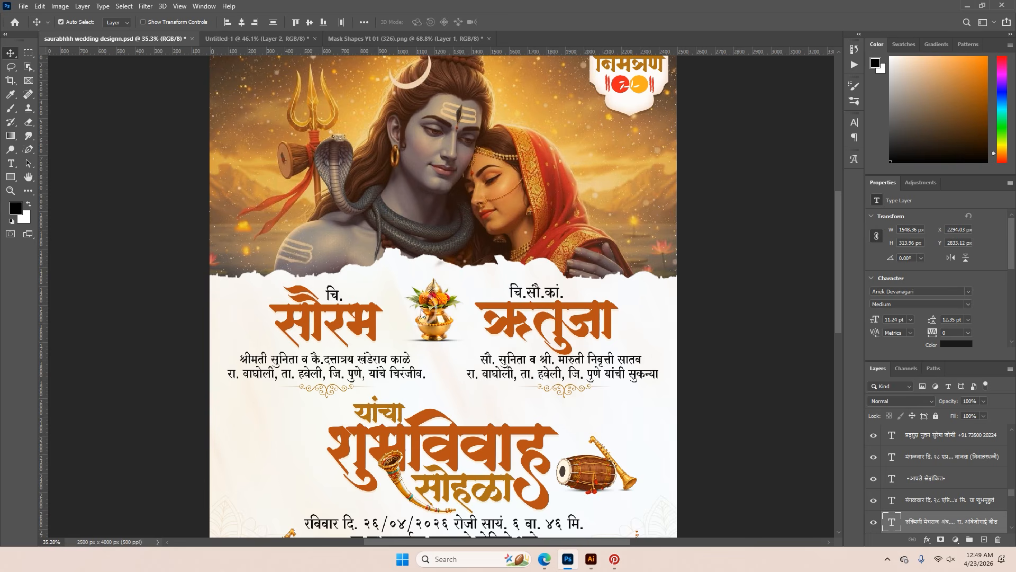
scroll(447, 433, down, 2)
scroll(341, 442, up, 5)
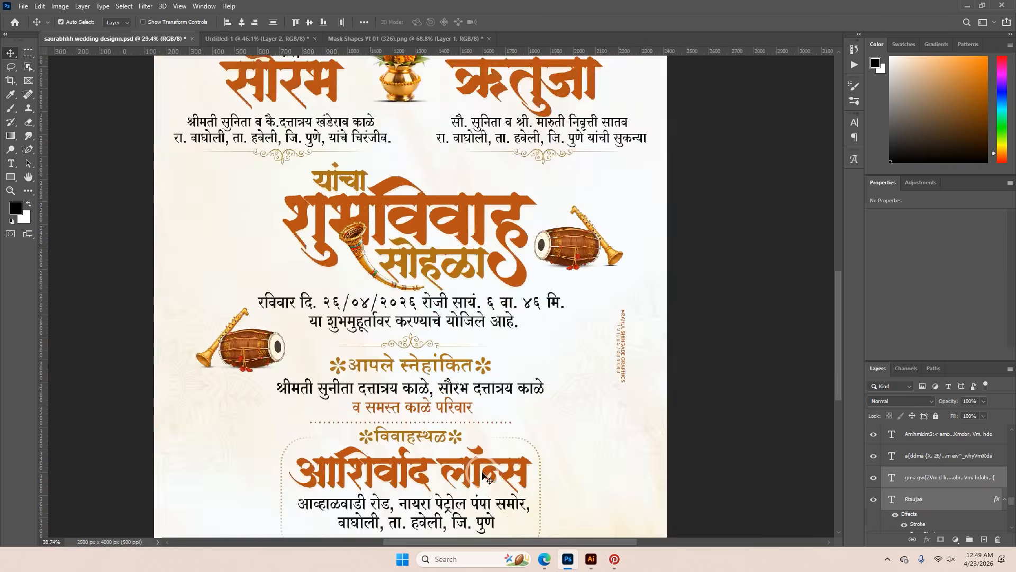
scroll(343, 263, down, 3)
click(363, 39)
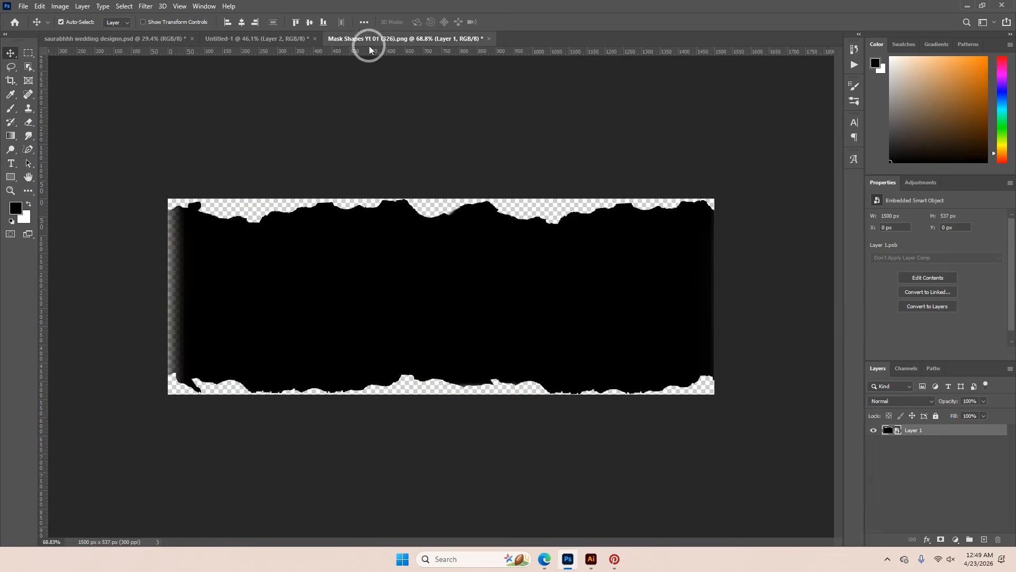
click(489, 39)
click(504, 207)
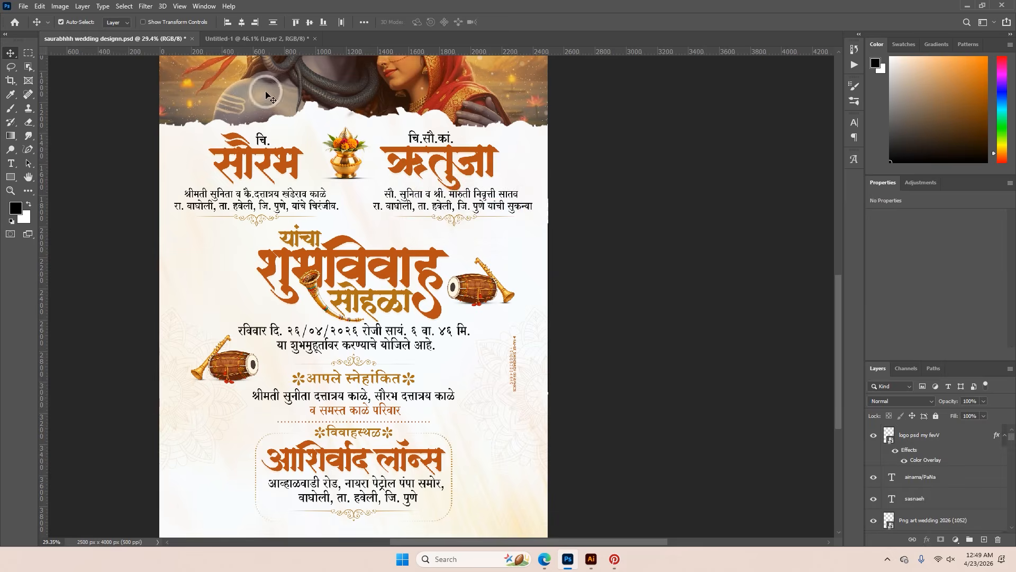
Copy the यांचा शुभविवाह सोहळा title, horn, drum and shehnai images and date lines from the reference invitation into the Untitled-1 document
scroll(354, 253, down, 1)
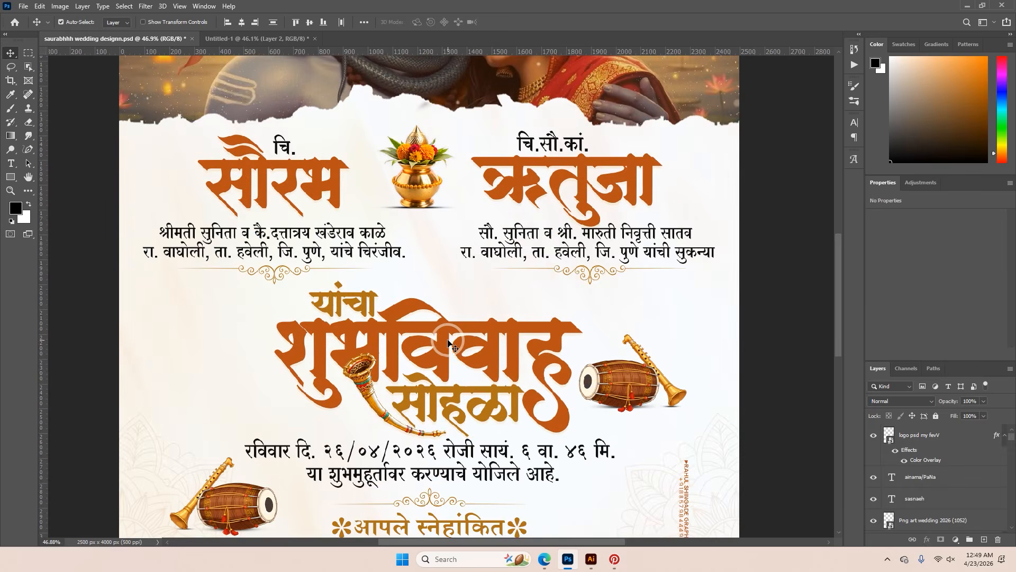
click(449, 343)
drag(365, 401, 390, 391)
scroll(331, 428, up, 4)
scroll(561, 391, down, 4)
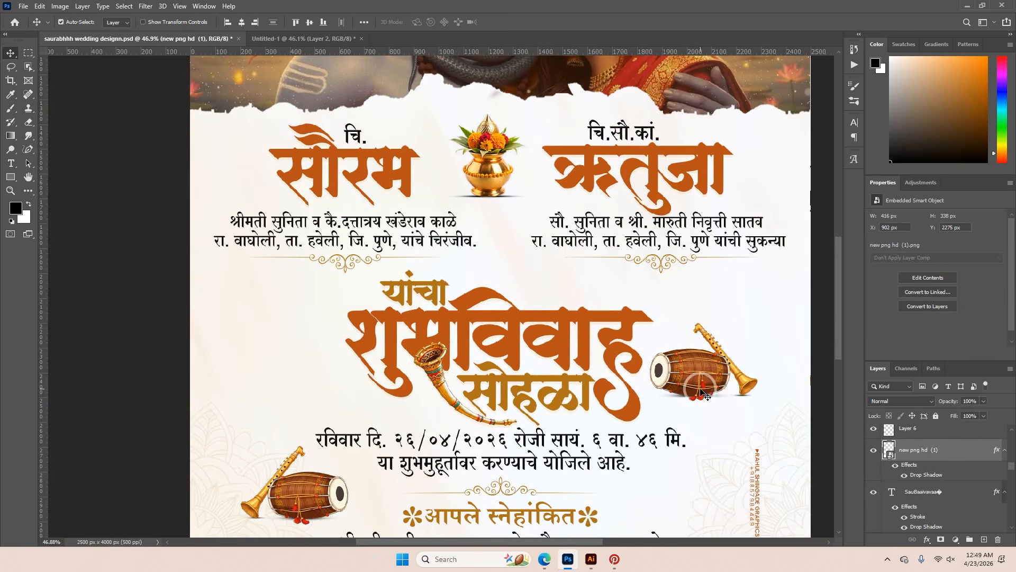
scroll(701, 391, down, 6)
scroll(562, 395, up, 7)
click(598, 308)
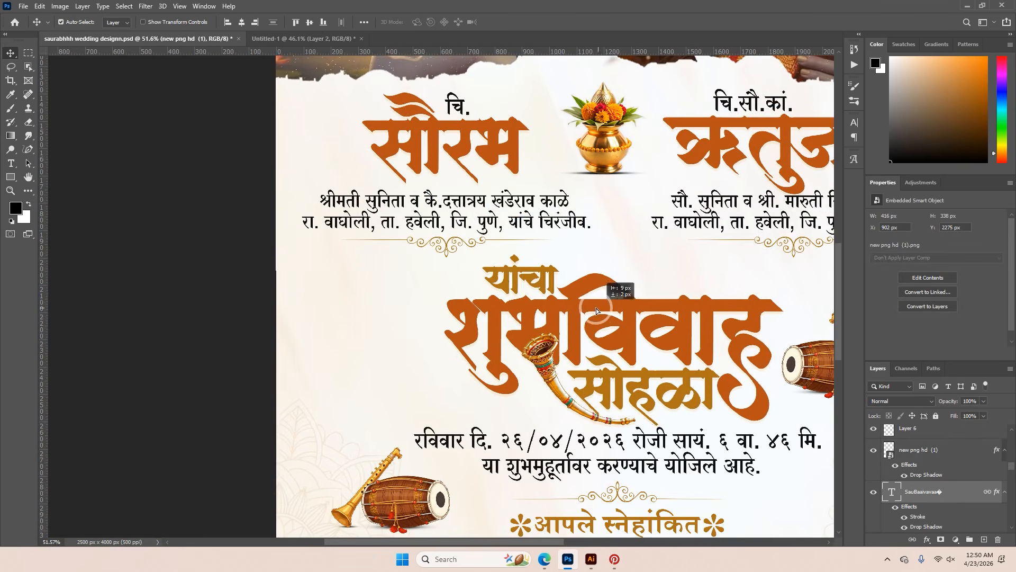
drag(646, 361, 519, 253)
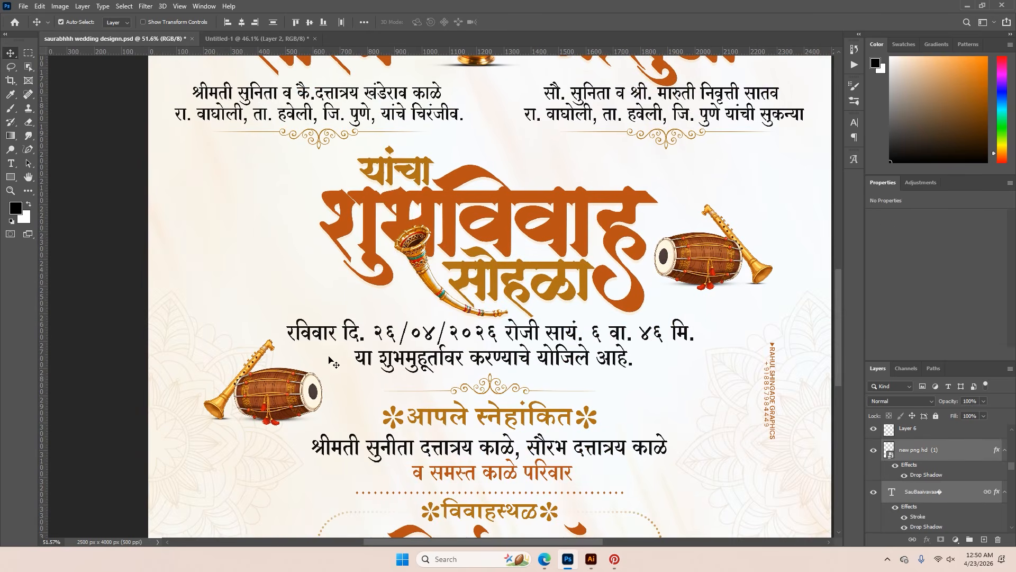
drag(476, 365, 291, 45)
drag(485, 403, 480, 400)
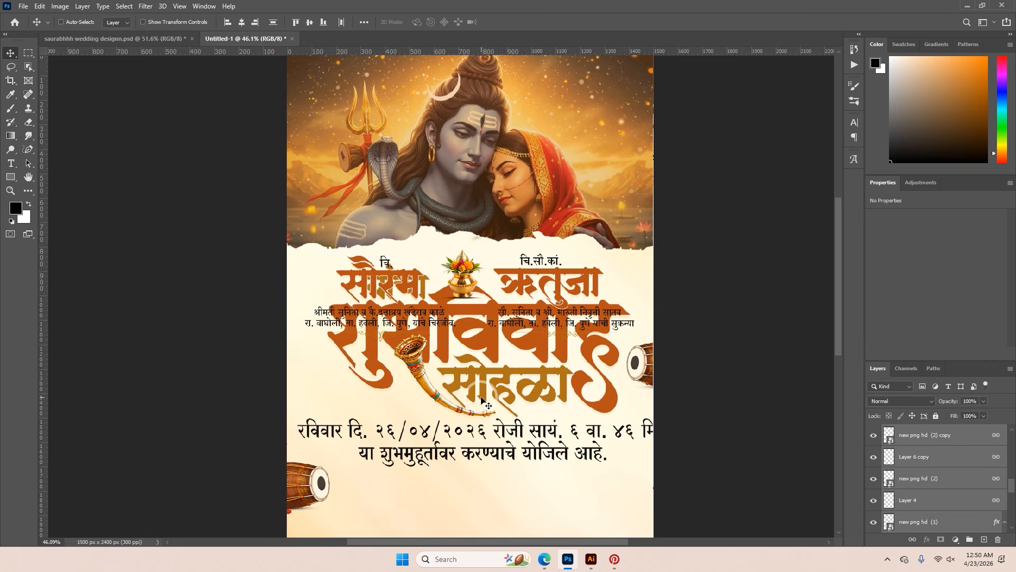
Scale the copied title block to 51.78% and place it centred just below the names block
key(ctrl+t)
drag(480, 263, 480, 336)
drag(487, 365, 477, 372)
drag(579, 391, 596, 391)
drag(524, 389, 524, 392)
drag(596, 397, 602, 396)
drag(506, 387, 526, 399)
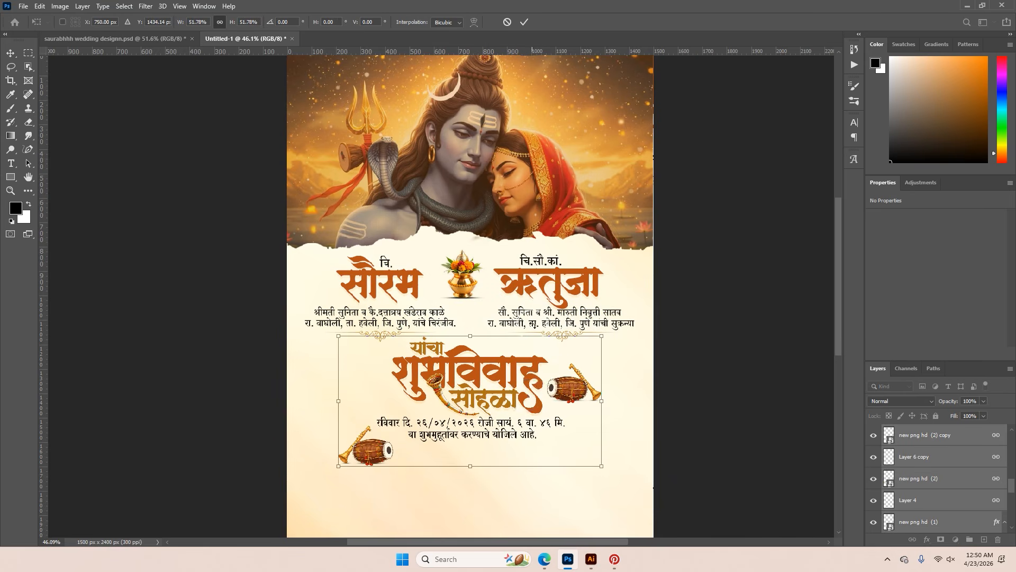
click(524, 26)
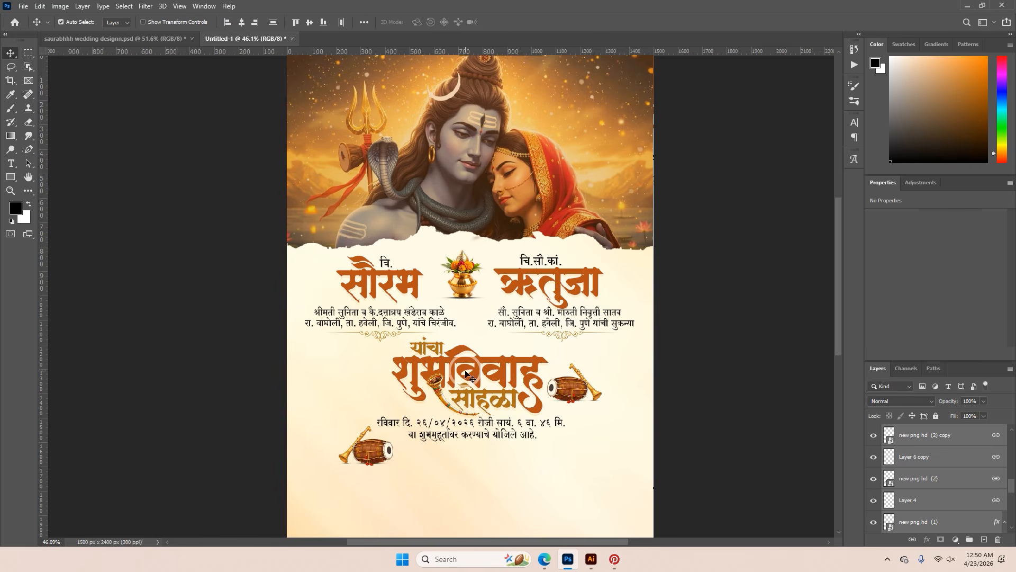
scroll(468, 369, up, 3)
scroll(468, 369, down, 1)
scroll(468, 369, up, 1)
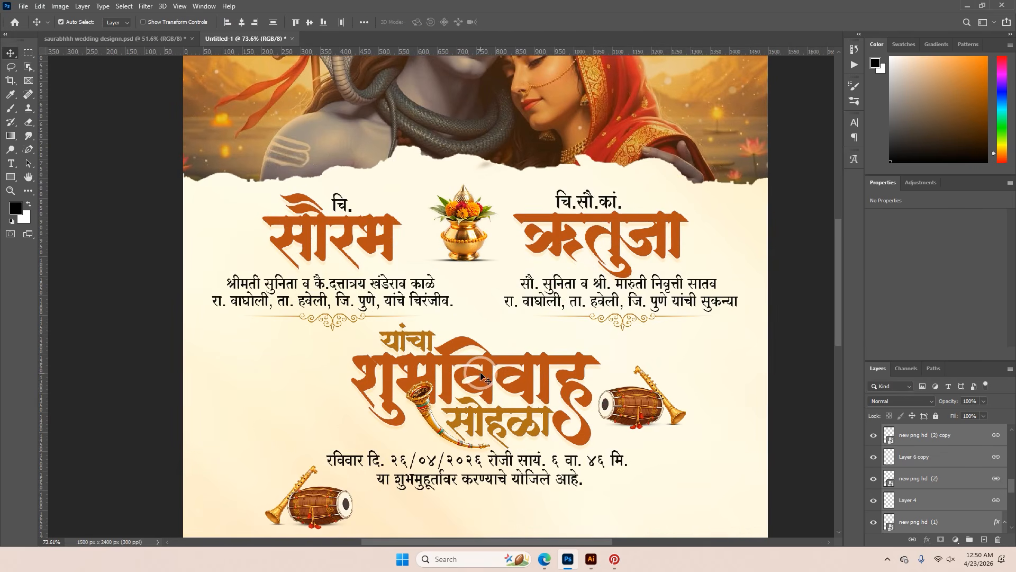
Try to centre the linked शुभविवाह title layers horizontally on the page
click(487, 377)
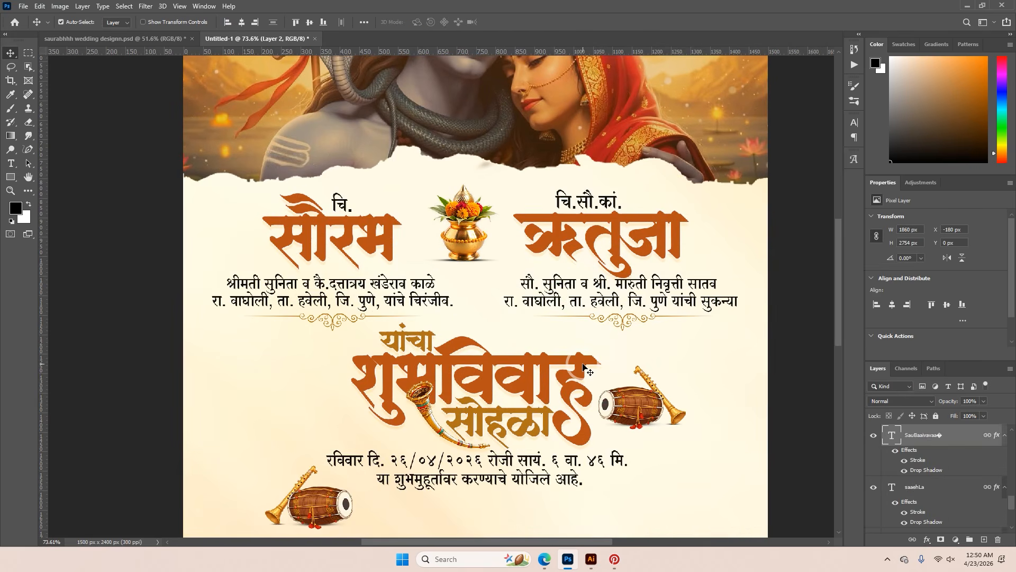
click(244, 23)
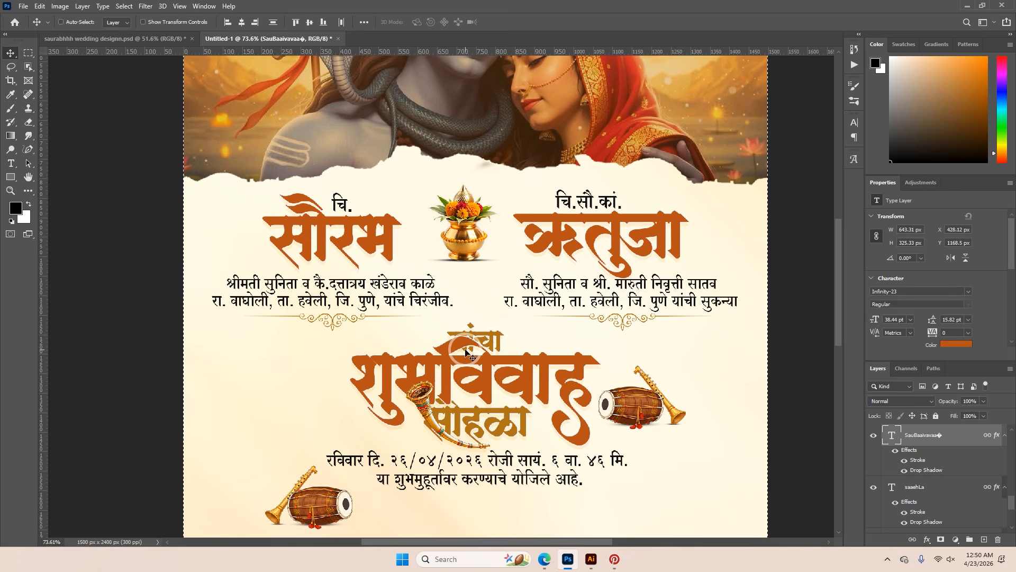
key(ctrl+z)
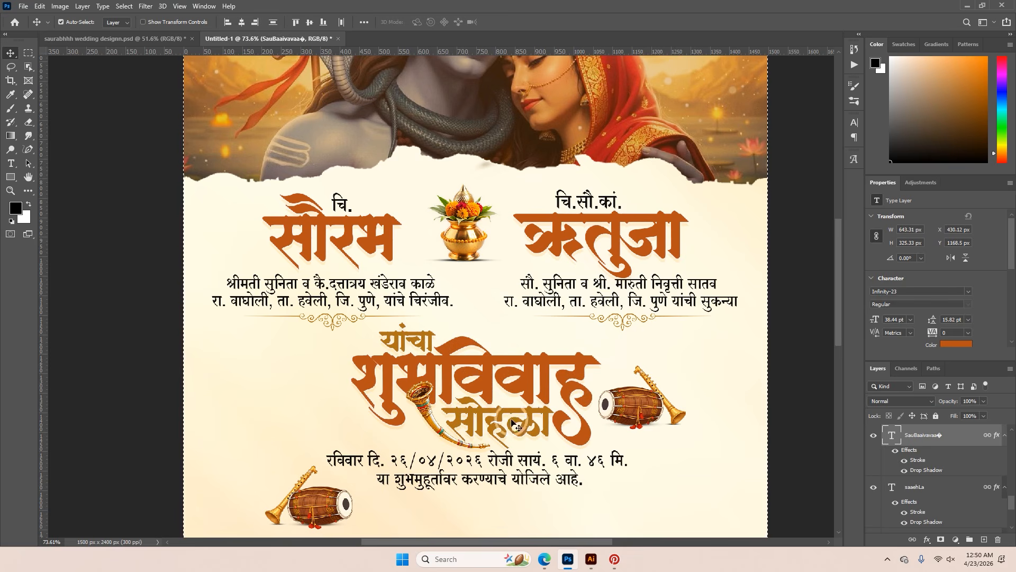
Lock Layer 2, the cream background texture of the invitation
scroll(523, 435, up, 1)
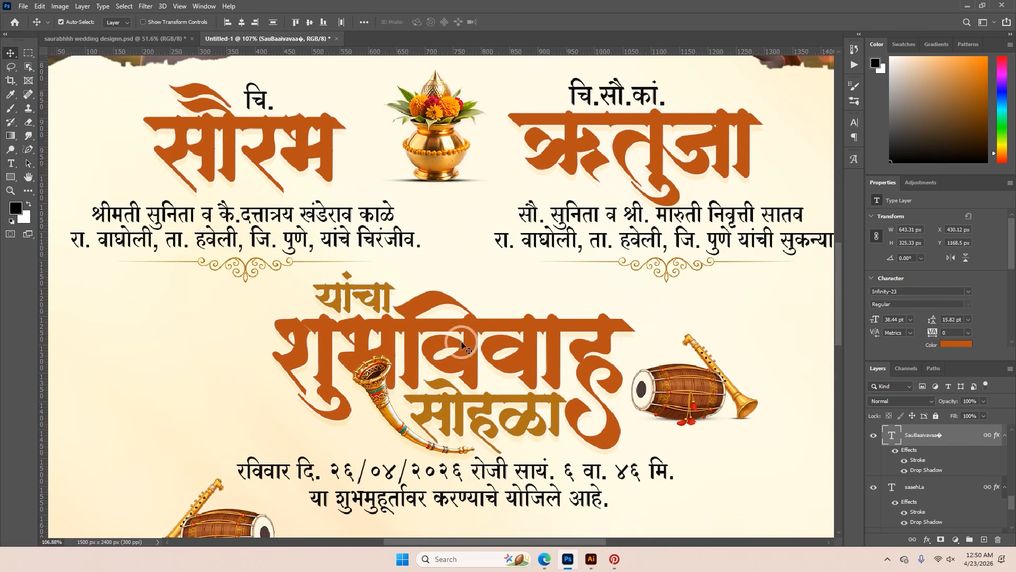
scroll(456, 413, down, 3)
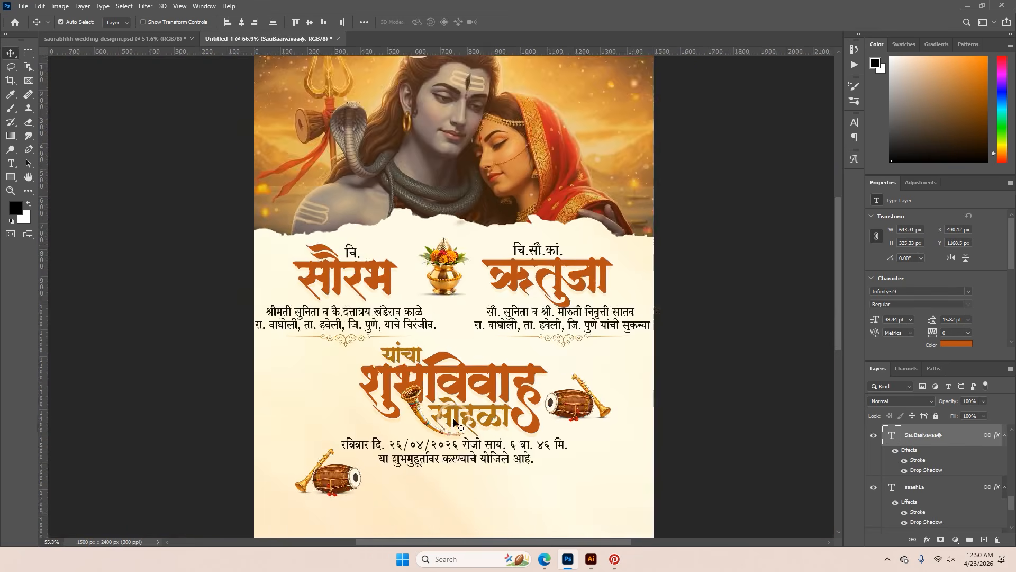
scroll(454, 402, up, 2)
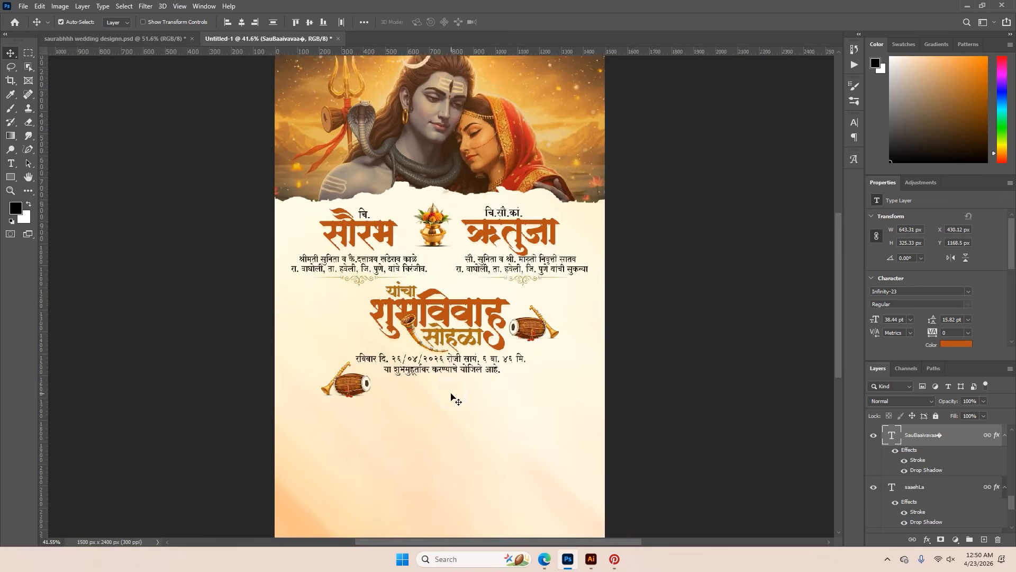
scroll(476, 418, down, 1)
click(480, 422)
click(936, 417)
Copy the आपले स्नेहांकित heading, host family lines, dotted divider, and विवाहस्थळ heading with venue name and address from the reference into Untitled-1
click(176, 41)
scroll(412, 324, up, 3)
drag(432, 347, 396, 172)
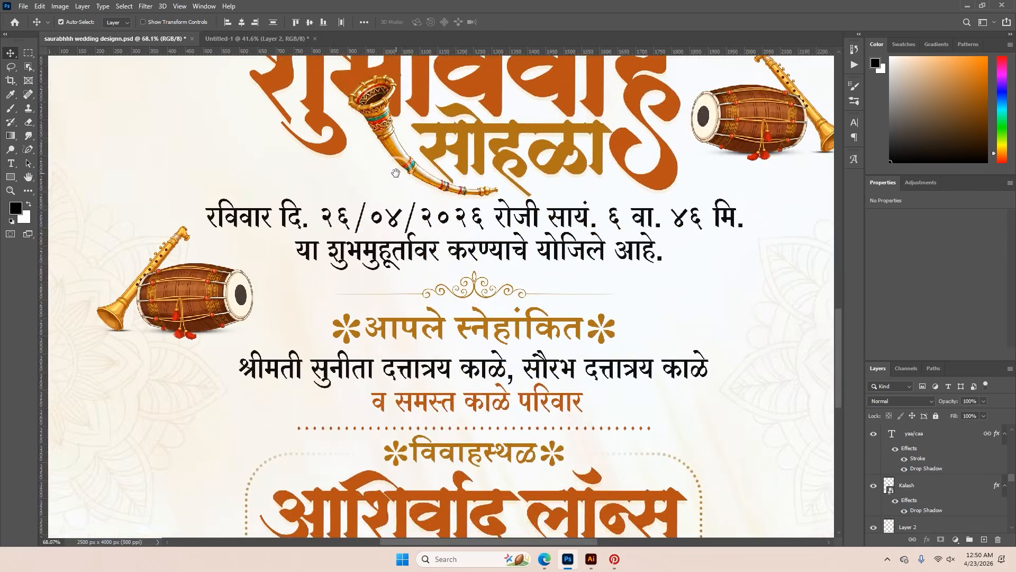
scroll(421, 219, down, 4)
scroll(464, 294, up, 2)
click(459, 261)
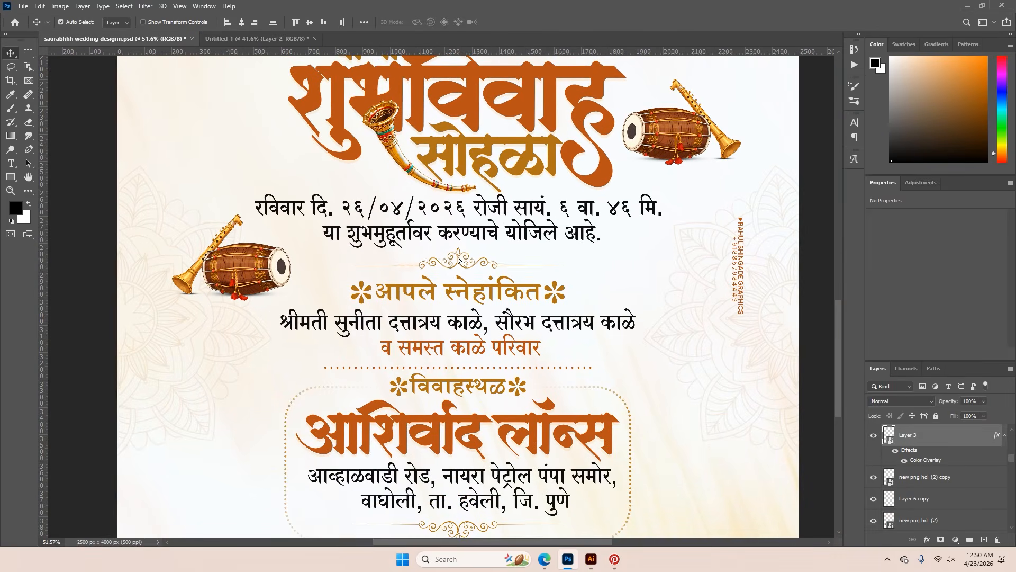
shift+click(467, 290)
click(467, 349)
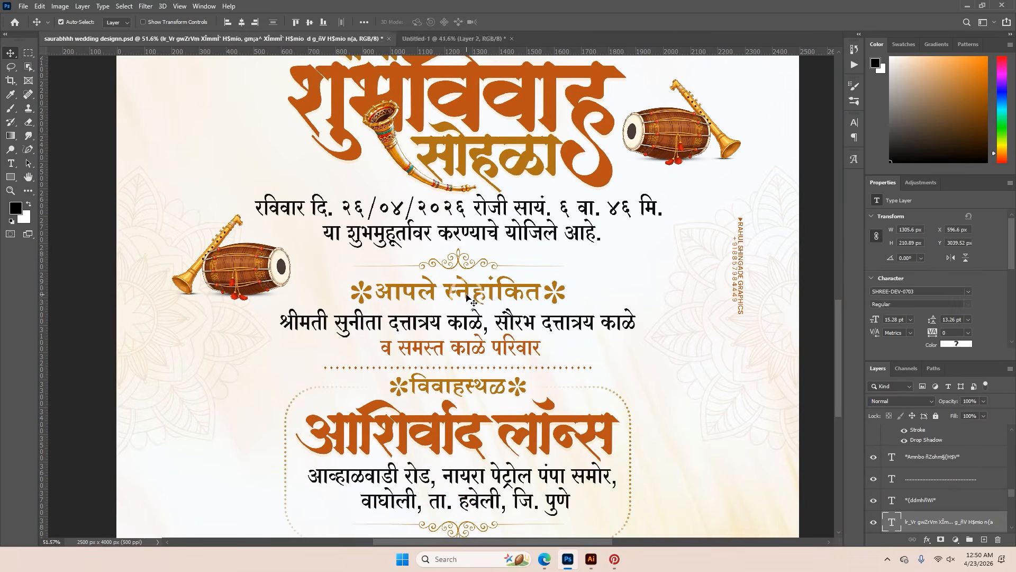
shift+click(469, 292)
shift+click(456, 386)
scroll(454, 400, up, 3)
shift+click(449, 425)
shift+click(468, 359)
shift+click(481, 498)
scroll(478, 481, down, 4)
drag(459, 415, 438, 431)
Scale the copied hosts and venue block to about 883 px wide and place it below the date lines
key(ctrl+t)
drag(438, 337, 442, 399)
drag(430, 436, 435, 416)
scroll(432, 415, up, 5)
drag(501, 274, 493, 303)
click(524, 22)
scroll(524, 259, down, 3)
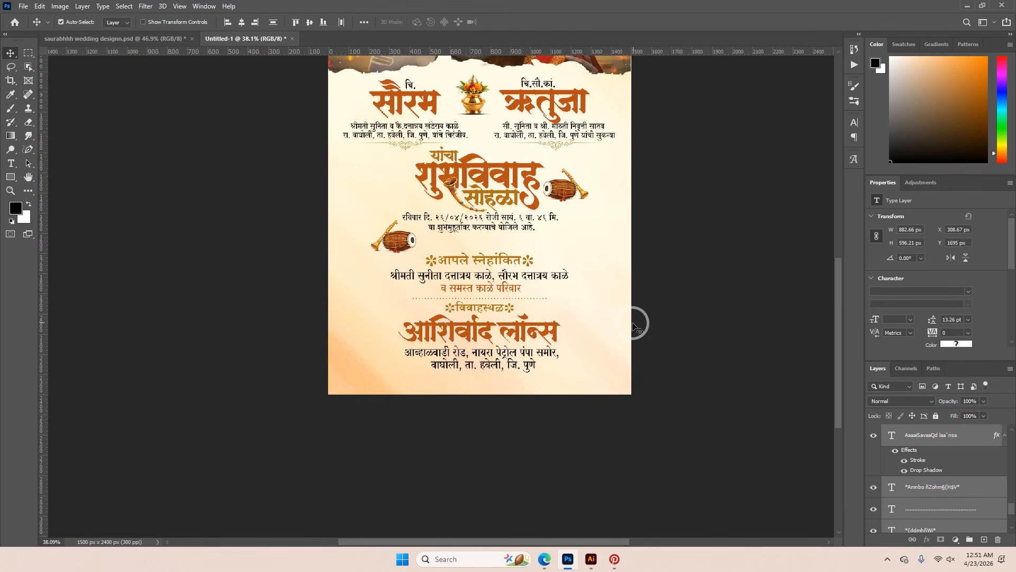
Unlock Layer 1, the background texture layer of the saurabhhh wedding designn.psd reference
click(162, 40)
scroll(609, 450, down, 3)
scroll(632, 489, down, 3)
scroll(937, 495, down, 5)
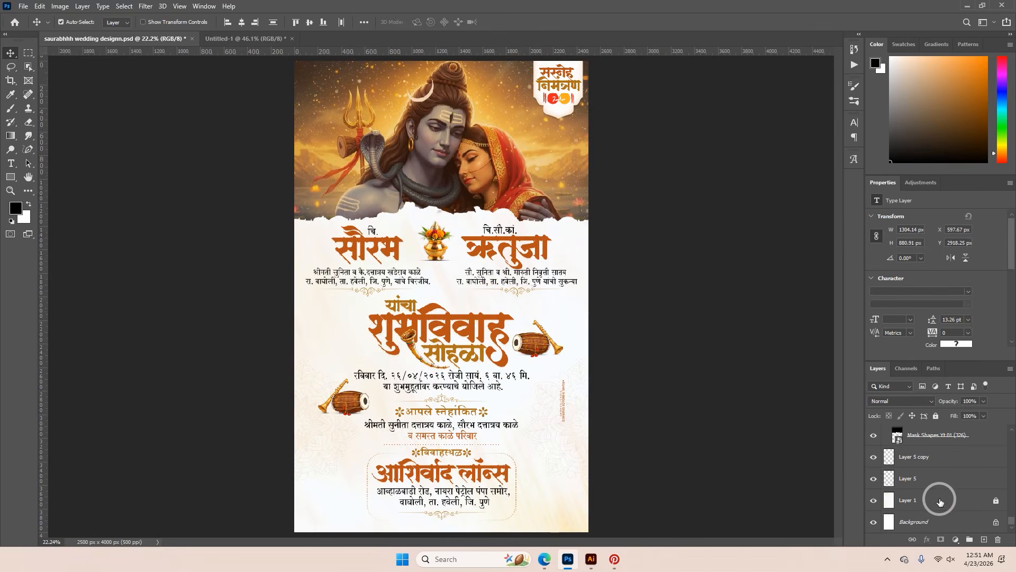
click(927, 501)
click(995, 501)
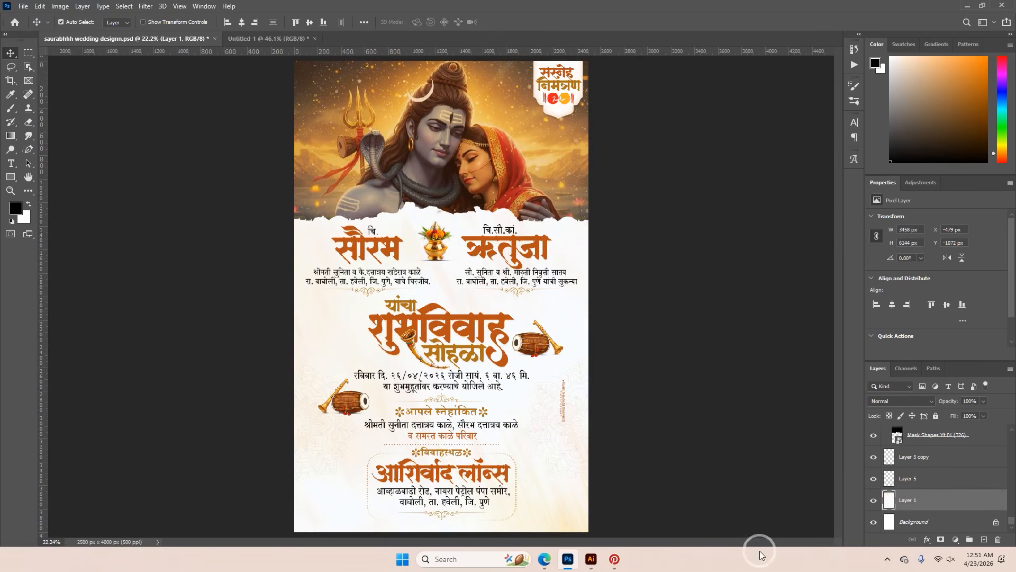
Switch to Pinterest, browse the watercolor backgrounds and copy the orange maple leaf border background image by rawpixel
scroll(486, 385, down, 10)
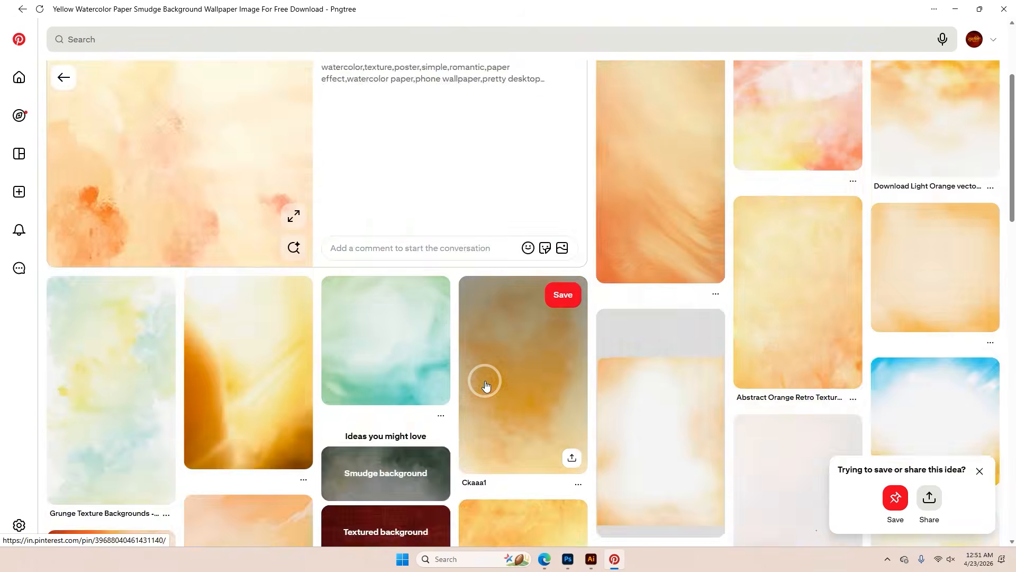
scroll(487, 386, up, 3)
scroll(487, 385, down, 5)
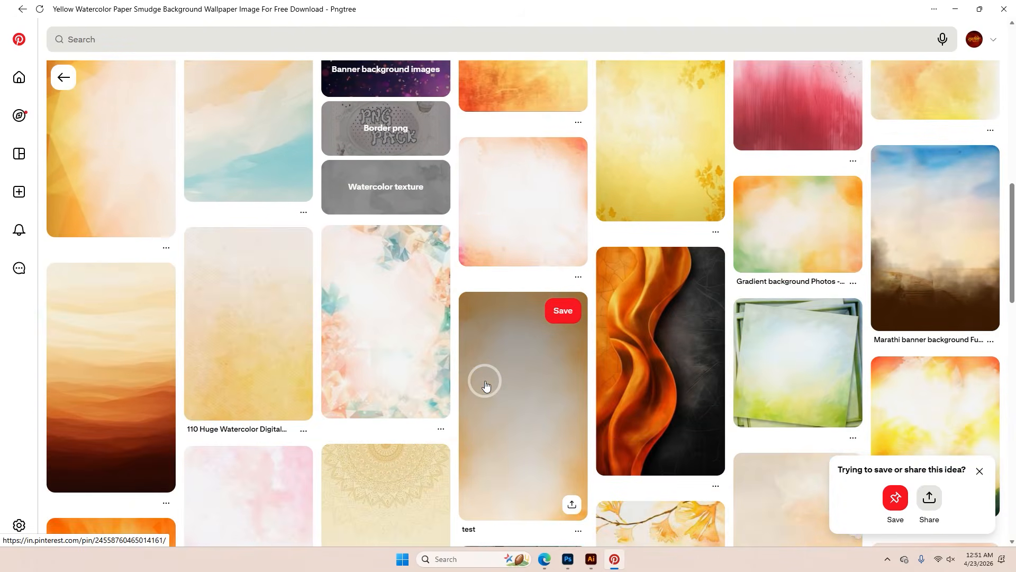
scroll(485, 384, down, 7)
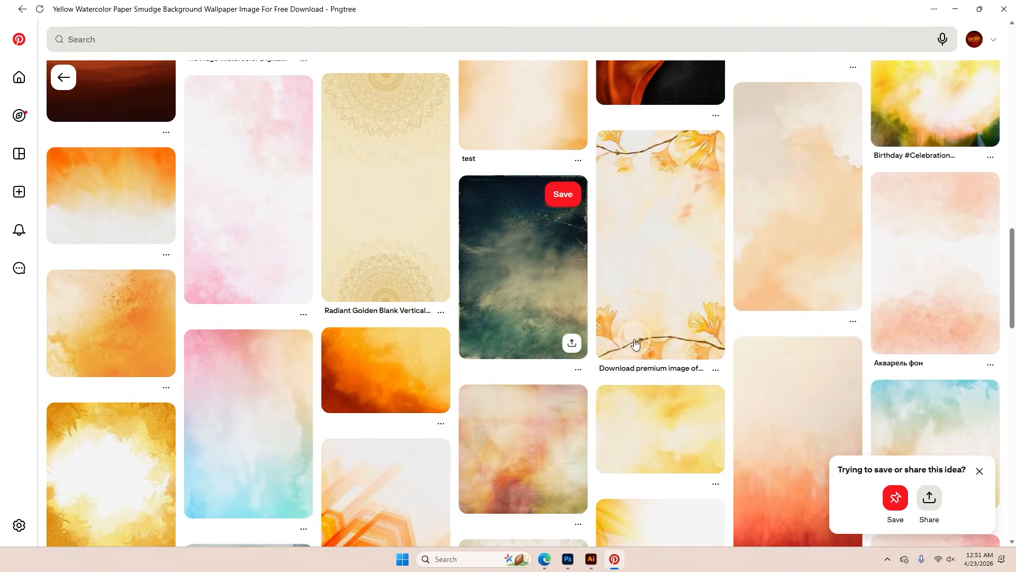
click(672, 265)
right_click(169, 246)
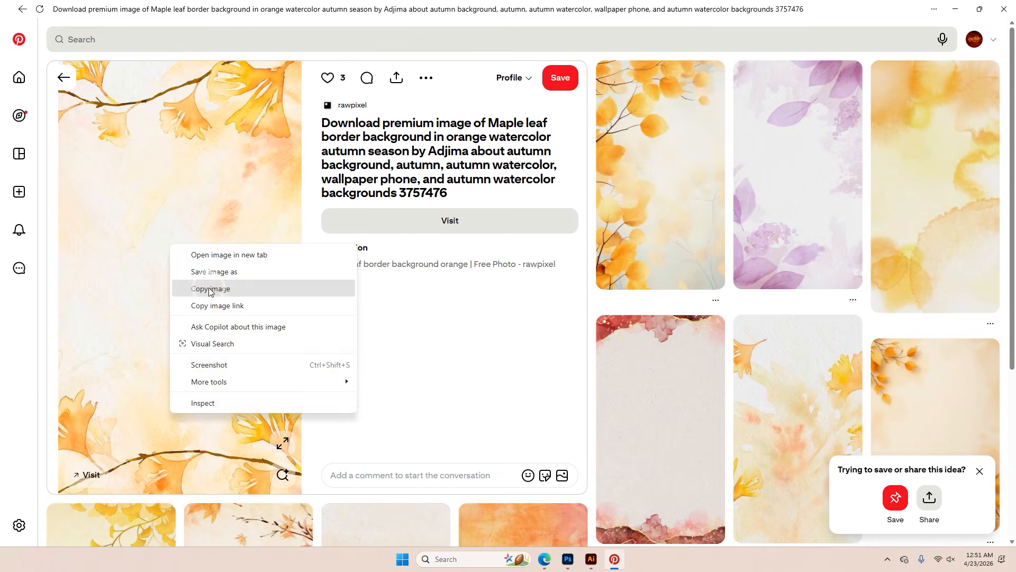
click(206, 289)
scroll(479, 402, down, 4)
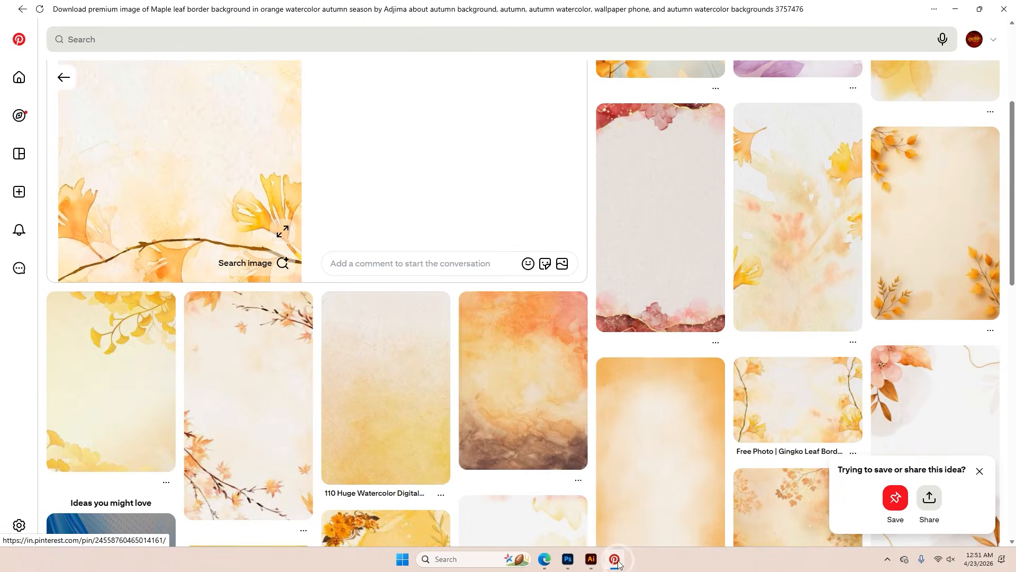
Switch from Pinterest back to Photoshop and delete the cream background texture, Layer 2, from Untitled-1
click(291, 391)
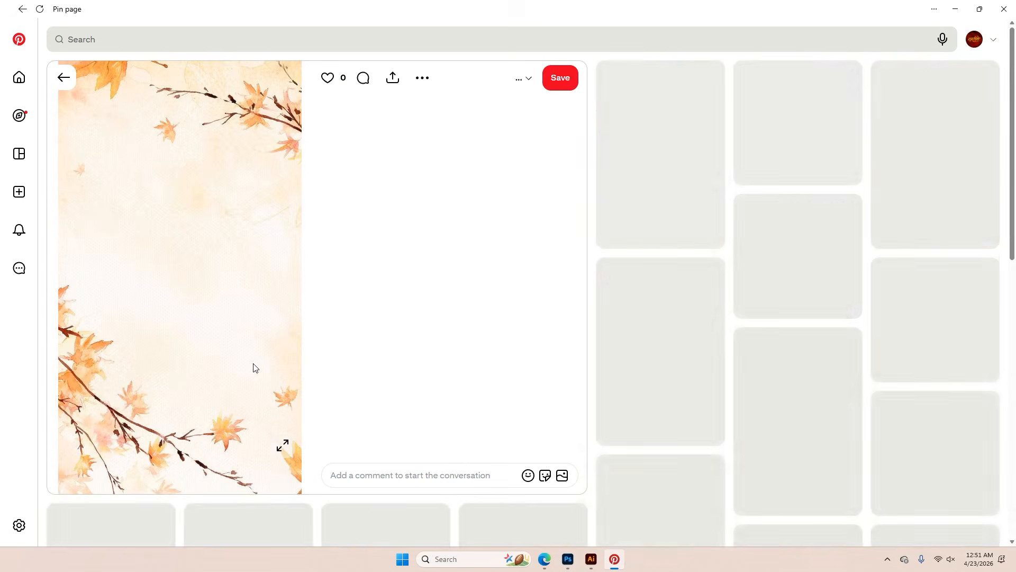
click(565, 562)
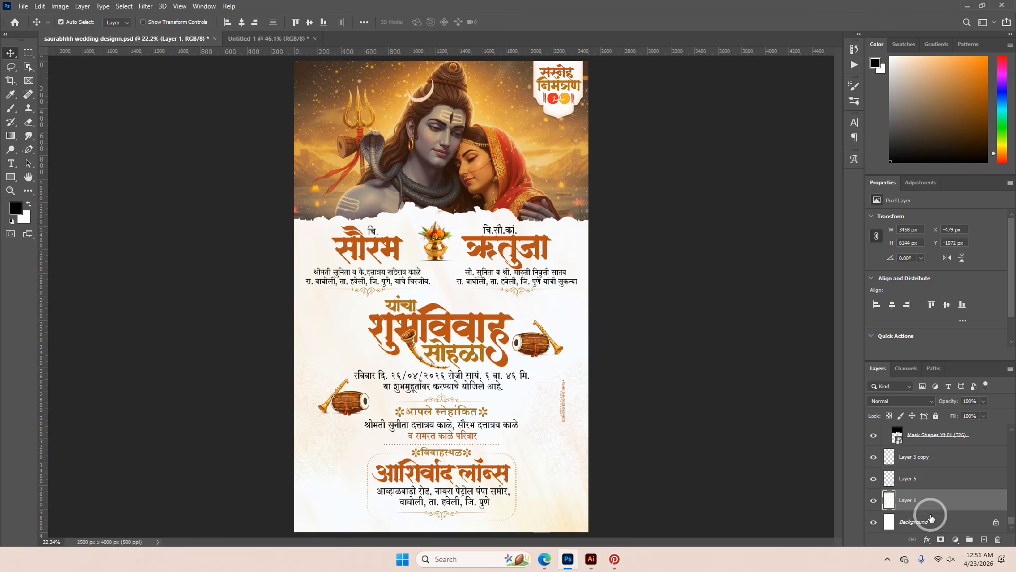
ctrl+click(369, 95)
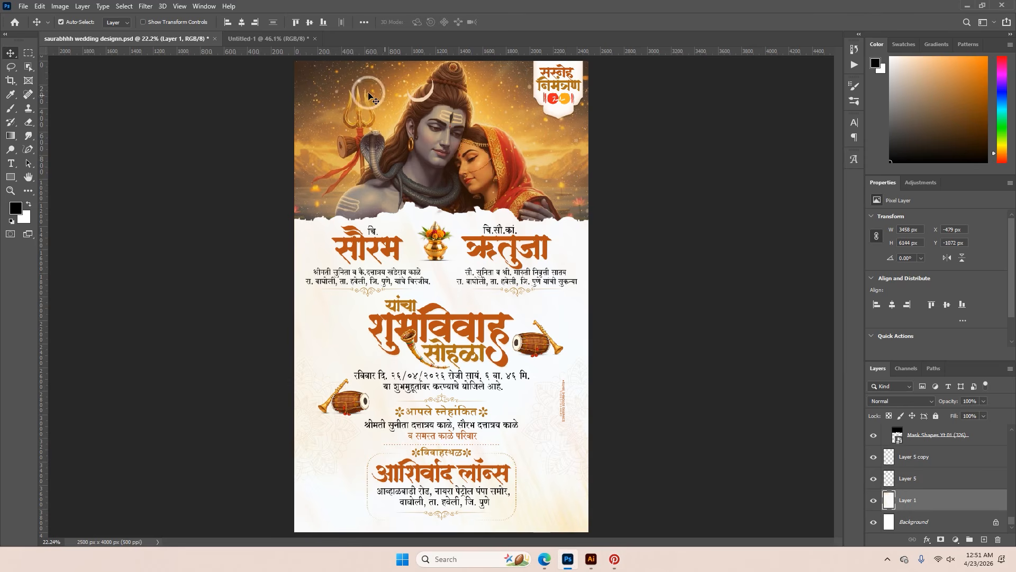
click(280, 46)
click(919, 500)
click(996, 500)
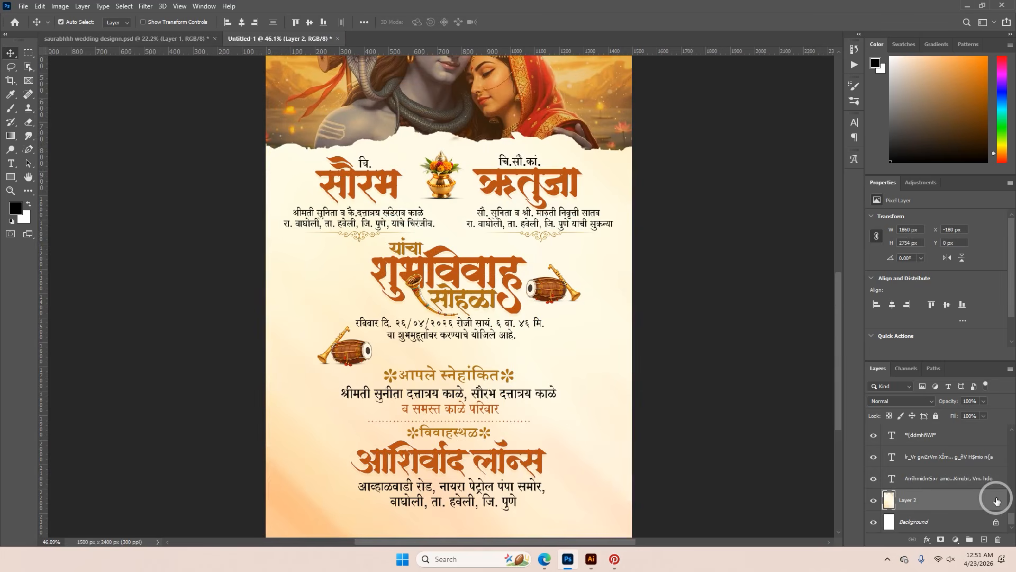
key(Delete)
Paste the copied leaf background image behind the invitation content and enlarge it to about 1713 x 3048 px, covering the canvas
key(ctrl+v)
key(ctrl+t)
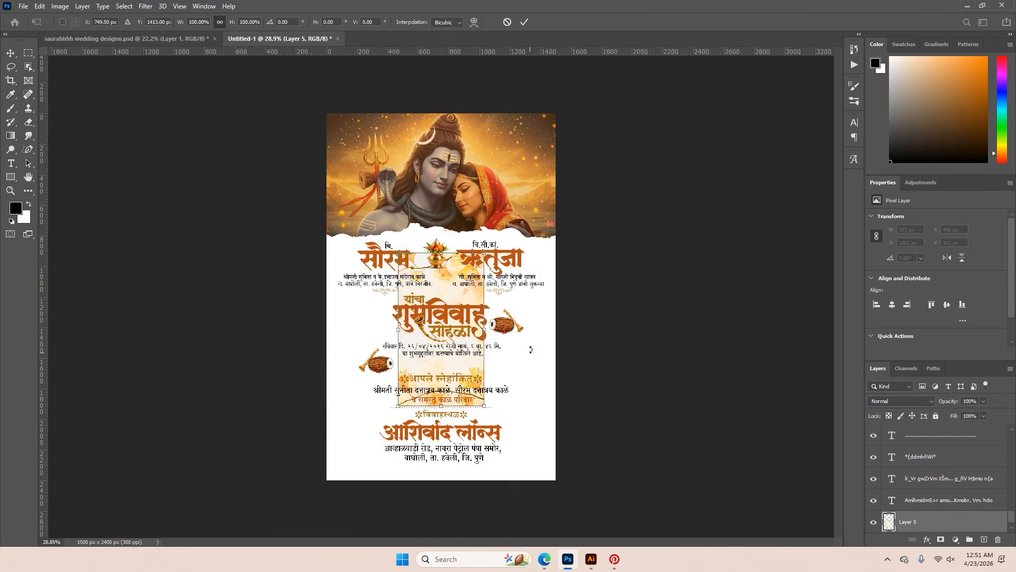
drag(487, 324, 572, 331)
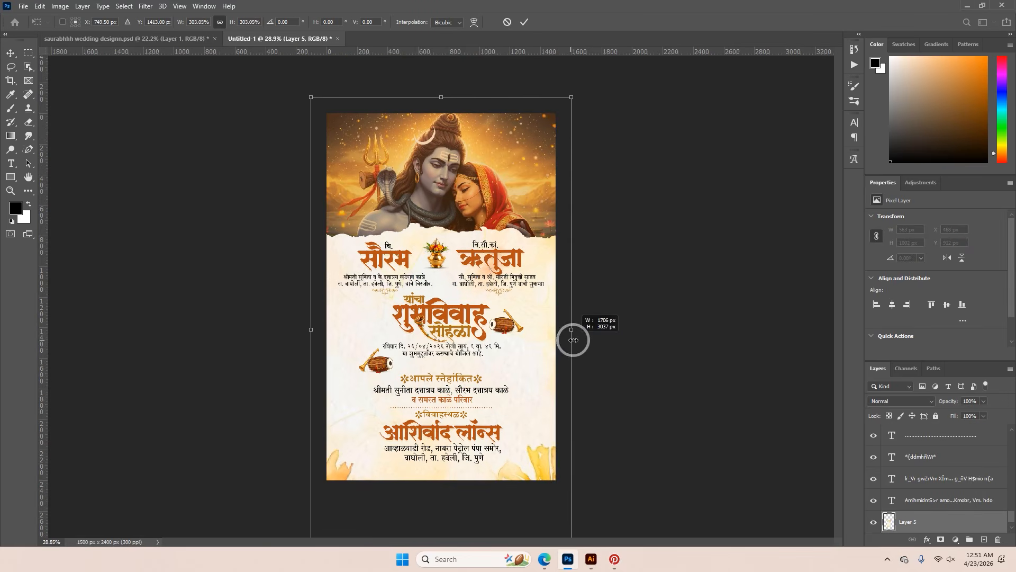
click(527, 23)
key(ctrl+0)
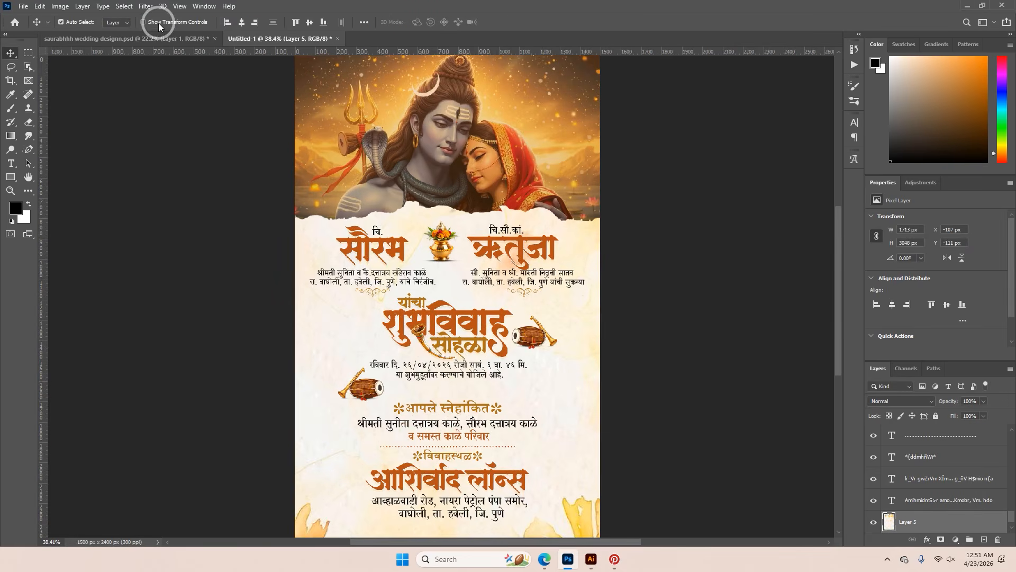
Apply the Motion Blur filter to the pasted leaf background layer
click(145, 6)
mouse_move(186, 114)
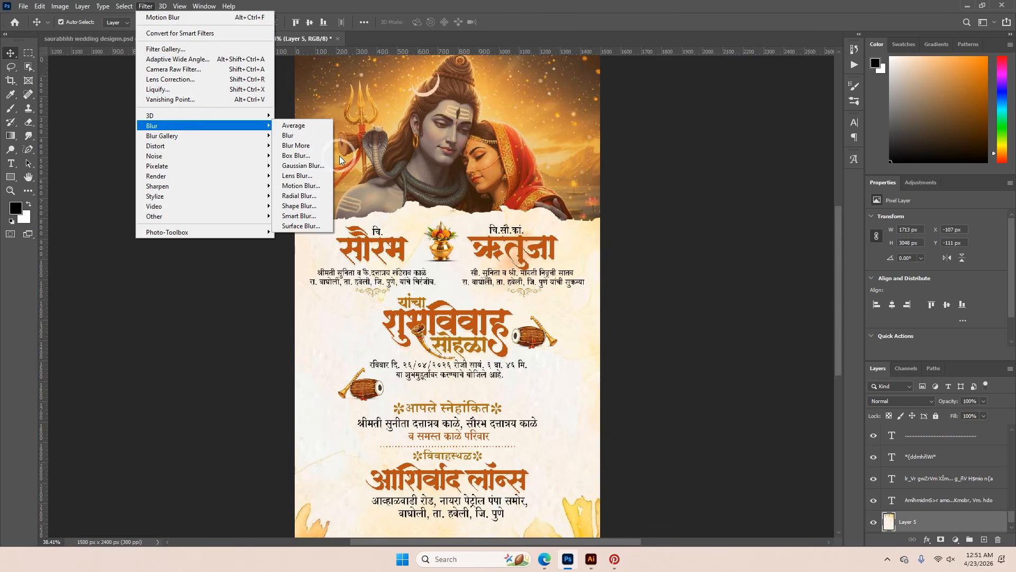
click(310, 186)
click(549, 128)
Scale the blurred background to about 1906 x 3390 px, extending it well past the canvas edges
scroll(576, 388, up, 3)
drag(576, 388, 601, 242)
key(ctrl+0)
key(ctrl+t)
drag(649, 196, 626, 238)
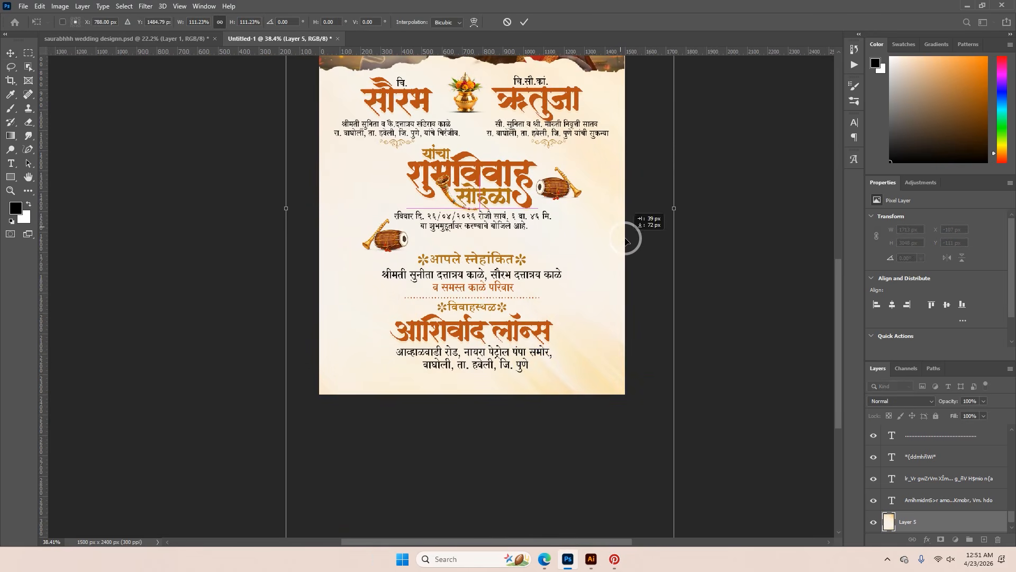
click(525, 23)
scroll(585, 379, up, 7)
drag(557, 214, 604, 427)
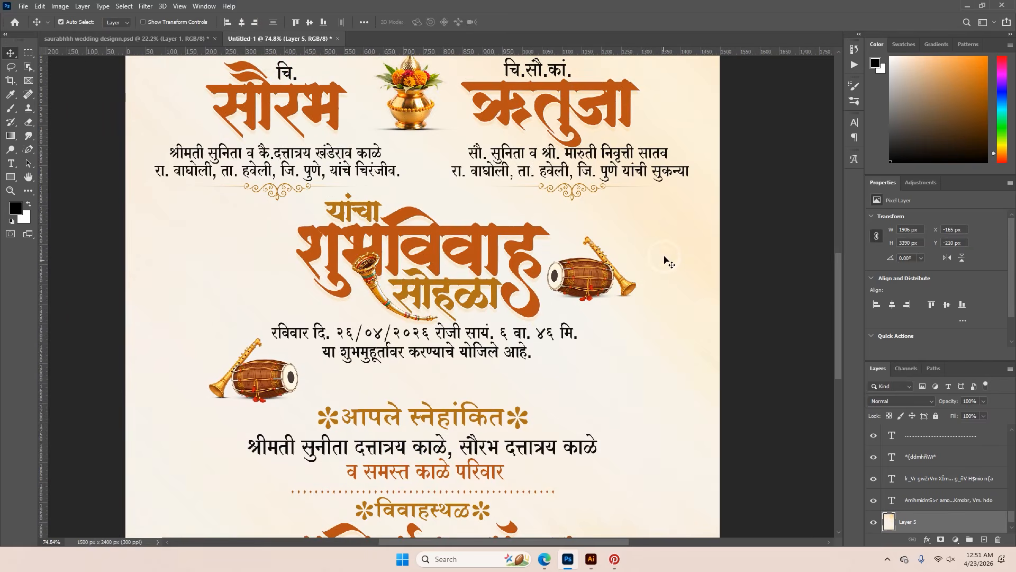
scroll(665, 254, down, 2)
scroll(369, 315, down, 3)
scroll(545, 499, up, 3)
scroll(600, 509, down, 2)
scroll(508, 462, down, 1)
scroll(466, 423, up, 3)
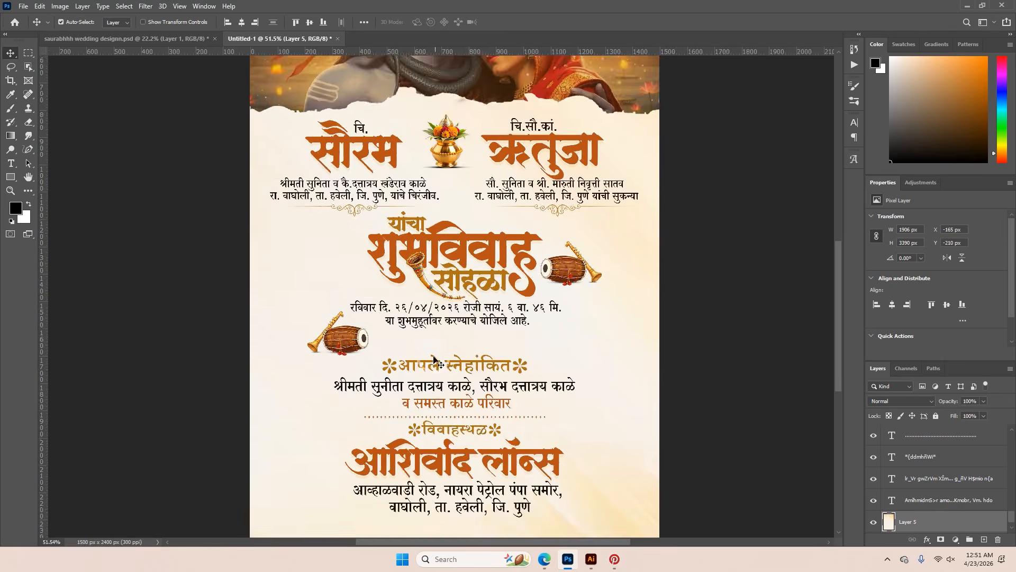
Copy the ornamental flourish above आपले स्नेहांकित from the reference into Untitled-1 and place it between the date lines and that heading
click(127, 39)
scroll(447, 314, up, 5)
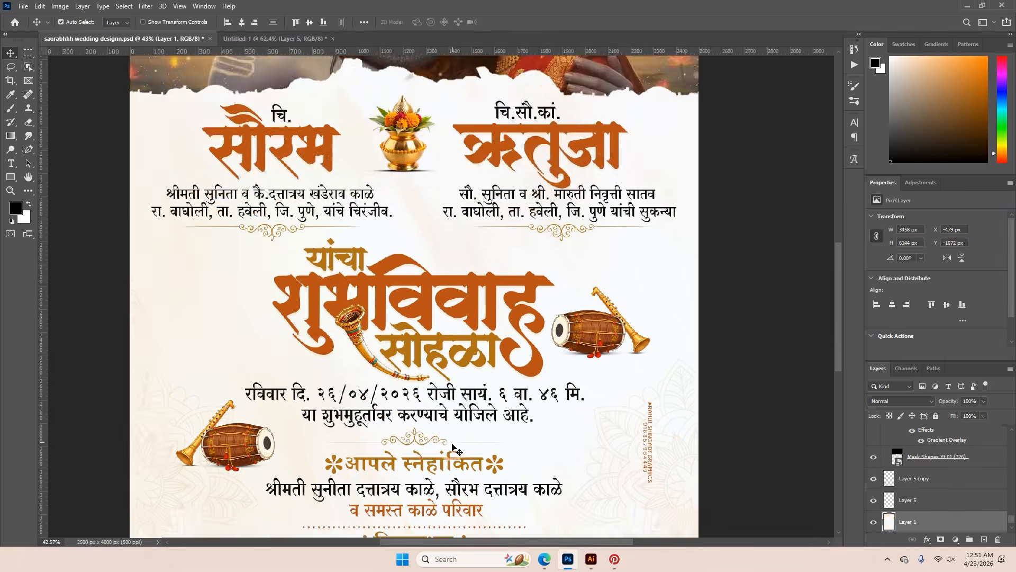
drag(442, 307, 451, 309)
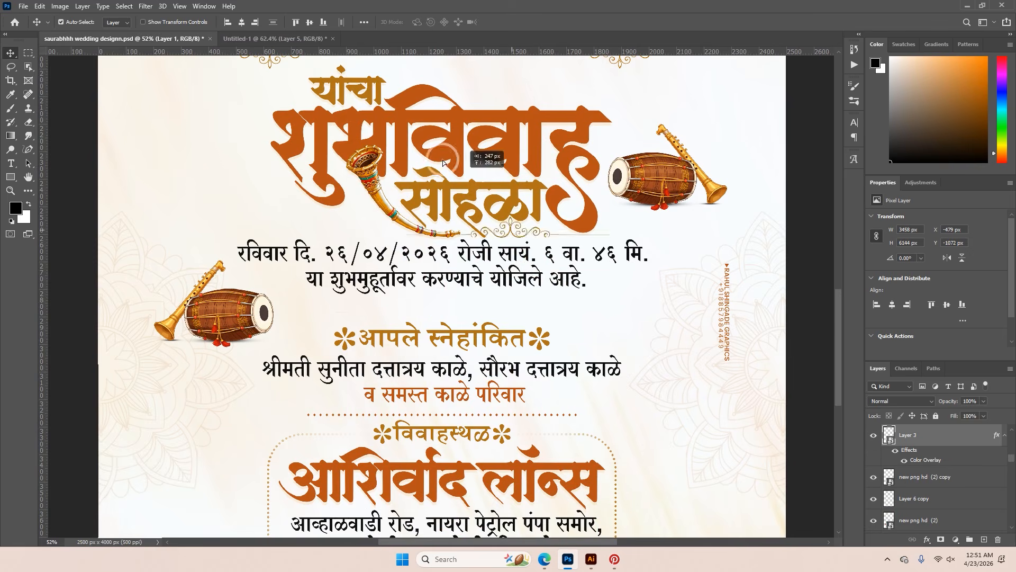
scroll(259, 58, up, 1)
click(262, 39)
drag(487, 352, 468, 349)
Center the flourish horizontally on the canvas and scale it down slightly
key(ctrl+a)
click(242, 21)
key(ctrl+d)
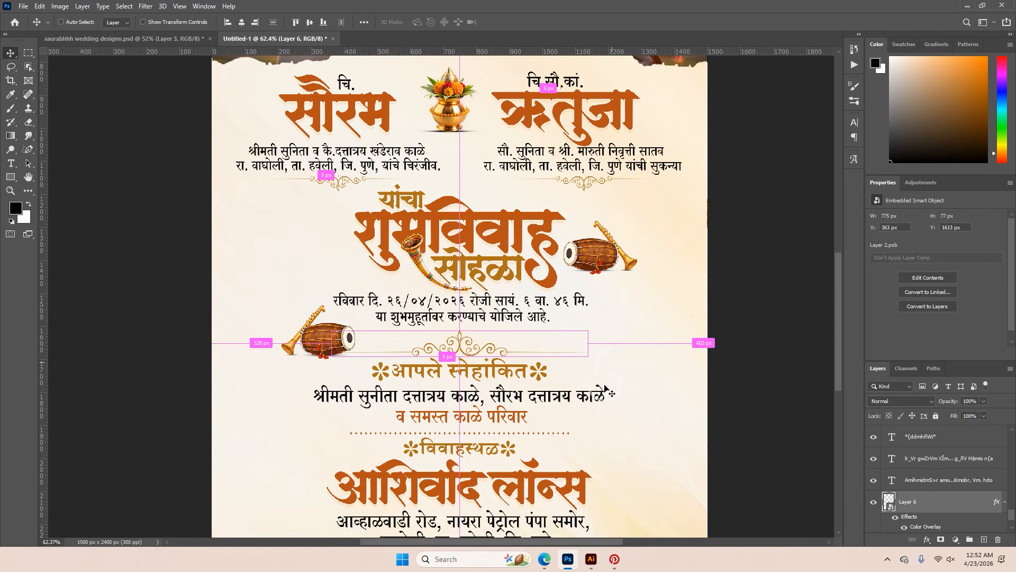
key(ctrl+t)
drag(587, 342, 565, 342)
click(490, 22)
Check the reference layout, then move the आपले स्नेहांकित heading and host family lines in Untitled-1 slightly upward beneath the flourish
click(171, 46)
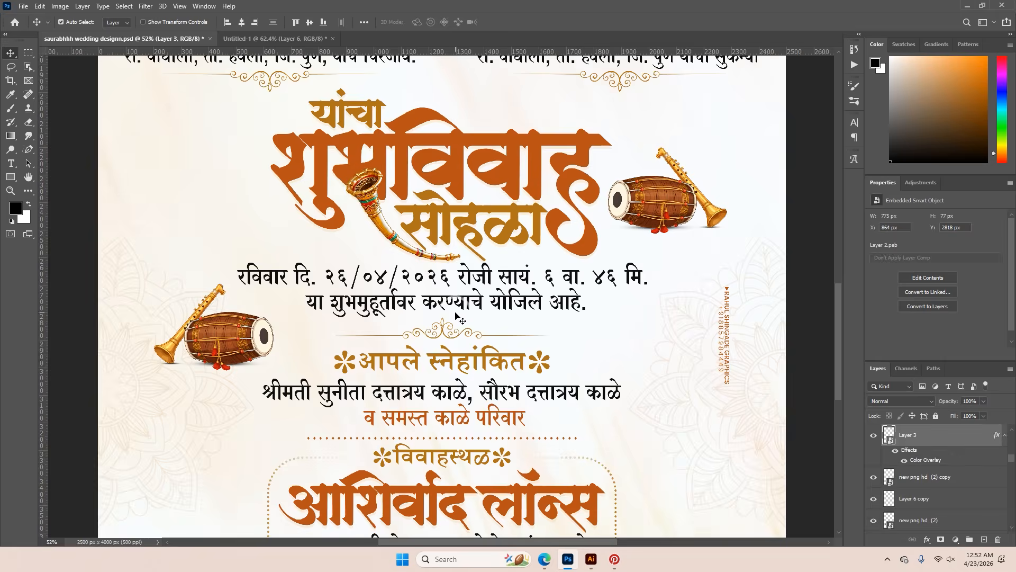
scroll(456, 333, down, 4)
scroll(455, 332, up, 1)
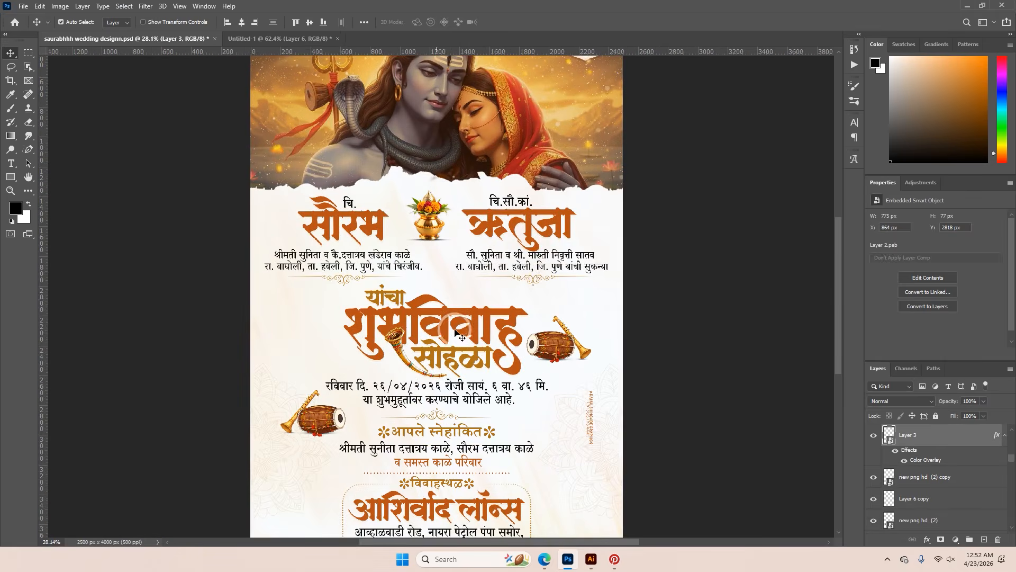
click(275, 39)
scroll(510, 373, up, 2)
drag(510, 373, 459, 302)
scroll(500, 276, up, 2)
scroll(477, 352, up, 3)
drag(469, 353, 469, 340)
drag(489, 405, 489, 386)
Open the dotted divider above the विवाहस्थळ heading for text editing
drag(486, 469, 481, 343)
double_click(482, 348)
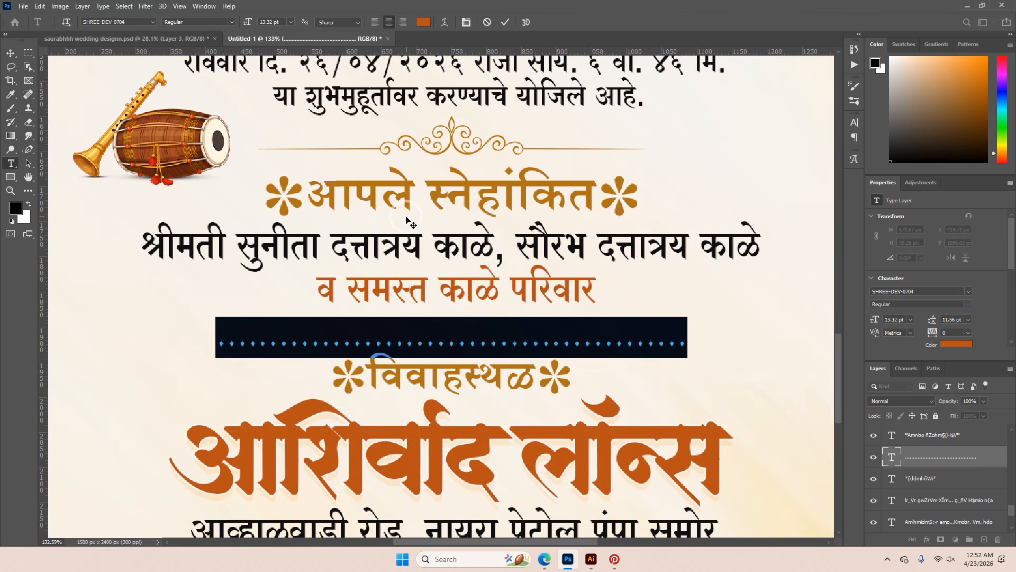
Move the dotted divider up beneath the host family lines and center it horizontally on the canvas
click(504, 22)
key(v)
drag(473, 345, 472, 325)
click(241, 22)
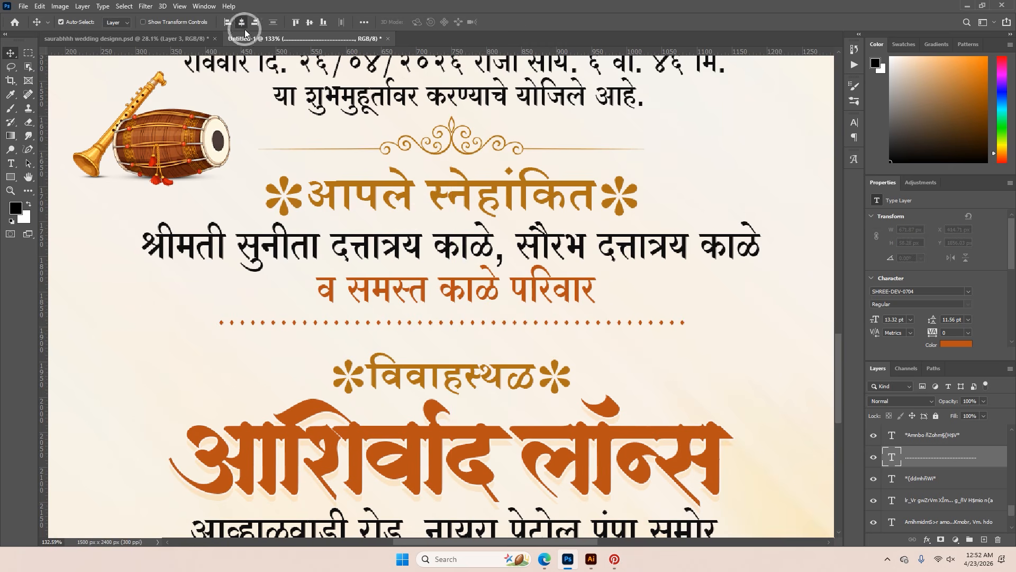
key(ctrl+d)
Move the विवाहस्थळ heading and the आशिर्वाद लॉन्स venue name slightly upward beneath the dotted divider
drag(460, 367, 459, 351)
drag(437, 408, 436, 396)
drag(466, 427, 462, 245)
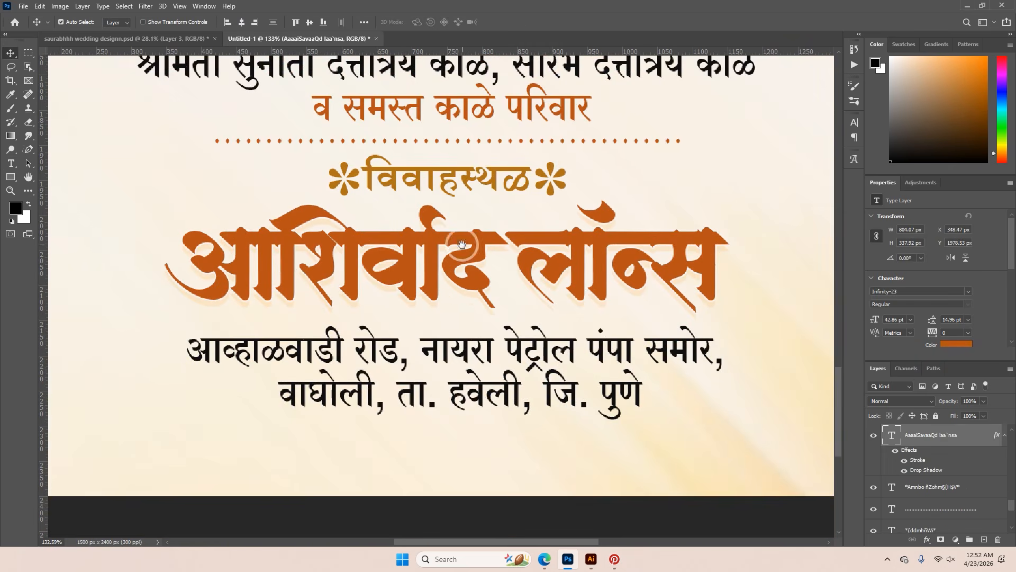
Center the address lines and the आशिर्वाद लॉन्स venue name horizontally on the canvas, and move the address up slightly by about 12 px
click(472, 357)
key(ctrl+a)
click(241, 22)
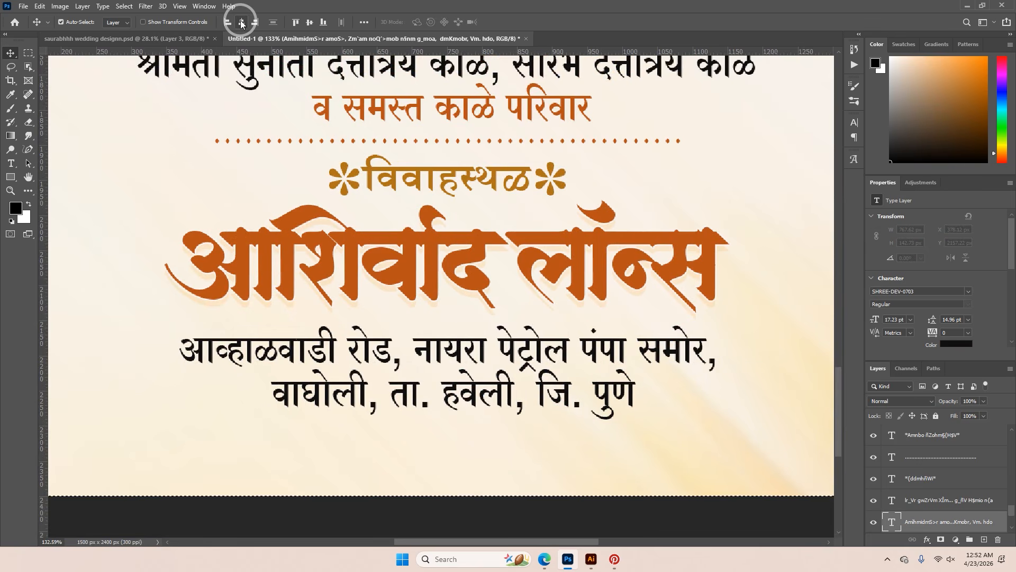
ctrl+click(438, 290)
click(241, 22)
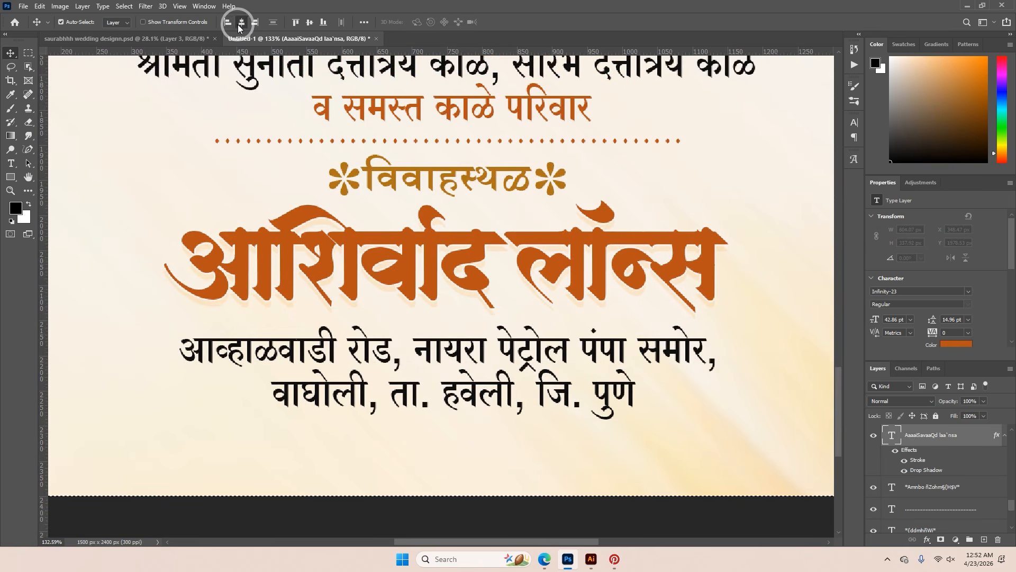
ctrl+click(467, 334)
Try left and right alignment of the address lines against the whole canvas, then restore their horizontal centering
scroll(455, 344, down, 5)
key(ctrl+a)
scroll(633, 317, down, 2)
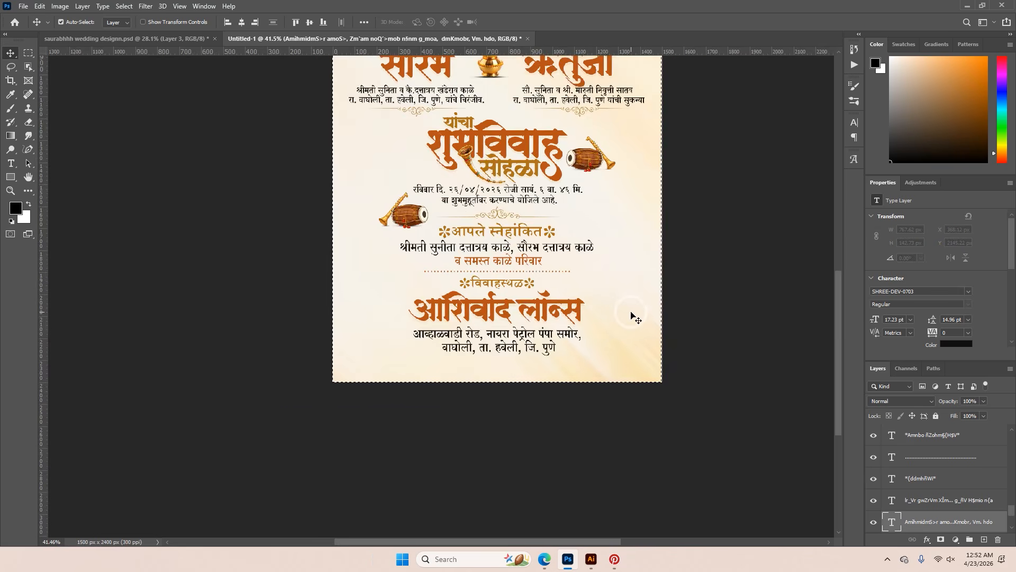
scroll(516, 318, up, 3)
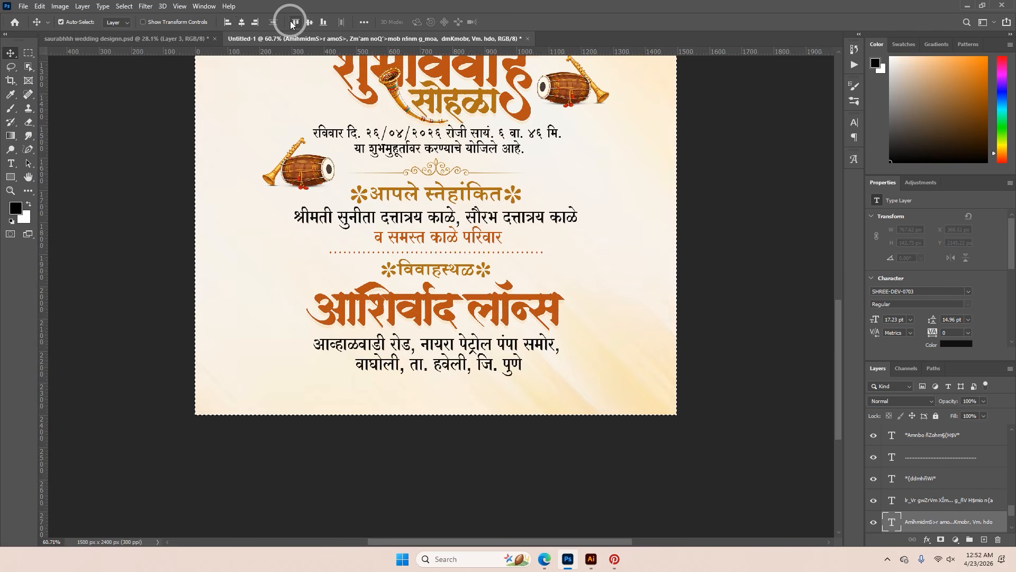
click(226, 22)
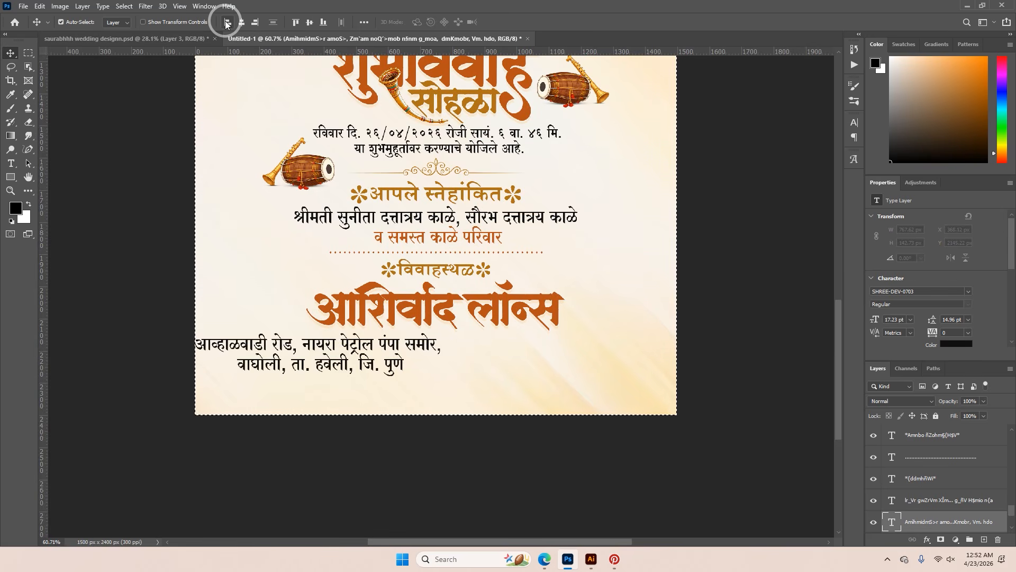
click(255, 24)
click(871, 332)
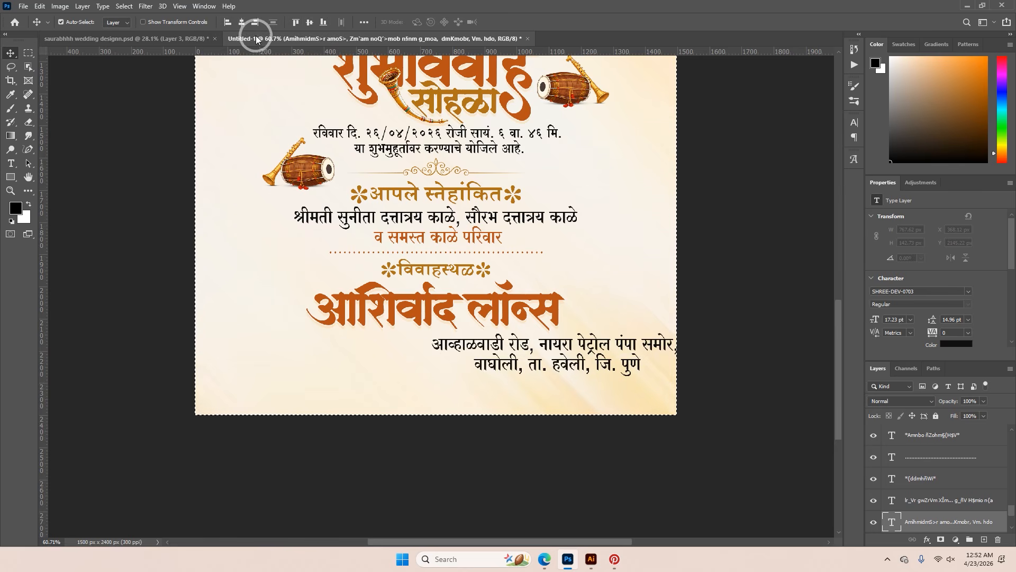
click(243, 23)
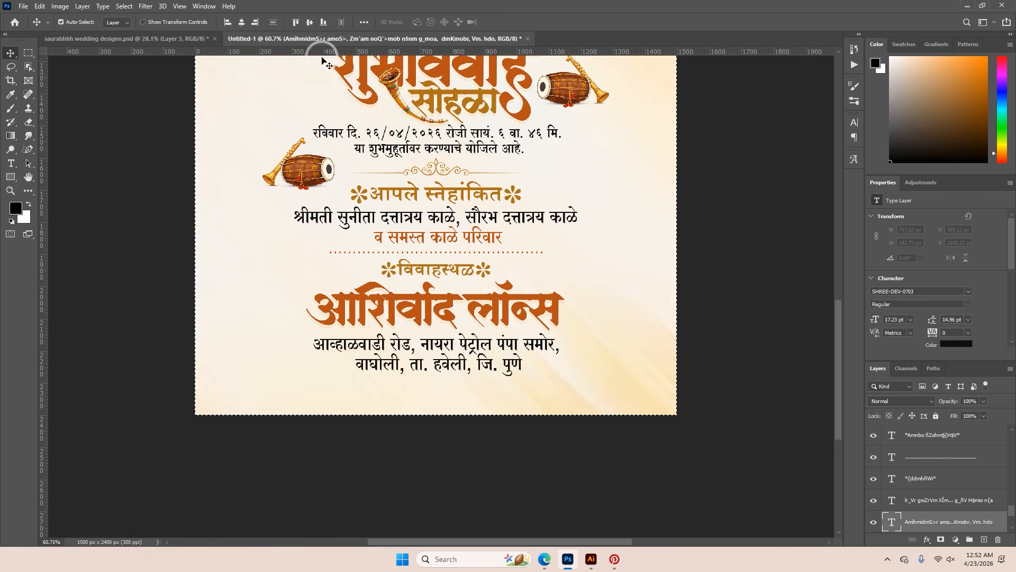
Try aligning the address lines to the canvas's vertical center, then undo that alignment and clear the selection
click(309, 22)
key(ctrl+d)
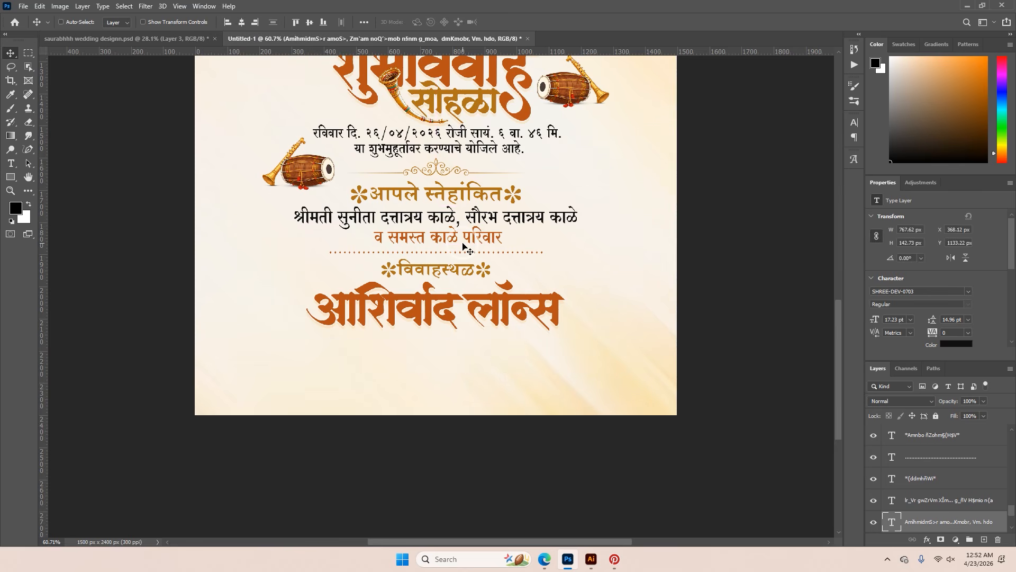
key(ctrl+z)
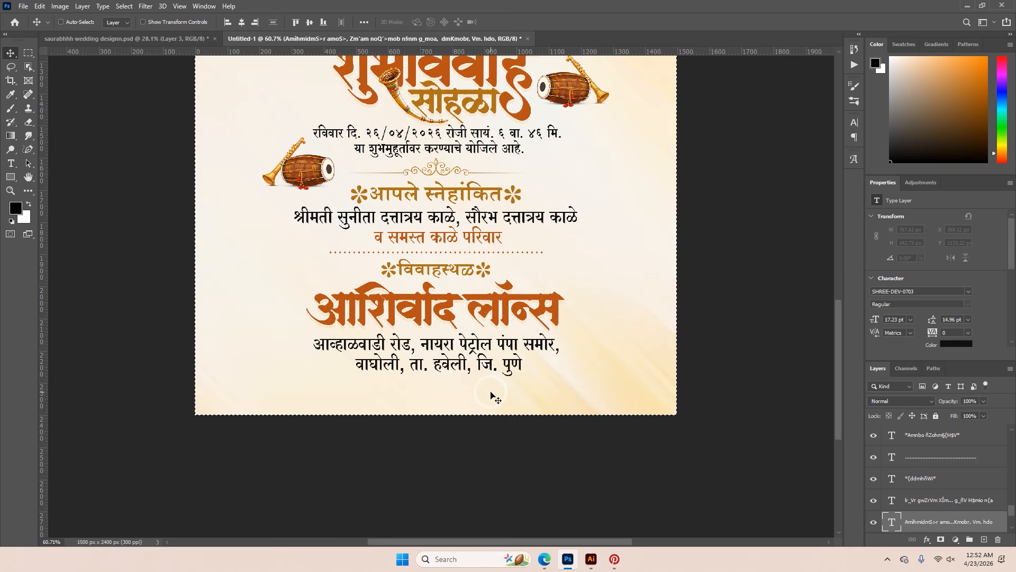
key(ctrl+d)
Examine the invitation's lower layout and compare it with the dotted venue frame in the reference document
scroll(491, 393, down, 6)
scroll(467, 366, up, 6)
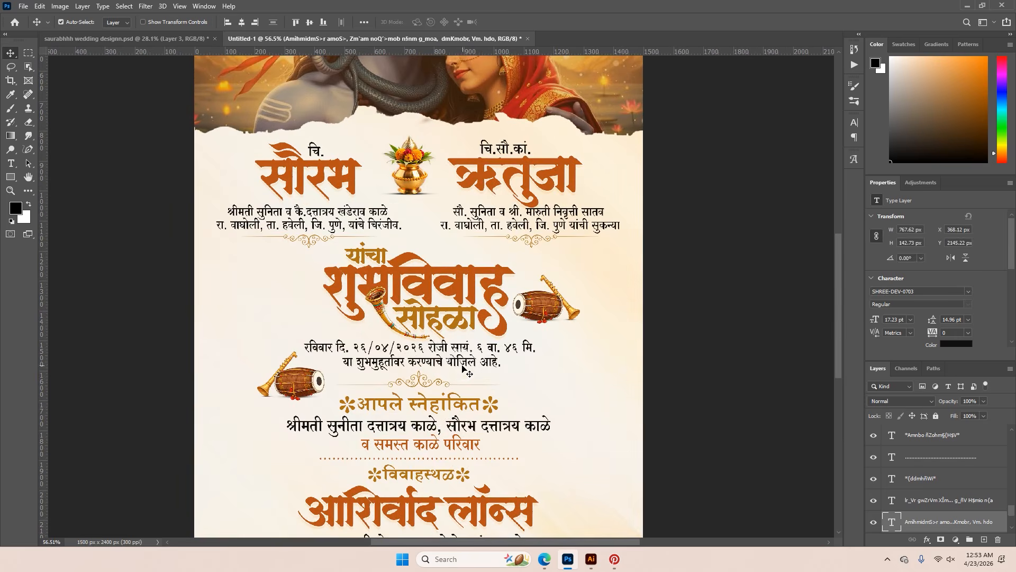
scroll(449, 365, down, 2)
scroll(479, 465, down, 1)
scroll(498, 473, up, 7)
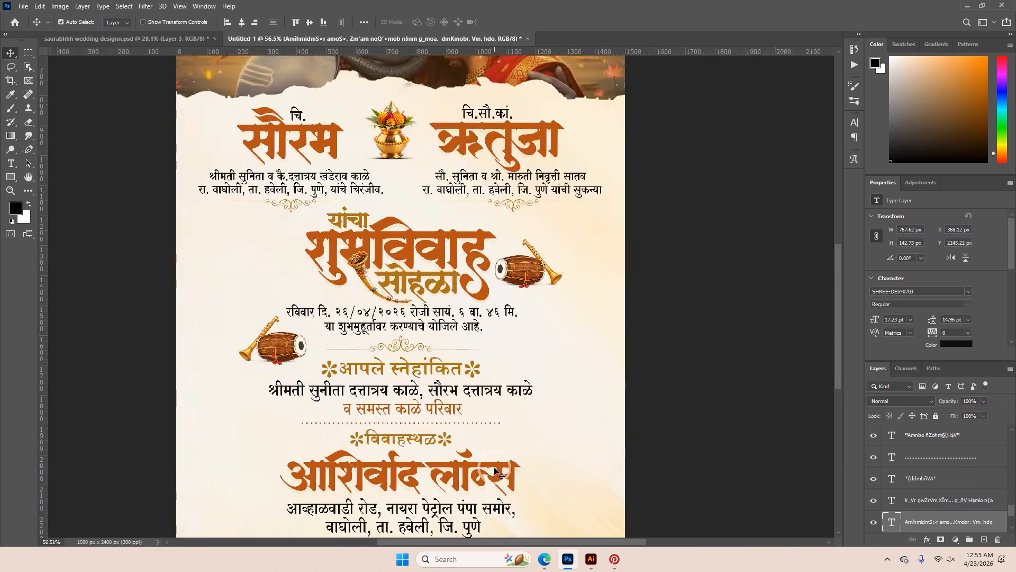
drag(468, 425, 545, 287)
click(180, 40)
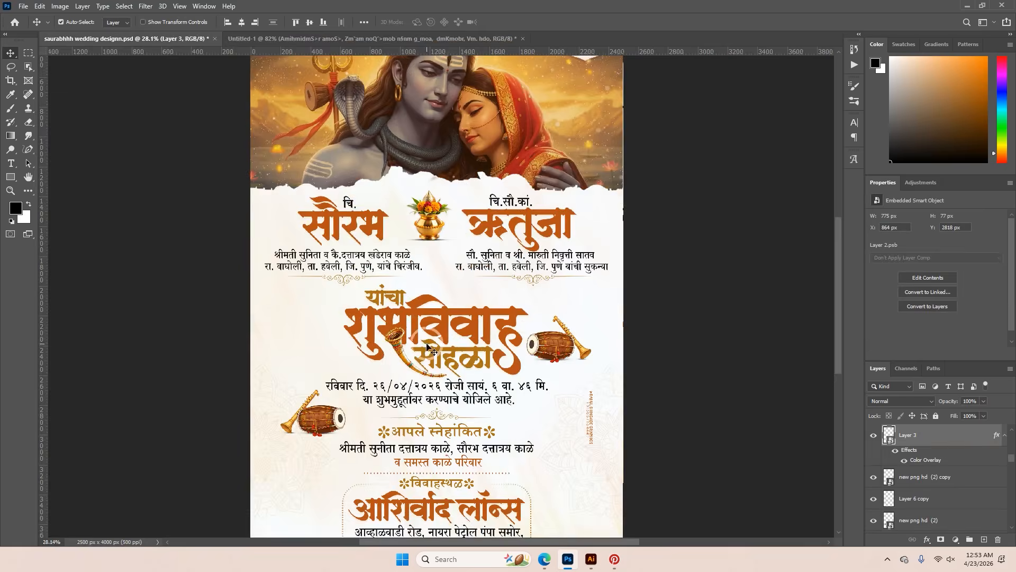
scroll(411, 378, up, 7)
drag(482, 430, 477, 229)
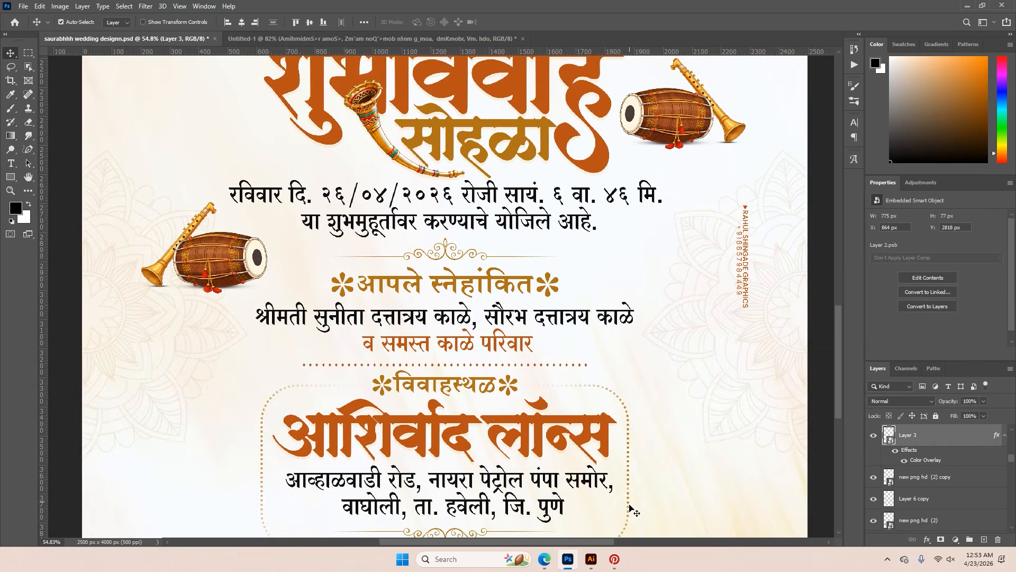
scroll(342, 428, down, 3)
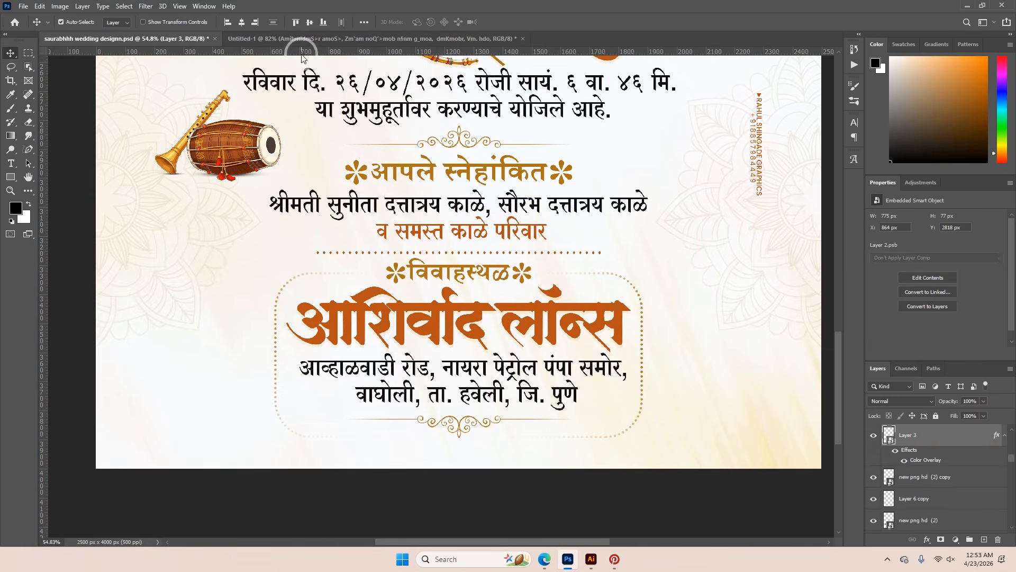
Draw a rectangle about 830 × 362 px around the venue name and address in Untitled-1
click(301, 40)
click(11, 179)
drag(276, 298, 252, 165)
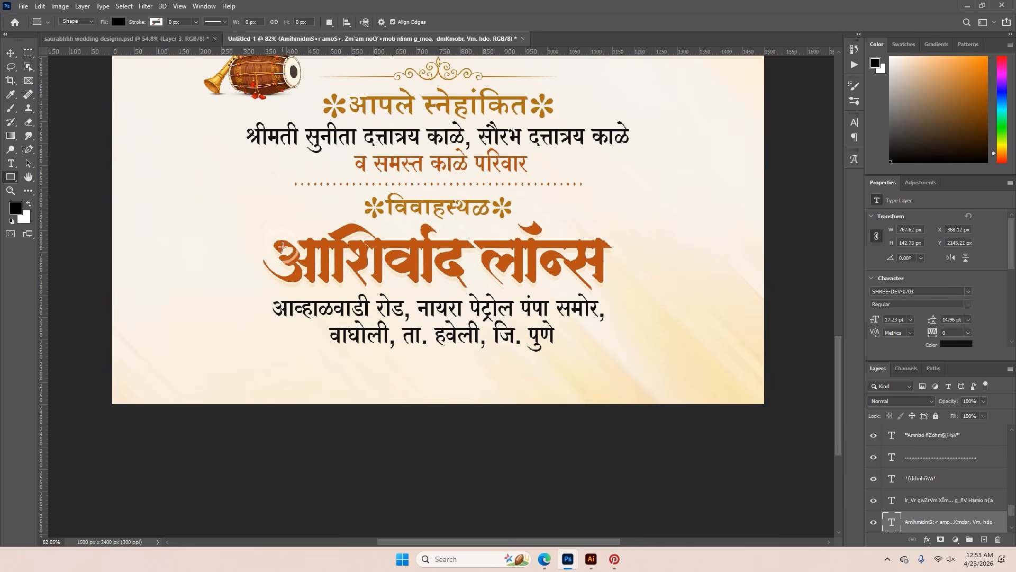
drag(264, 214, 624, 370)
Move the rectangle slightly upward over the venue details and widen it evenly on both sides to about 849 px
click(10, 53)
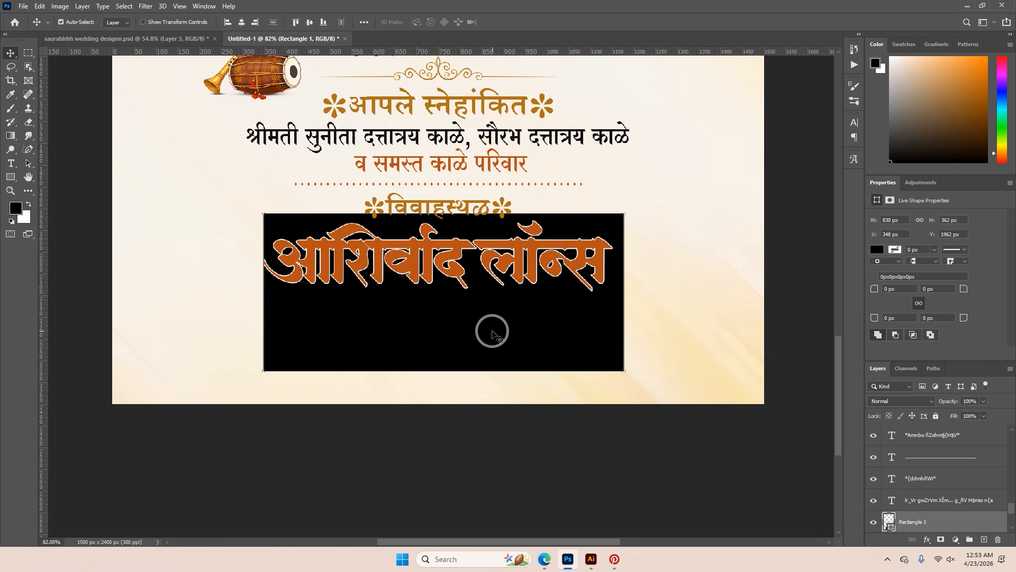
drag(492, 340, 488, 334)
scroll(488, 334, up, 2)
key(ctrl+t)
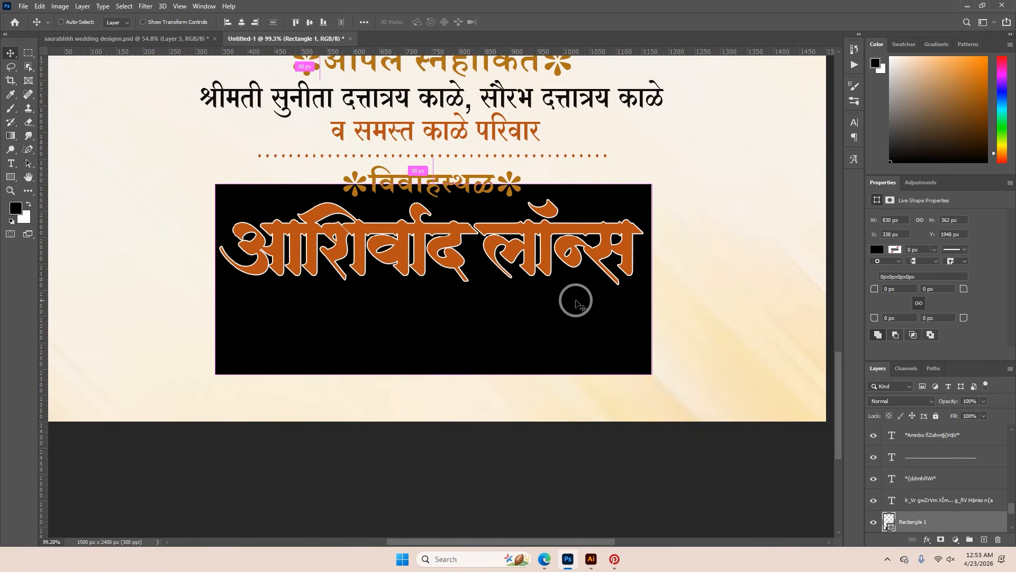
drag(653, 278, 658, 282)
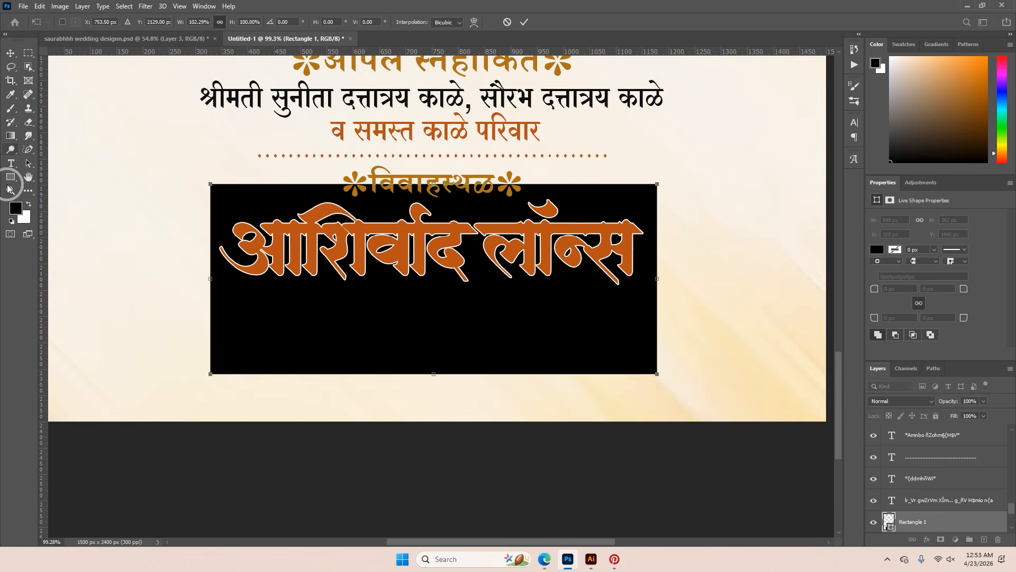
Remove the rectangle's fill and give it an orange stroke from the recently used colors
click(11, 178)
click(118, 22)
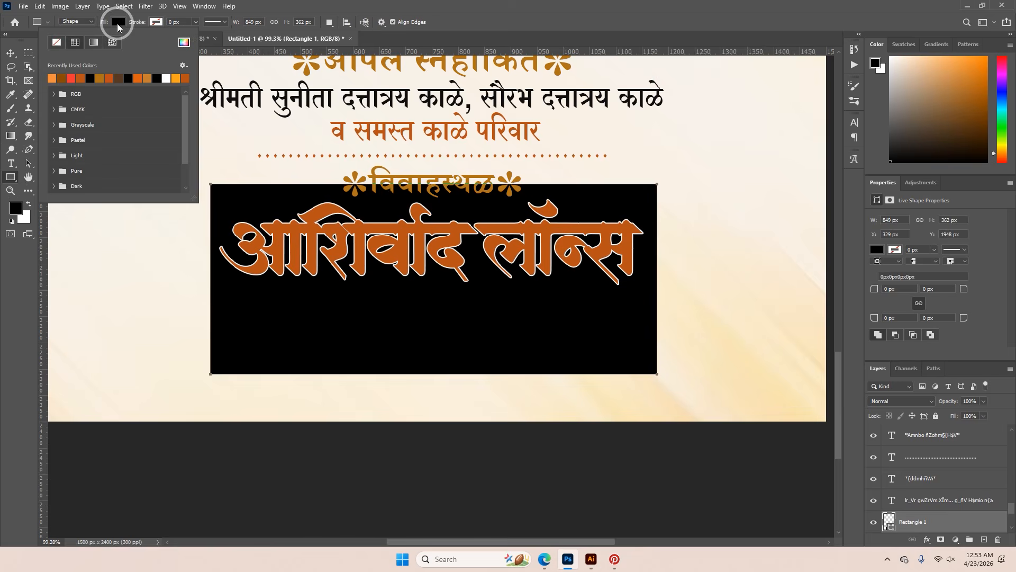
click(57, 43)
click(154, 24)
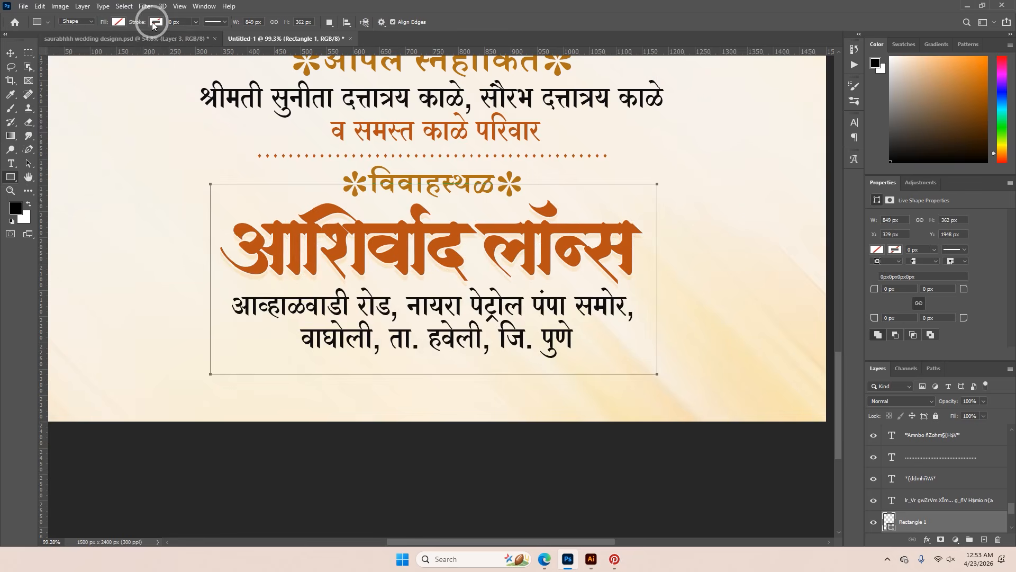
click(157, 25)
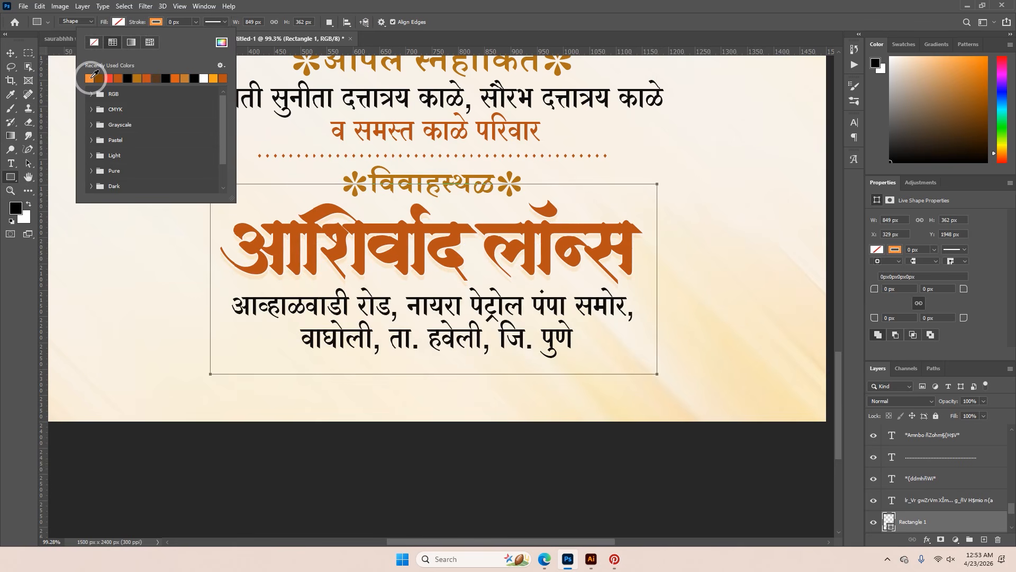
Set the rectangle's stroke to a dotted line about 4.68 px wide
click(182, 22)
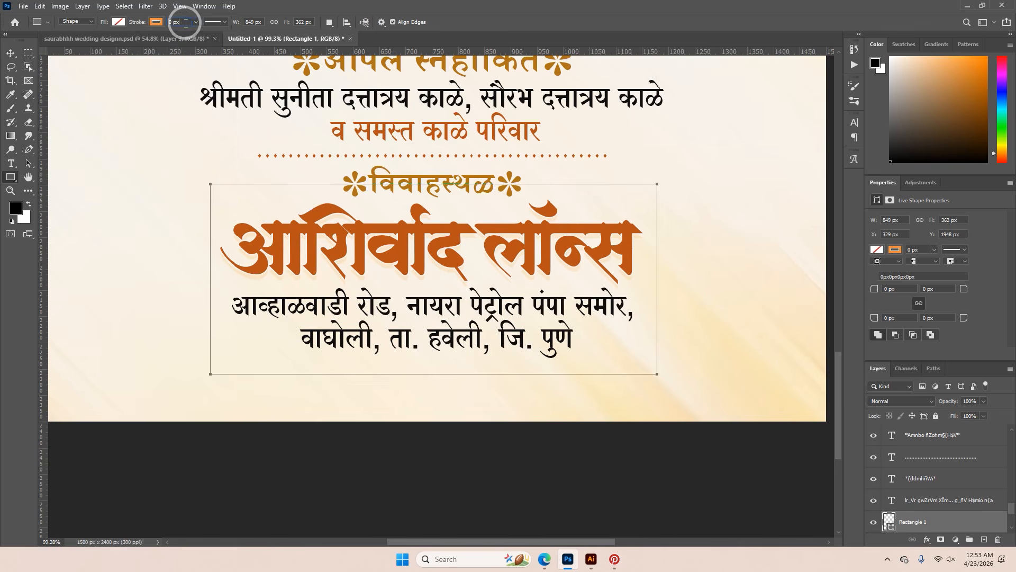
drag(200, 34, 201, 34)
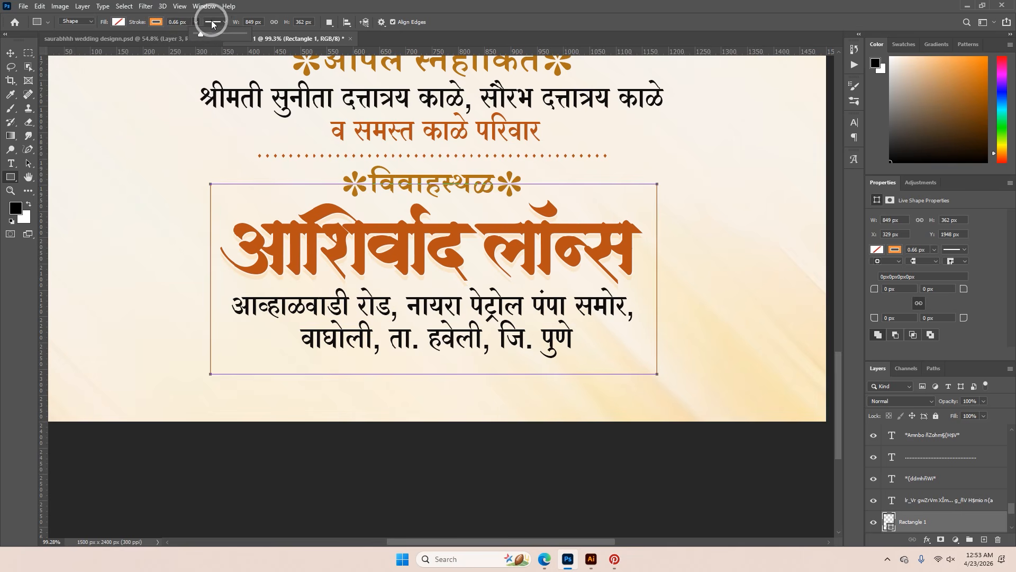
click(213, 22)
click(205, 90)
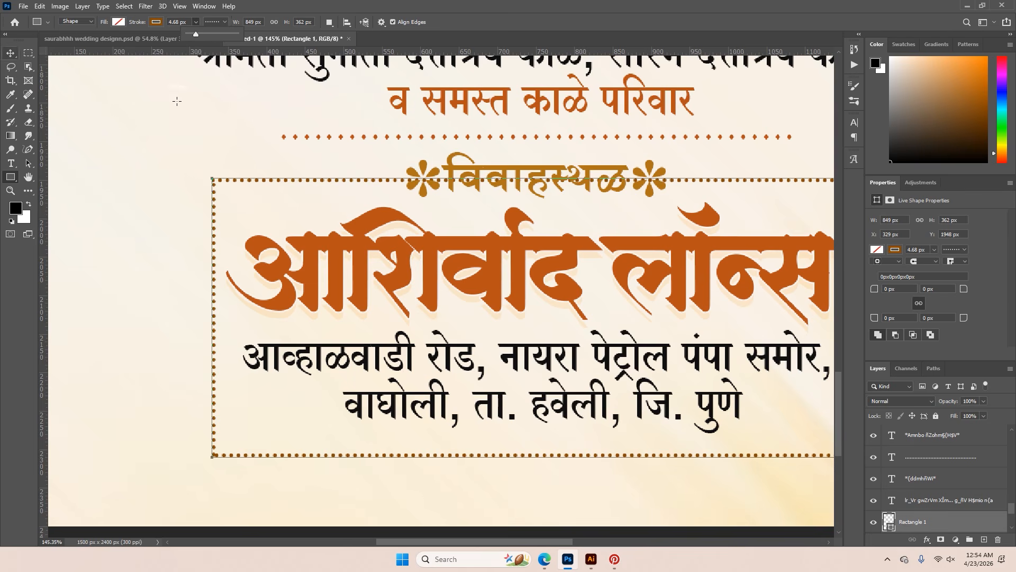
Round all four corners of the dotted venue frame to 91 px
mouse_move(875, 289)
mouse_down()
mouse_move(941, 291)
mouse_move(922, 292)
mouse_up()
scroll(463, 201, down, 3)
click(11, 53)
scroll(486, 251, down, 3)
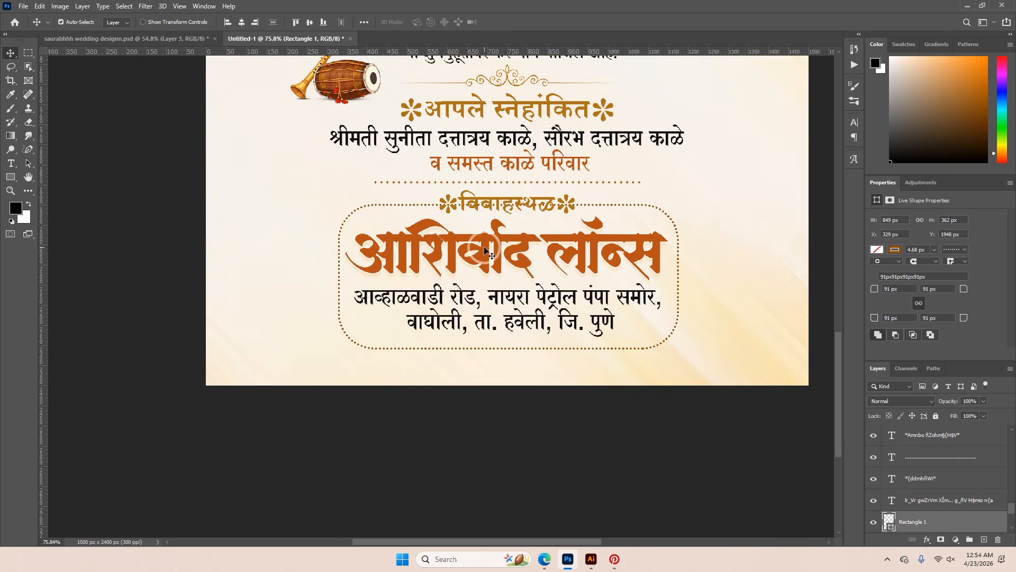
Hide the dotted frame with a black layer mask, then reveal its two sides with a large soft white brush
alt+click(941, 539)
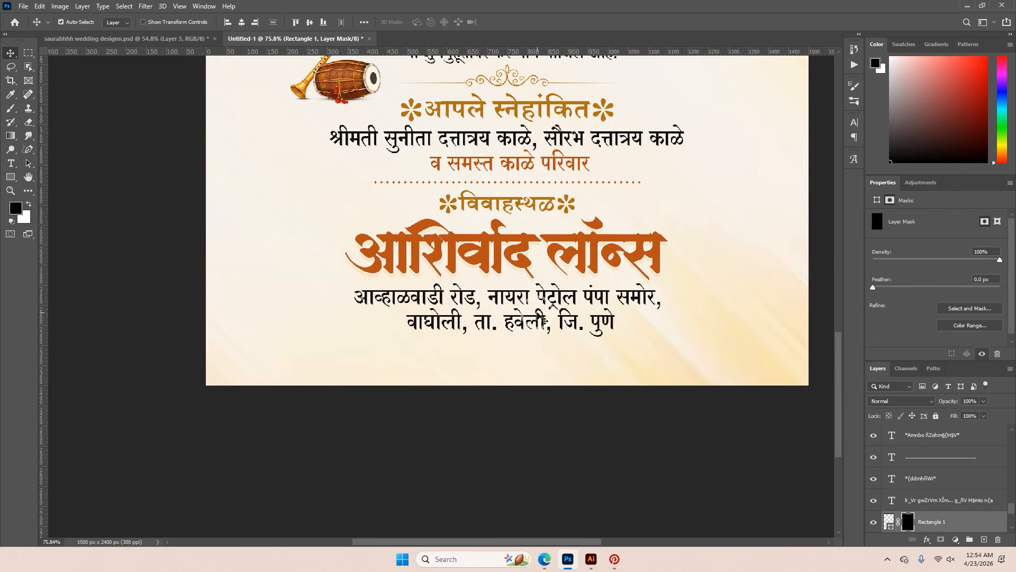
key(b)
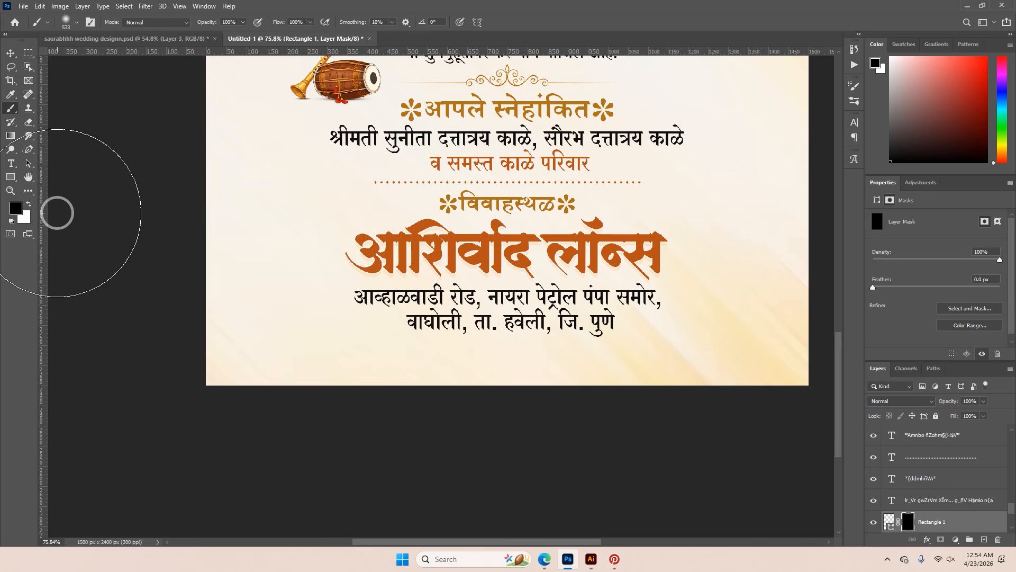
key(x)
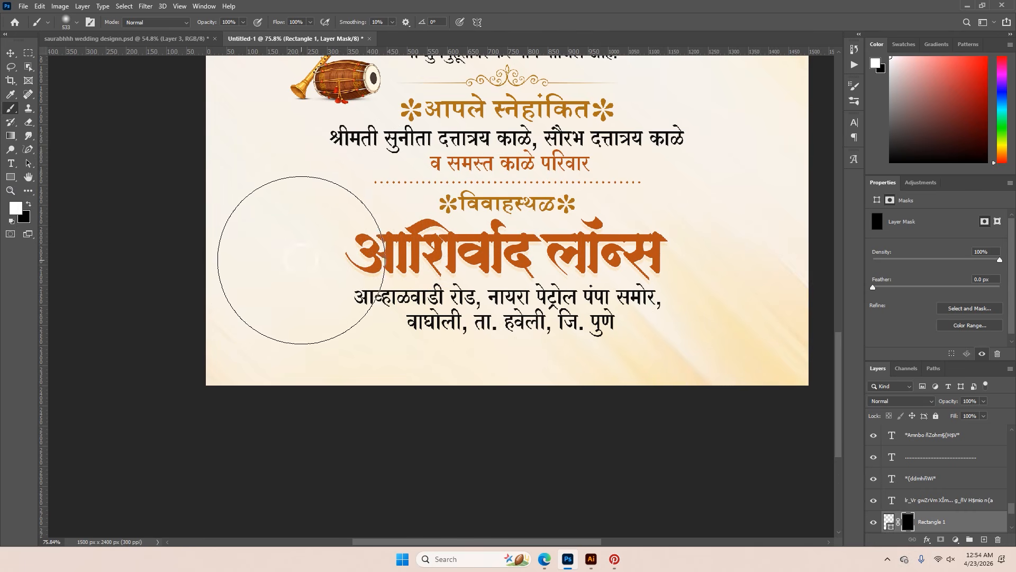
click(643, 243)
click(366, 236)
key(x)
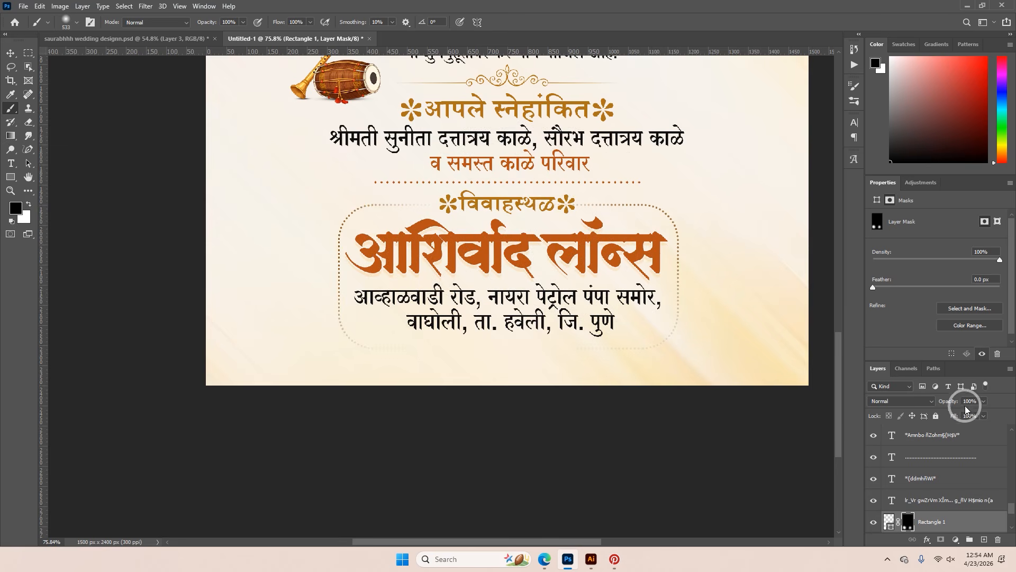
Lower the dotted frame layer's opacity to 40% and fit the whole invitation in view
drag(951, 405, 937, 404)
click(10, 53)
key(ctrl+0)
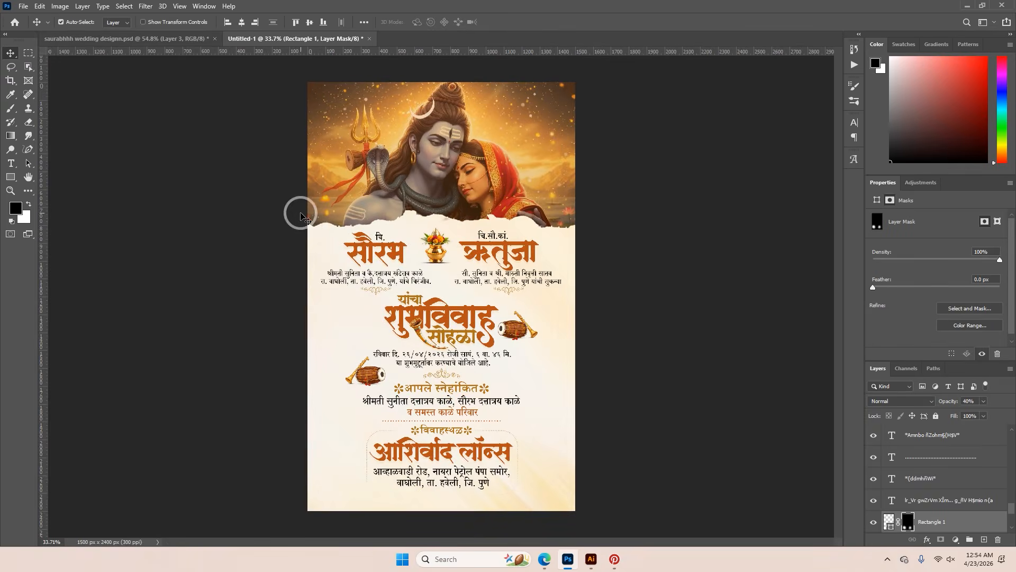
Check the lower half of the reference design and add an empty layer directly above Layer 5 in the new invitation
click(181, 38)
scroll(532, 375, down, 4)
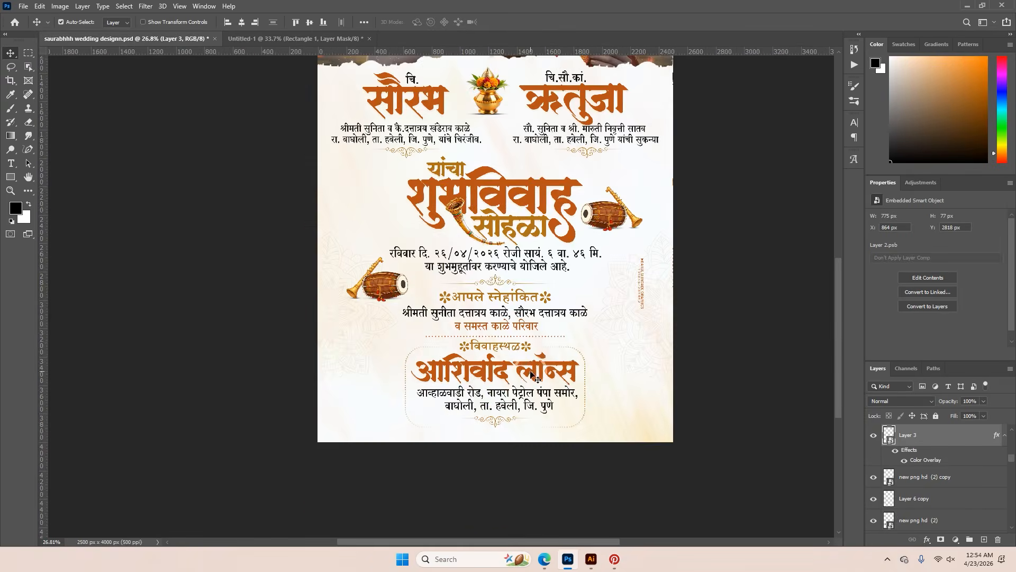
scroll(532, 375, down, 2)
click(284, 39)
scroll(524, 424, up, 1)
scroll(524, 423, up, 4)
scroll(914, 485, down, 2)
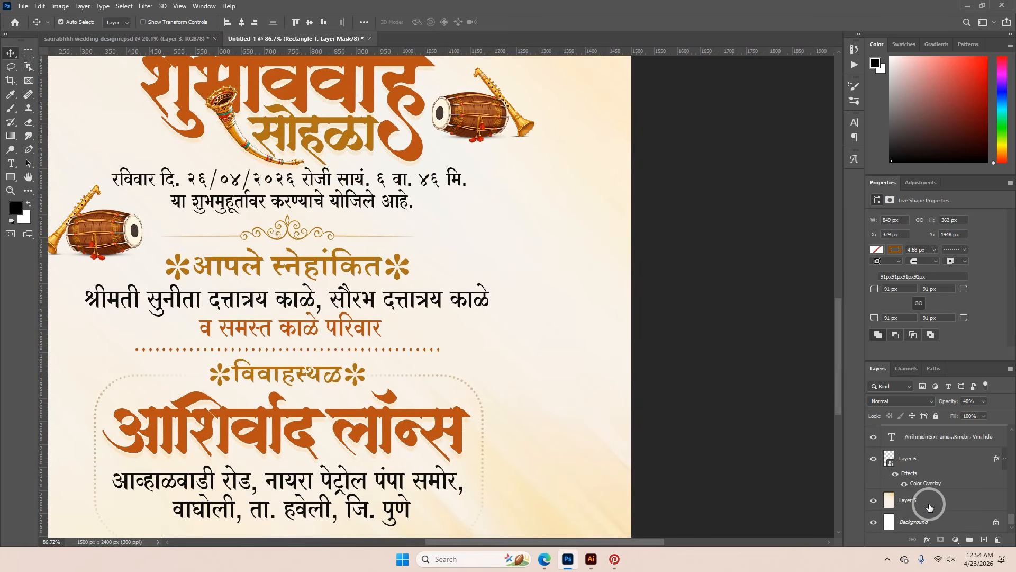
click(929, 507)
click(983, 538)
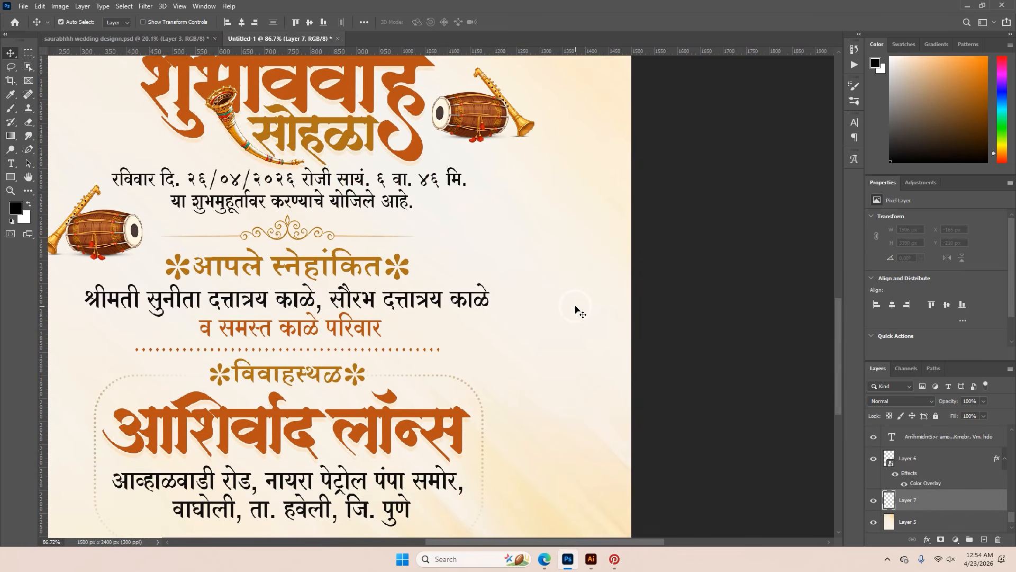
Choose the large mandala flower brush and scale it down to suit the side margin of the card
key(b)
right_click(498, 253)
click(565, 327)
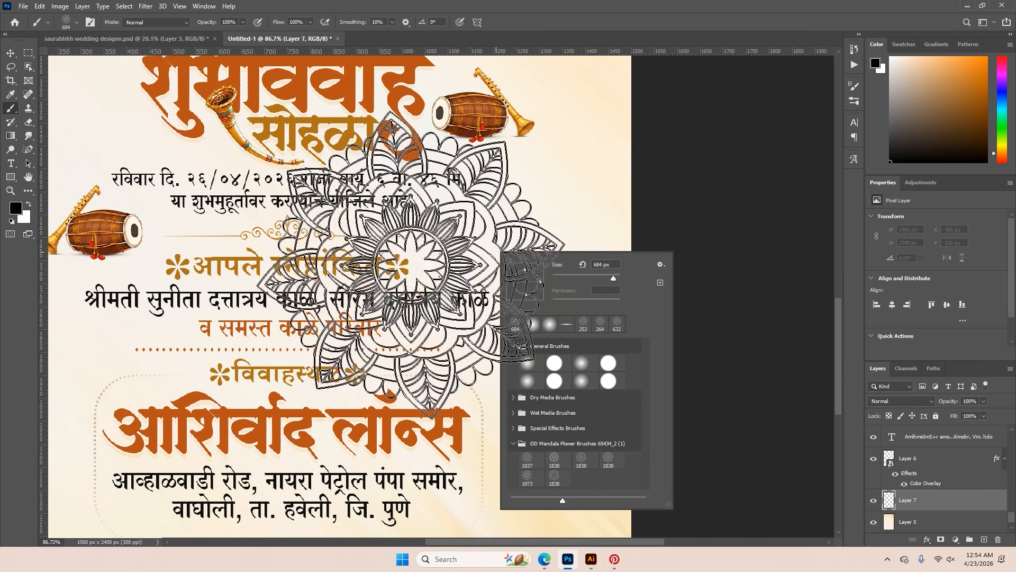
click(410, 265)
drag(572, 306, 552, 308)
right_click(553, 308)
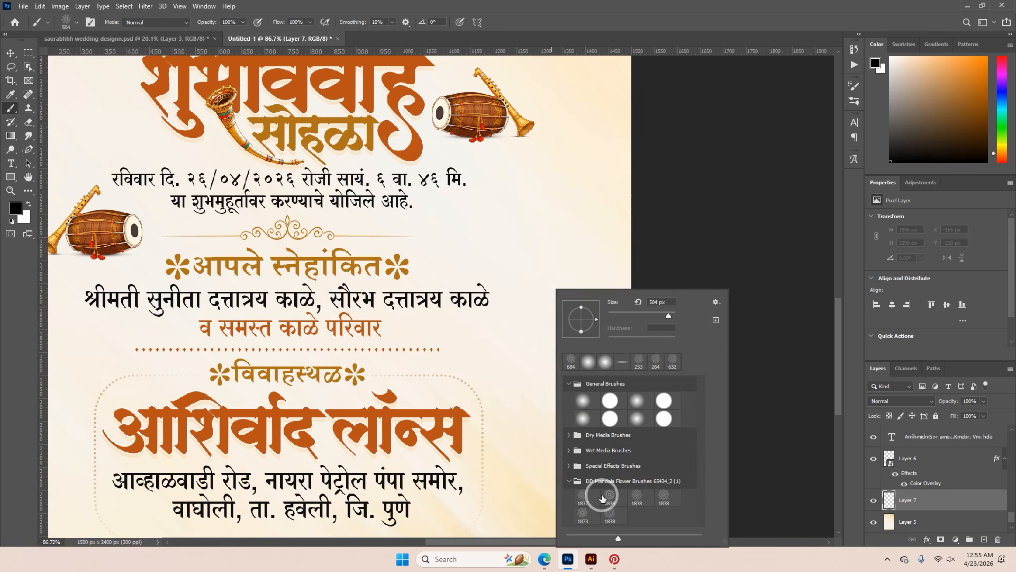
click(895, 497)
scroll(568, 339, down, 2)
drag(568, 340, 578, 337)
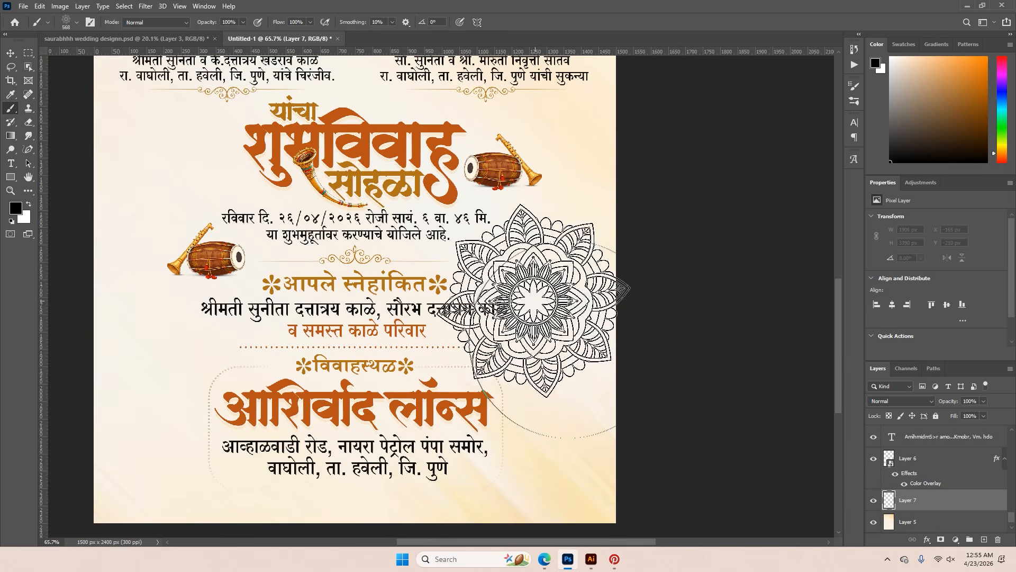
Sample the golden brown of the सोहळा heading and stamp half a mandala on the card's right edge with a 617 px brush
key(i)
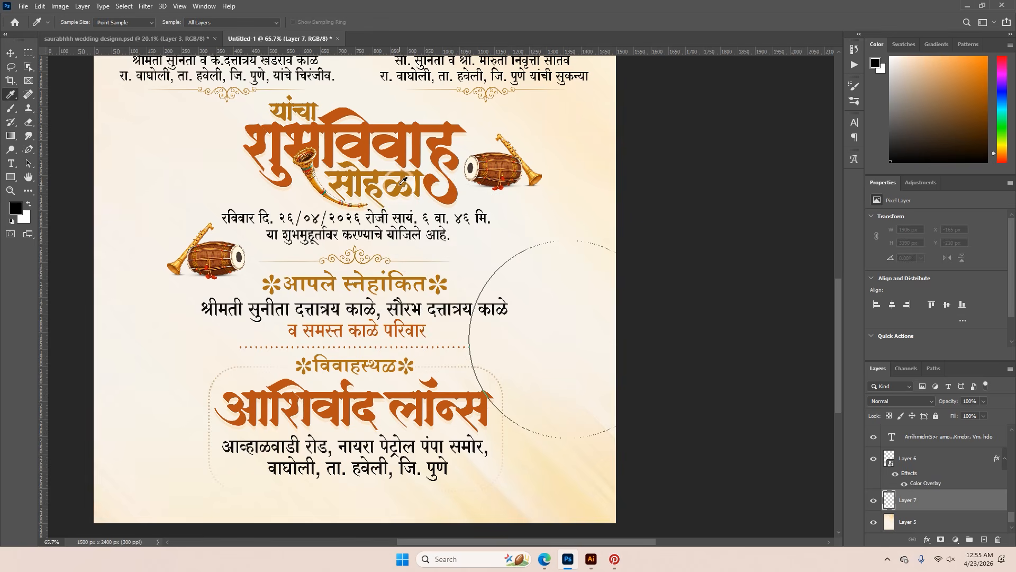
click(402, 185)
key(b)
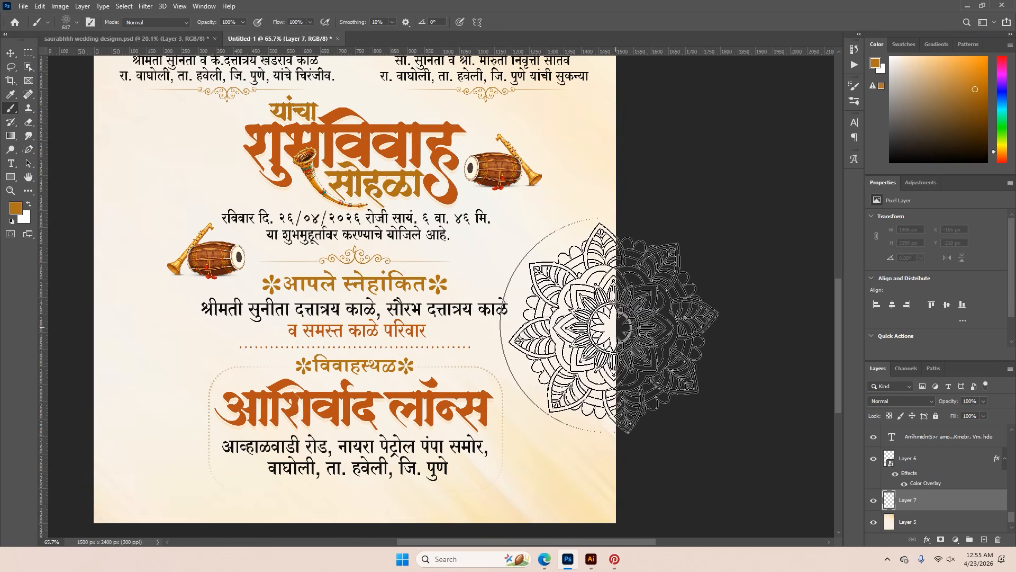
click(616, 327)
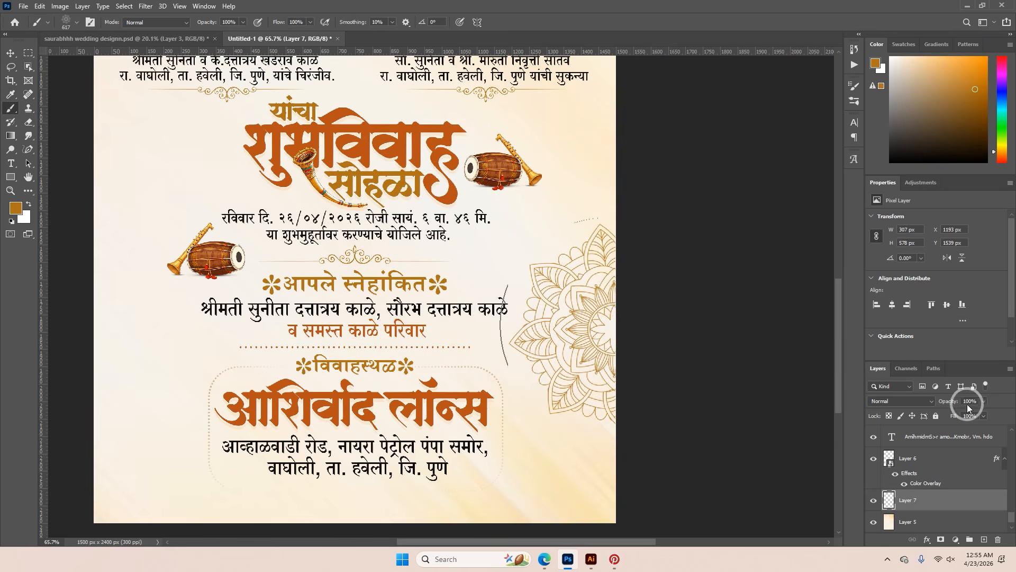
Lower the mandala layer's opacity to 23% and stamp a matching half mandala on the card's left edge
mouse_move(955, 405)
mouse_down()
mouse_move(933, 402)
mouse_move(947, 402)
mouse_up()
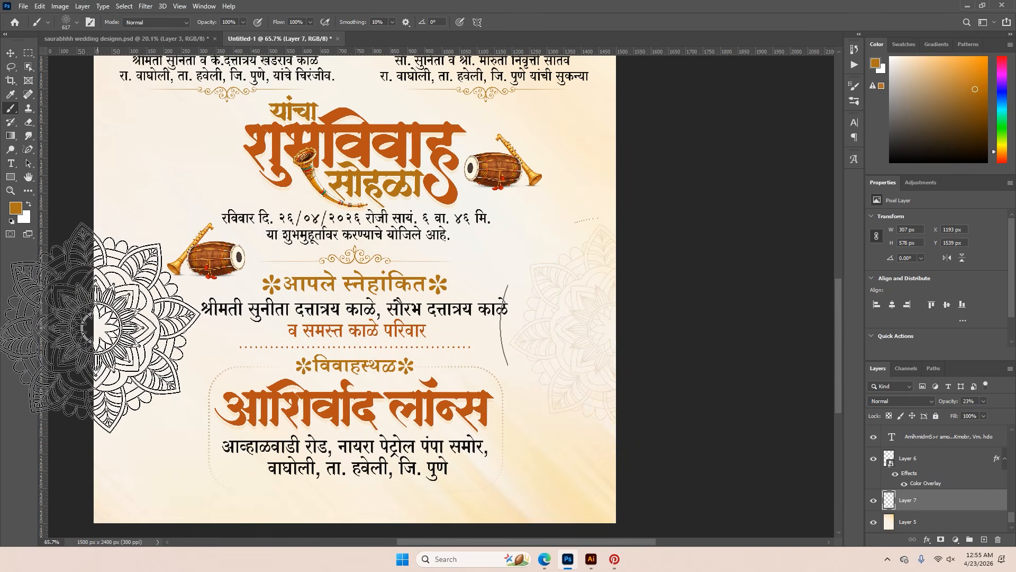
scroll(683, 370, up, 2)
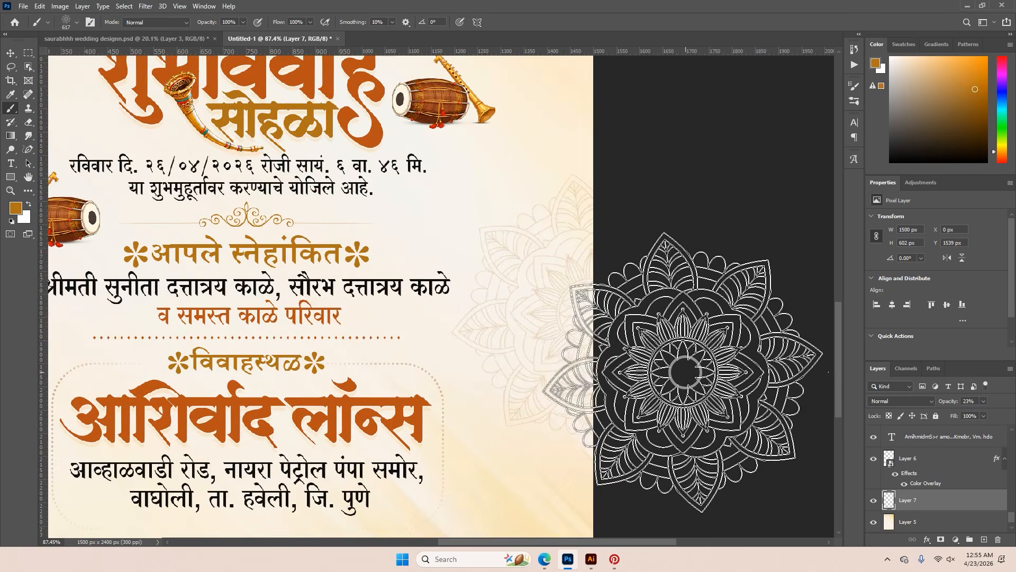
scroll(723, 381, down, 4)
scroll(723, 380, down, 1)
click(11, 53)
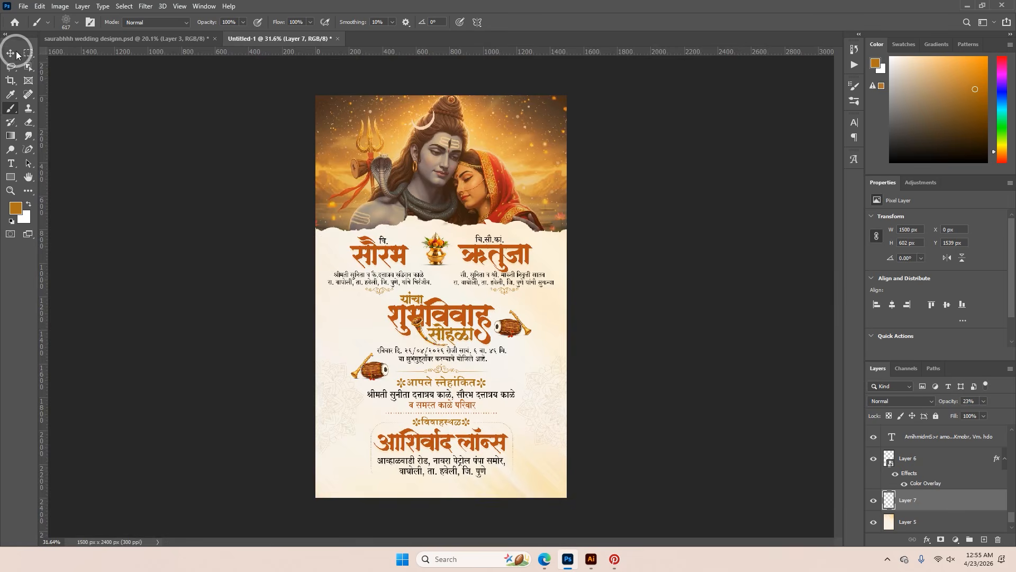
Bring up the reference design and select the white सस्नेह निमंत्रण badge in the artwork's upper-right corner
click(90, 48)
drag(431, 216, 468, 228)
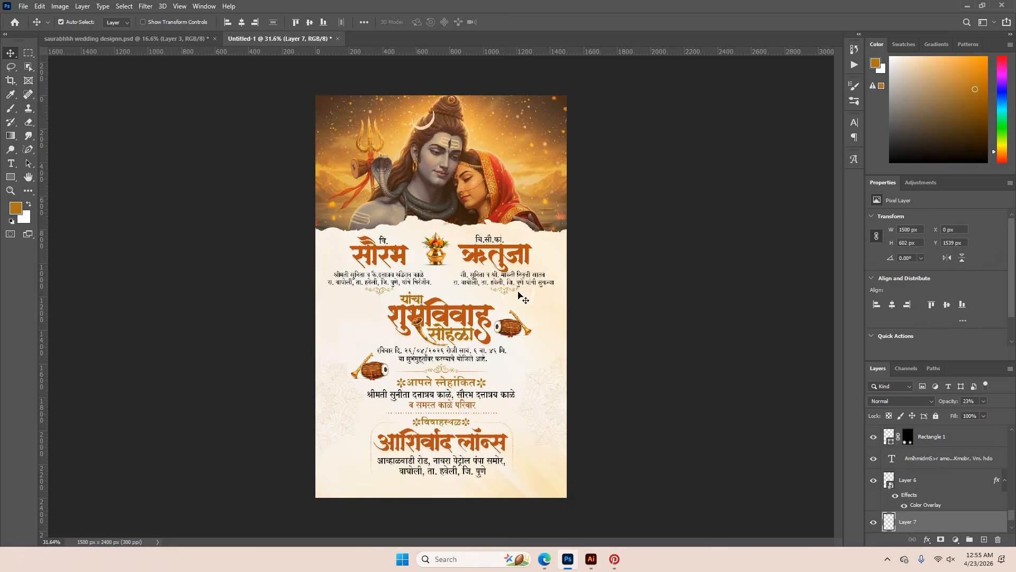
click(159, 38)
scroll(567, 113, up, 5)
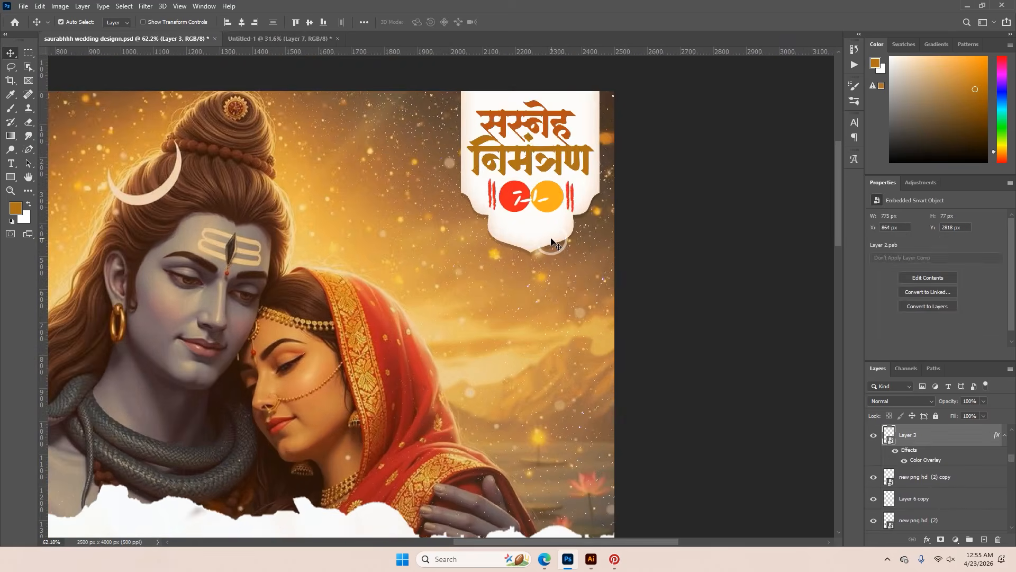
click(551, 241)
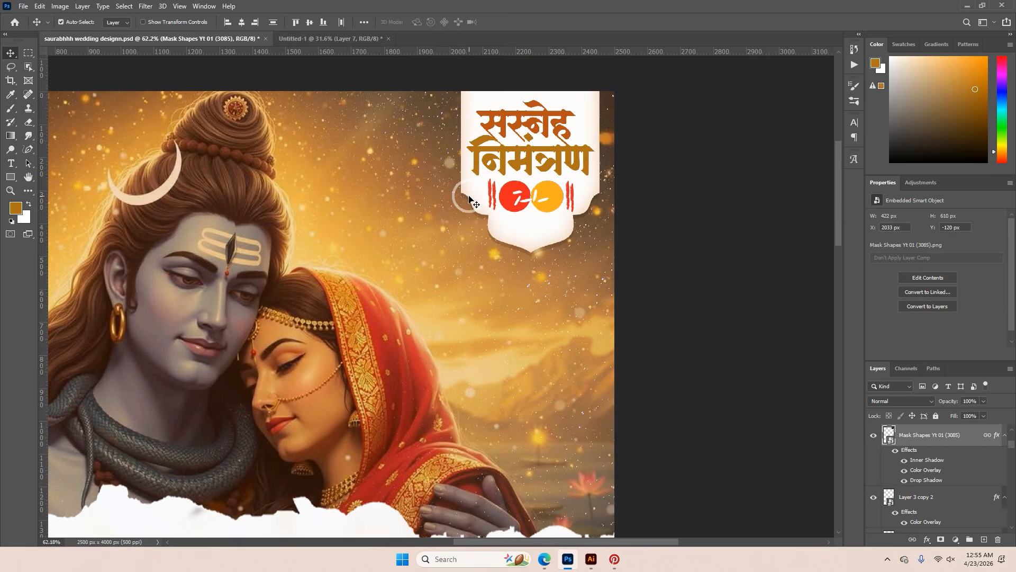
scroll(469, 196, down, 1)
drag(516, 223, 514, 261)
drag(507, 171, 507, 249)
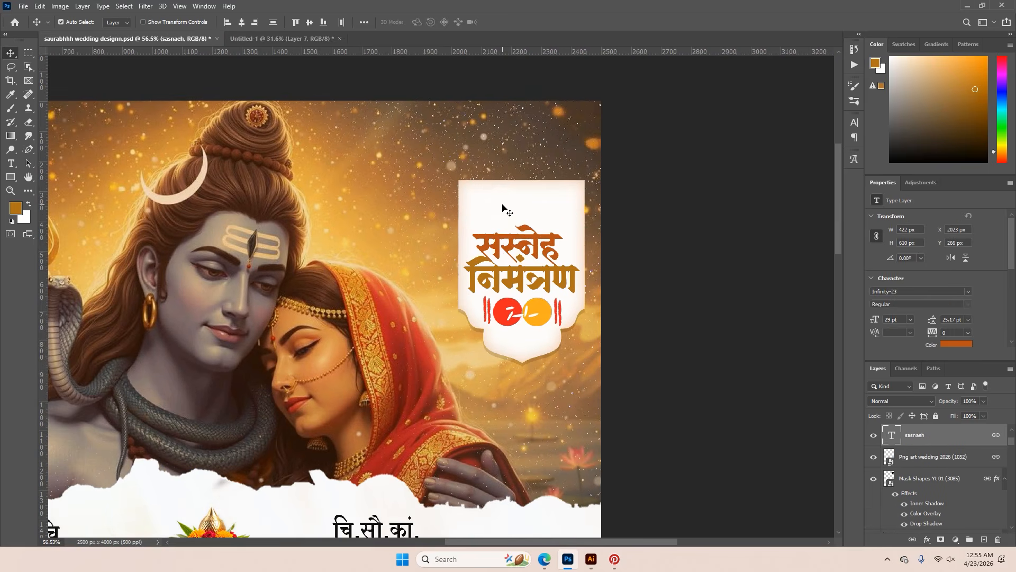
drag(503, 208, 504, 193)
scroll(512, 220, up, 1)
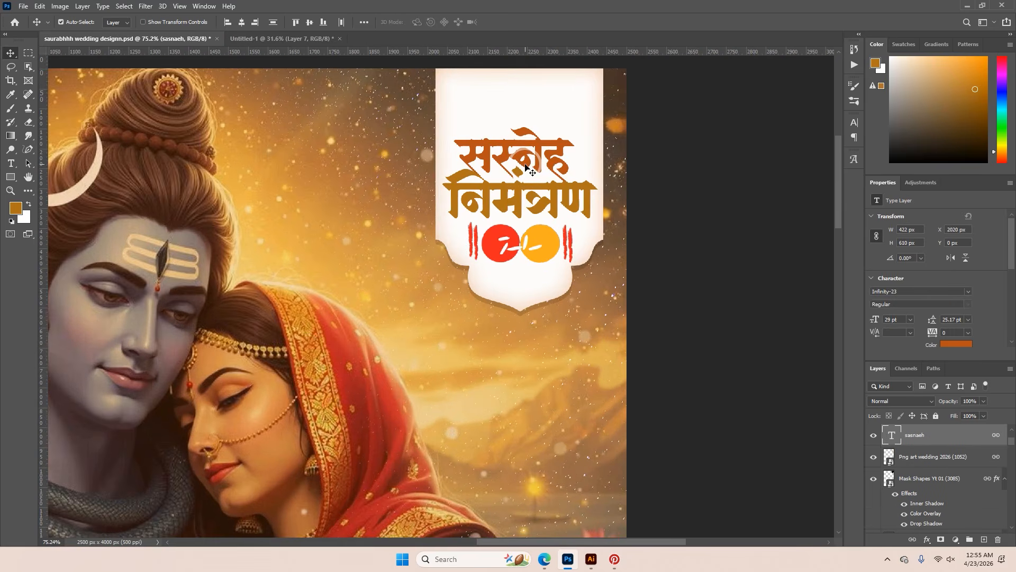
double_click(525, 163)
click(506, 22)
Copy the linked badge layers into the new invitation, group them, and move the group above Layer 3 copy 2
drag(541, 237, 526, 134)
click(958, 514)
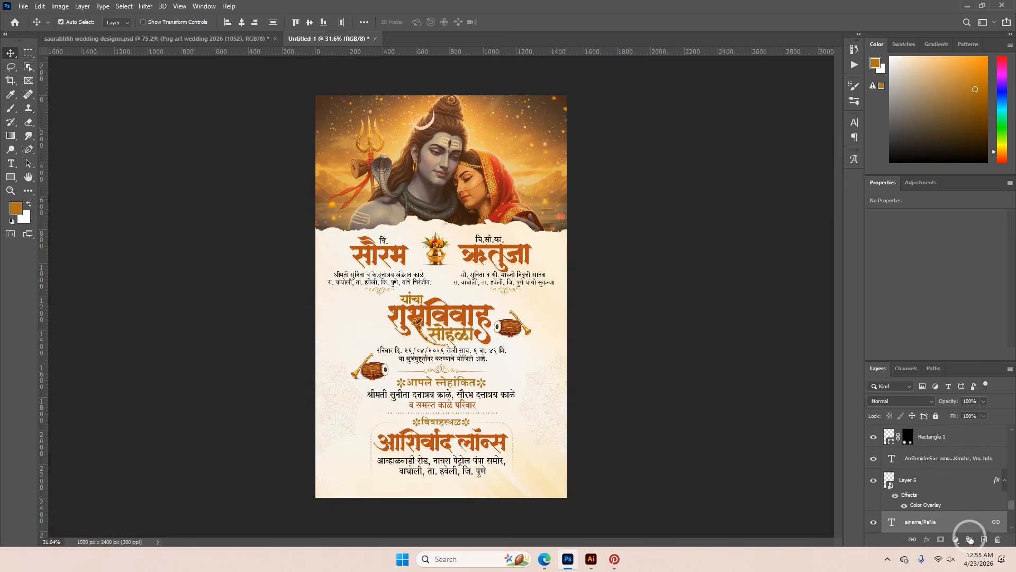
click(969, 539)
drag(897, 519, 892, 427)
Scale the badge group to about 54% and position it along the upper edge at the photo's right corner
key(ctrl+t)
drag(560, 112, 545, 272)
scroll(544, 119, up, 6)
drag(549, 259, 551, 254)
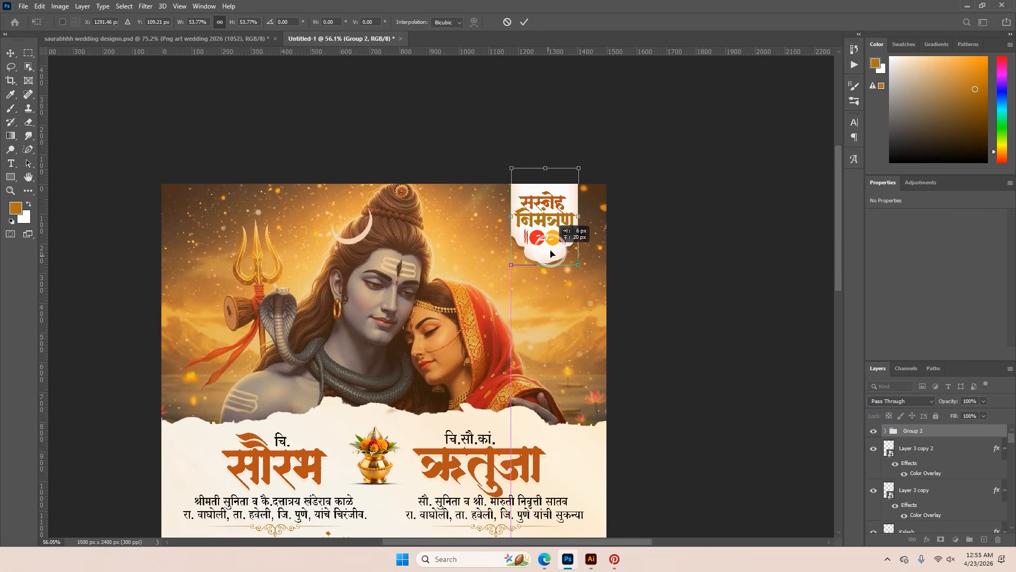
click(524, 21)
Examine the finished lower section and the flower character at the start of the विवाहस्थळ text line
scroll(592, 249, down, 4)
scroll(588, 286, down, 3)
scroll(453, 397, up, 10)
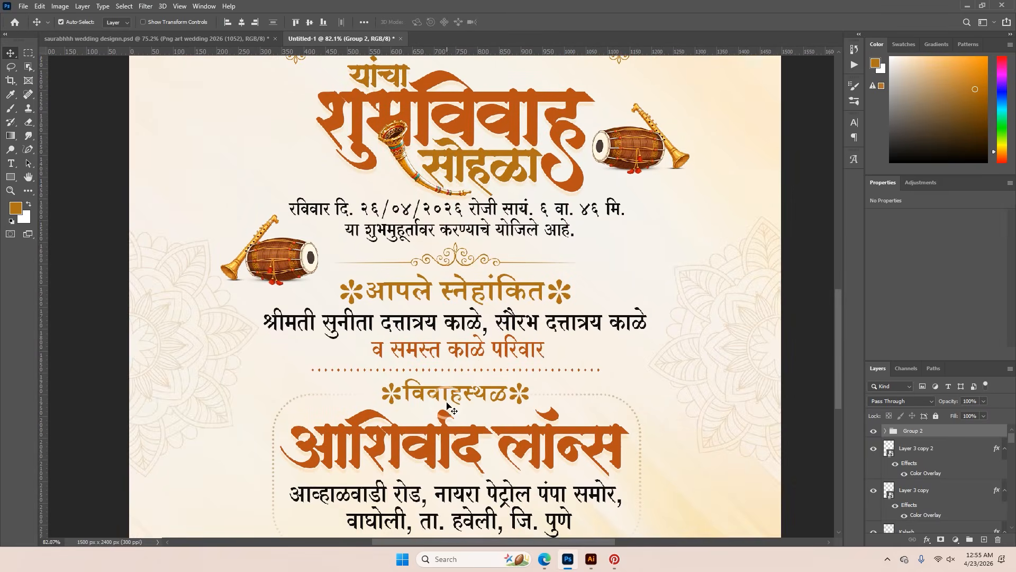
scroll(456, 399, up, 4)
double_click(448, 389)
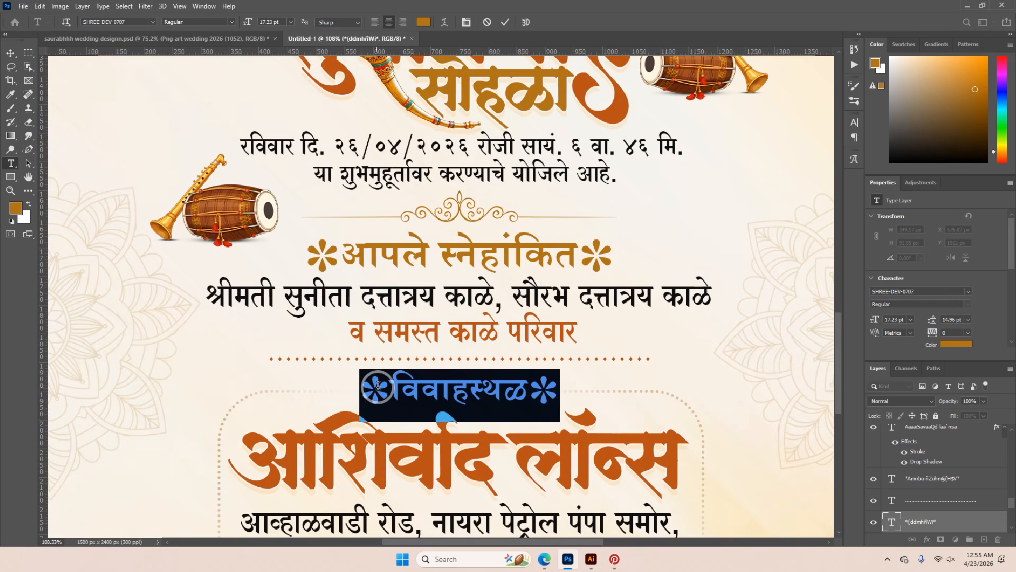
double_click(374, 389)
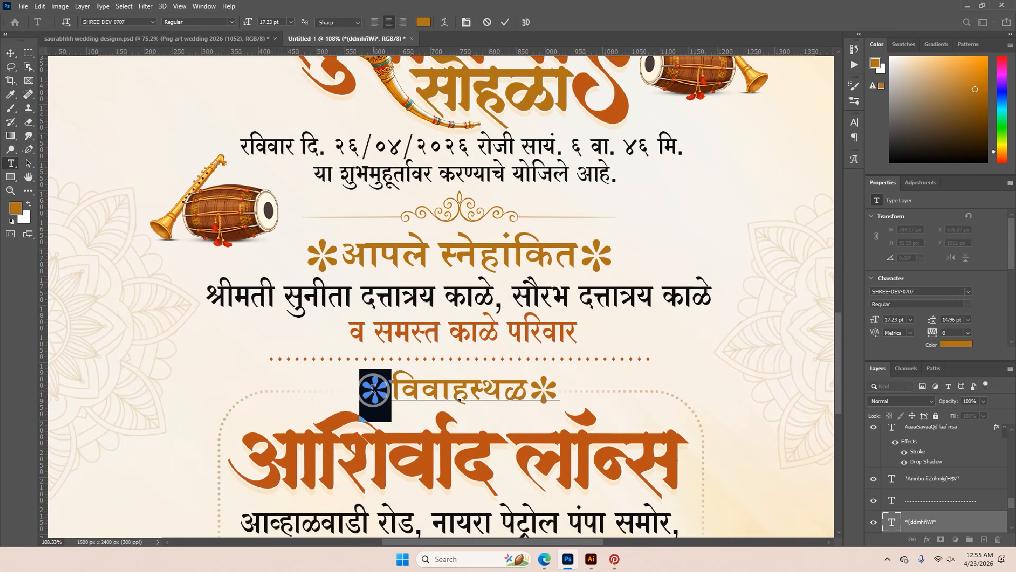
click(506, 22)
key(v)
scroll(457, 399, down, 4)
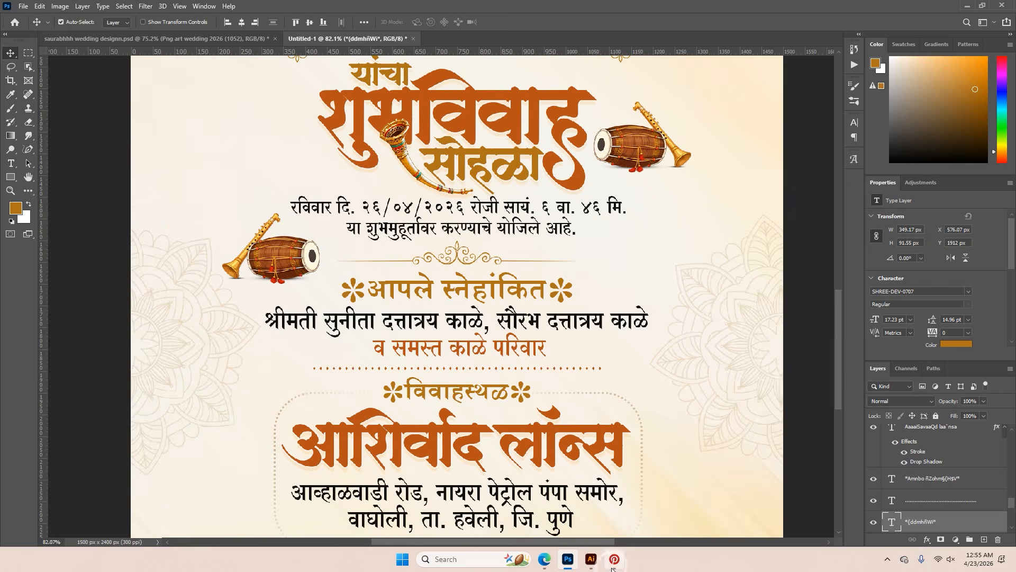
Switch to Illustrator and draw a brown ellipse about 1.75 in wide and 0.52 in high above the teal ovals
click(591, 561)
scroll(477, 452, up, 5)
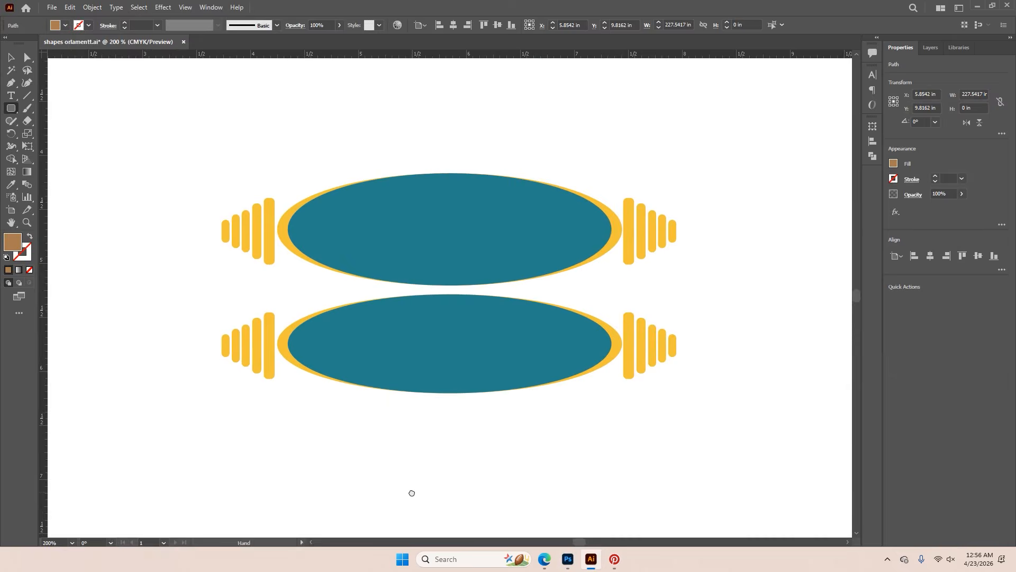
scroll(421, 464, down, 2)
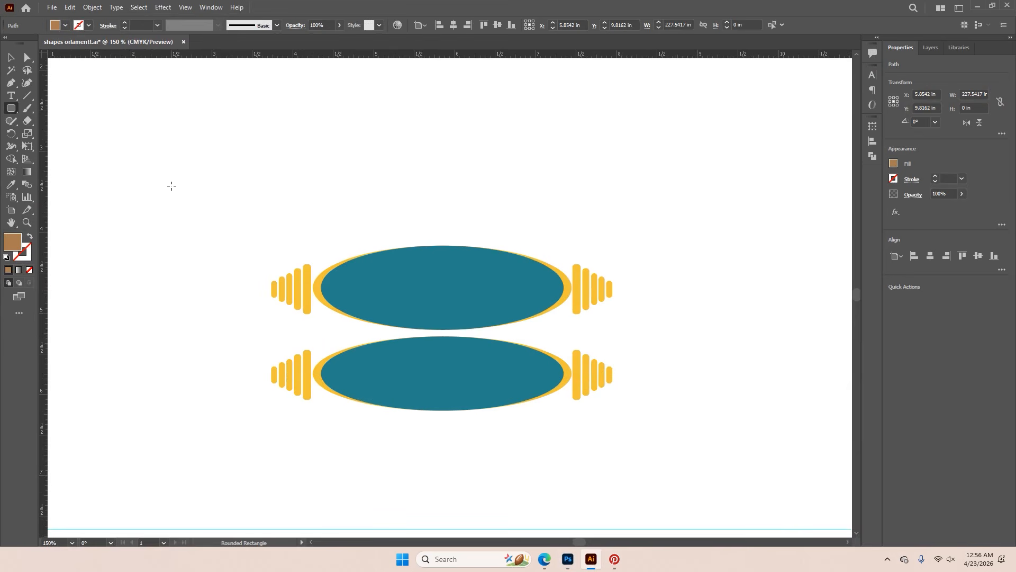
drag(14, 112, 55, 136)
drag(355, 140, 494, 179)
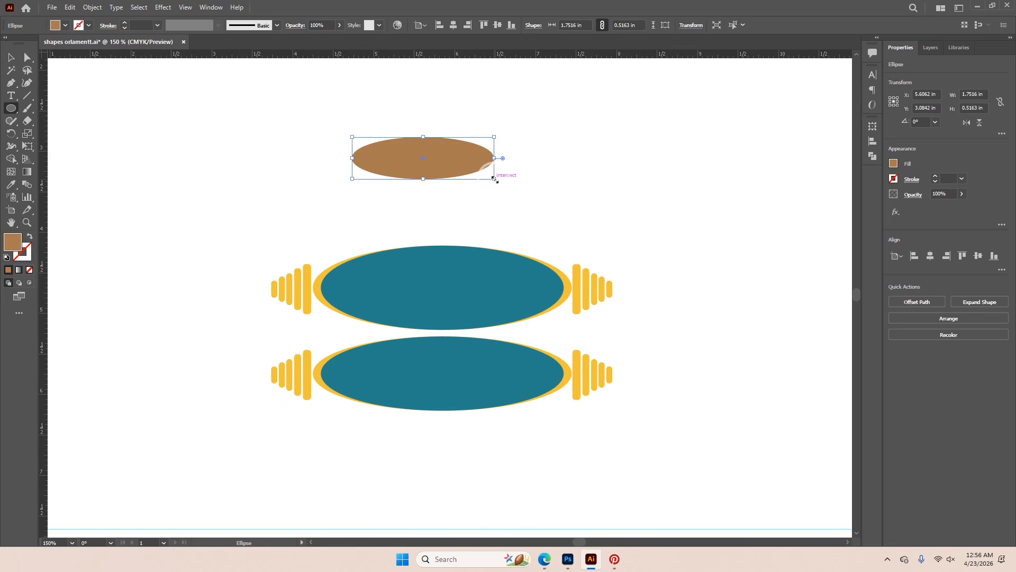
Duplicate the brown ellipse downward and align both ellipses on their vertical centres
click(24, 57)
scroll(413, 143, up, 2)
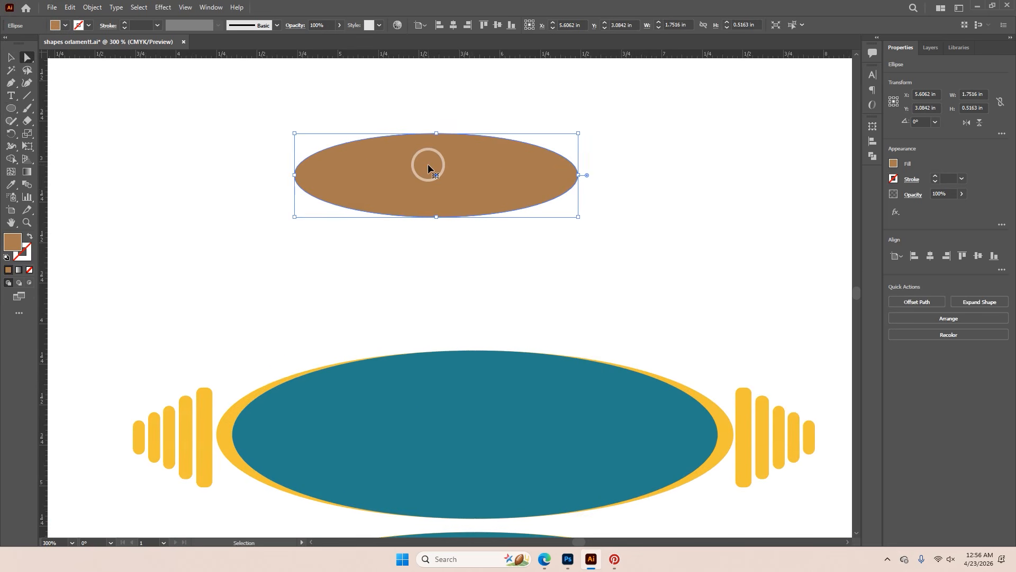
drag(428, 163, 443, 225)
drag(274, 112, 640, 313)
click(499, 25)
Widen the front ellipse symmetrically to about 1.91 in
click(556, 217)
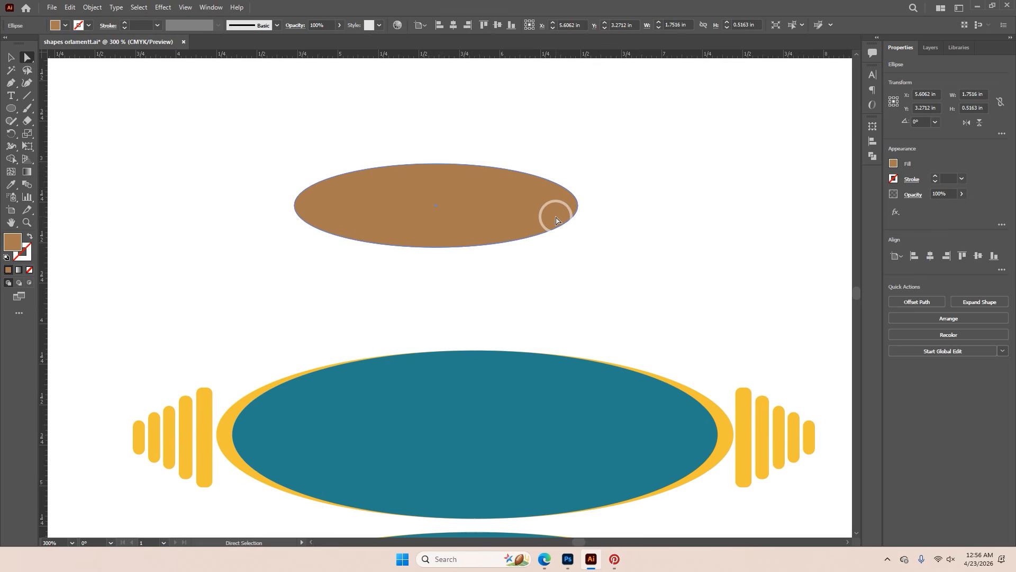
key(ctrl+t)
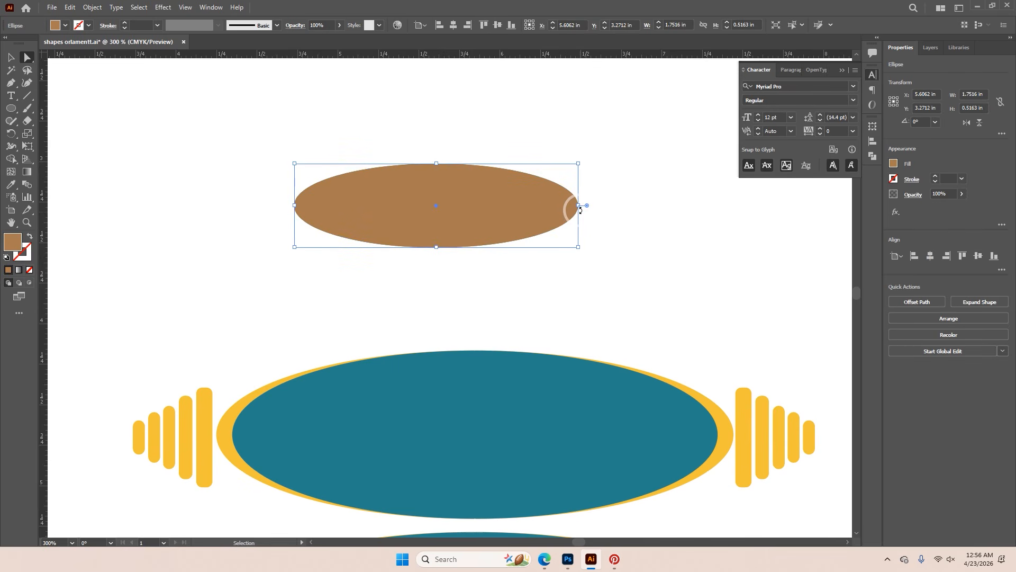
drag(581, 205, 594, 204)
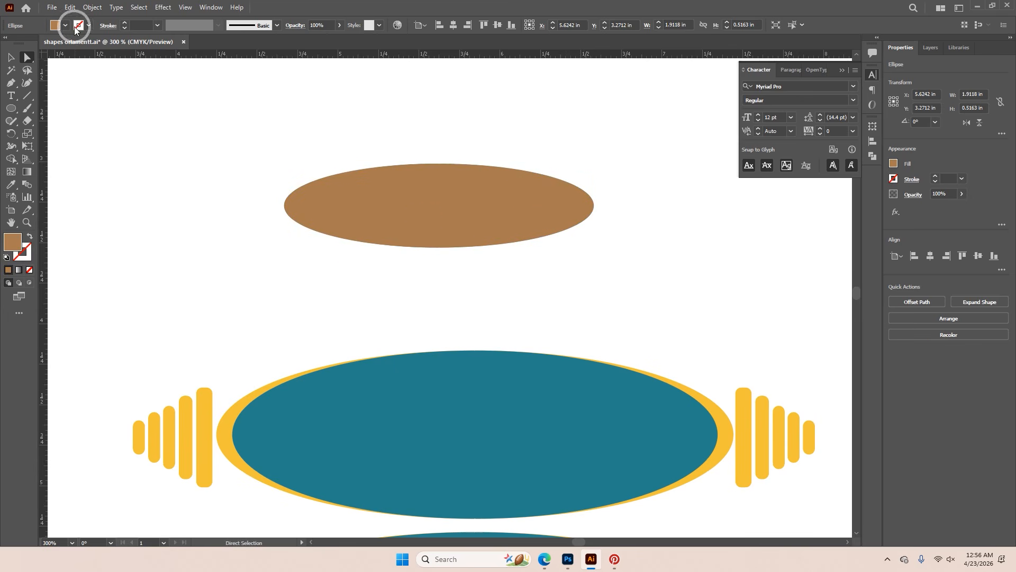
Fill the wider ellipse with the yellow-to-red gradient and send it behind the brown ellipse
click(66, 26)
click(15, 65)
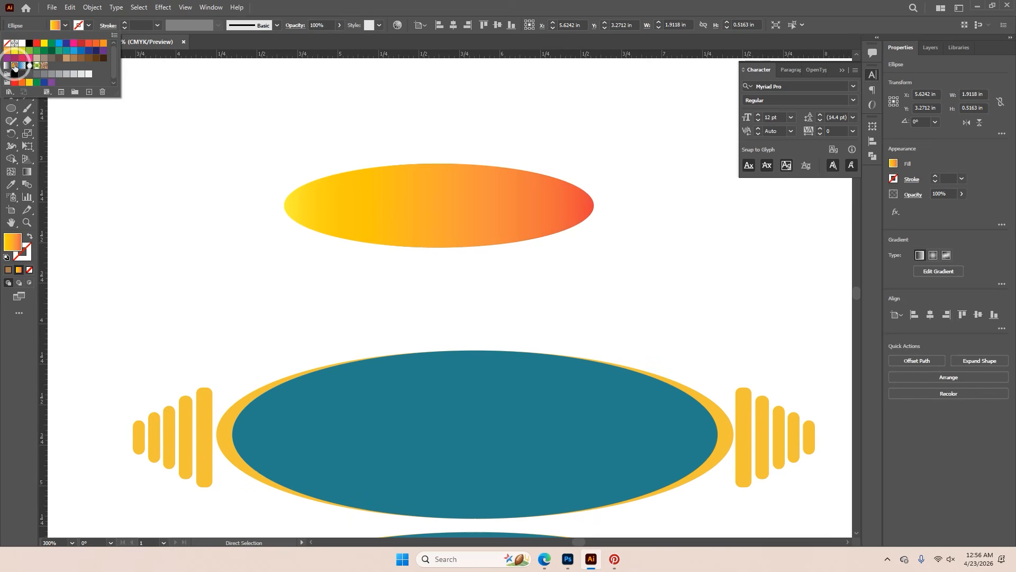
click(484, 191)
key(ctrl+c)
key(ctrl+shift+[)
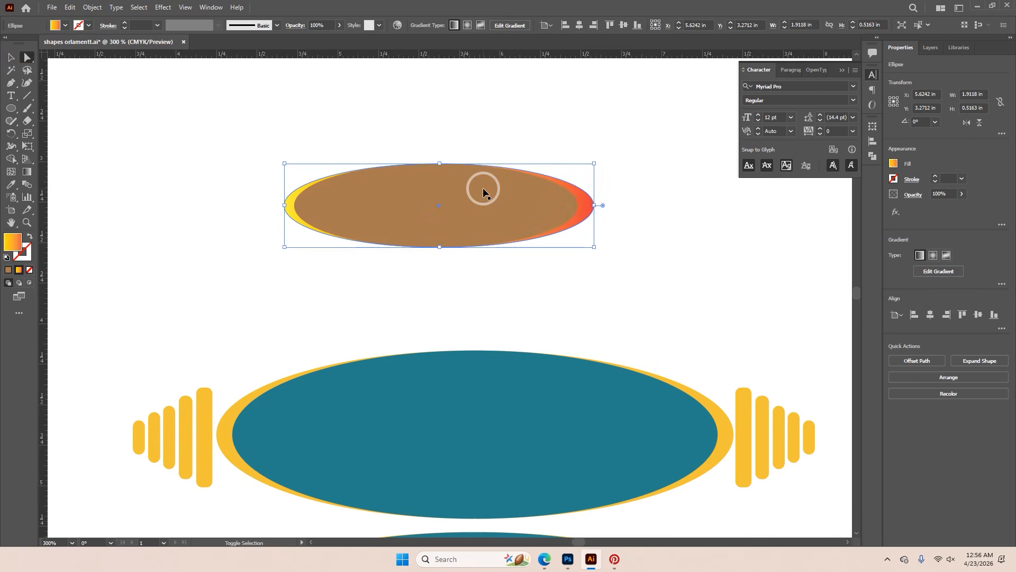
Recolor the wider back ellipse solid orange and centre the brown ellipse over it
click(592, 207)
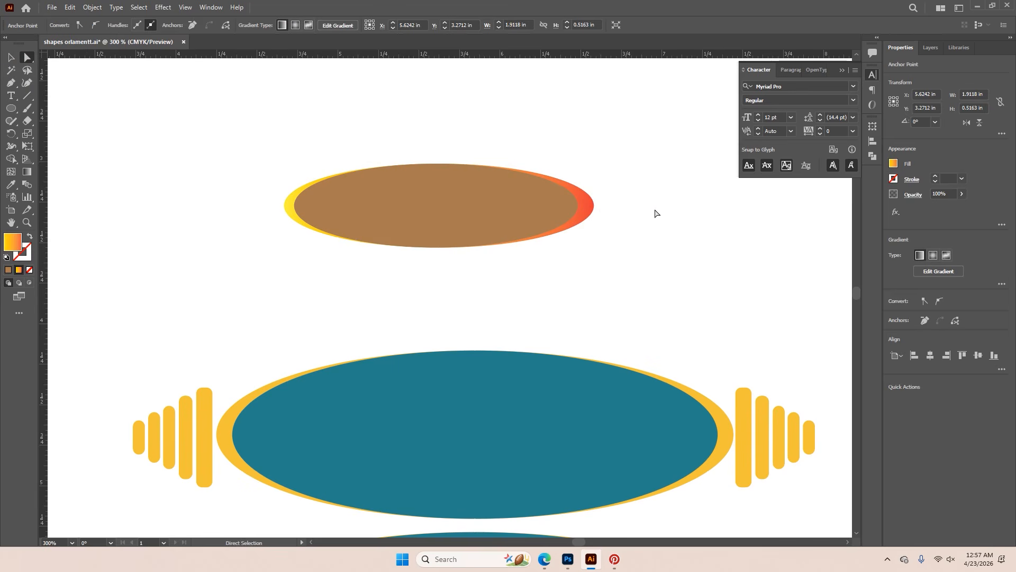
click(10, 58)
click(562, 195)
click(585, 206)
shift+click(558, 192)
click(65, 26)
click(88, 44)
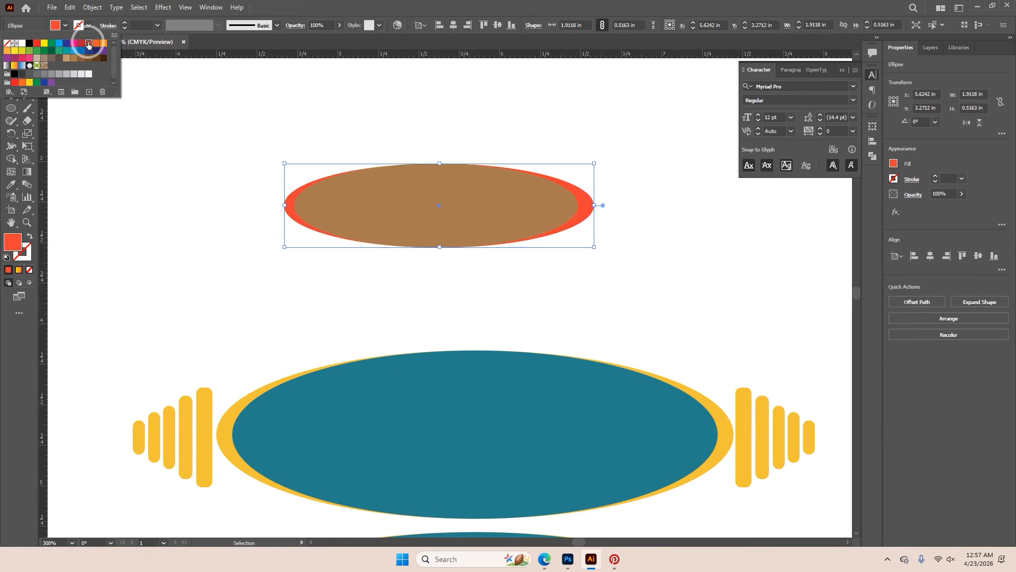
click(103, 43)
drag(495, 224, 501, 224)
click(603, 255)
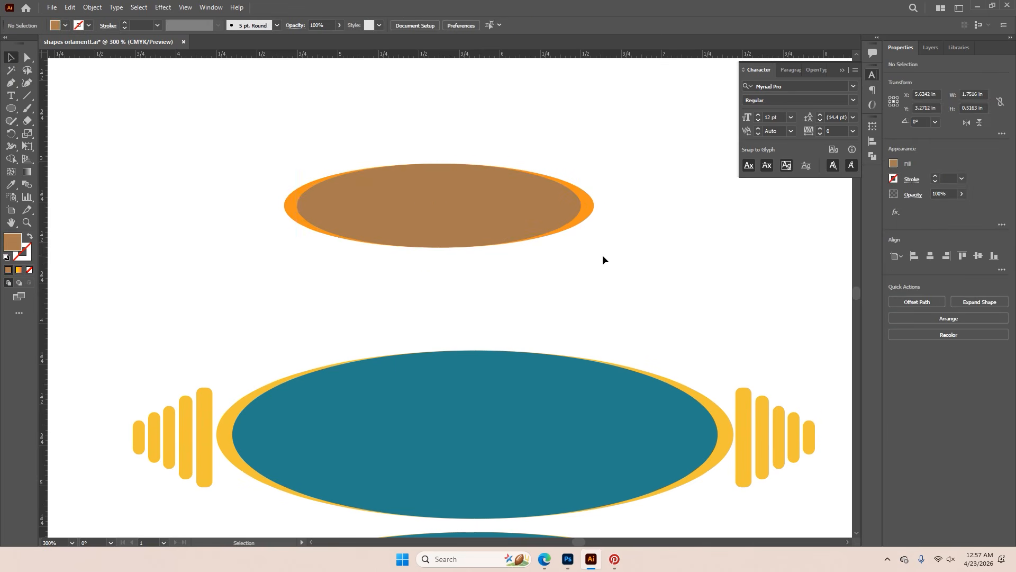
Draw a narrow upright rectangle about 0.07 × 0.36 in beside the ellipse's right end and round its corners to about 0.03 in
scroll(602, 255, down, 4)
scroll(656, 330, up, 2)
click(612, 251)
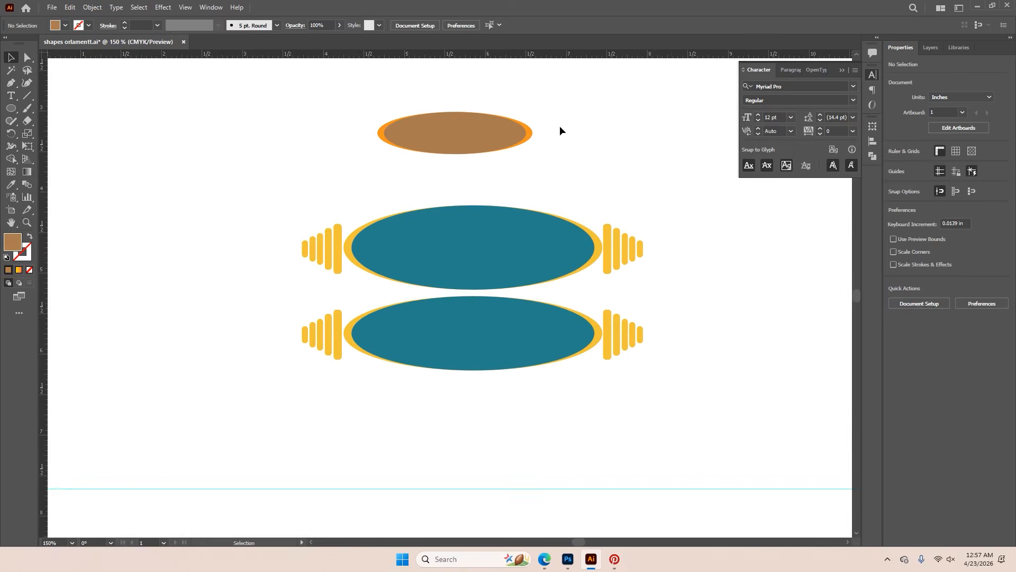
scroll(532, 100, up, 2)
drag(7, 115, 55, 112)
scroll(577, 209, up, 2)
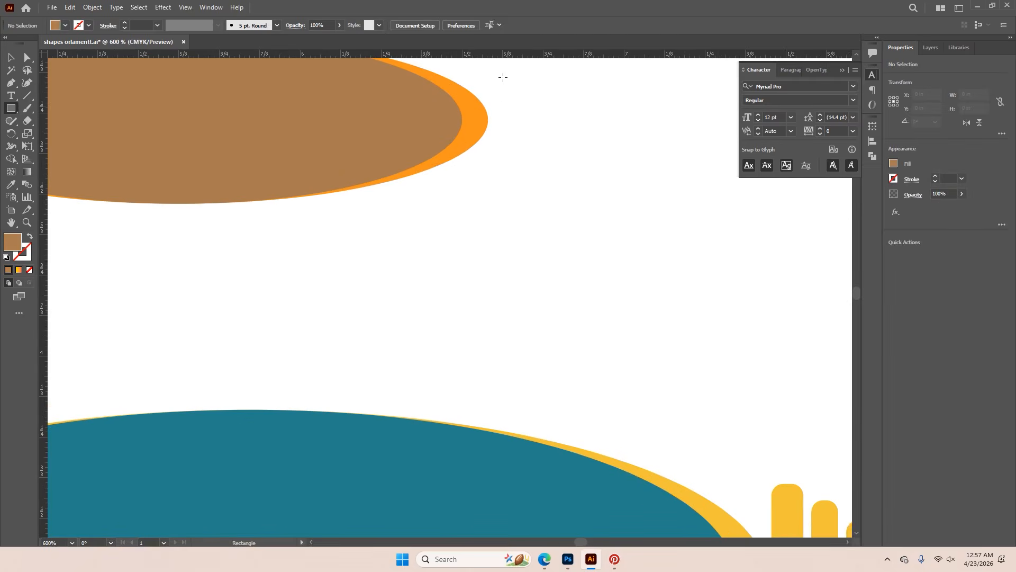
drag(503, 111, 548, 313)
scroll(533, 239, up, 2)
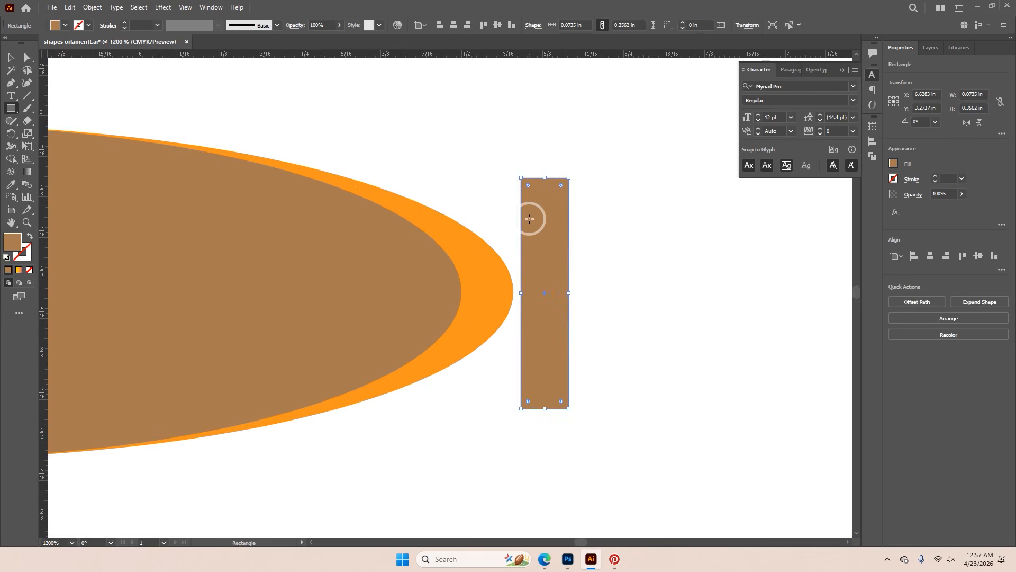
drag(501, 145, 561, 154)
scroll(555, 177, down, 3)
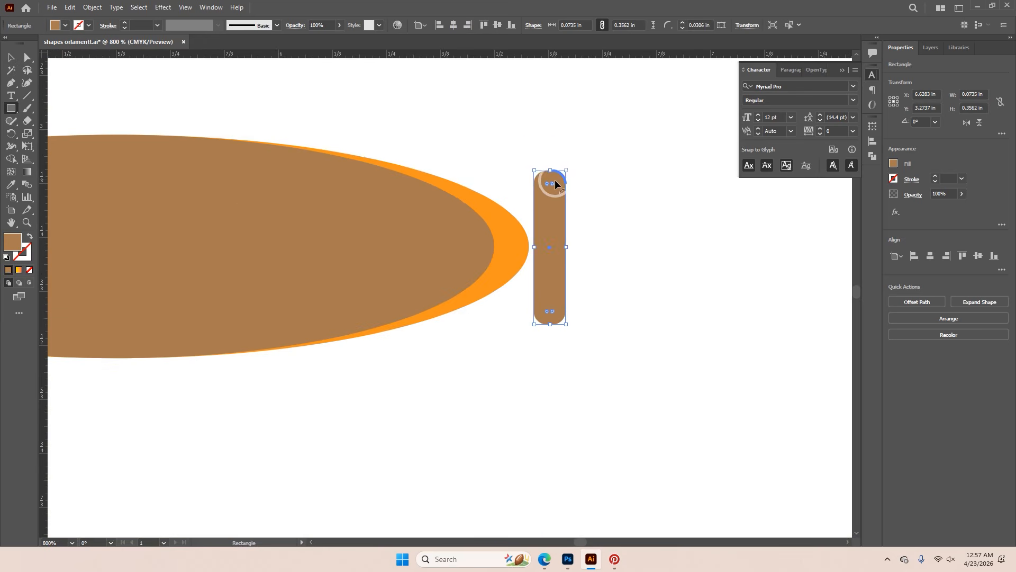
Duplicate the rounded bar outward at even spacing to make a row of five bars
click(28, 58)
click(569, 240)
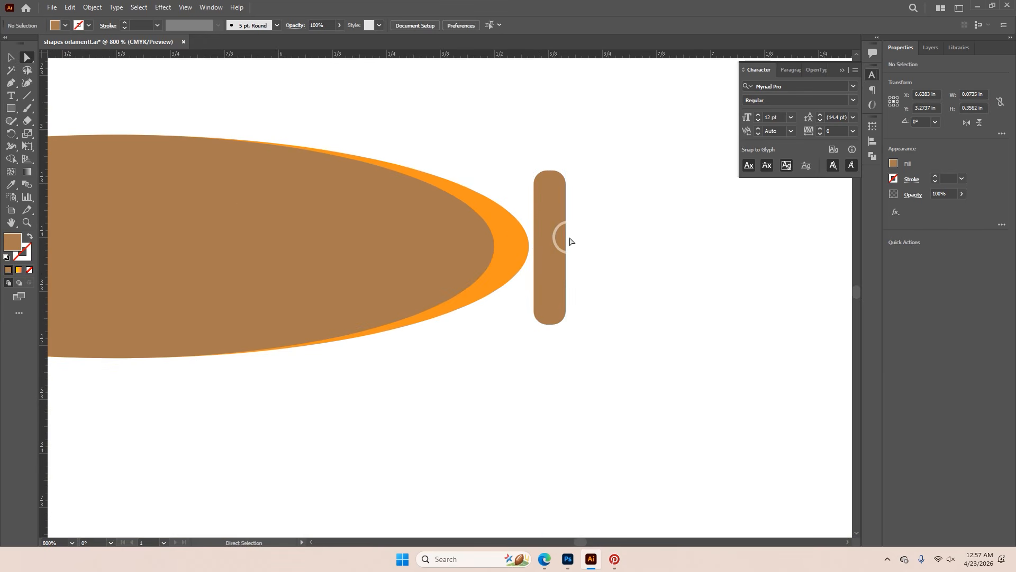
drag(551, 244, 594, 250)
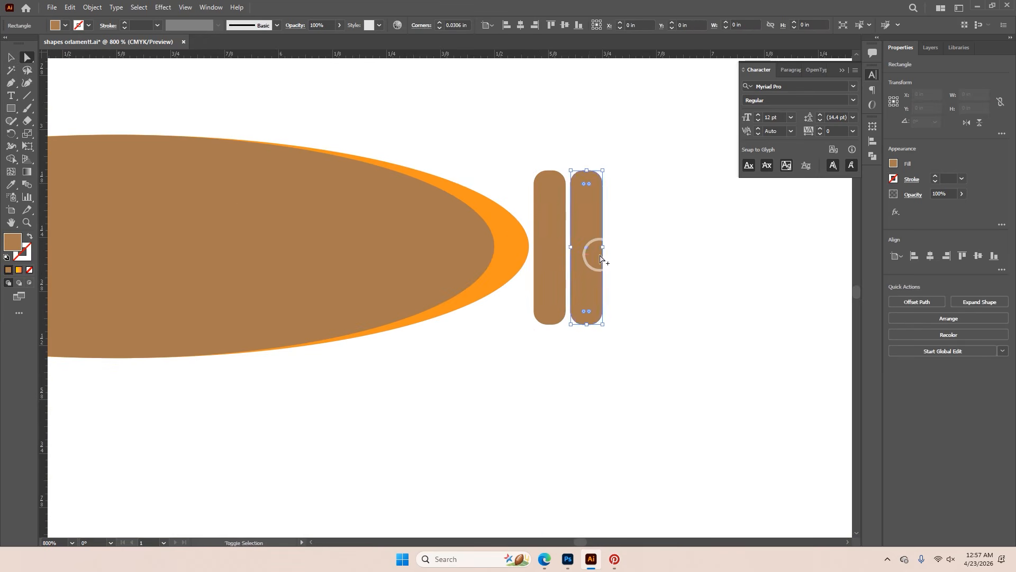
key(ctrl+d)
key(ctrl+d)
key(ctrl+d)
scroll(628, 286, down, 3)
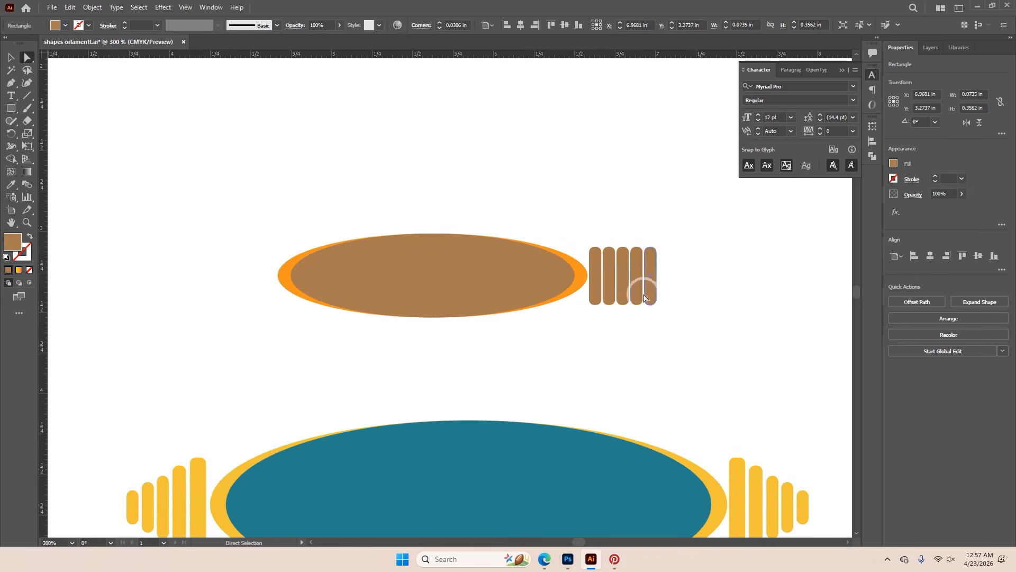
scroll(614, 297, up, 3)
scroll(594, 232, up, 2)
click(588, 90)
drag(588, 87, 594, 113)
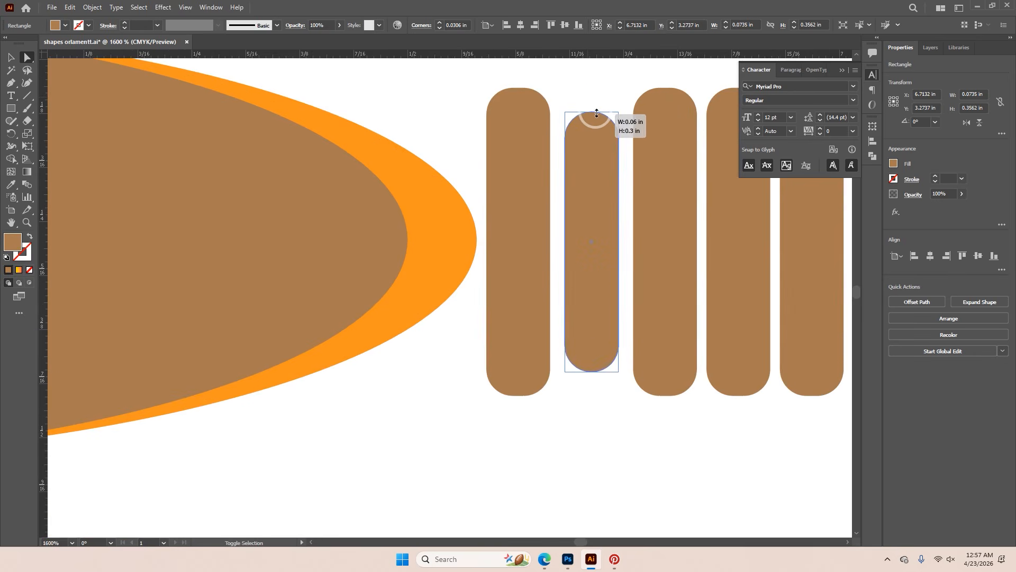
drag(665, 95, 669, 160)
drag(698, 214, 533, 249)
click(575, 229)
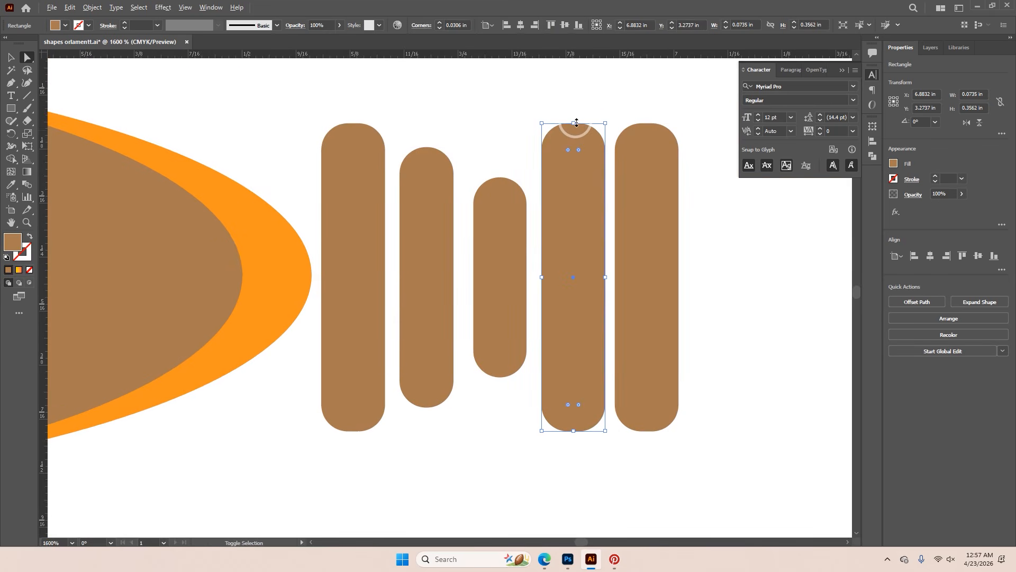
key(ctrl+z)
key(ctrl+z)
key(ctrl+z)
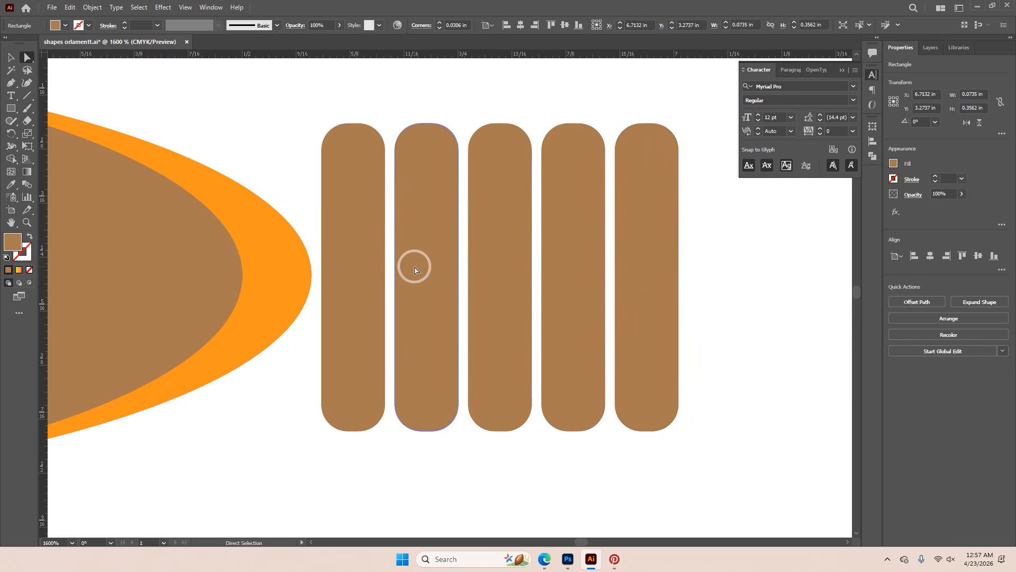
scroll(414, 270, down, 2)
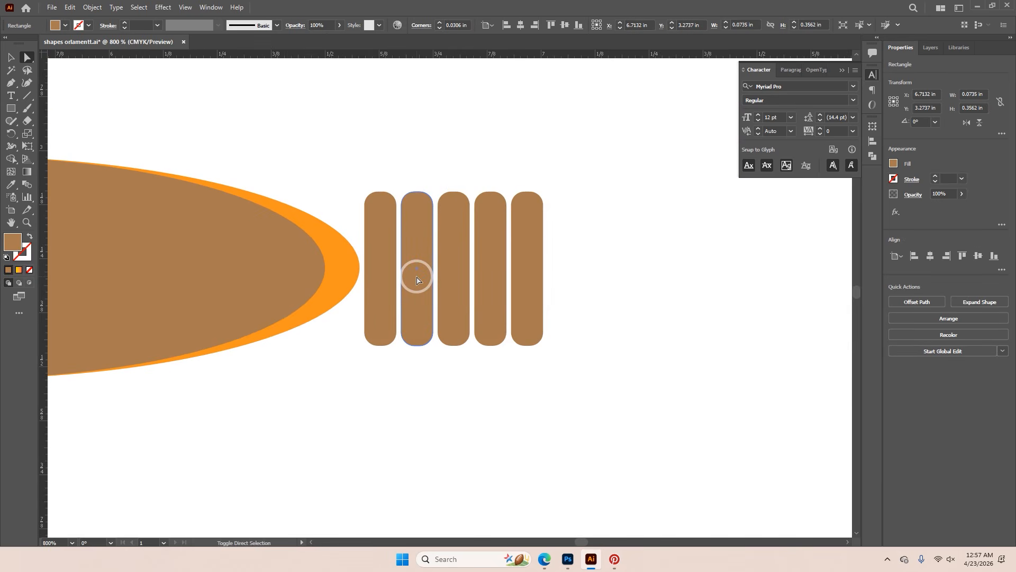
drag(418, 191, 421, 207)
key(ctrl+z)
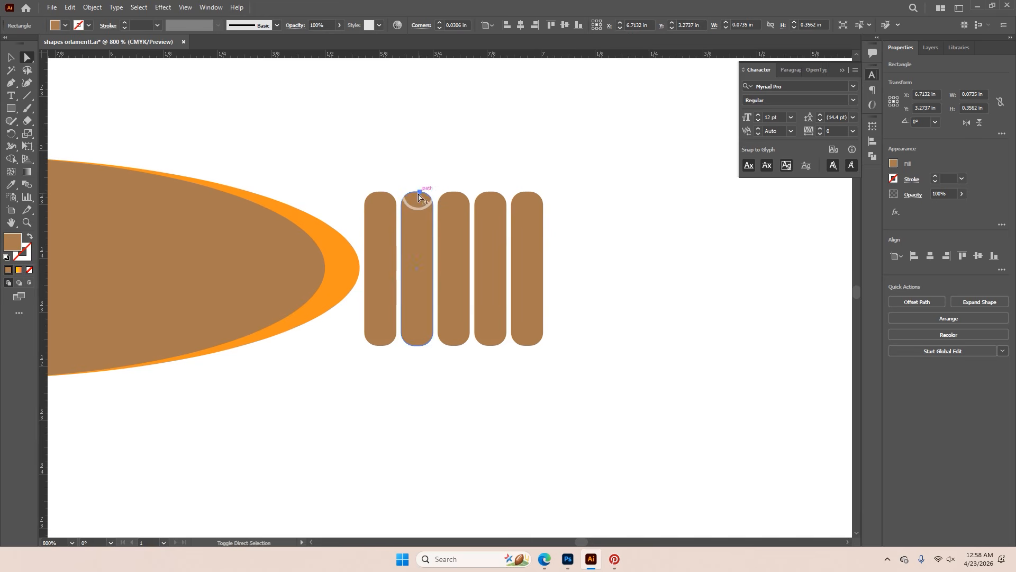
drag(417, 193, 418, 202)
click(10, 57)
drag(417, 191, 417, 213)
drag(418, 345, 419, 325)
key(ctrl+z)
key(ctrl+z)
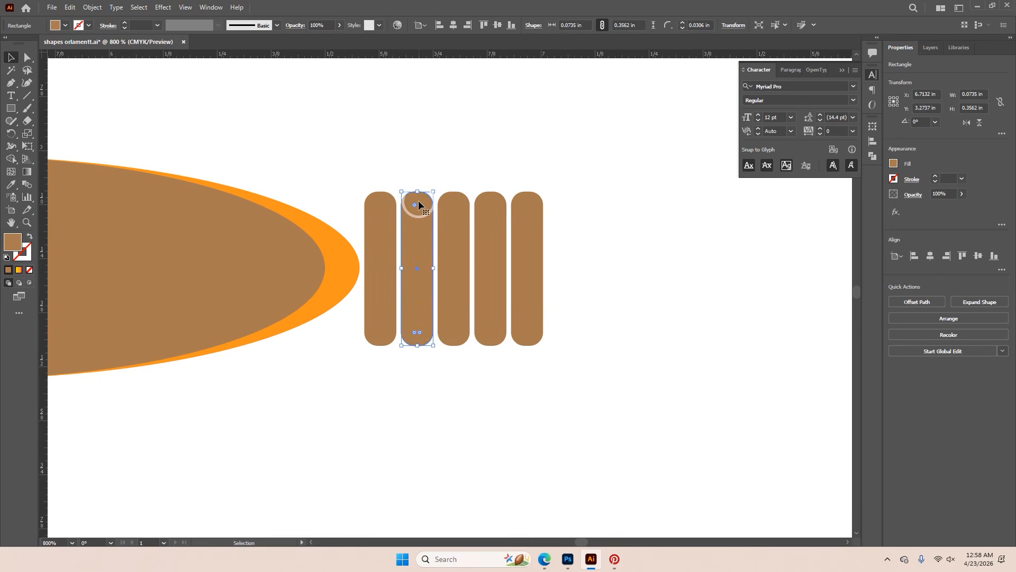
Scale the second to fifth bars progressively smaller about their centres, tapering to a round dot about 0.06 in across
click(26, 58)
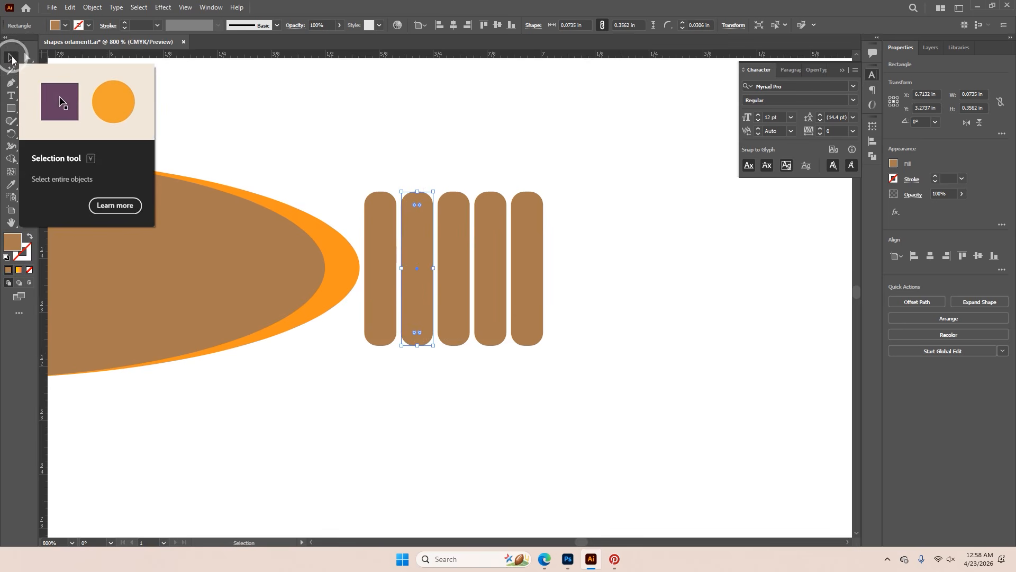
click(428, 223)
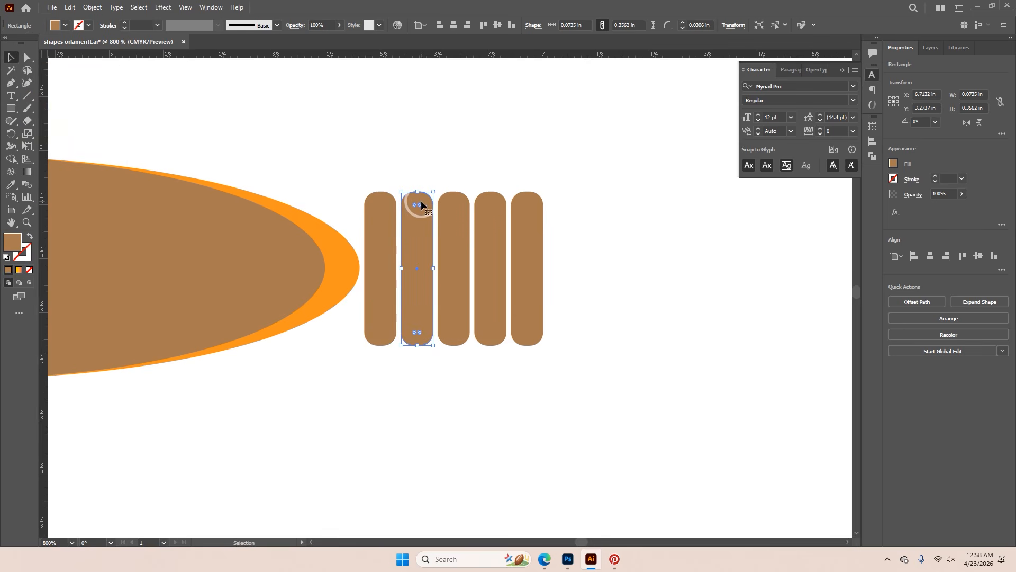
drag(419, 194, 491, 232)
click(451, 238)
click(491, 241)
click(527, 243)
drag(527, 200, 528, 236)
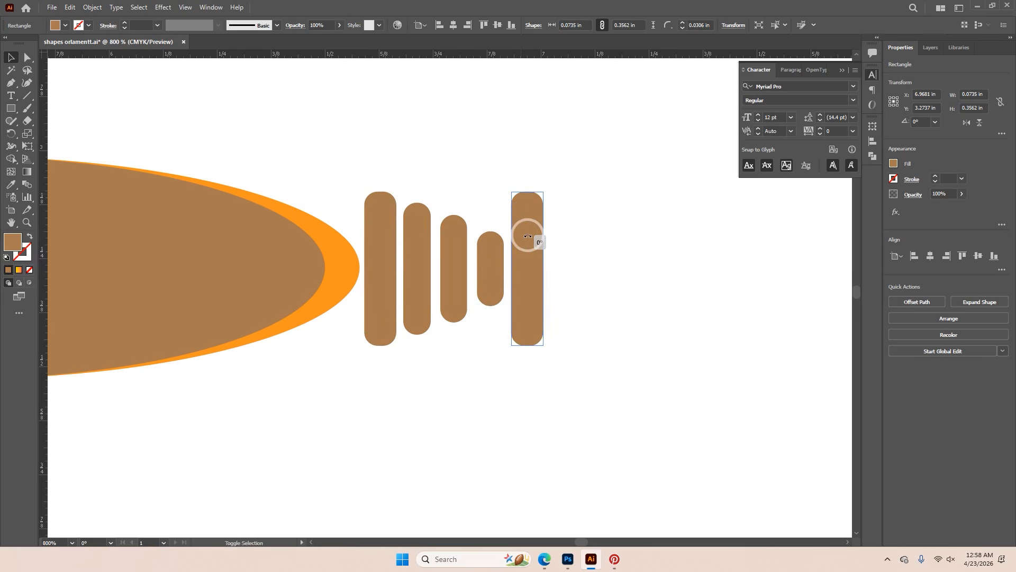
drag(528, 191, 540, 255)
Move the tapered bars closer together to even out their gaps and slightly enlarge the end dot
click(415, 274)
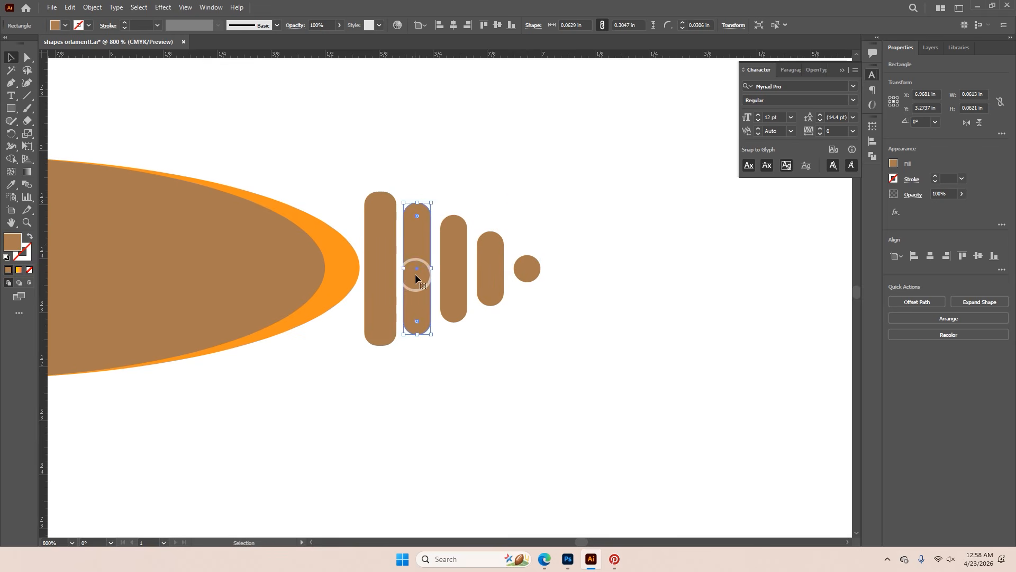
key(ctrl+equal)
key(ctrl+equal)
key(ctrl+equal)
shift+click(429, 283)
drag(421, 284, 412, 299)
drag(536, 303, 515, 304)
drag(629, 295, 617, 295)
drag(752, 272, 763, 295)
click(717, 272)
drag(717, 269, 724, 269)
click(700, 321)
scroll(701, 321, down, 4)
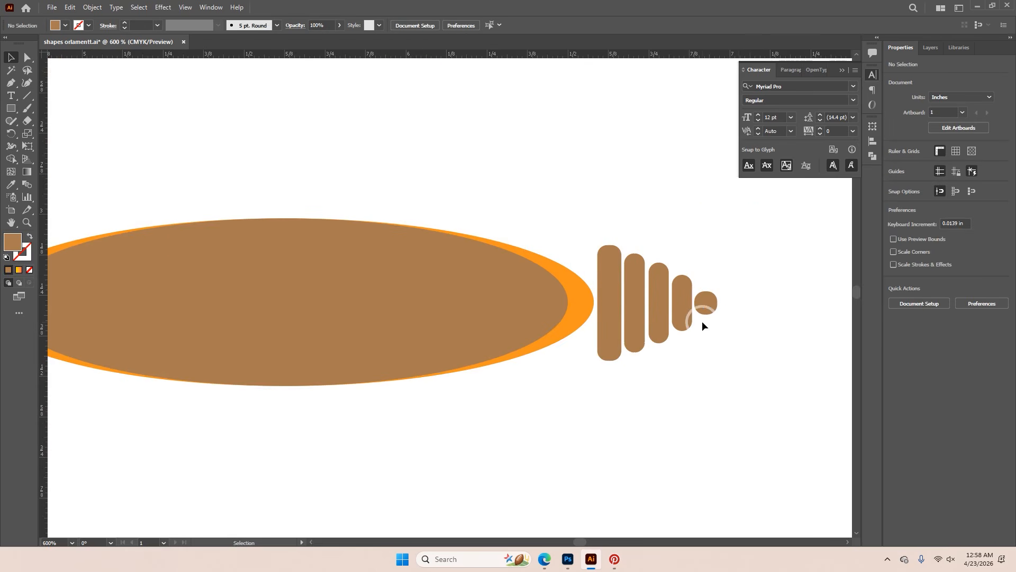
Select all five tapered bars and place a copy of them at the left end of the ellipse
click(629, 341)
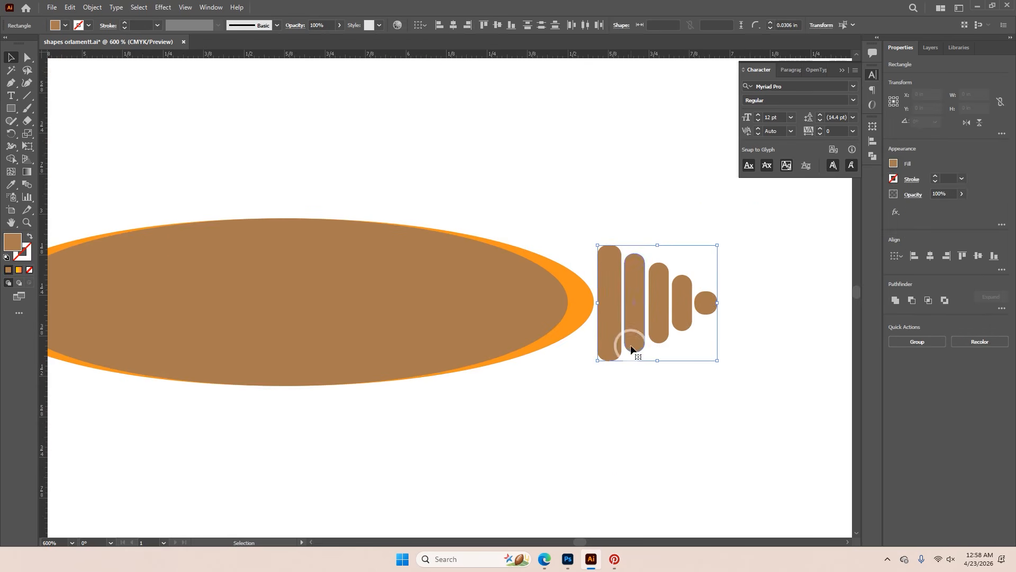
scroll(631, 348, down, 2)
drag(636, 340, 609, 339)
key(ctrl+z)
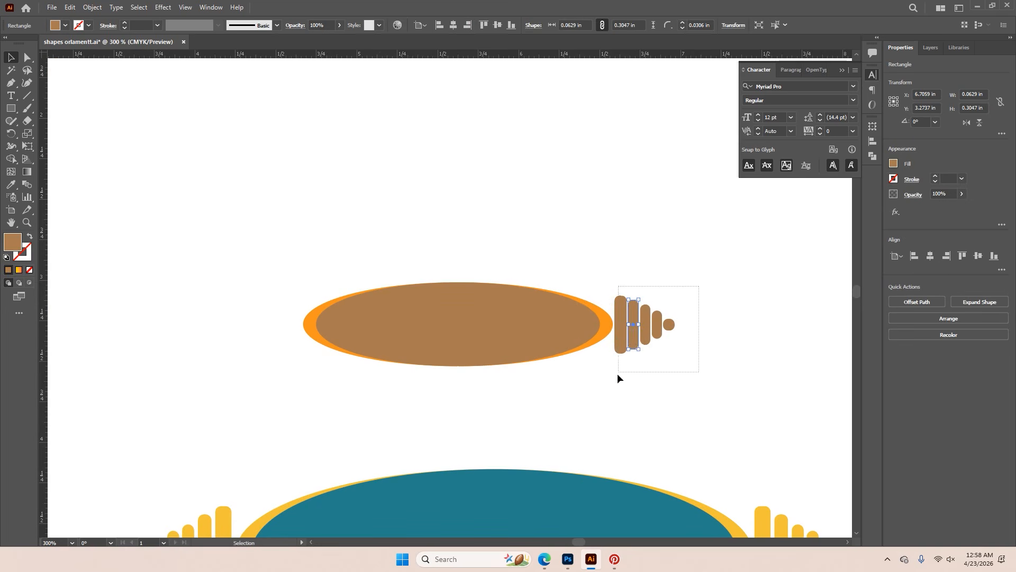
drag(621, 375, 633, 359)
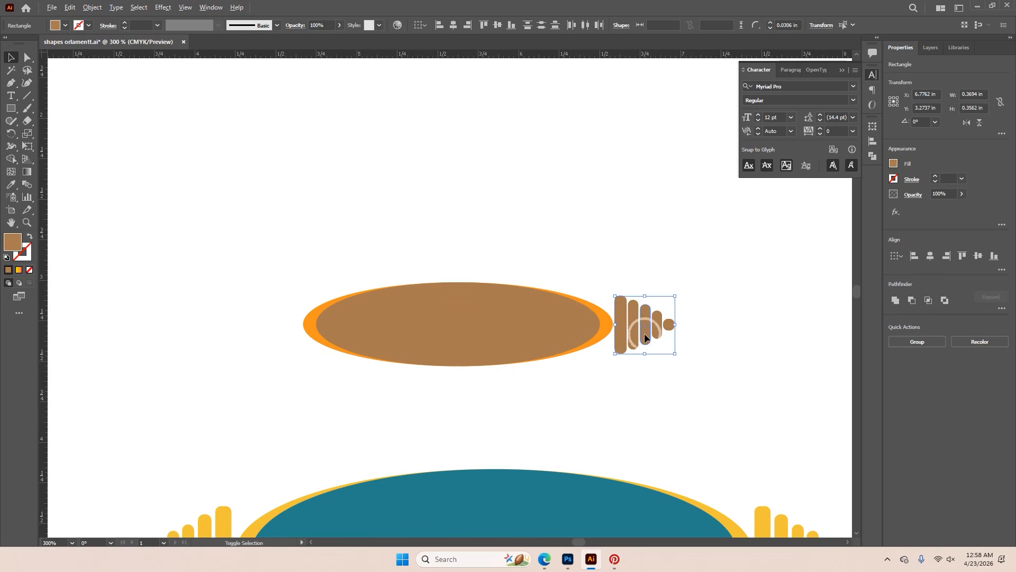
drag(660, 326, 251, 325)
key(ctrl+z)
drag(726, 266, 681, 346)
drag(623, 389, 252, 333)
Flip the copied bars horizontally so that they taper away from the ellipse
right_click(252, 332)
mouse_move(321, 270)
click(396, 304)
click(434, 322)
click(516, 348)
Position the flipped bars close against the ellipse's left end, matching the gap on the other side
scroll(209, 354, up, 5)
drag(426, 317, 441, 320)
scroll(399, 343, down, 3)
click(459, 390)
scroll(433, 347, up, 4)
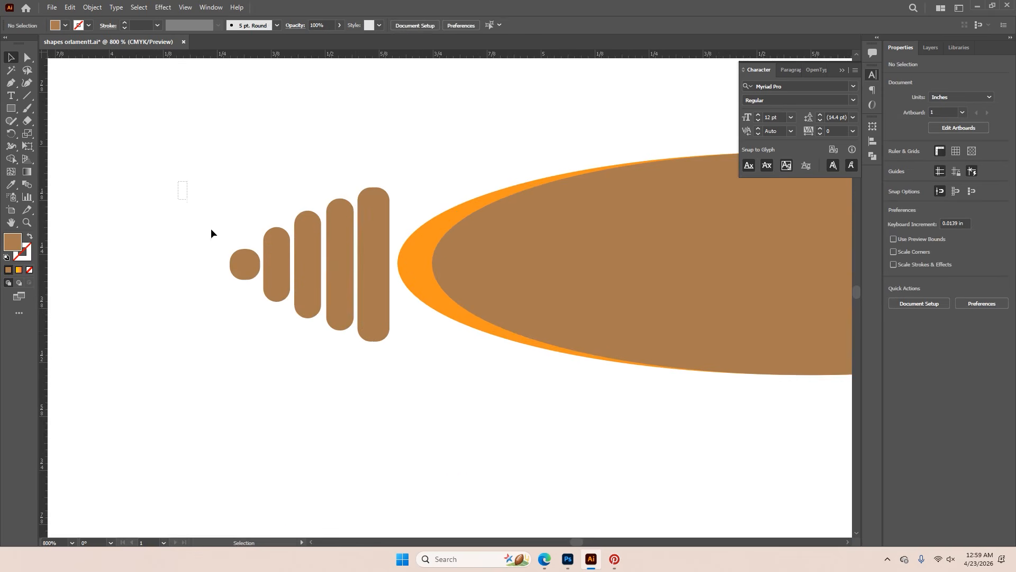
click(380, 309)
shift+click(382, 310)
Recolor the bars on both sides with the orange sampled from the wider back ellipse
scroll(382, 313, down, 4)
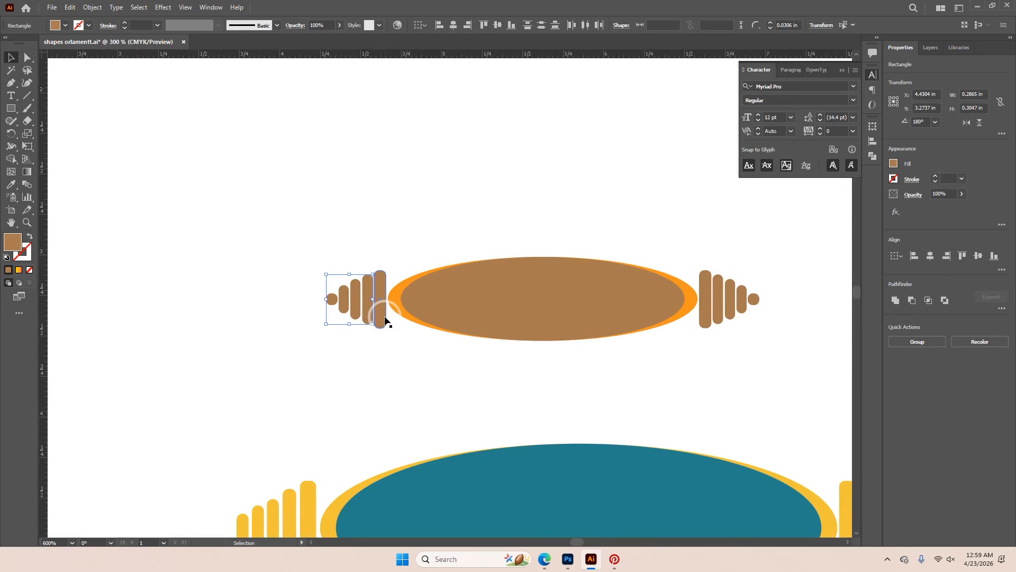
drag(338, 333, 389, 352)
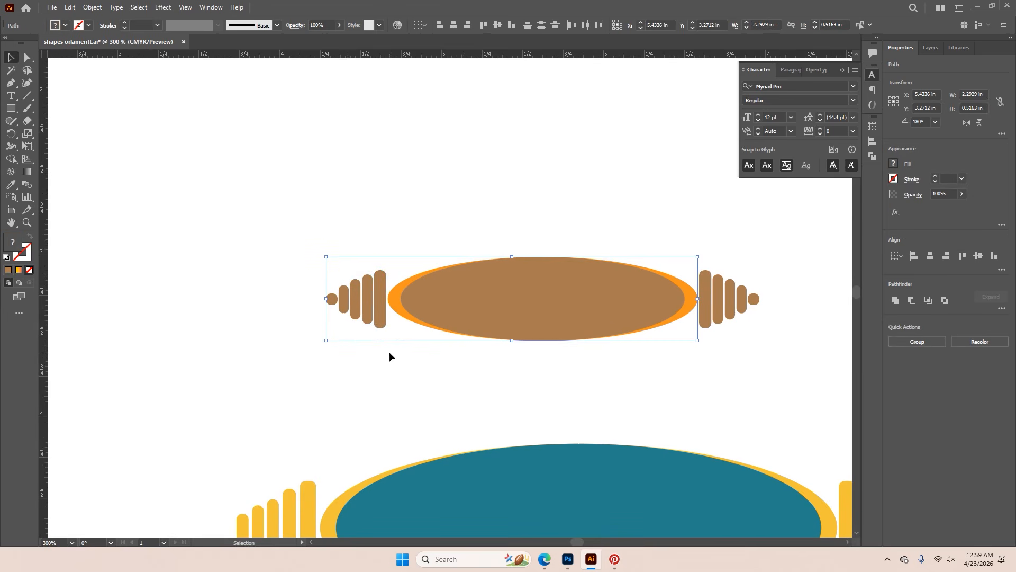
key(i)
click(399, 288)
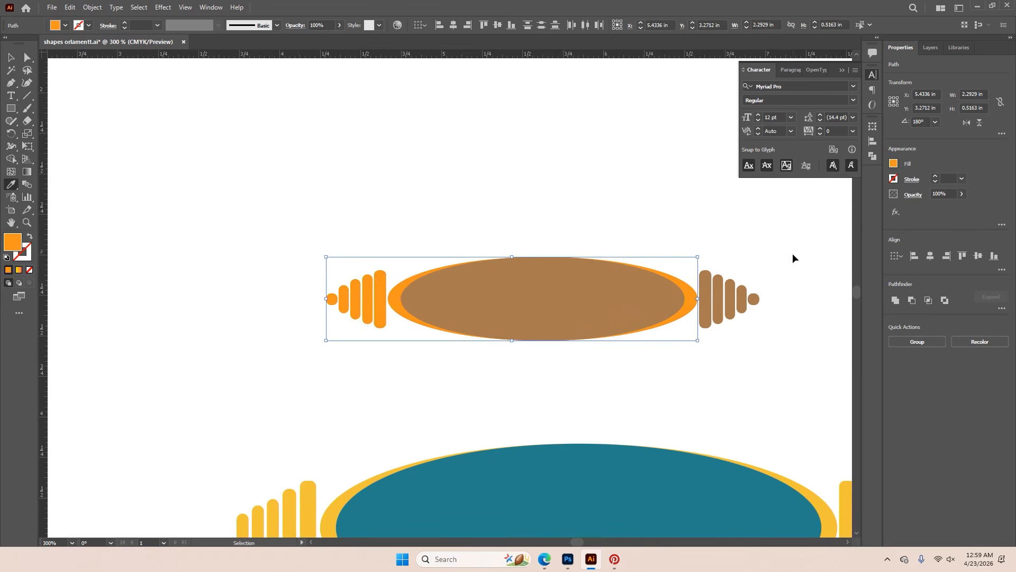
drag(706, 373, 707, 369)
click(687, 286)
key(ctrl+shift+a)
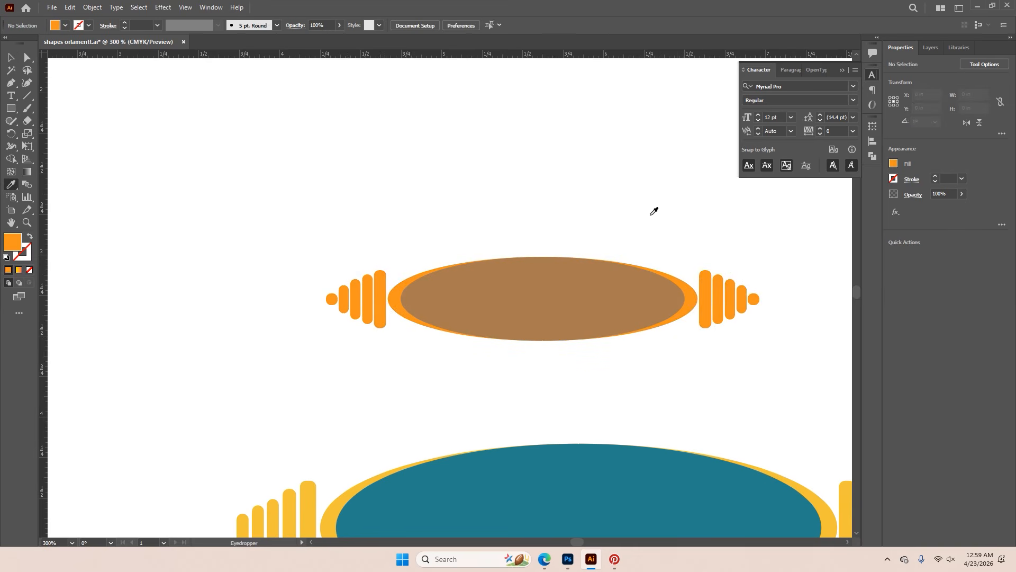
Select and copy the complete orange and brown ornament with both sets of bars
alt+scroll(619, 237, down, 3)
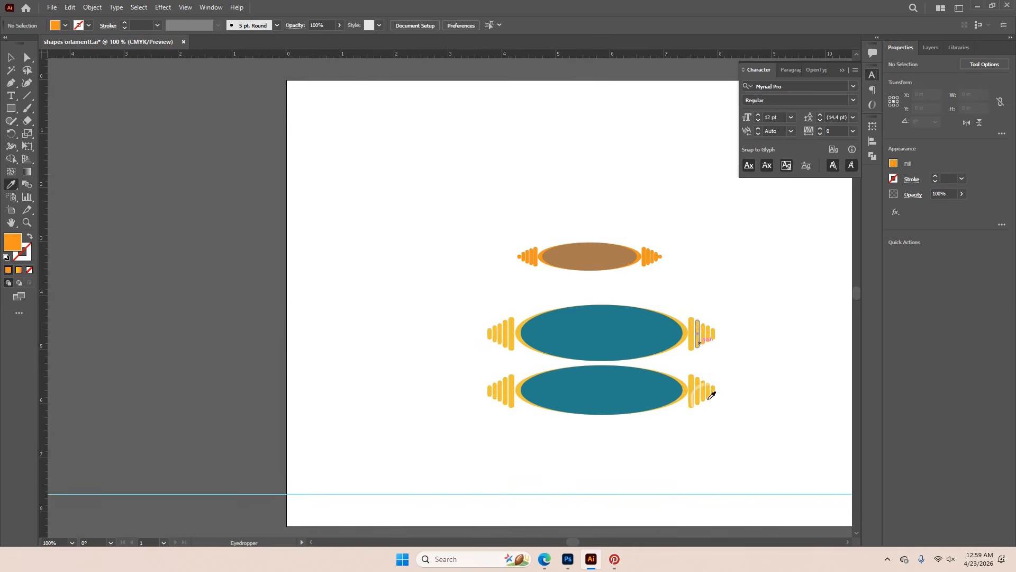
click(27, 58)
alt+scroll(652, 225, up, 2)
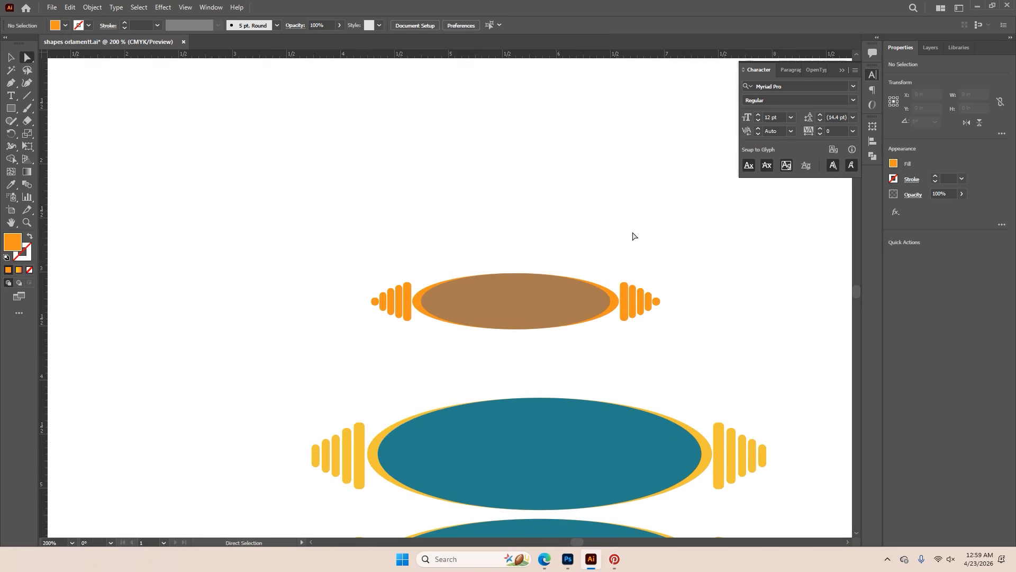
drag(312, 204, 705, 368)
click(599, 503)
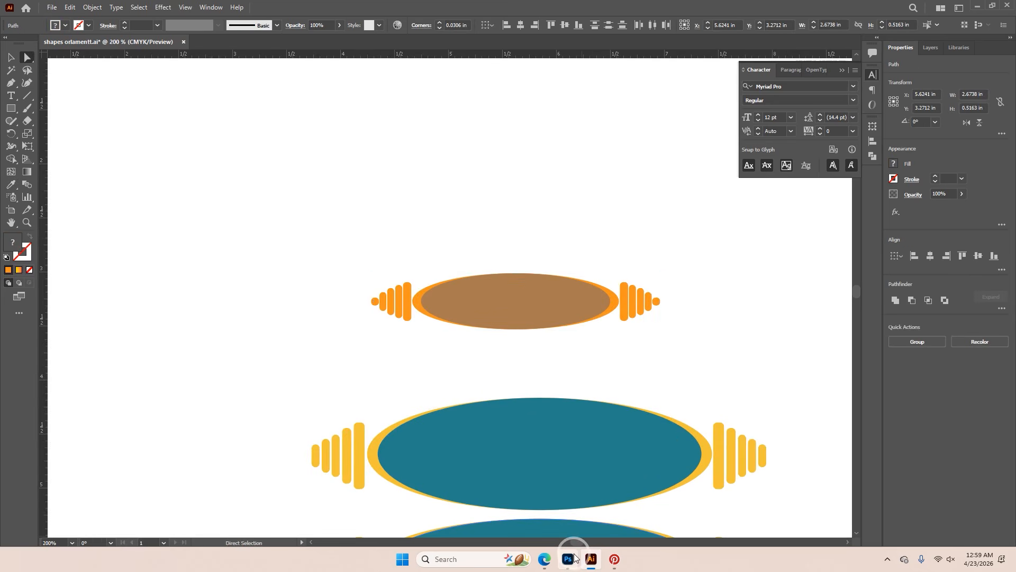
Try to paste the ornament into the Photoshop invitation as a shape layer, and delete the pasted shape
click(568, 559)
key(ctrl+v)
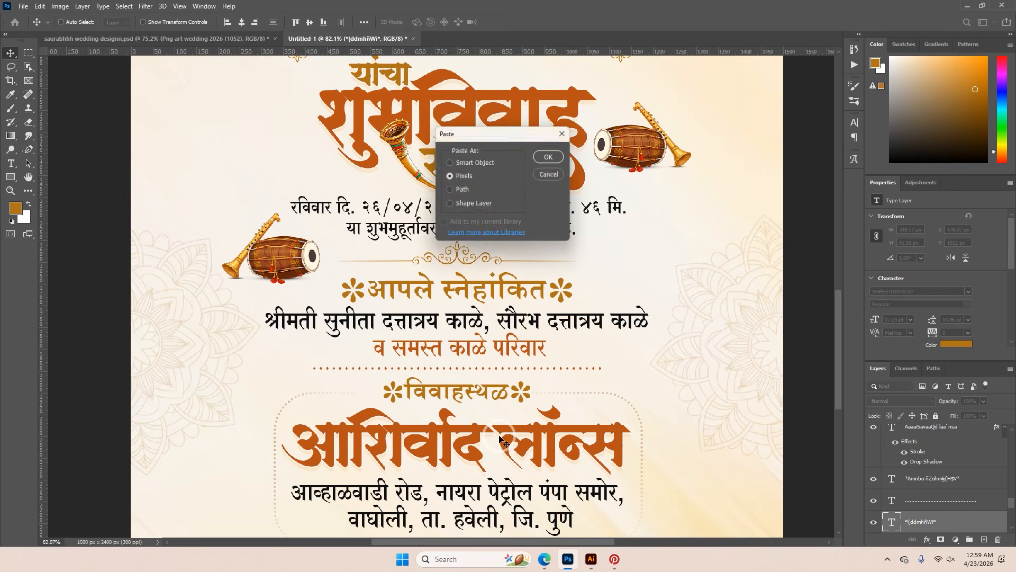
click(468, 210)
click(550, 157)
drag(545, 300, 552, 366)
key(ctrl+z)
click(561, 306)
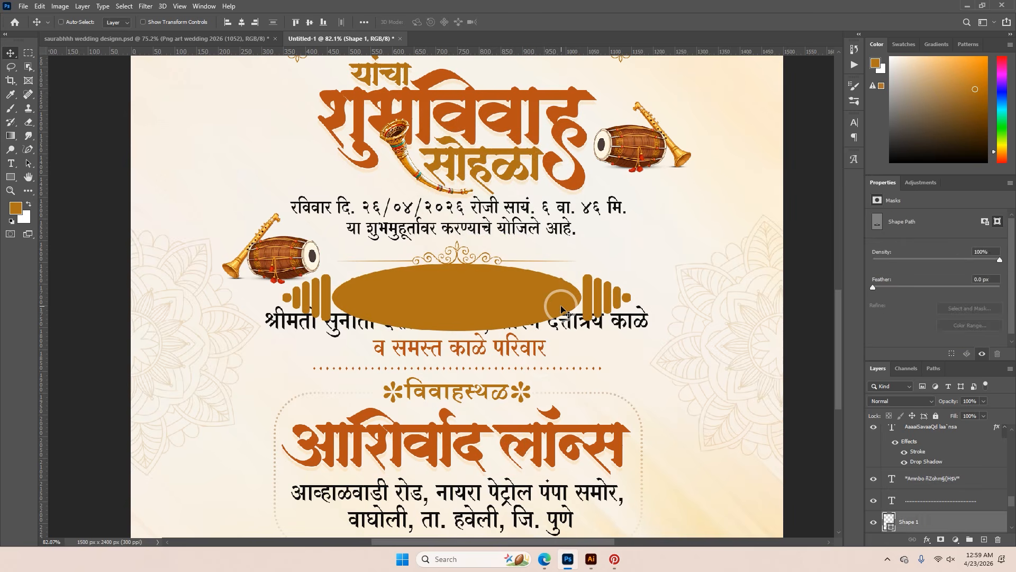
key(Delete)
click(591, 559)
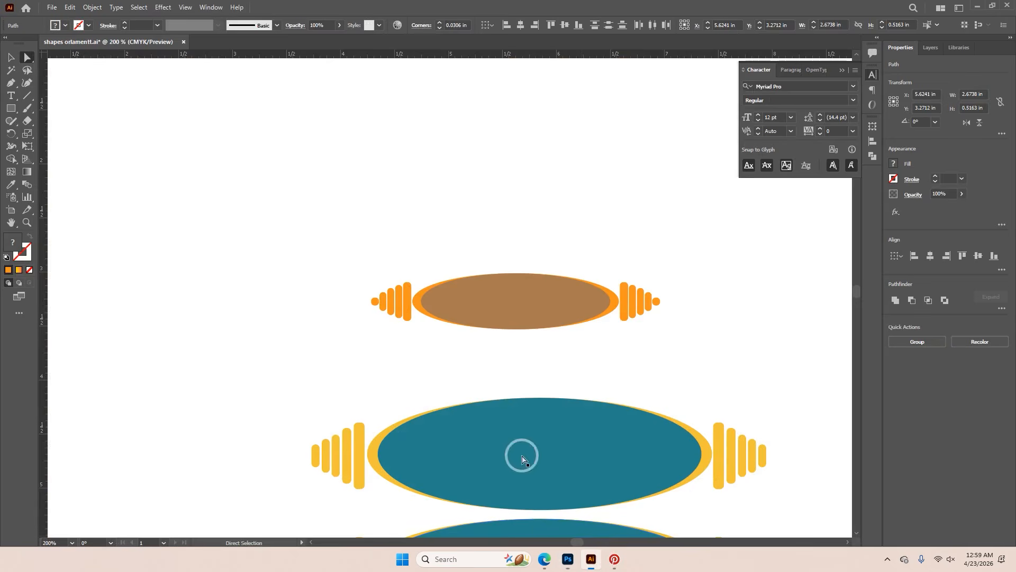
Switch to Photoshop, paste the ornament as a smart object and place it centred below the venue address
click(568, 559)
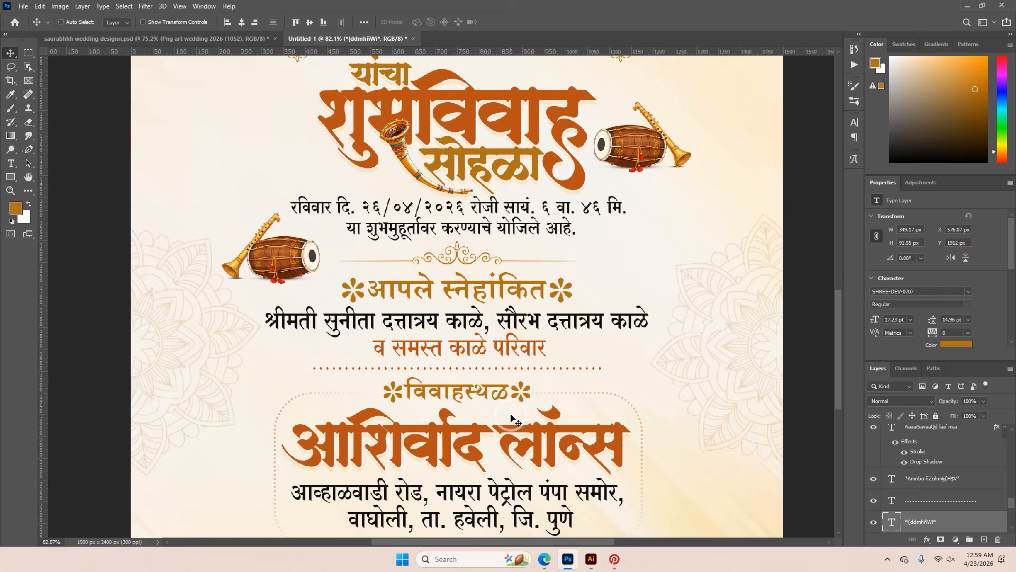
key(ctrl+v)
click(476, 167)
click(551, 156)
drag(609, 286, 564, 512)
click(507, 22)
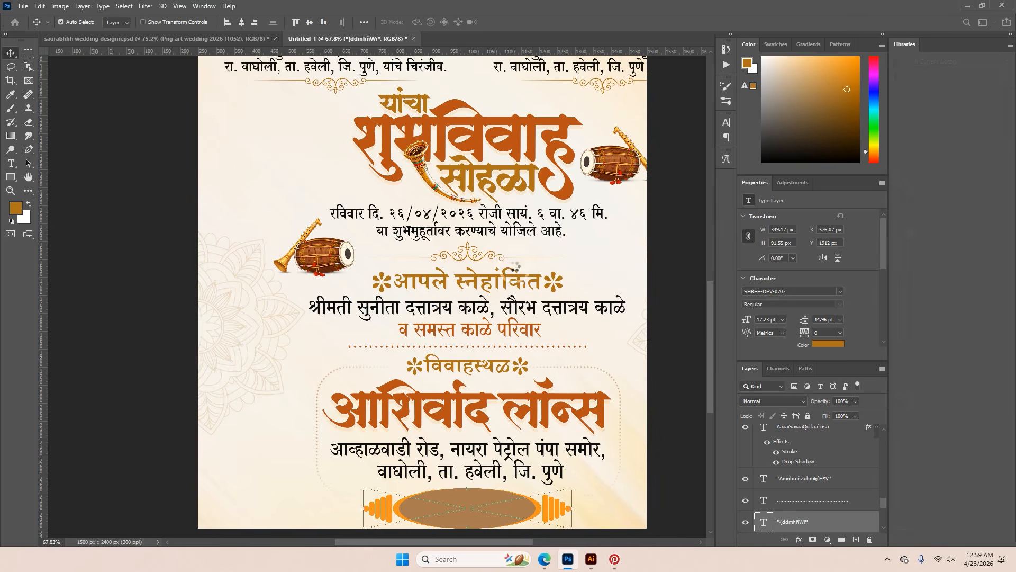
click(565, 452)
key(ctrl+v)
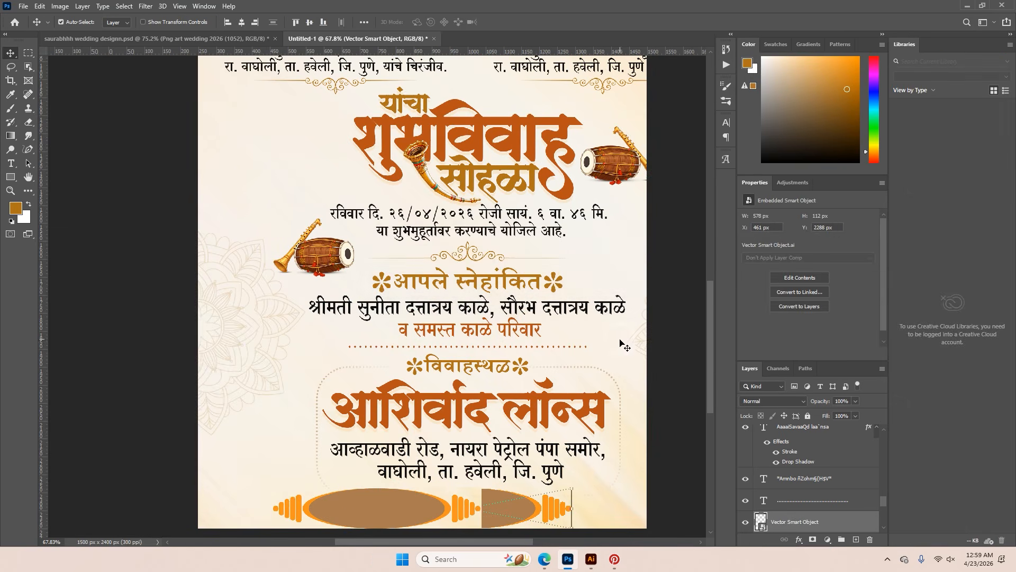
Switch to Illustrator and copy only the wider orange back ellipse of the small ornament
click(591, 559)
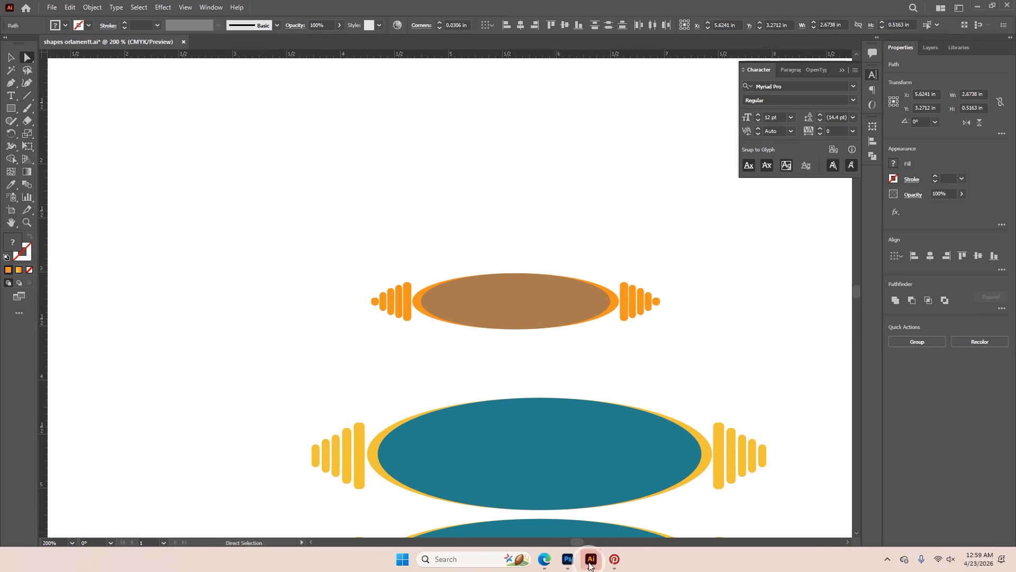
click(635, 308)
click(673, 297)
drag(616, 300, 615, 328)
key(ctrl+z)
click(615, 309)
key(ctrl+c)
Create a new 2800 × 3500 px, 700 ppi Photoshop document and paste the ellipse into it as a shape layer
click(568, 559)
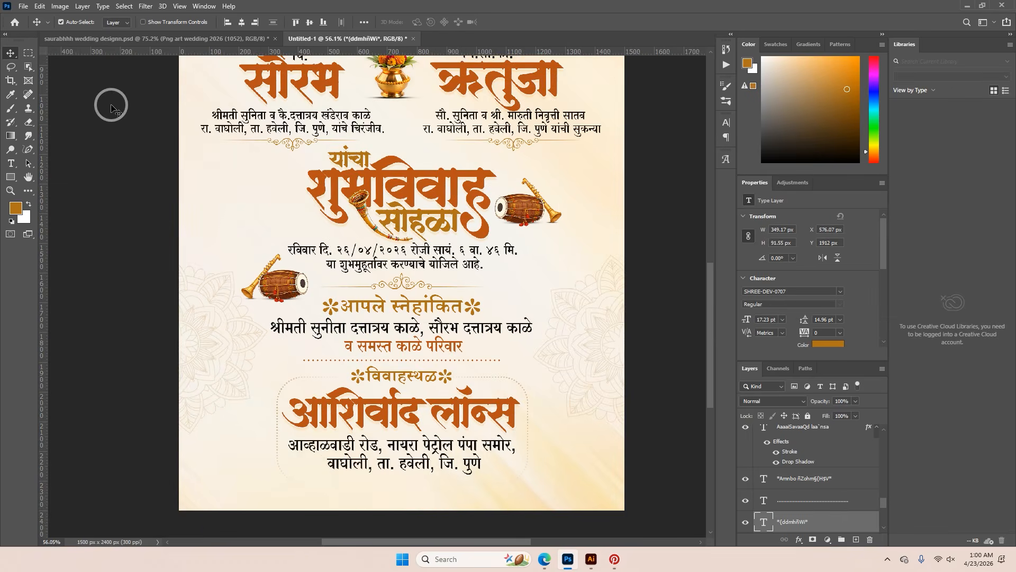
click(23, 5)
click(32, 21)
click(710, 438)
key(ctrl+v)
click(471, 204)
click(561, 154)
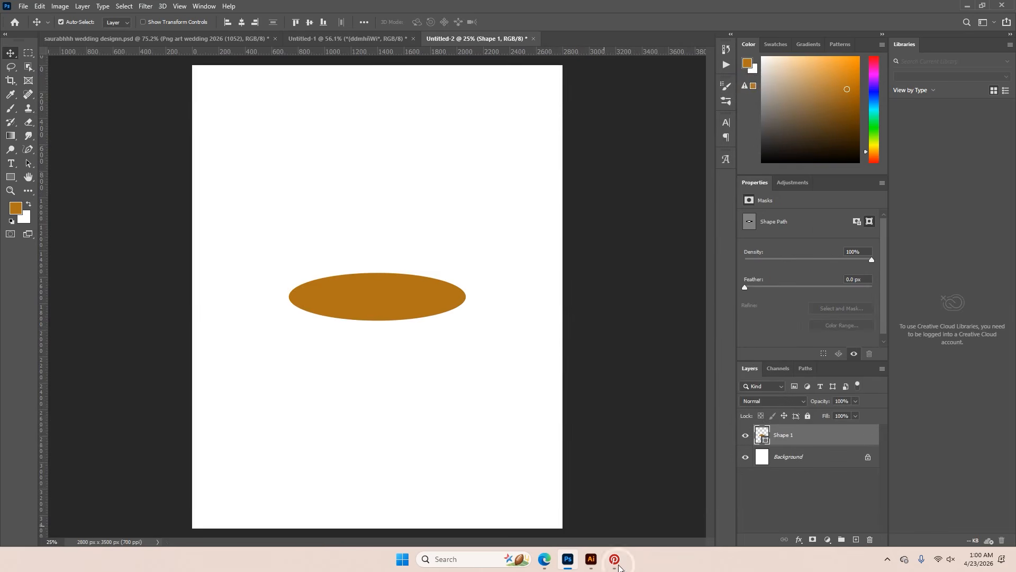
Copy the brown front ellipse from Illustrator and paste it as a second shape layer over the first ellipse in Photoshop
click(592, 559)
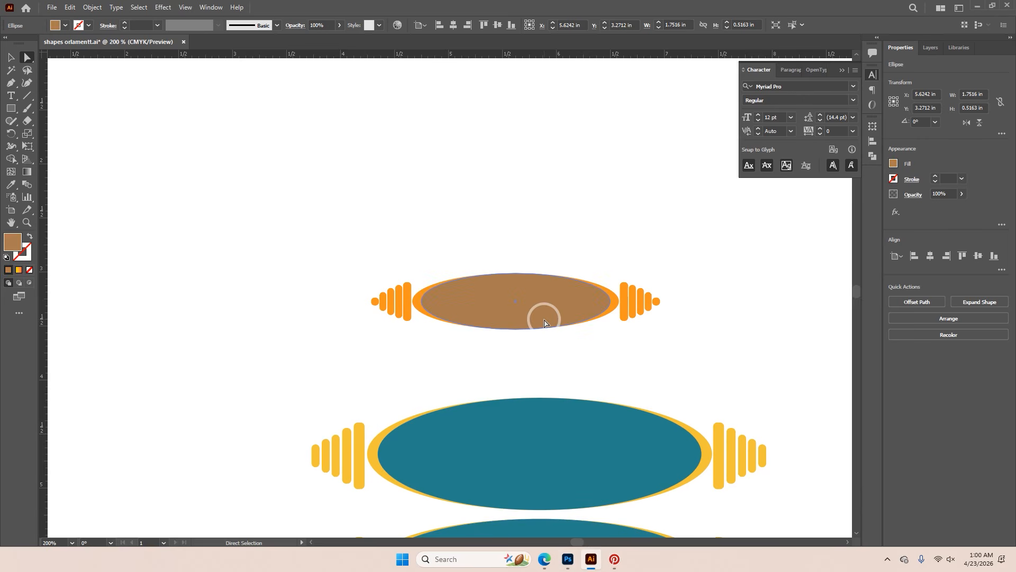
click(568, 559)
key(ctrl+v)
click(497, 200)
click(542, 158)
click(750, 442)
click(745, 437)
click(745, 438)
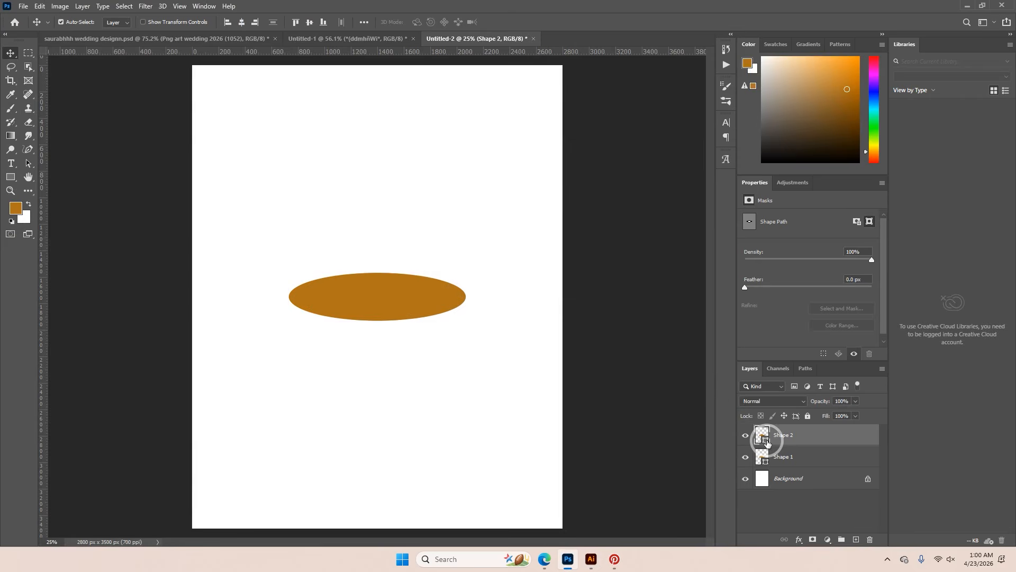
Recolor the front ellipse light orange, ffc46a
double_click(767, 442)
click(777, 287)
click(947, 277)
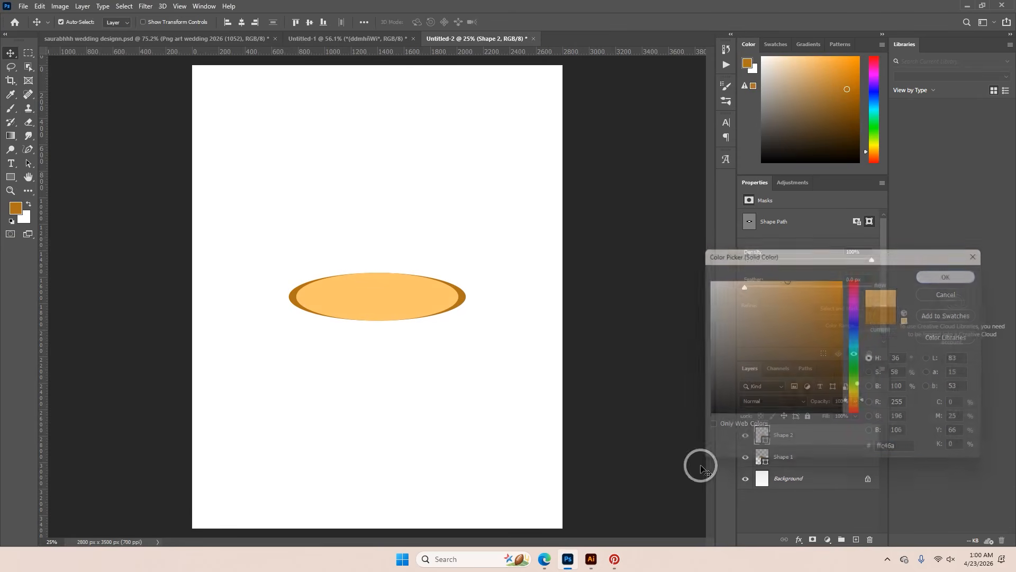
Switch to Illustrator and select the whole set of tapered orange bars beside the right end of the small ornament for copying
click(592, 559)
drag(630, 357, 630, 341)
drag(661, 297, 625, 350)
drag(625, 313, 637, 312)
key(ctrl+z)
drag(674, 267, 620, 342)
drag(624, 313, 630, 313)
key(ctrl+z)
drag(685, 252, 622, 343)
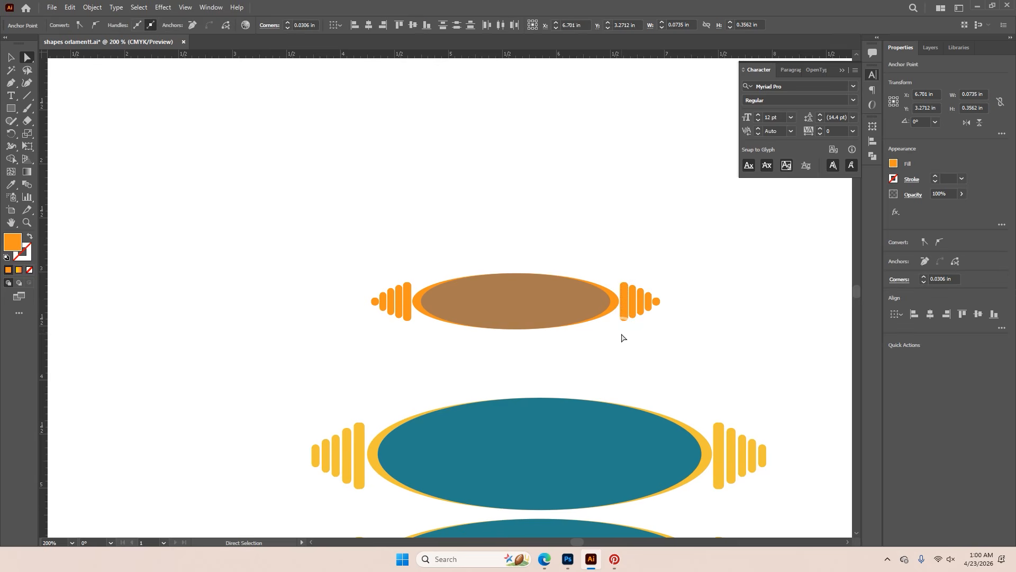
Paste the bars into the new Photoshop document as a shape layer and place them against the ellipse's right end
click(568, 559)
key(ctrl+v)
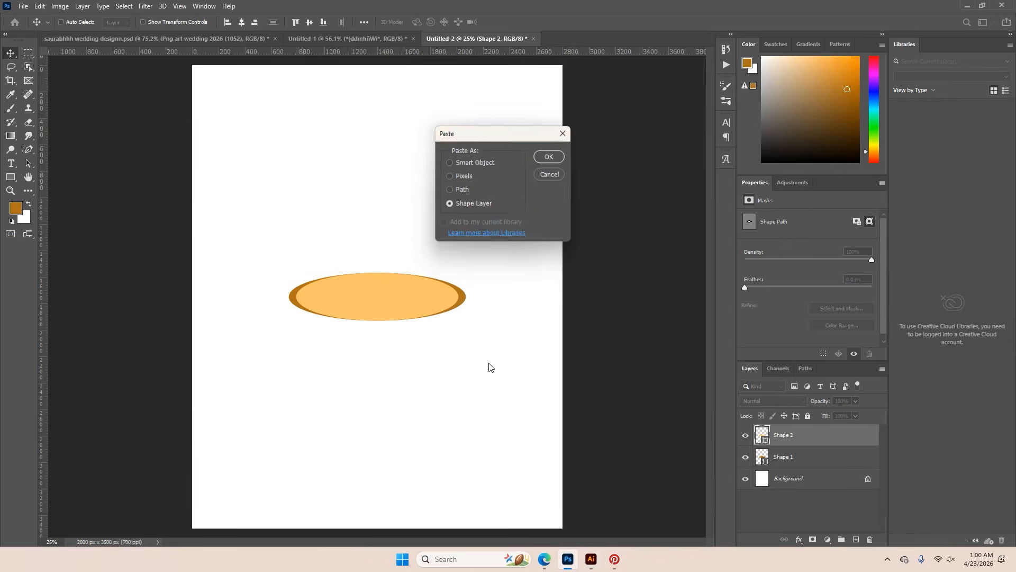
click(551, 157)
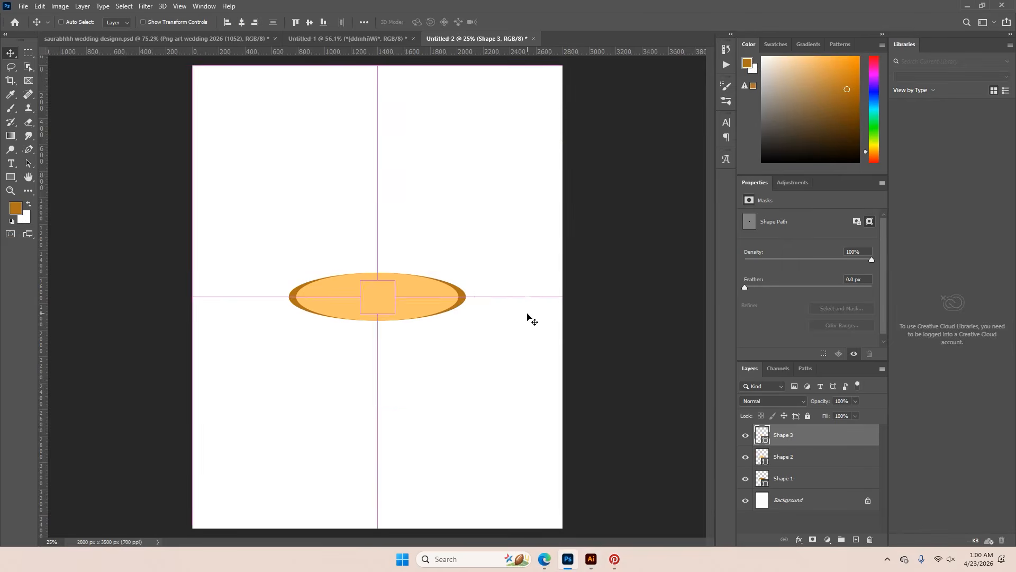
drag(386, 301, 490, 309)
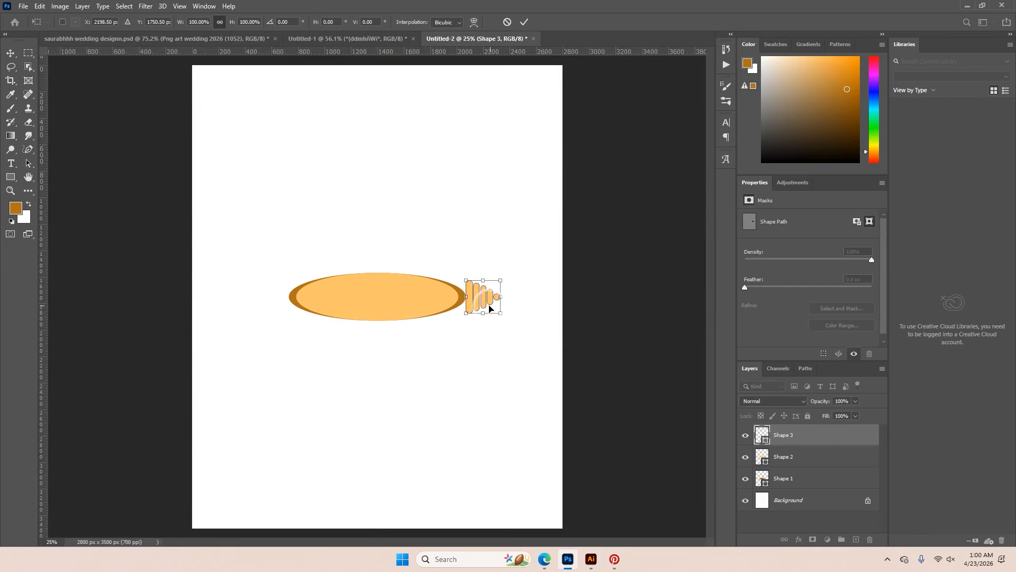
scroll(471, 306, up, 1)
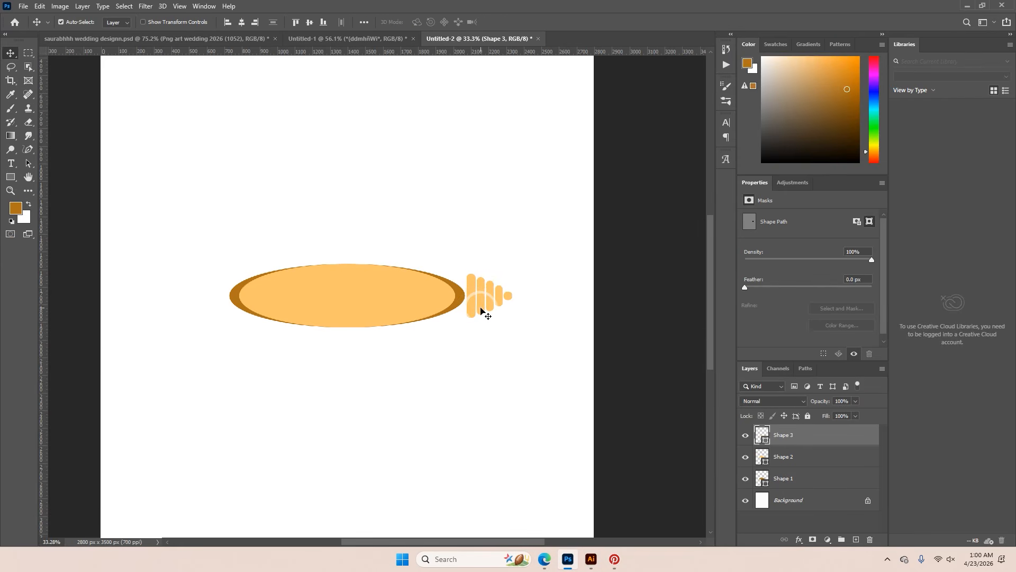
Duplicate the bars, flip the copy horizontally and place it against the ellipse's left end
drag(481, 312, 475, 312)
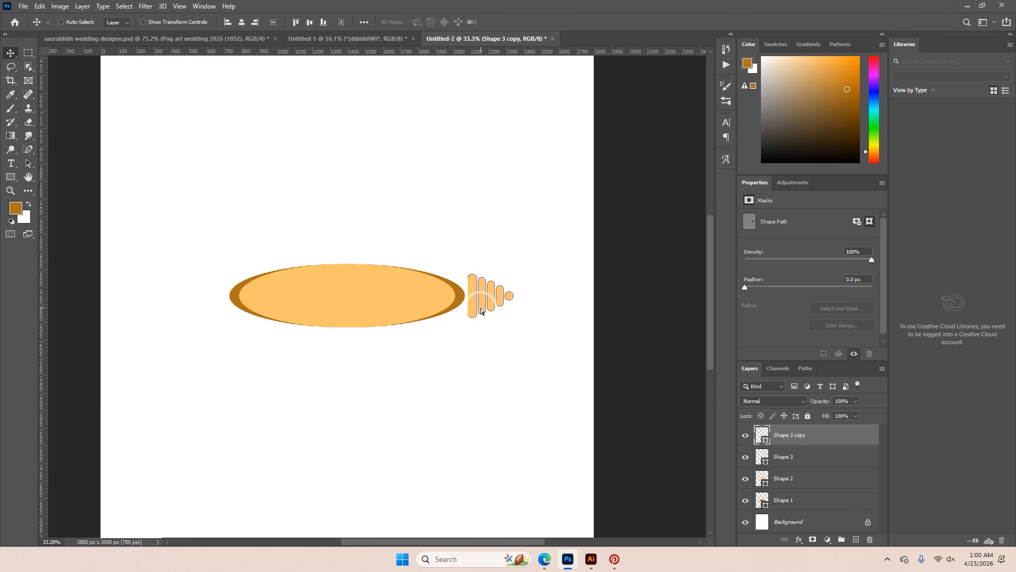
key(ctrl+t)
right_click(475, 309)
click(509, 484)
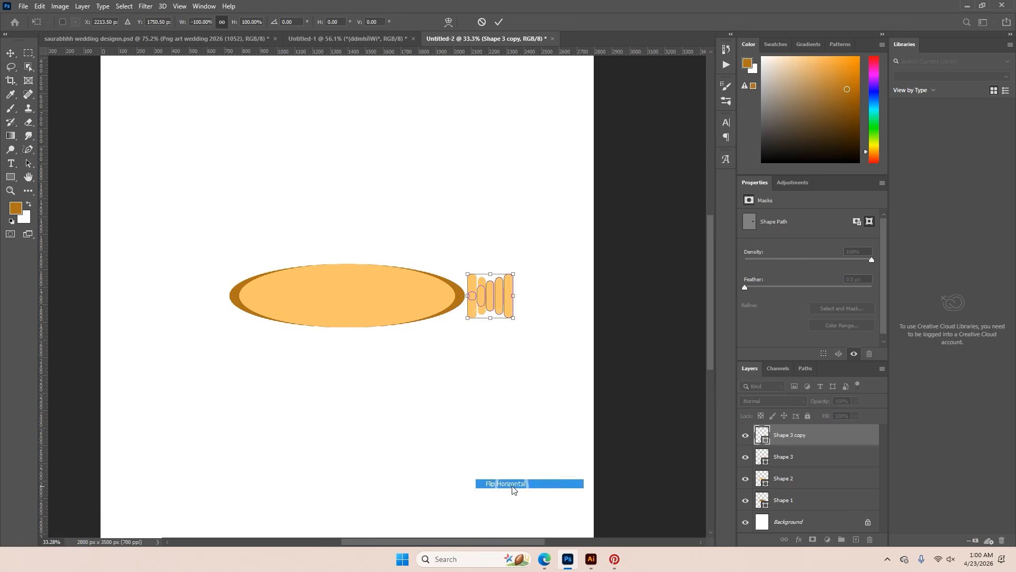
drag(490, 310, 206, 309)
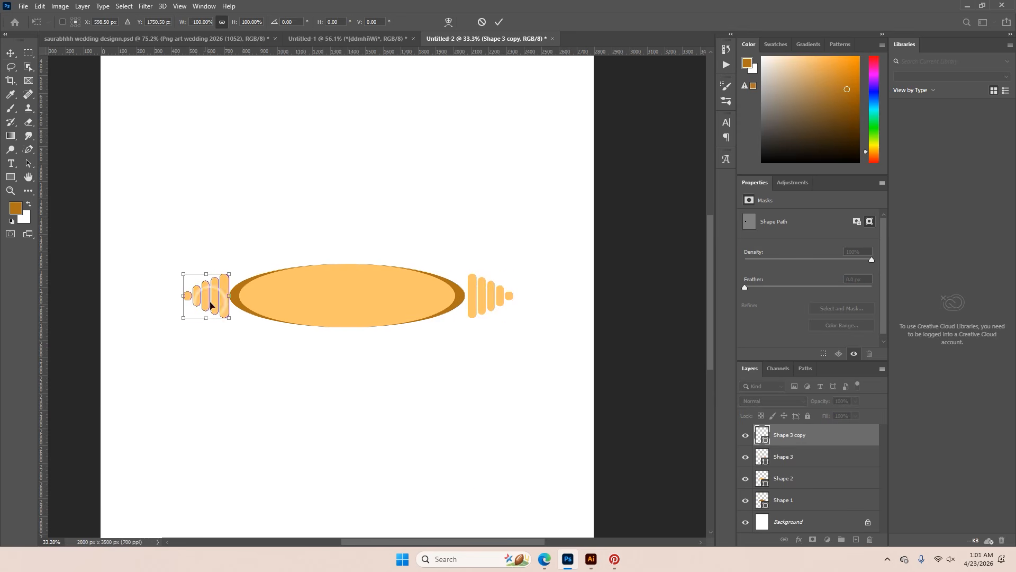
click(500, 22)
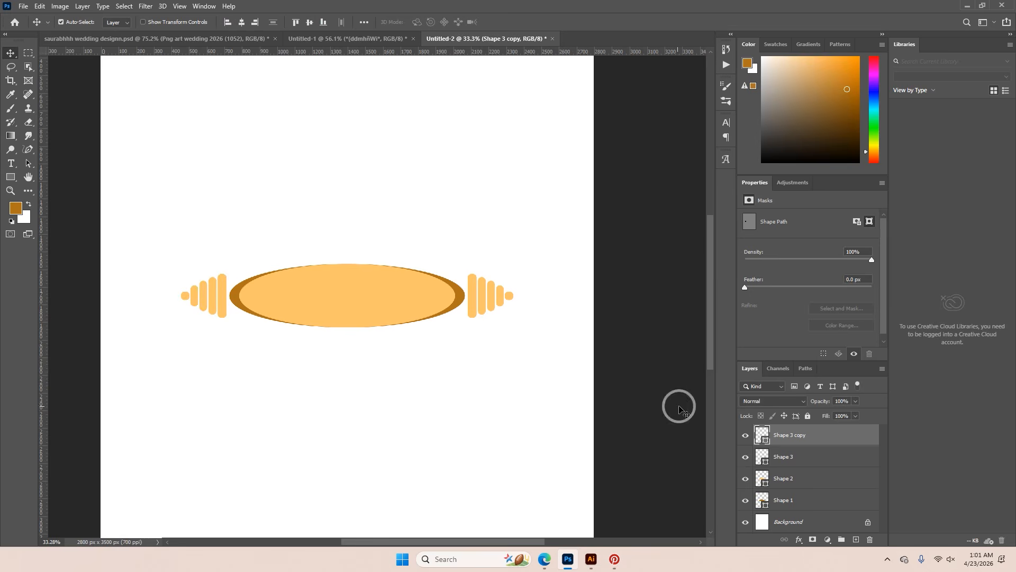
Recolor the left bars dark brown and the right bars golden brown
double_click(766, 441)
mouse_move(760, 363)
mouse_down()
mouse_move(817, 317)
mouse_move(793, 382)
mouse_up()
click(970, 281)
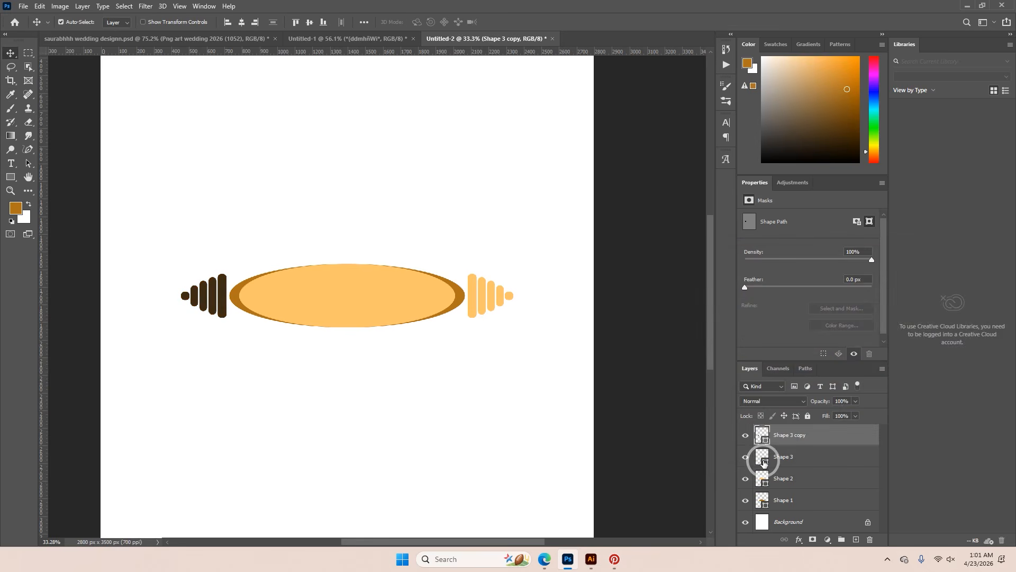
double_click(763, 462)
click(815, 322)
drag(815, 322, 830, 330)
click(931, 280)
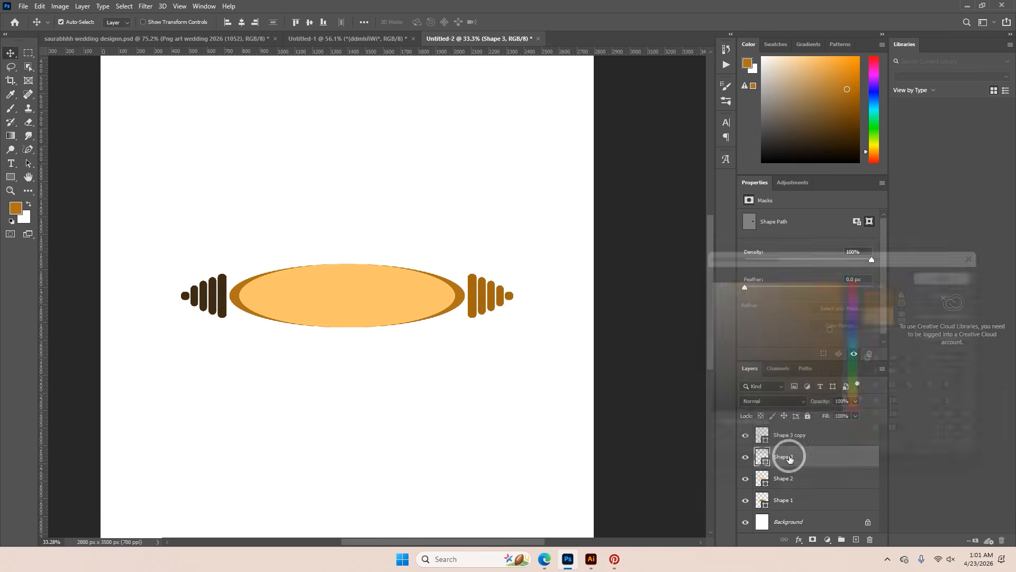
Recolor the front ellipse magenta, e403ff
double_click(762, 480)
mouse_move(794, 285)
mouse_down()
mouse_move(806, 370)
mouse_move(837, 284)
mouse_up()
click(856, 305)
click(940, 273)
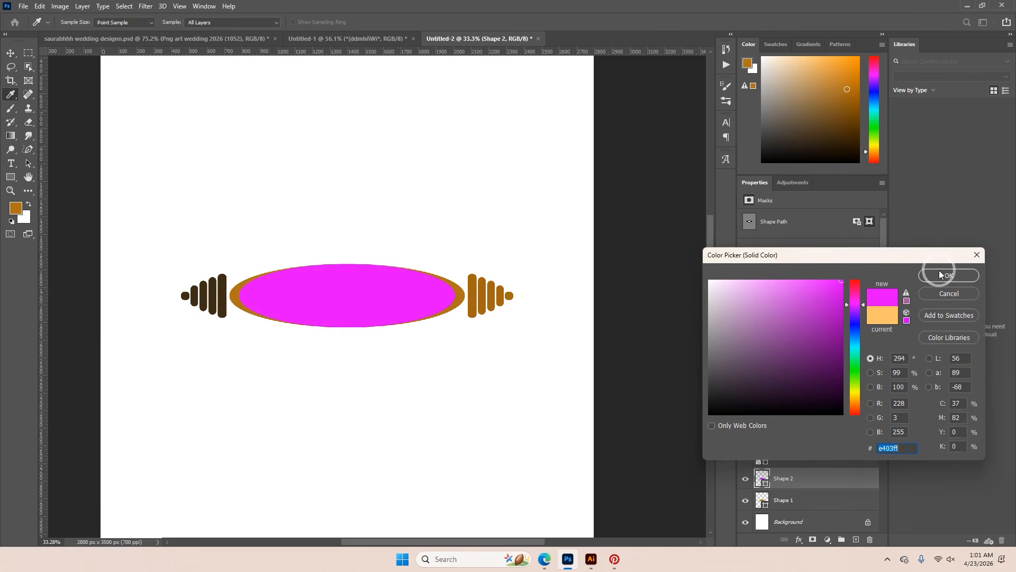
Examine the ornaments on the Illustrator artboard, and return to Photoshop to review the wedding invitation layout
click(591, 559)
click(567, 477)
scroll(567, 474, down, 5)
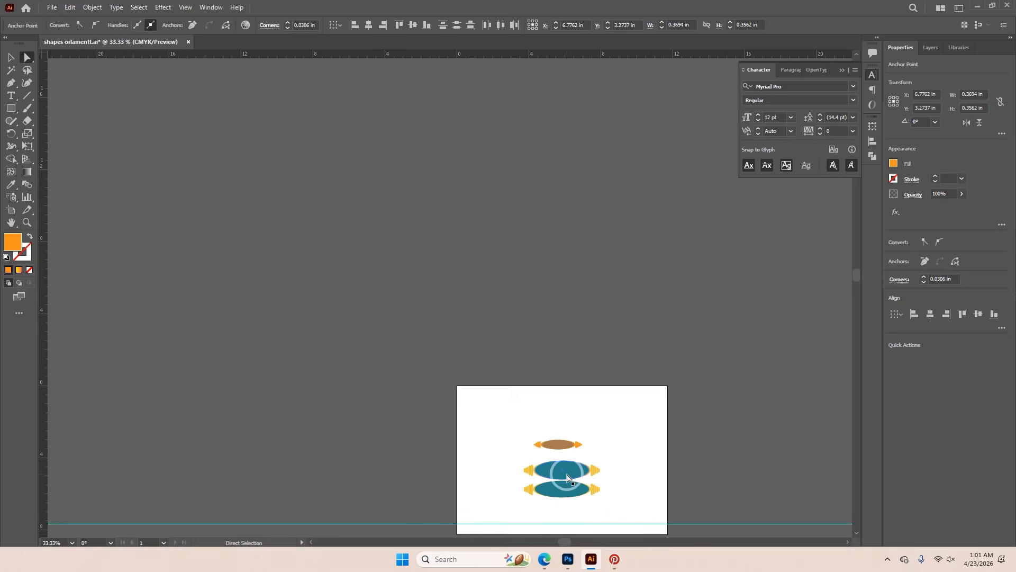
scroll(576, 496, up, 3)
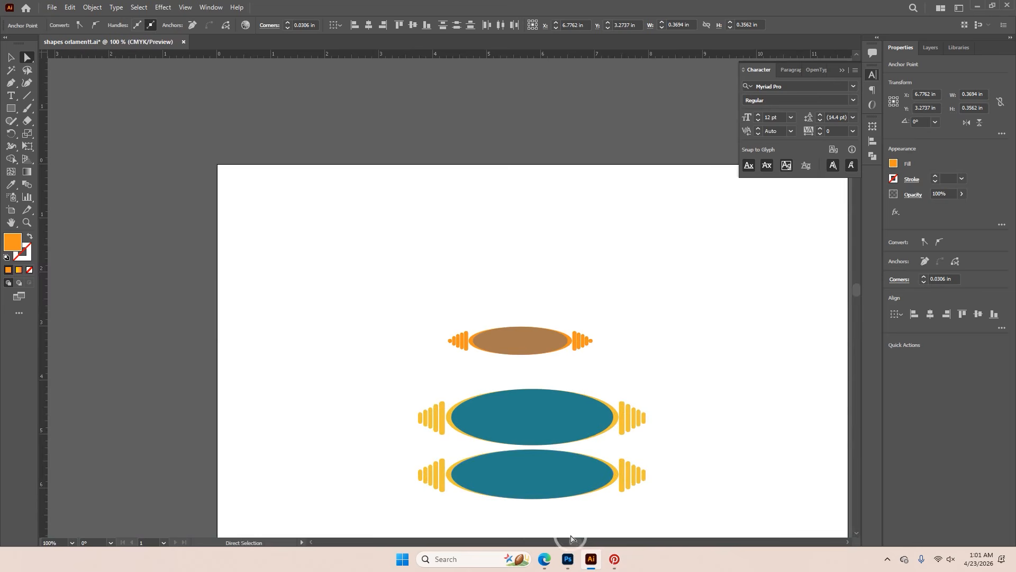
click(568, 559)
click(329, 40)
scroll(487, 340, down, 6)
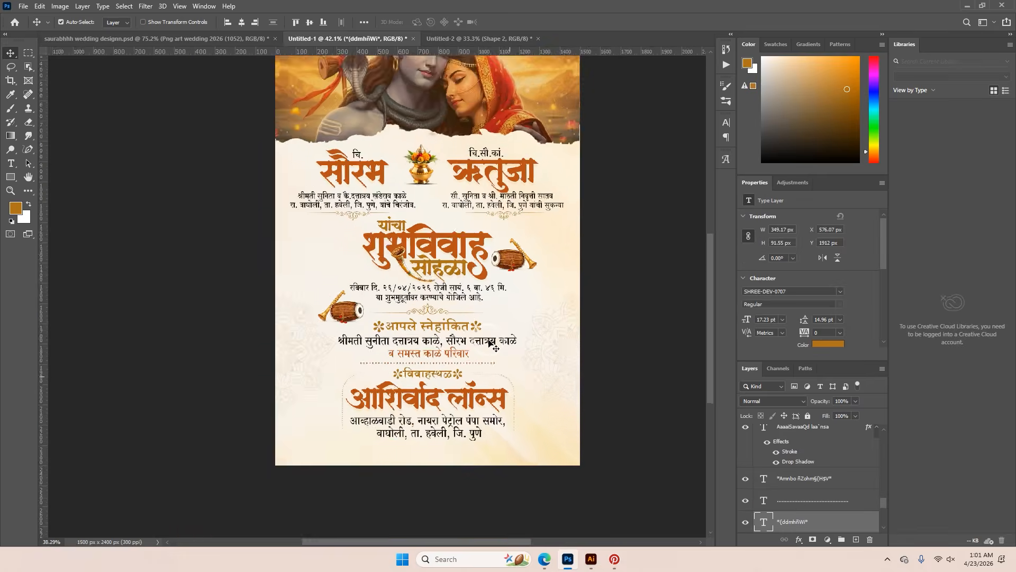
scroll(372, 190, up, 5)
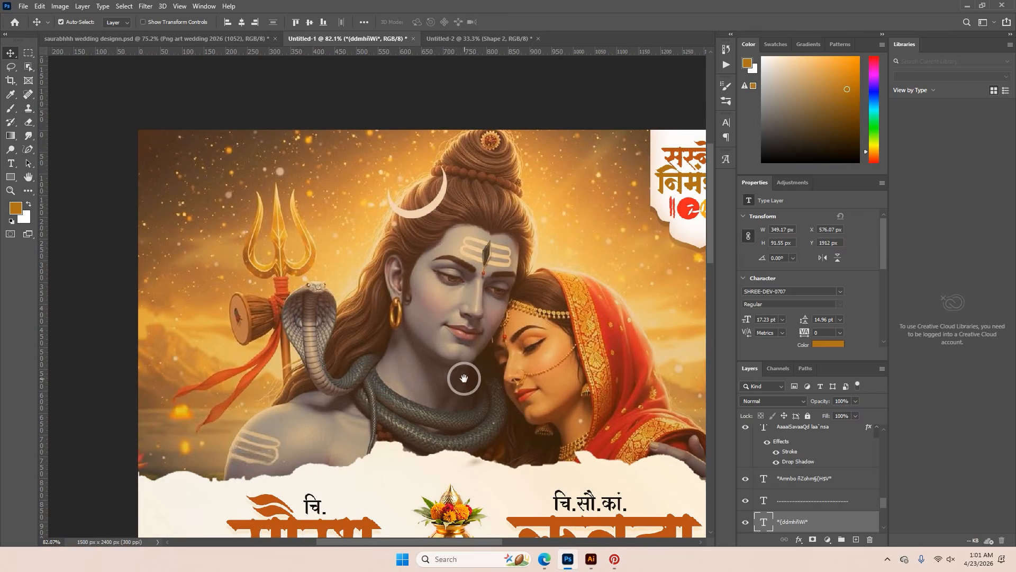
Apply a Camera Raw filter to the Shiva-Parvati image with Exposure +0.50, Contrast +18 and Whites +44
click(459, 377)
scroll(801, 502, up, 3)
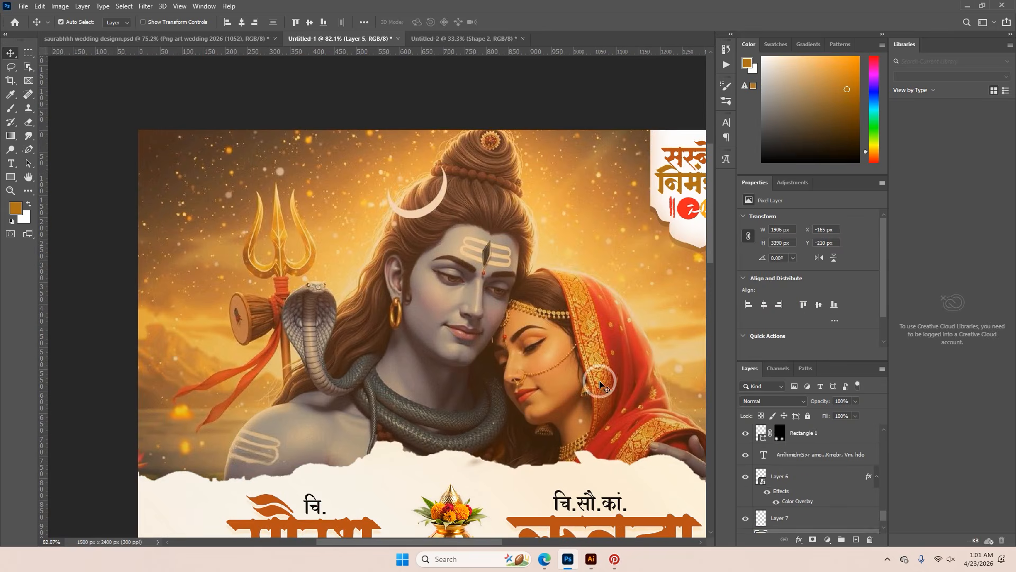
scroll(787, 471, down, 3)
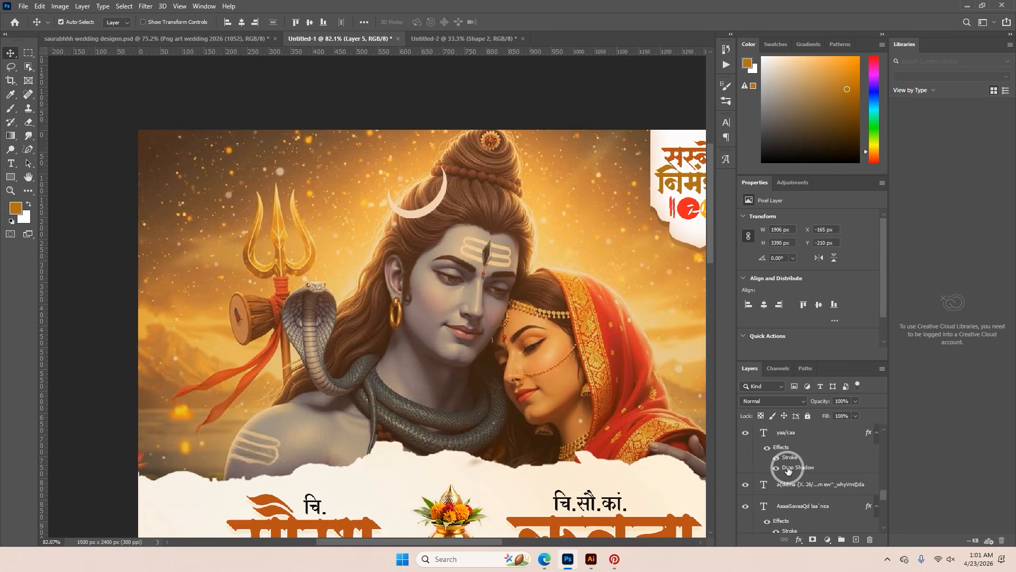
key(ctrl+shift+a)
drag(839, 311, 864, 312)
click(842, 247)
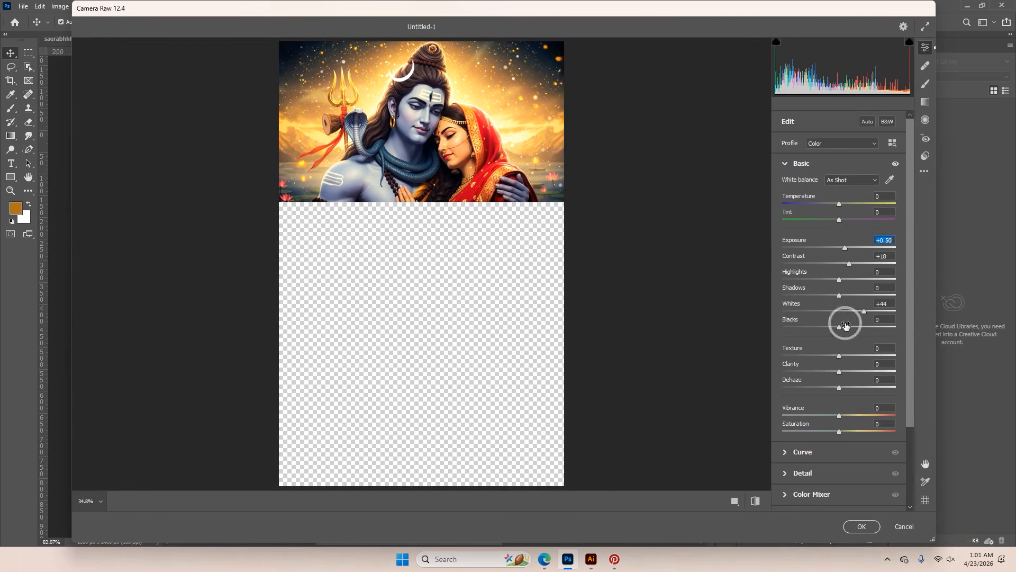
click(861, 527)
Try several preset gradients in the Shiva-Parvati image's Gradient Overlay and apply a warm-toned one
scroll(502, 352, down, 9)
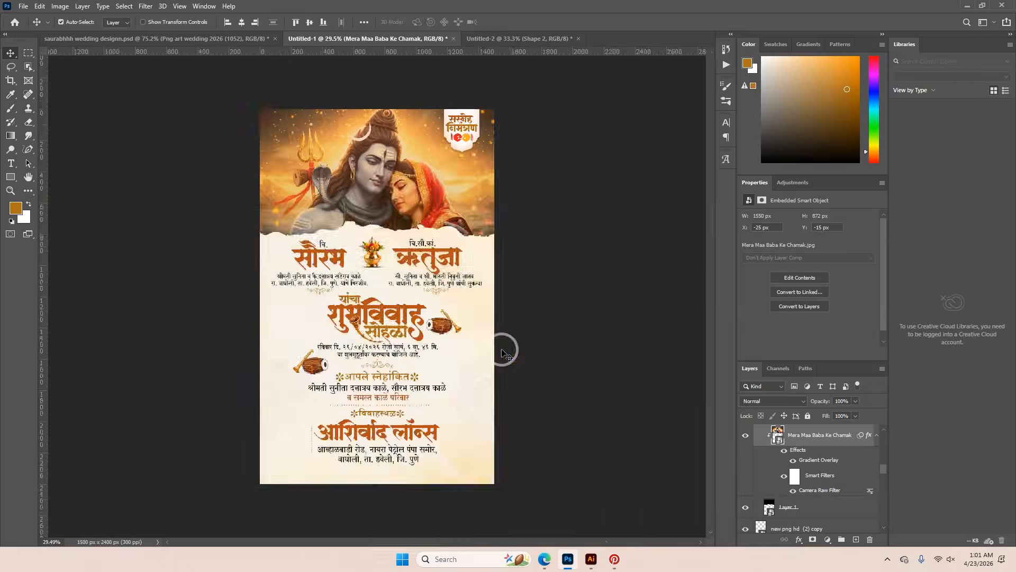
double_click(810, 466)
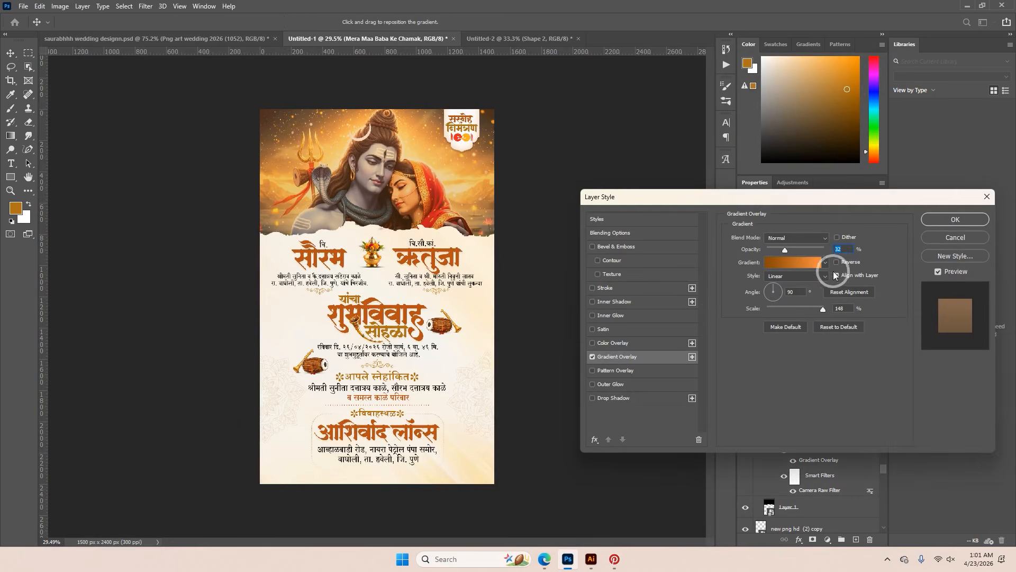
click(825, 262)
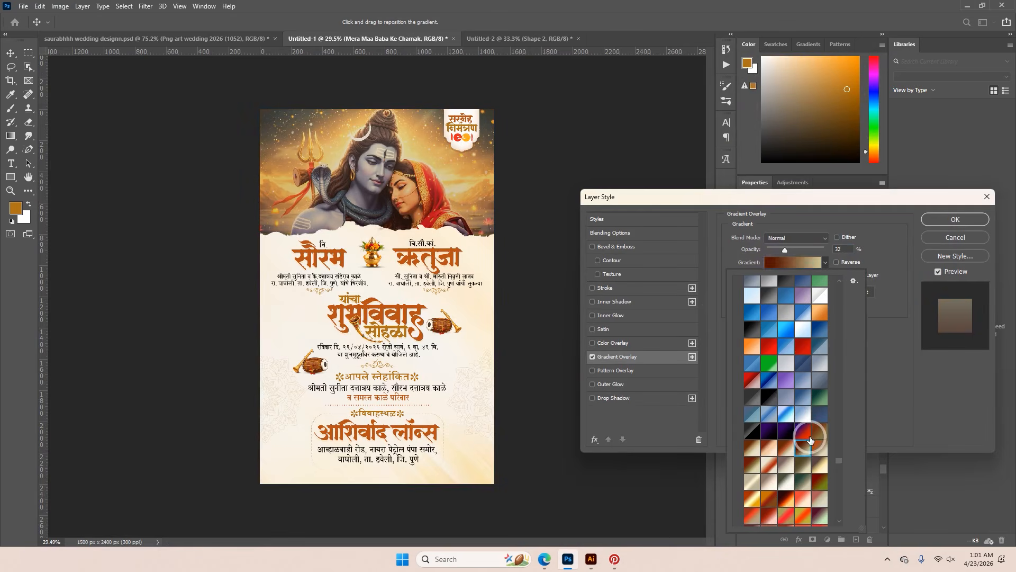
click(772, 463)
scroll(776, 460, down, 2)
click(782, 427)
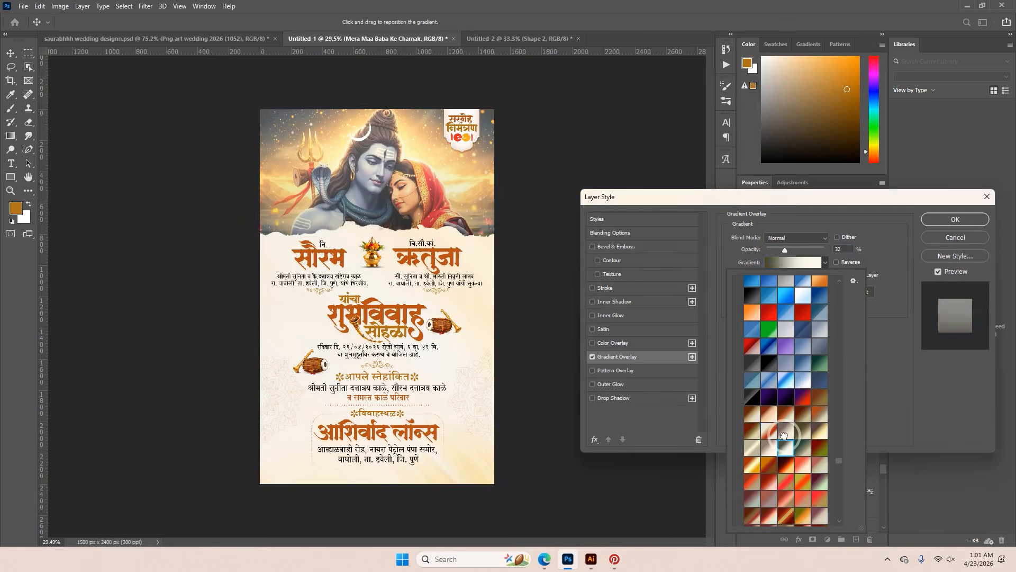
click(804, 465)
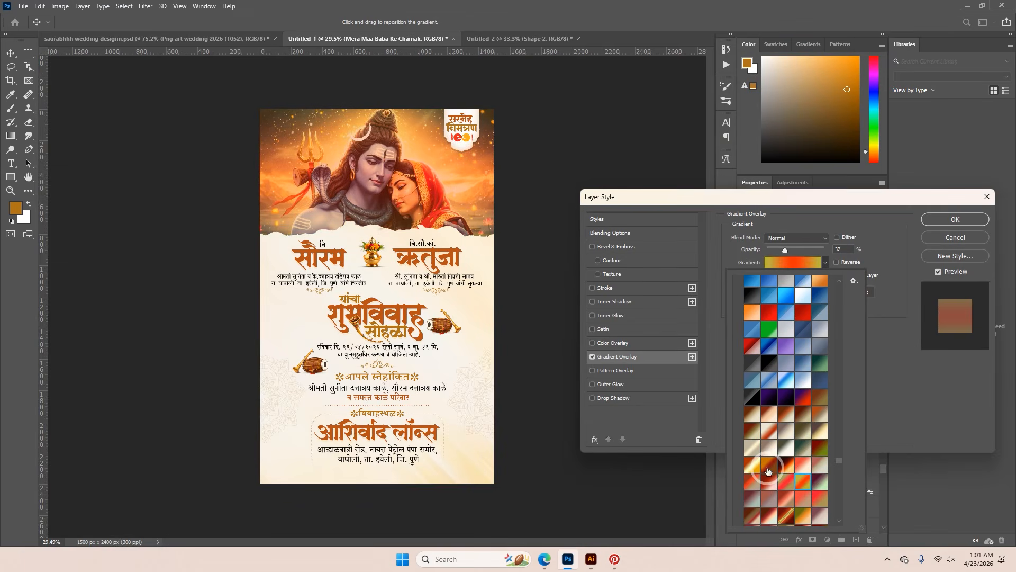
click(774, 481)
scroll(774, 479, down, 2)
click(797, 474)
click(797, 471)
click(798, 484)
click(954, 220)
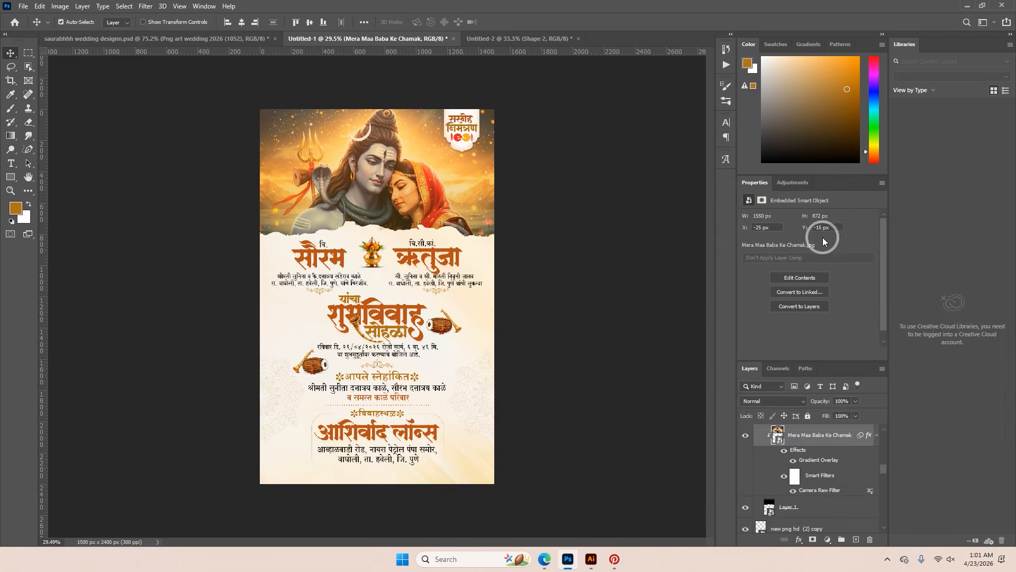
Reset the RS GRAPHICS workspace to its saved panel layout
click(986, 21)
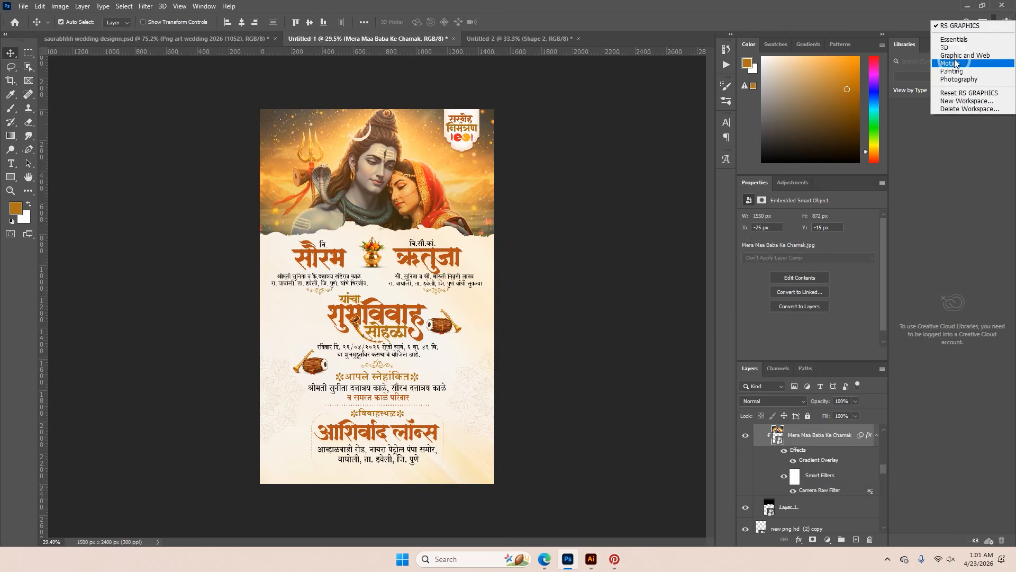
click(956, 92)
scroll(470, 254, up, 5)
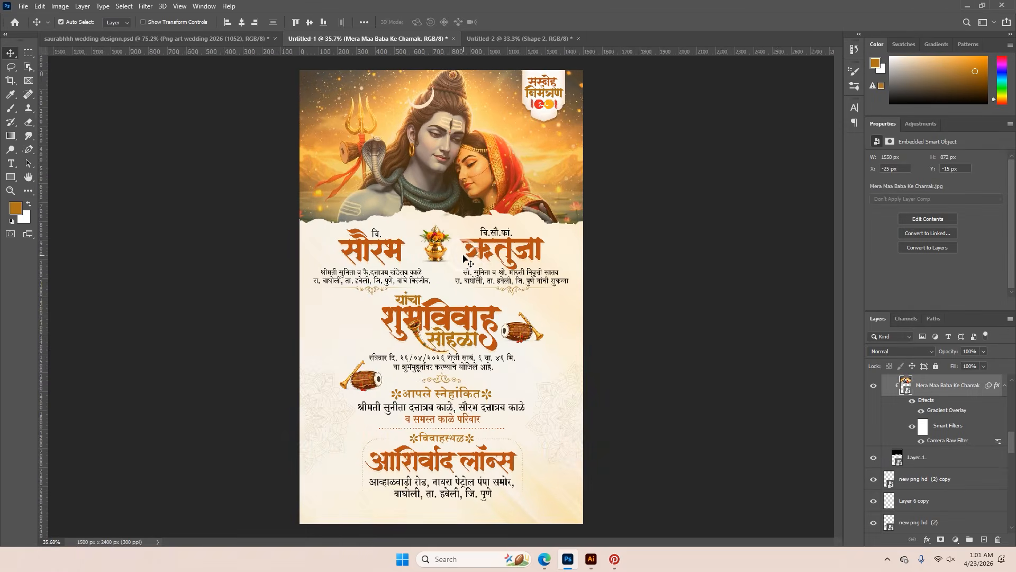
Place the image beautiful-shot-starry-night-sky (1).jpg, enlarge it to about 1618 px wide and position it over the Shiva-Parvati picture
click(23, 7)
click(82, 217)
double_click(462, 100)
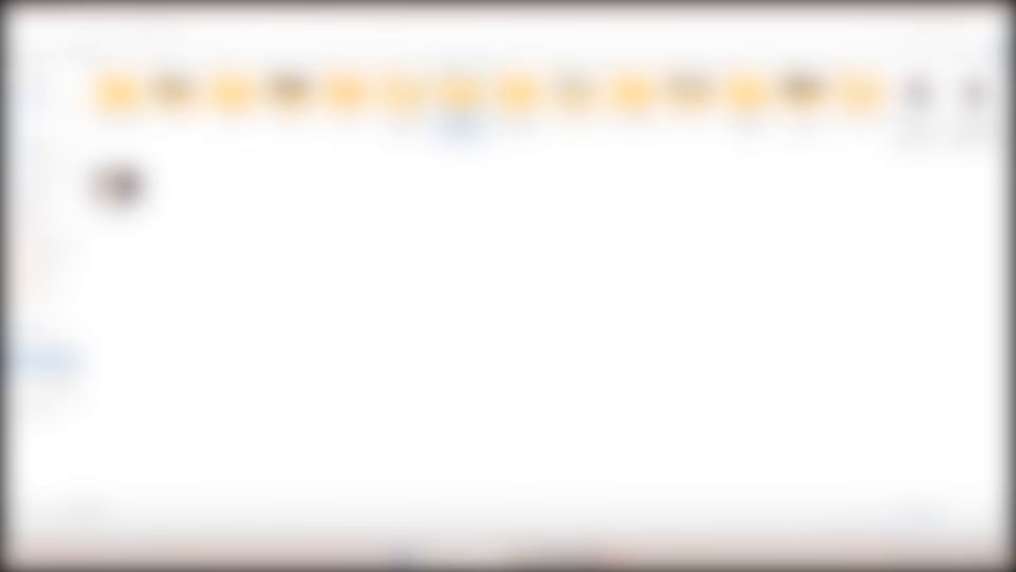
double_click(577, 95)
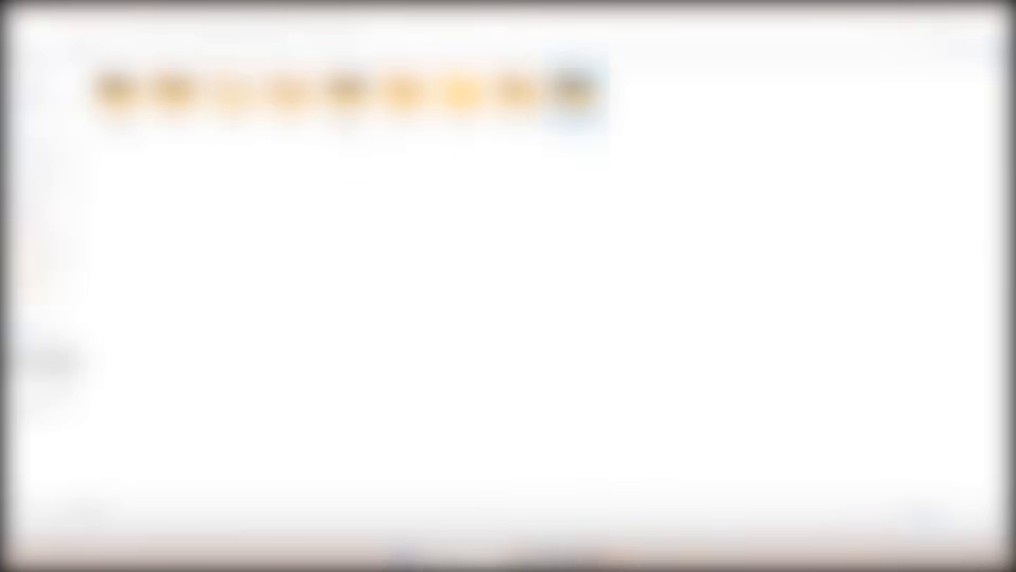
double_click(181, 304)
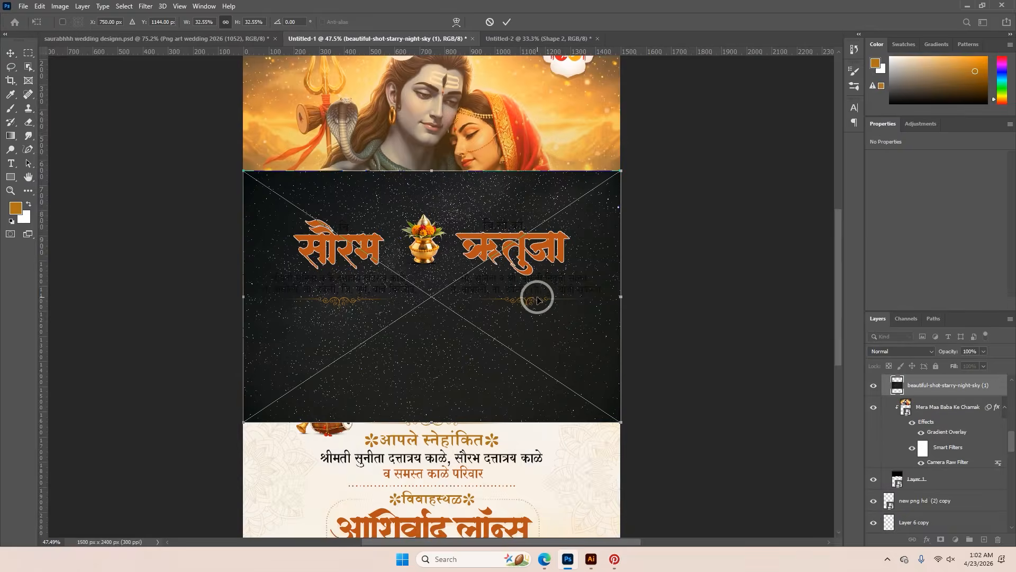
drag(622, 296, 636, 296)
key(ctrl+0)
drag(562, 266, 563, 127)
click(507, 22)
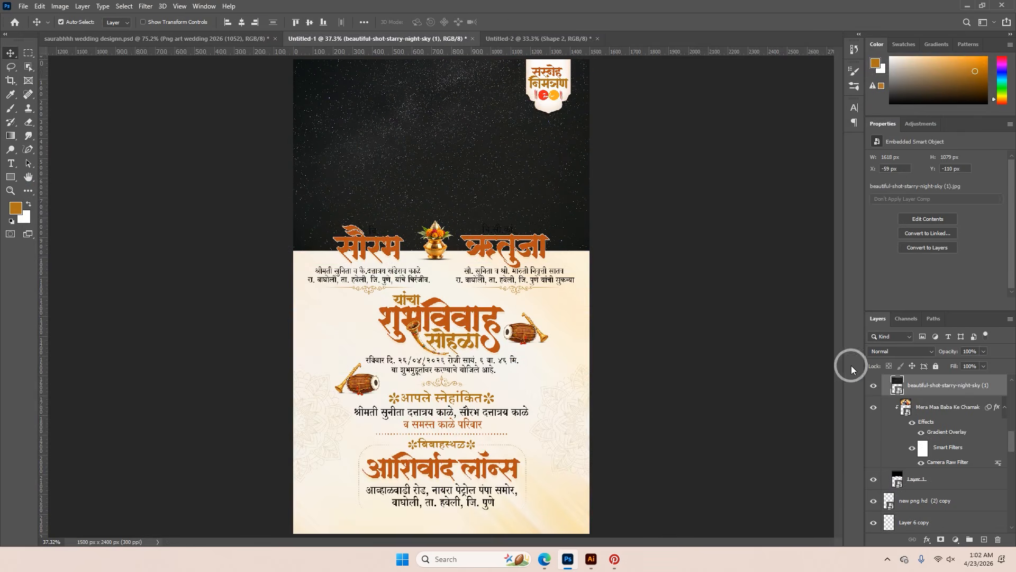
Clip the starry sky layer to the main image shape and set its blend mode to Screen
alt+click(900, 396)
scroll(640, 282, up, 2)
click(900, 351)
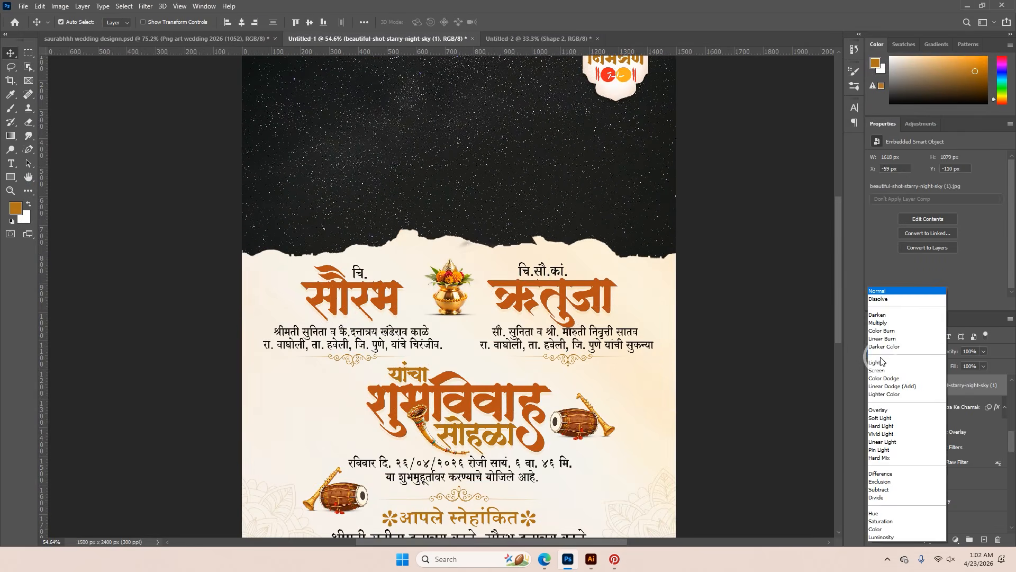
click(882, 370)
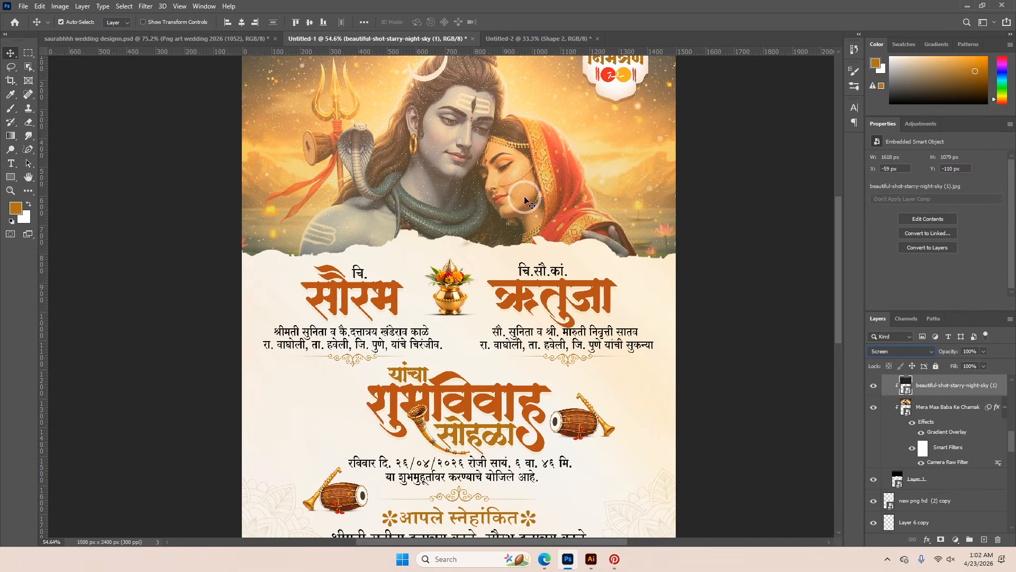
Add a layer mask to the starry sky and paint with a large soft black brush over the Shiva and Parvati figures
click(939, 540)
scroll(486, 301, up, 3)
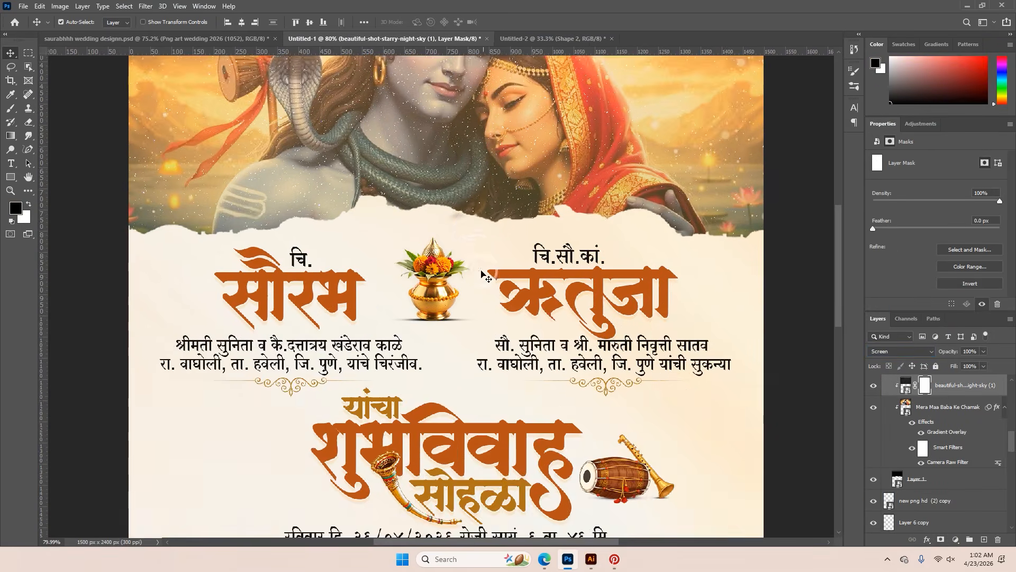
drag(472, 222, 503, 372)
key(b)
right_click(500, 267)
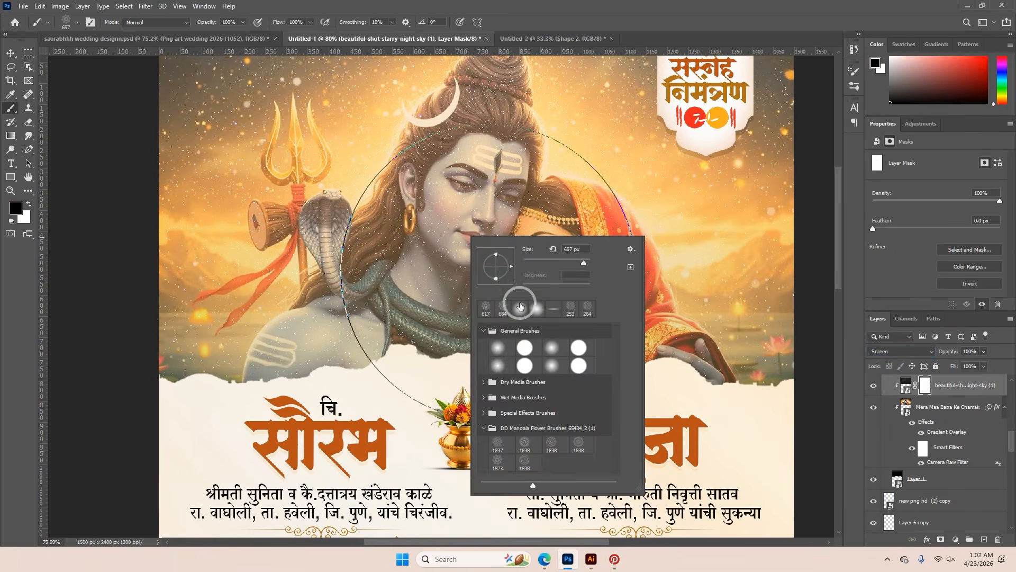
double_click(501, 343)
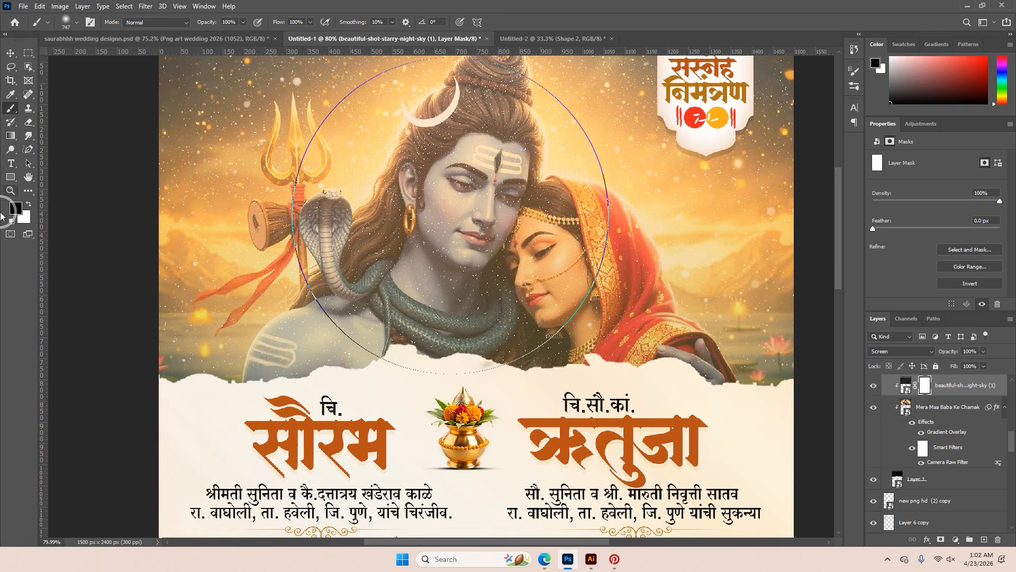
click(463, 192)
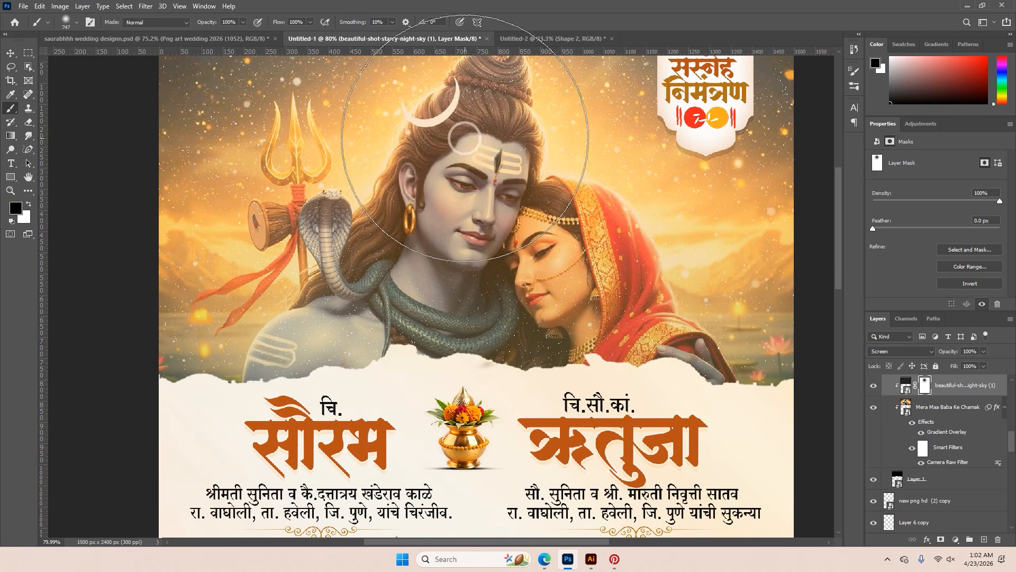
click(473, 122)
click(319, 294)
click(577, 298)
key(ctrl+0)
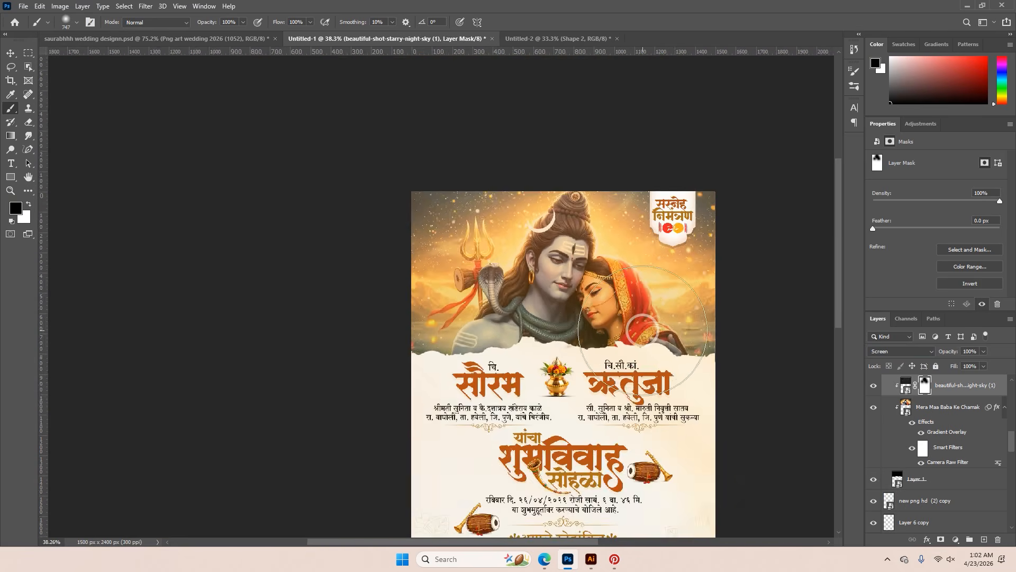
Change the stroke colour of the bride's name text to cream #fbeed9
click(13, 58)
scroll(509, 372, up, 5)
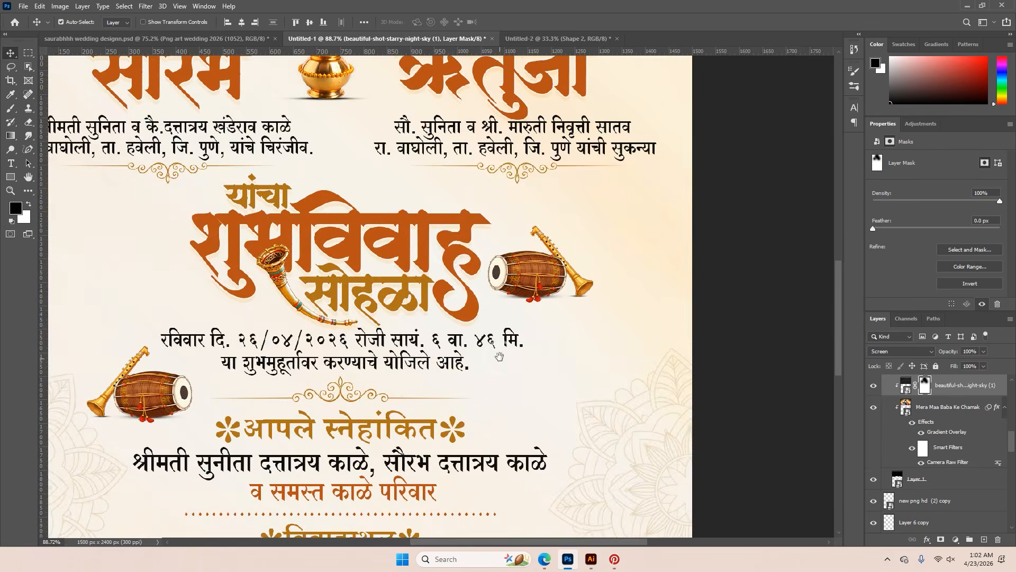
drag(446, 249, 670, 520)
scroll(571, 403, up, 4)
drag(705, 353, 514, 358)
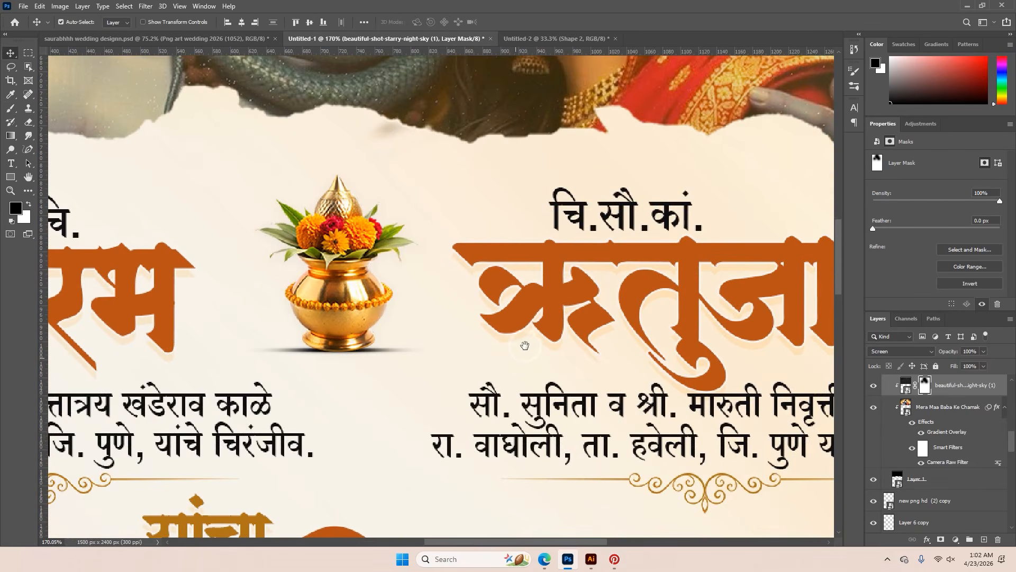
click(569, 286)
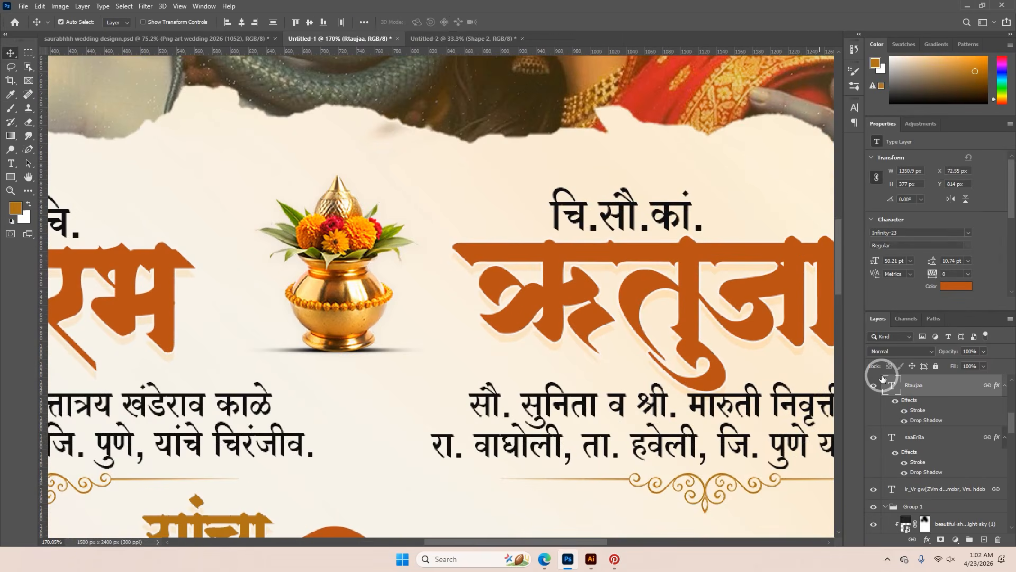
double_click(926, 415)
drag(645, 202, 720, 222)
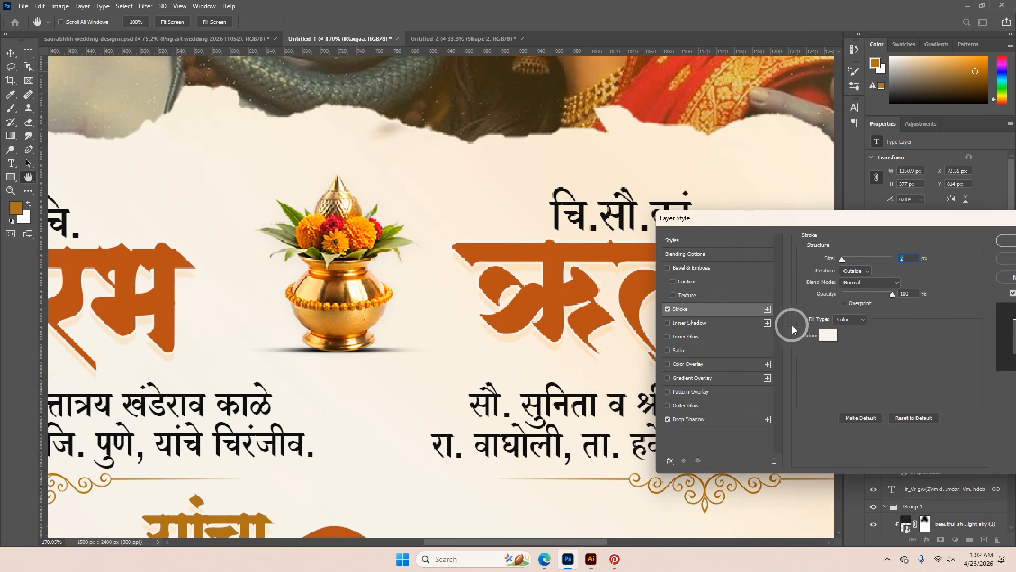
click(822, 336)
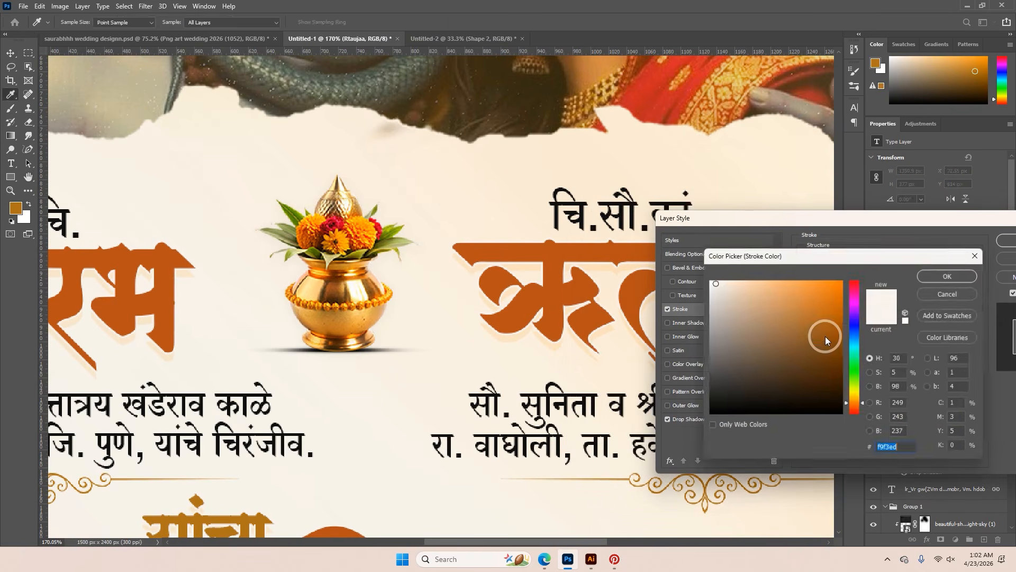
drag(715, 283, 698, 279)
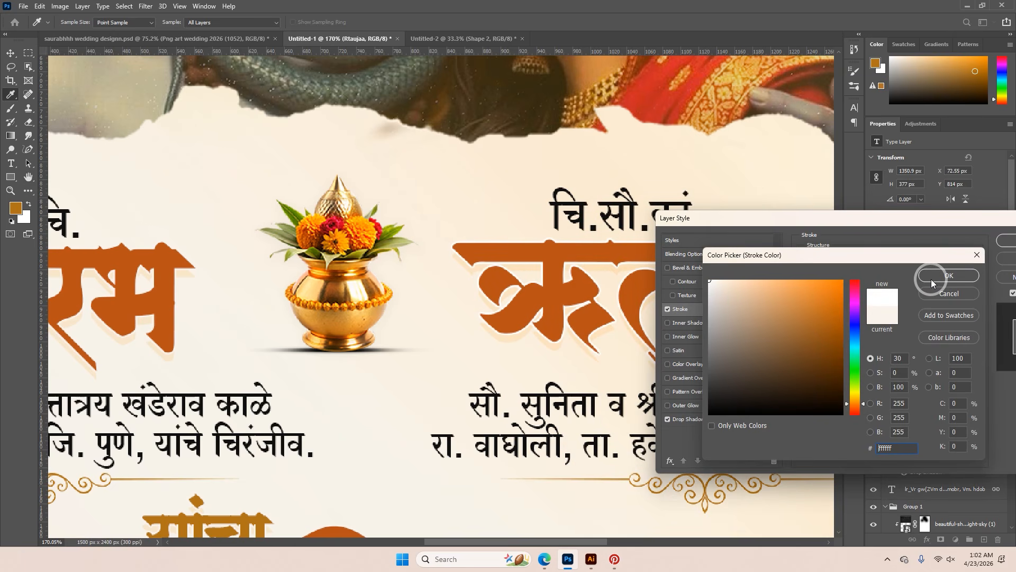
click(655, 312)
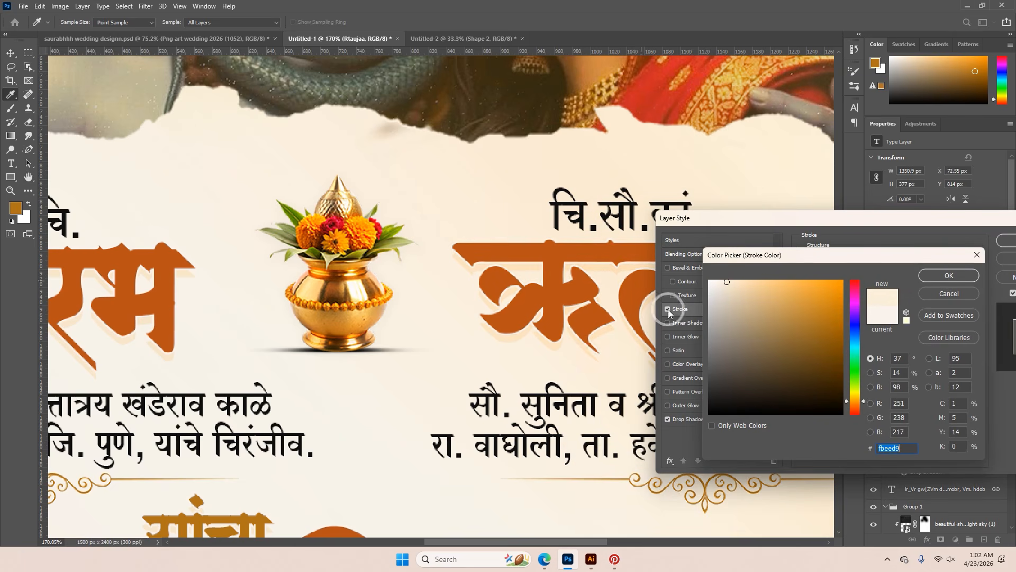
click(937, 275)
Set the bride's name drop shadow colour to #b07317, sampled from the golden-brown यांचा text
click(716, 418)
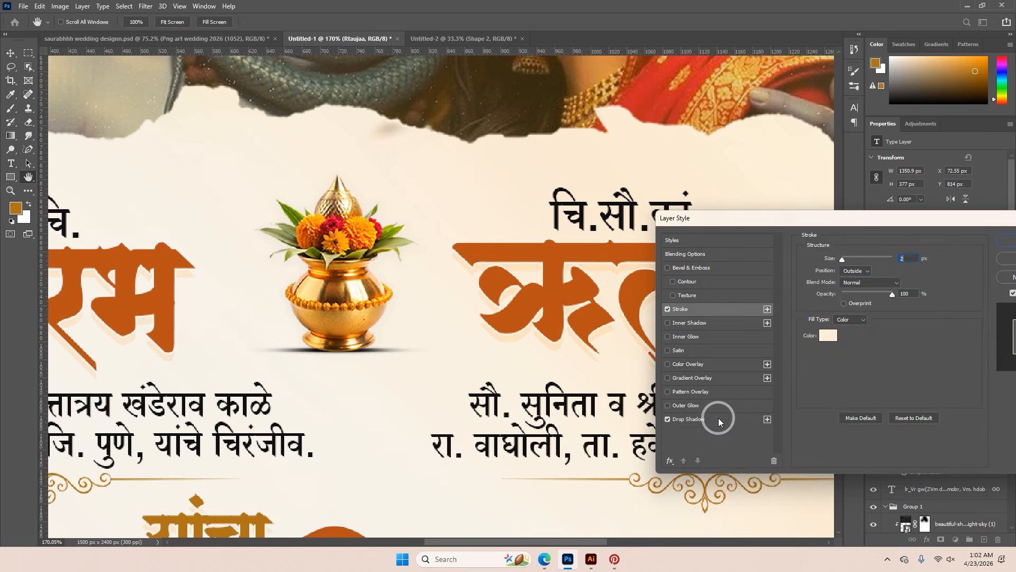
click(911, 263)
drag(731, 403, 683, 432)
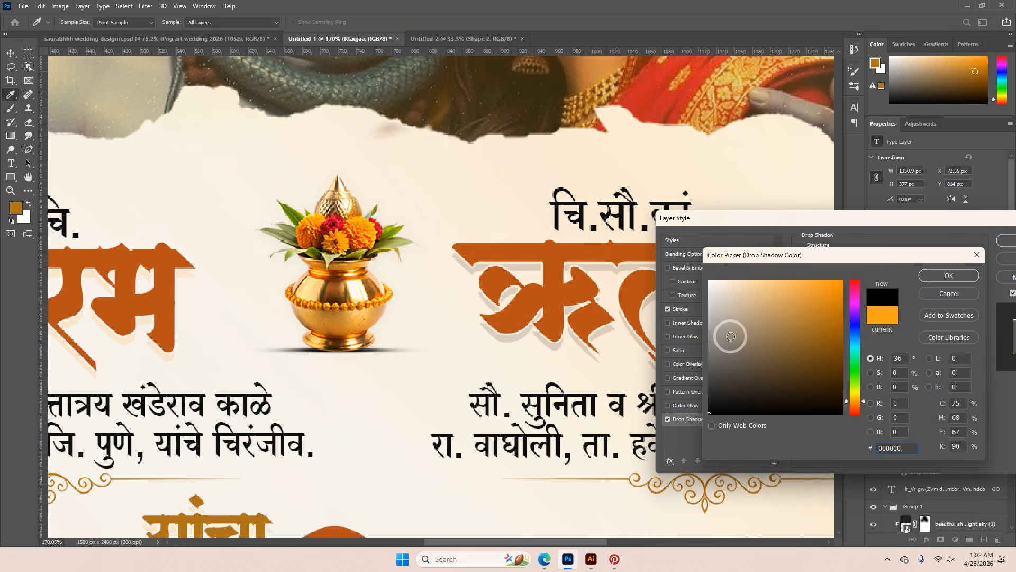
click(257, 515)
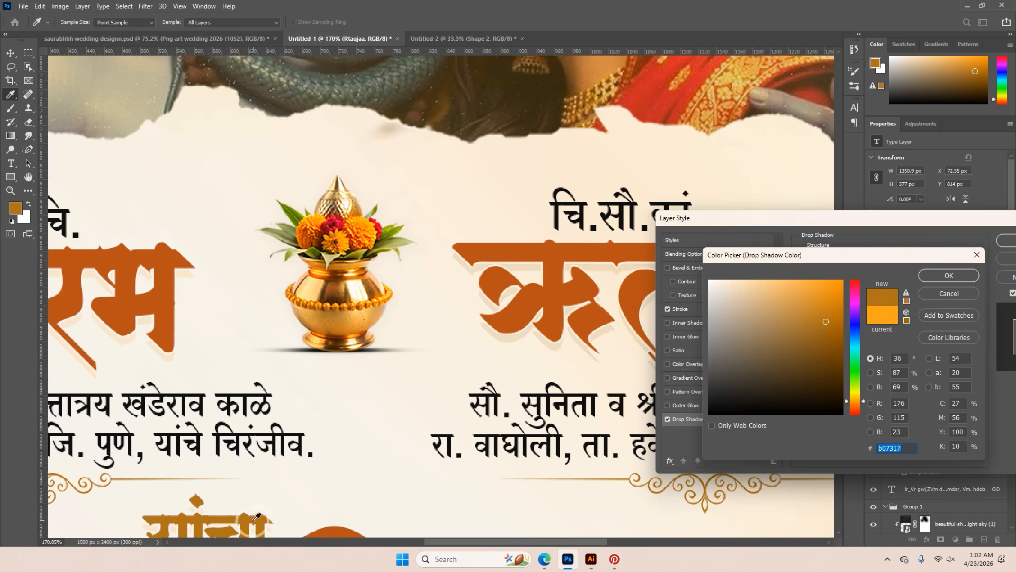
click(945, 276)
click(1010, 240)
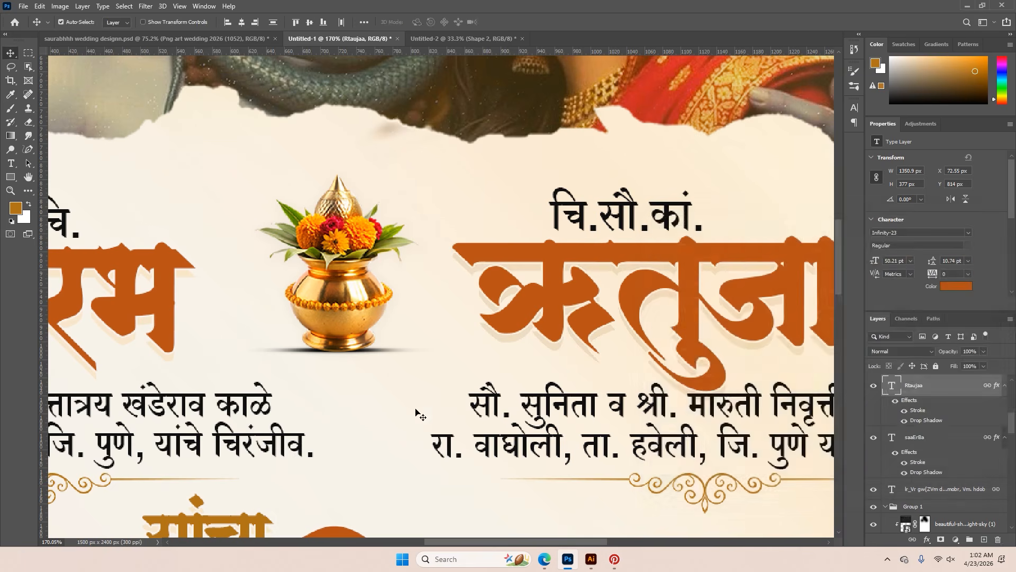
Try black for the bride's name drop shadow, then resample the golden-brown colour from the यांचा text and apply it
drag(319, 414, 352, 323)
scroll(294, 434, up, 3)
double_click(927, 420)
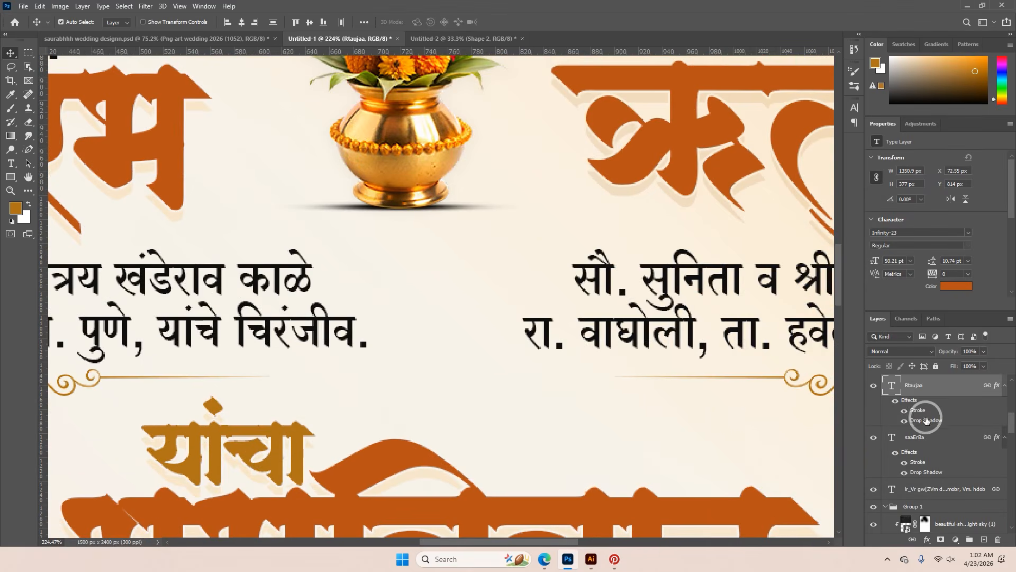
click(660, 416)
click(841, 268)
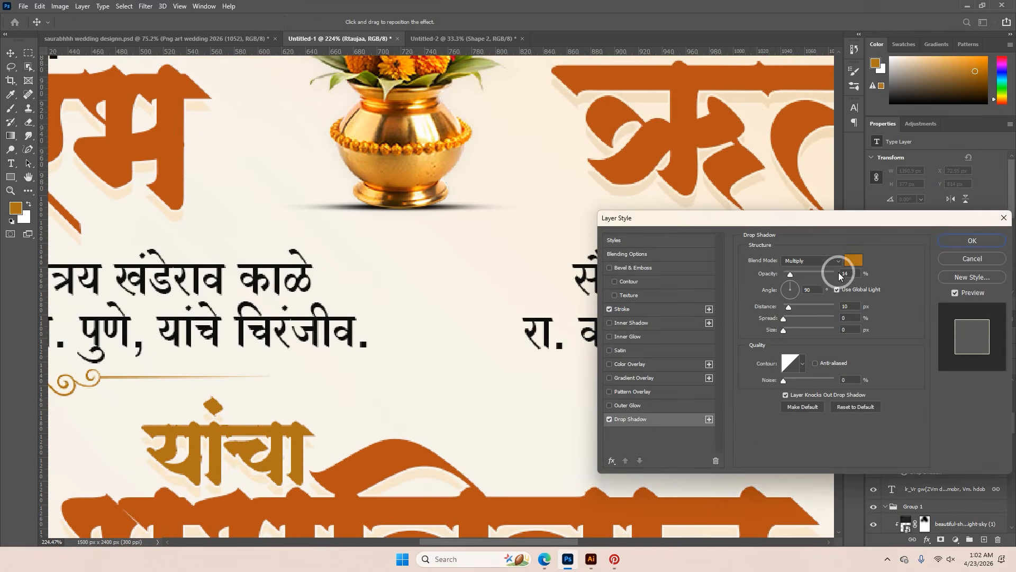
drag(759, 360, 658, 418)
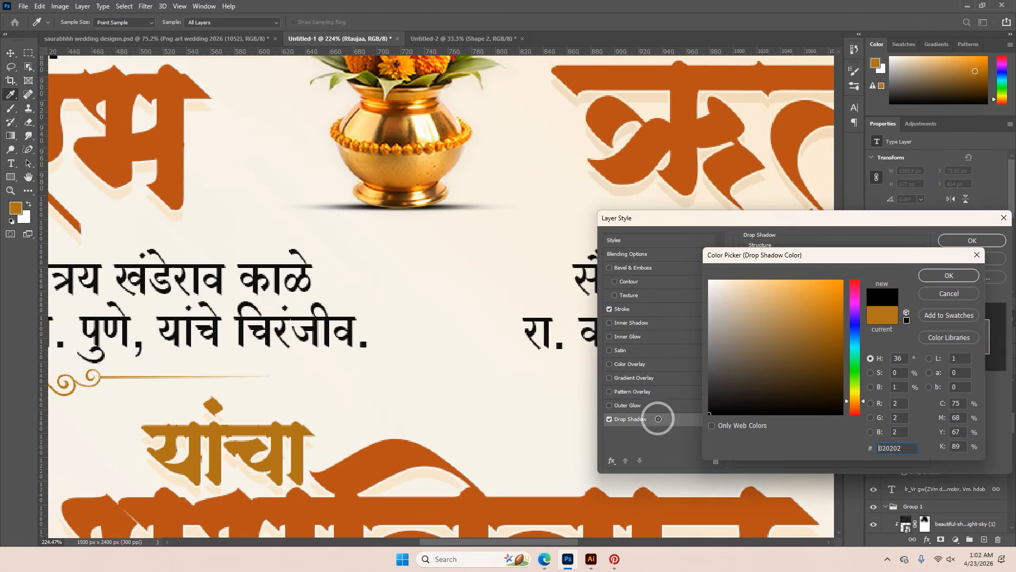
click(319, 432)
click(967, 276)
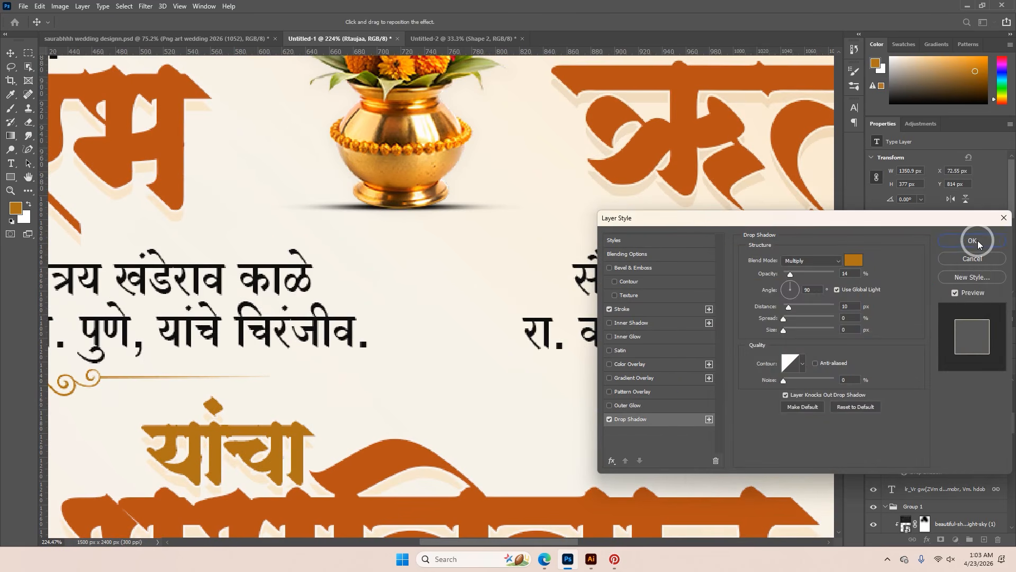
click(976, 241)
Examine the name, wedding title and venue lettering up close, and review the whole invitation layout
scroll(592, 286, down, 3)
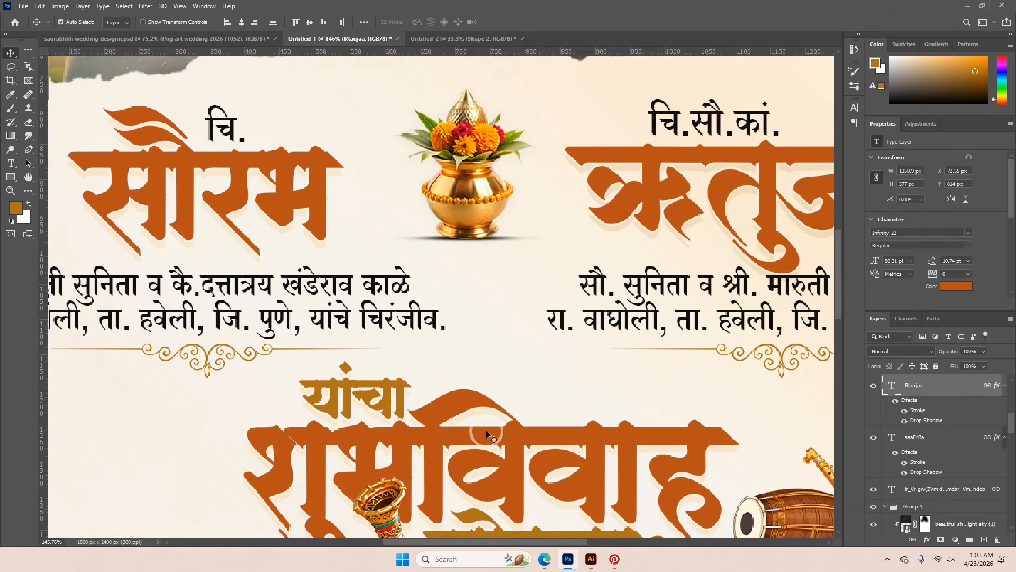
scroll(486, 430, down, 5)
scroll(529, 492, up, 1)
drag(536, 508, 523, 309)
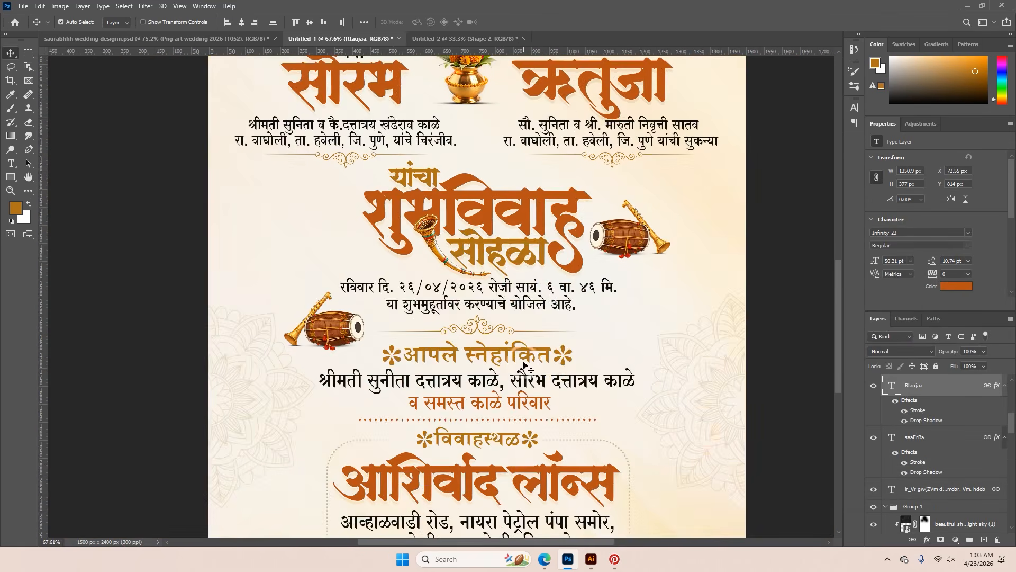
scroll(529, 345, down, 2)
scroll(561, 498, up, 4)
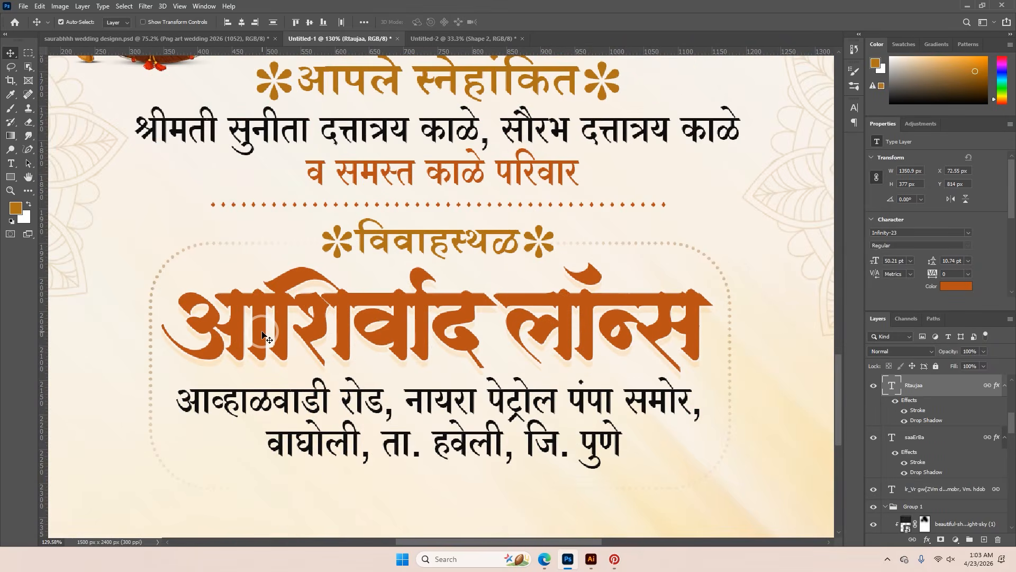
scroll(623, 334, down, 5)
scroll(349, 336, up, 4)
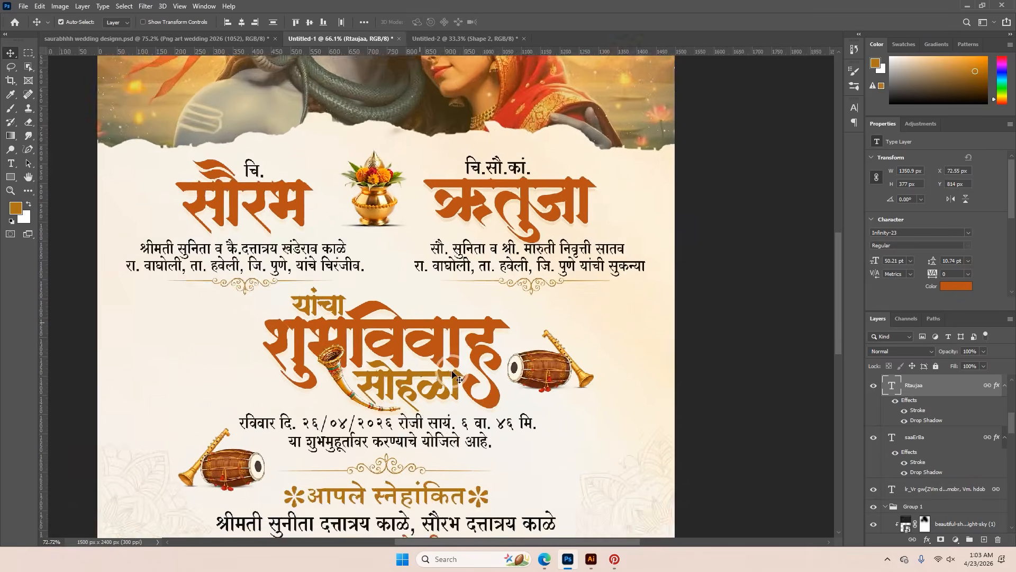
scroll(267, 288, down, 4)
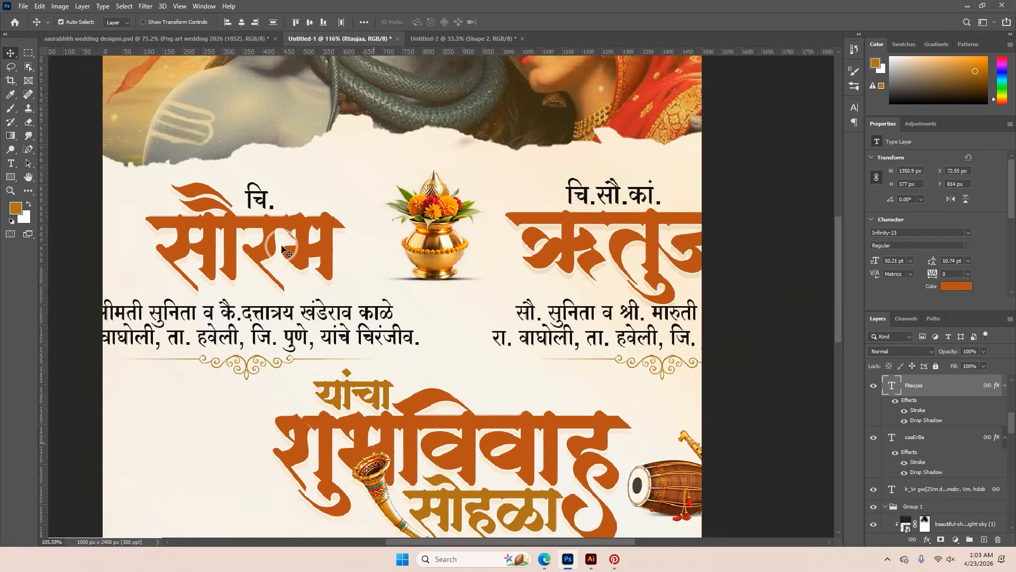
scroll(729, 418, down, 2)
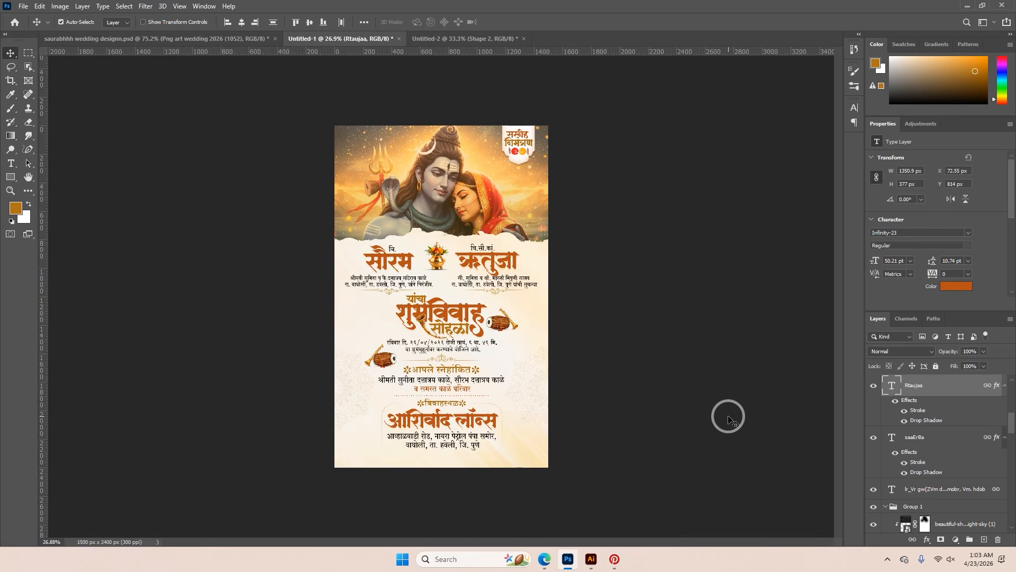